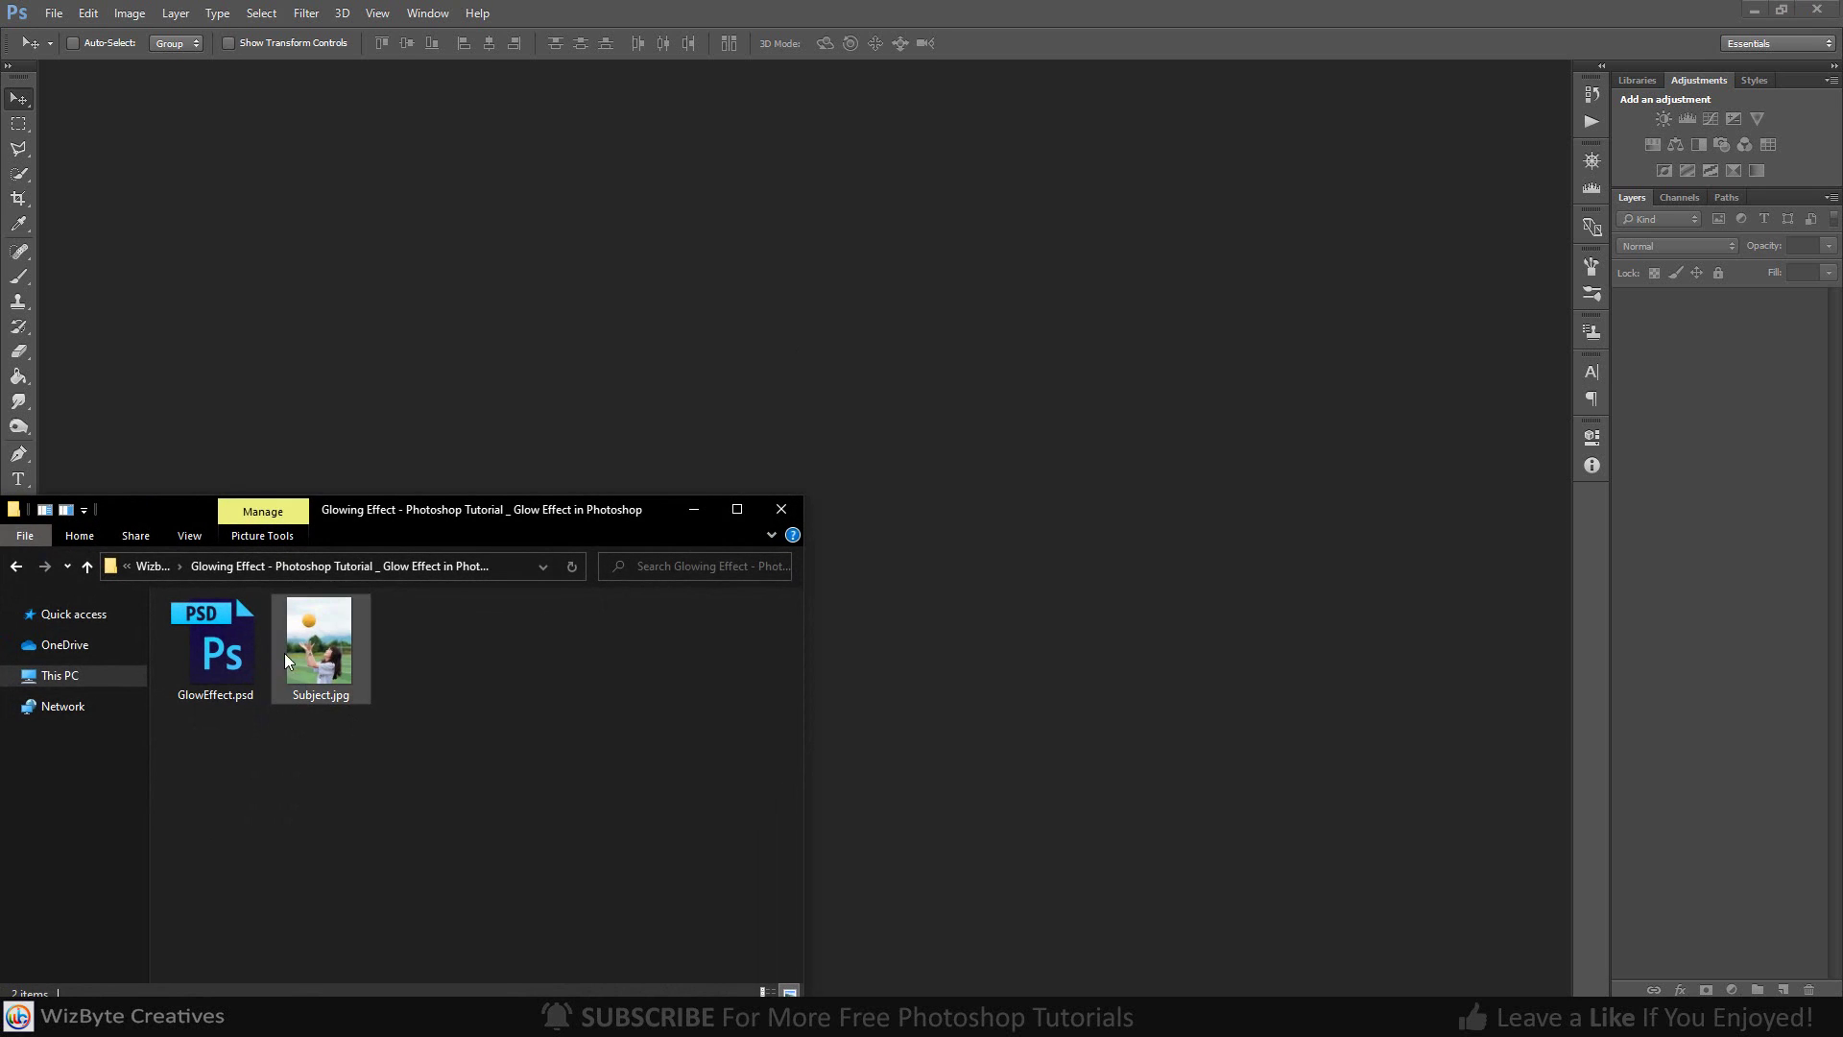
Open the Subject.jpg photo from the file folder as a new document in Photoshop
left_click(302, 637)
left_click_drag(302, 637, 981, 573)
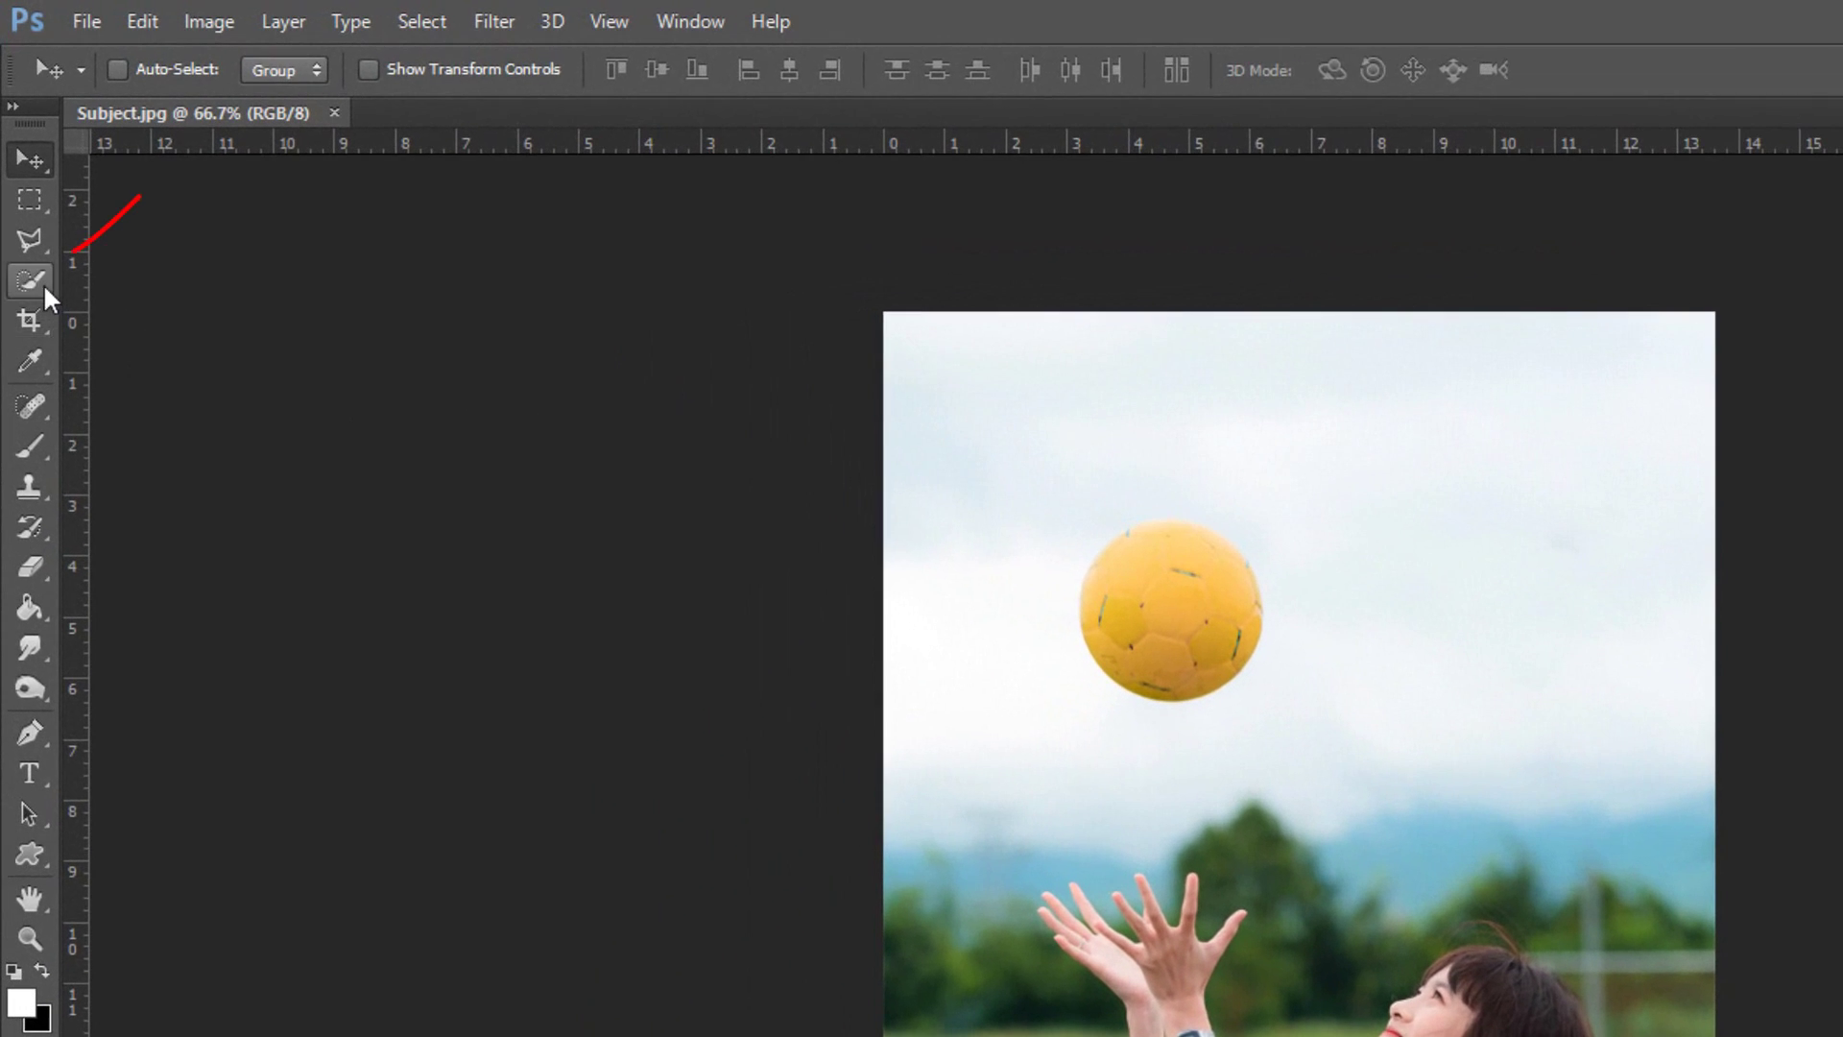
Select the yellow ball with the Quick Selection tool, using a 55 px brush
left_click(20, 174)
left_click(36, 280)
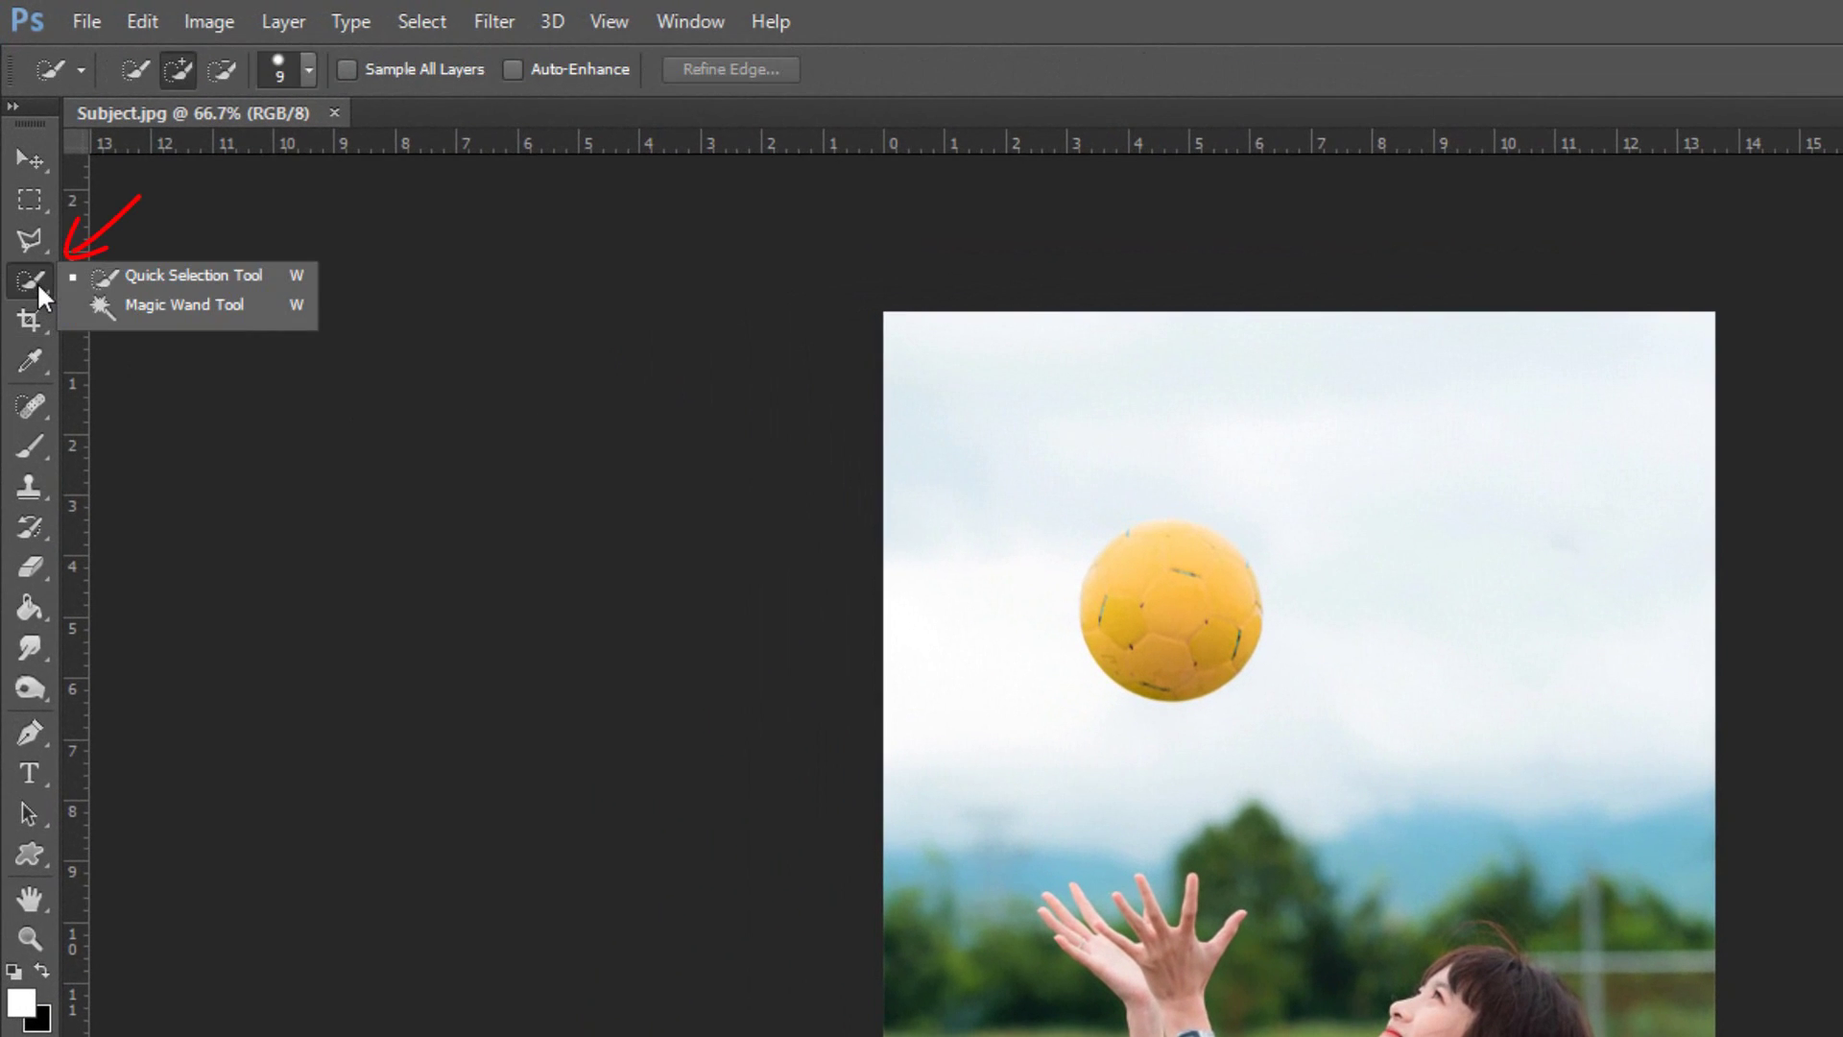
left_click(191, 276)
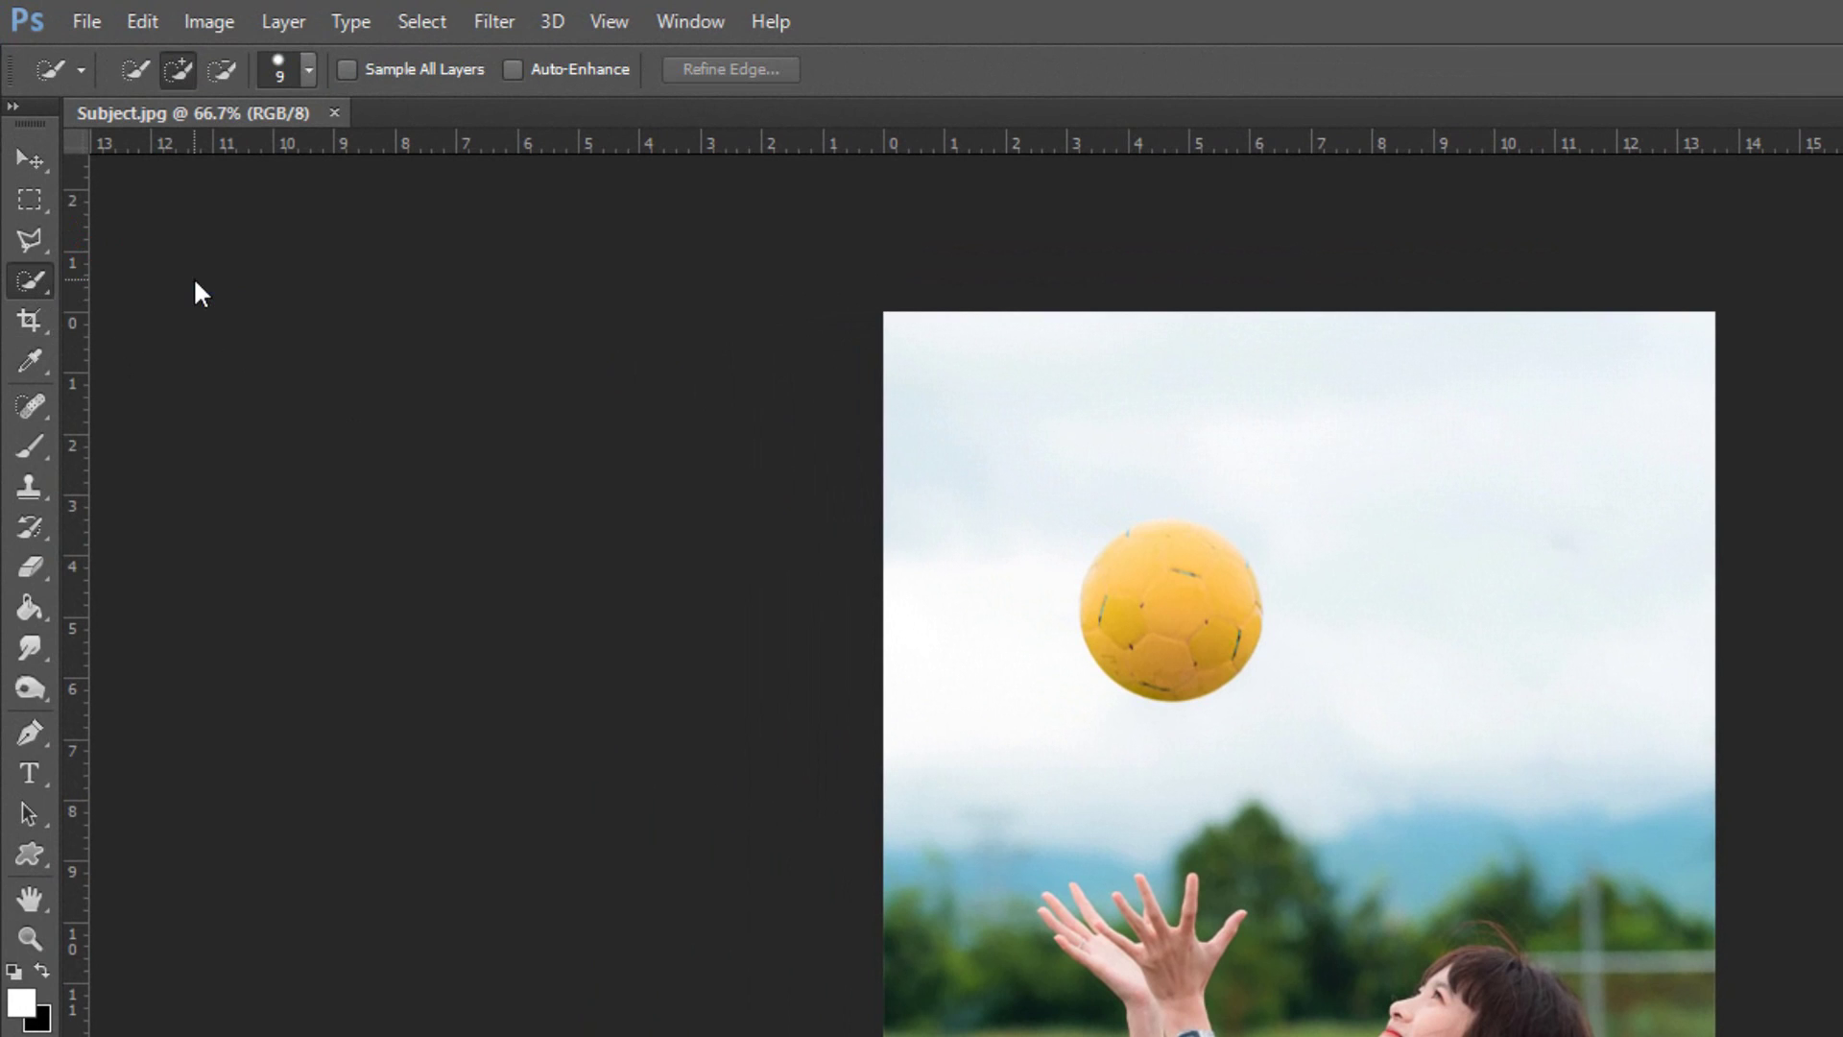
left_click(308, 69)
left_click_drag(146, 161, 217, 171)
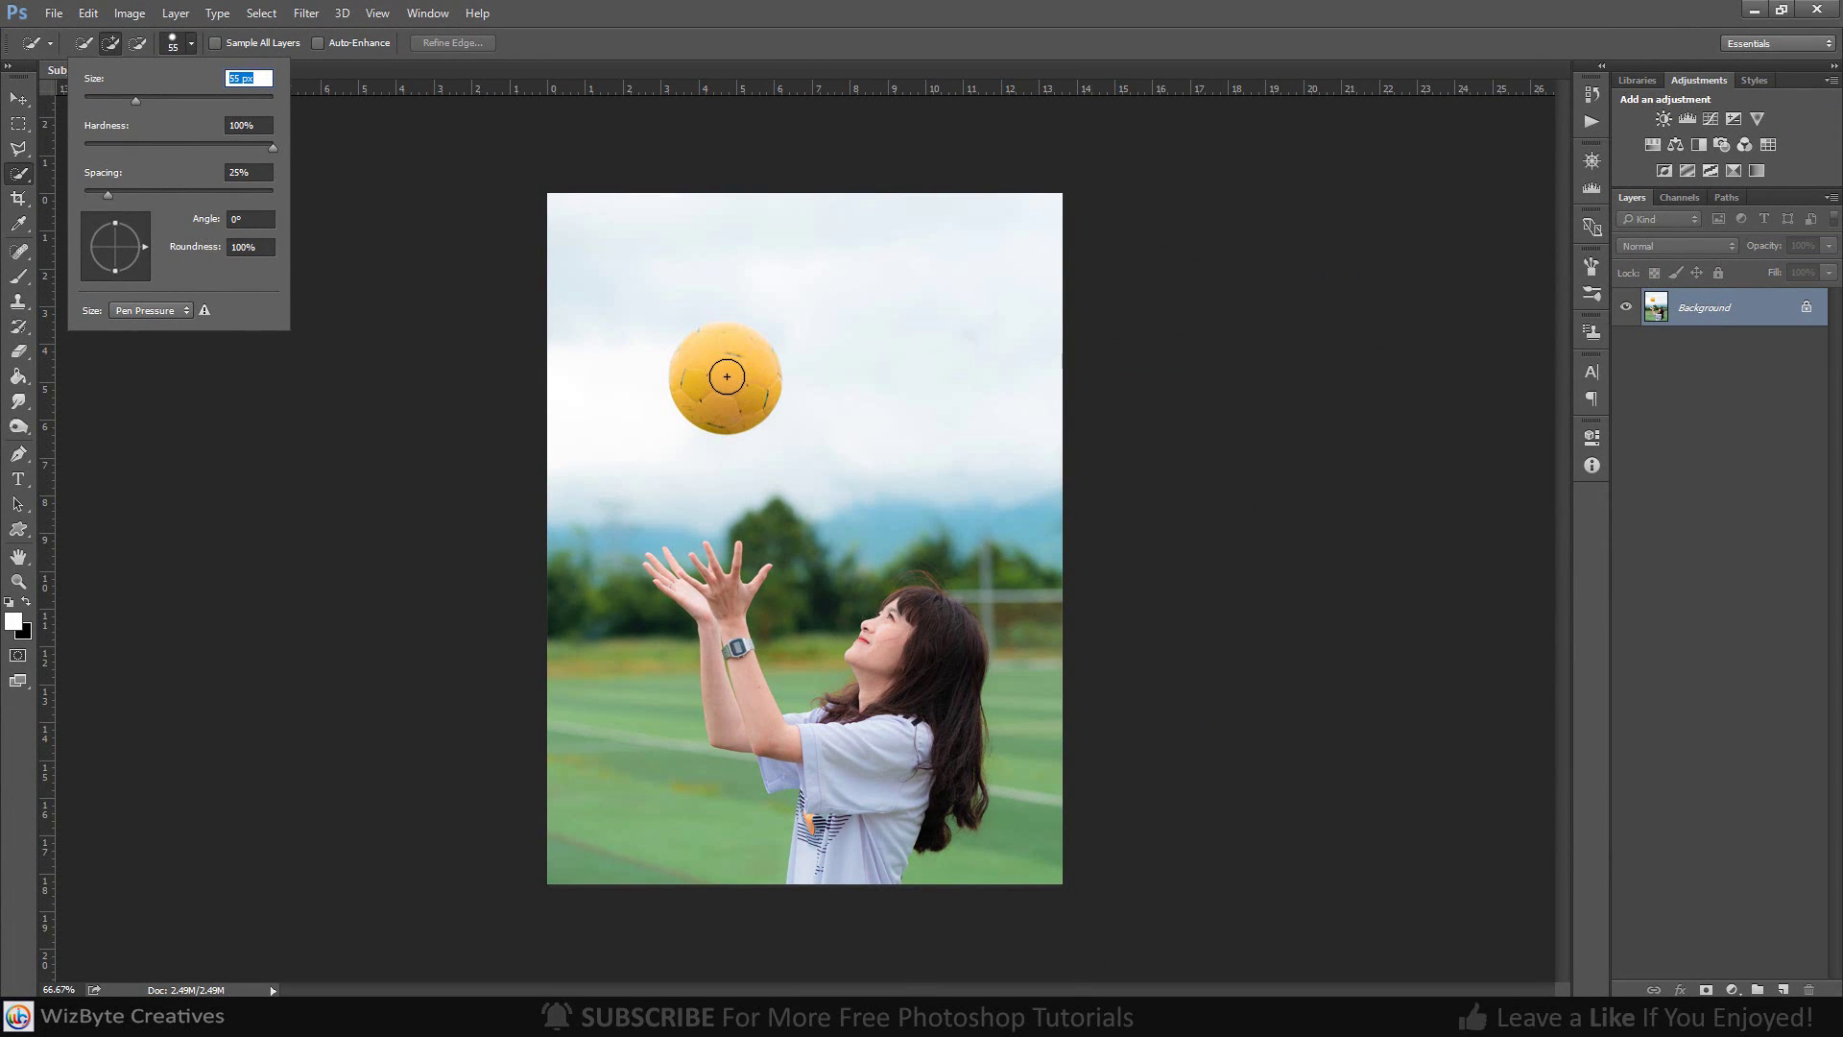
left_click(729, 377)
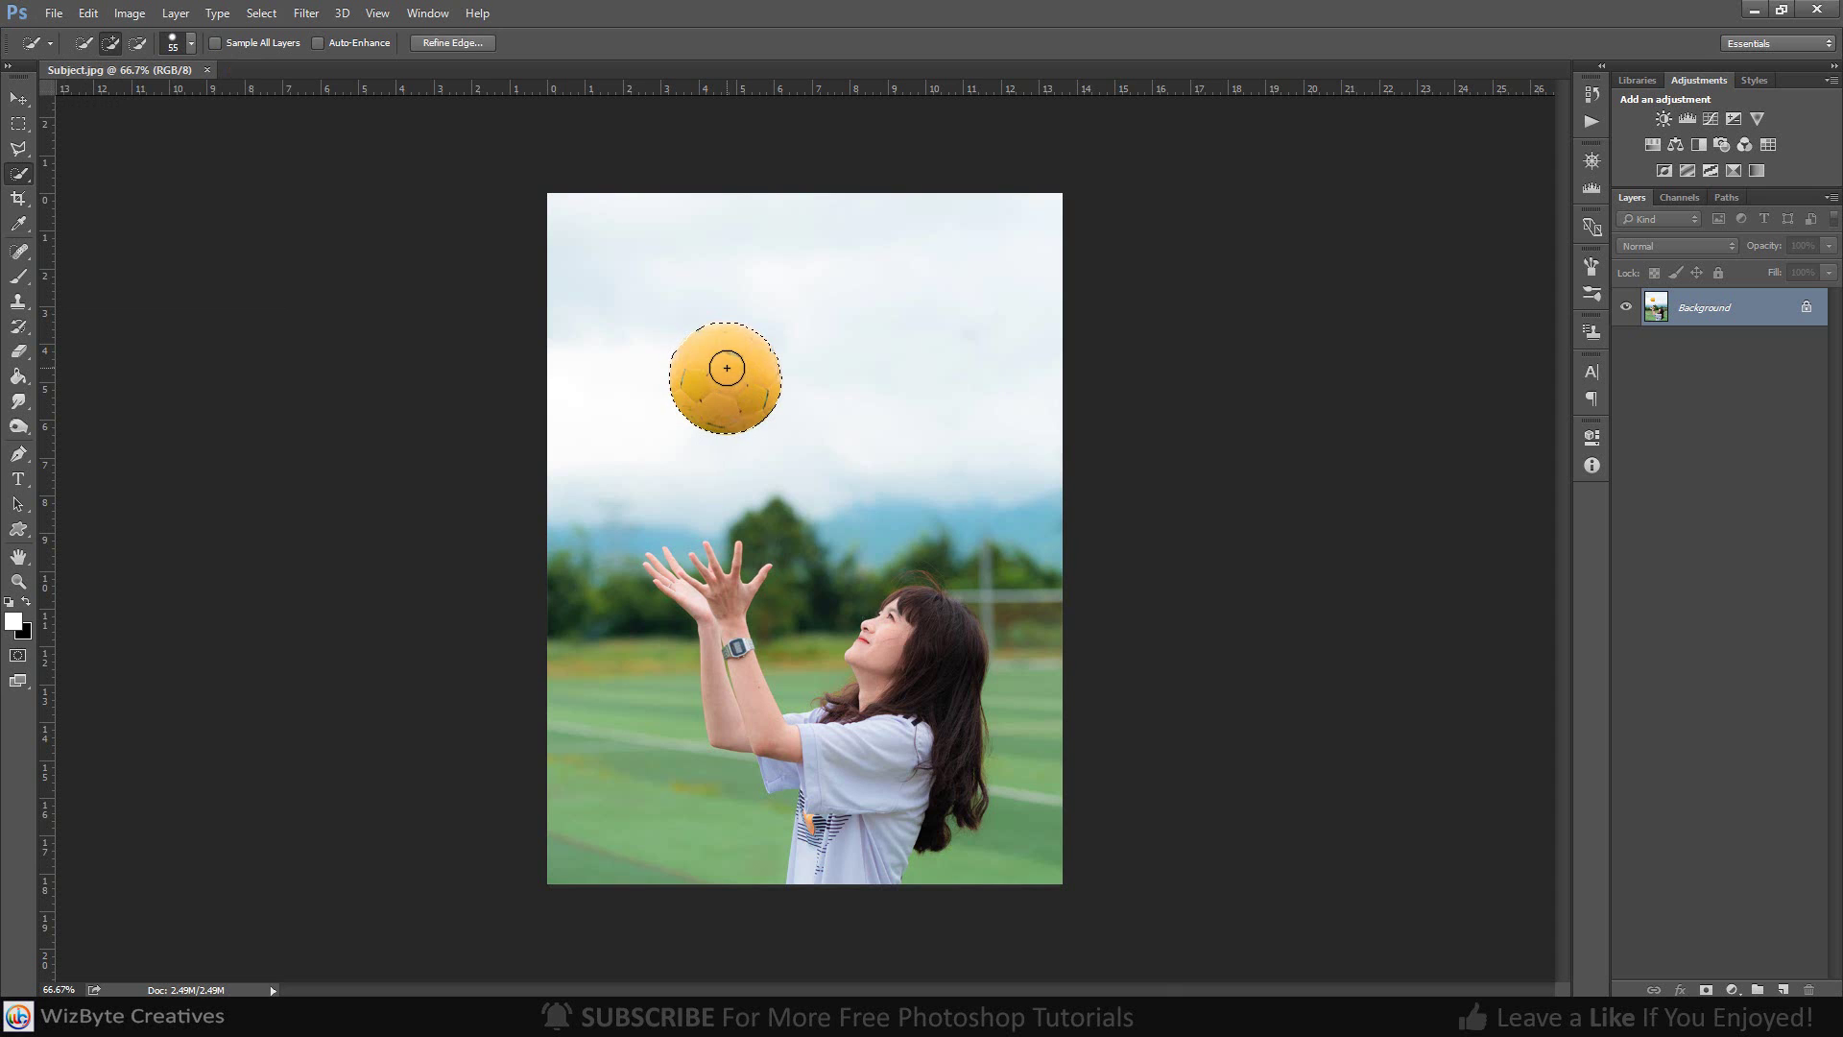
Refine the ball selection's edge with Smooth 7 and Decontaminate Colors at 100%, outputting to a new layer with layer mask
scroll(727, 368, "up", 3)
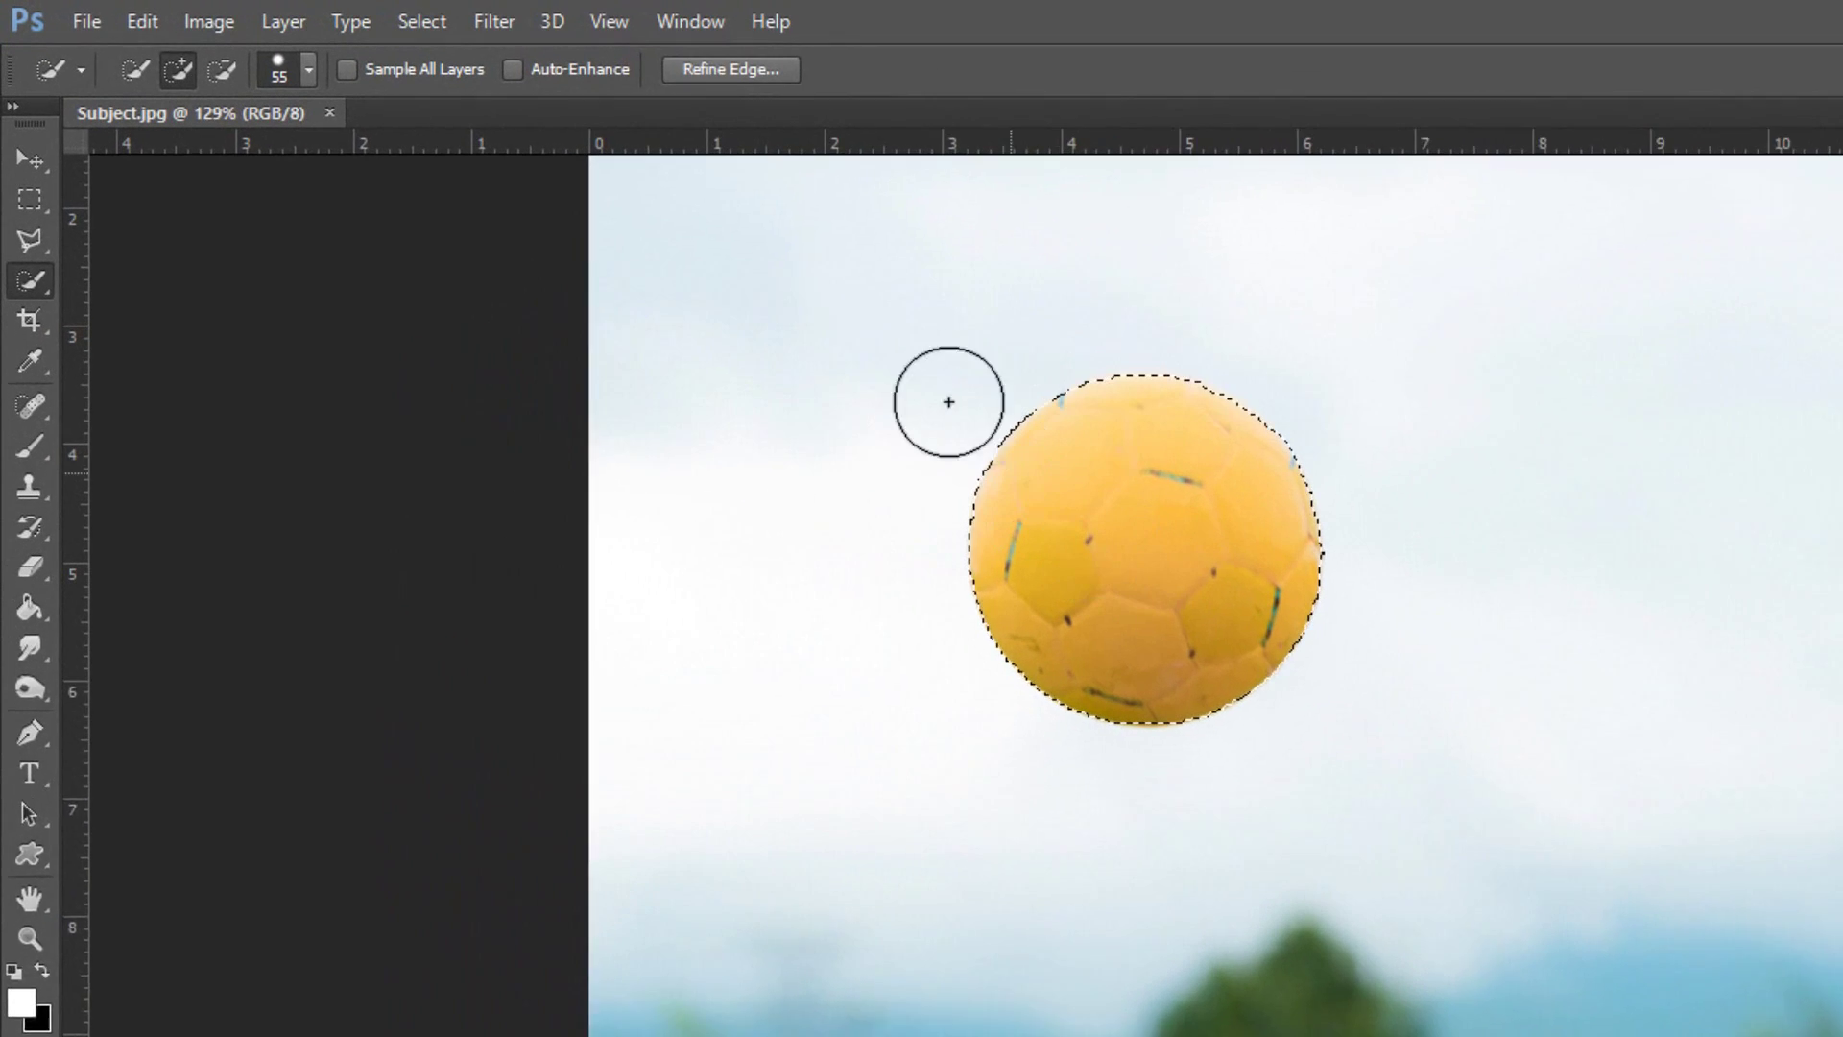
left_click(731, 69)
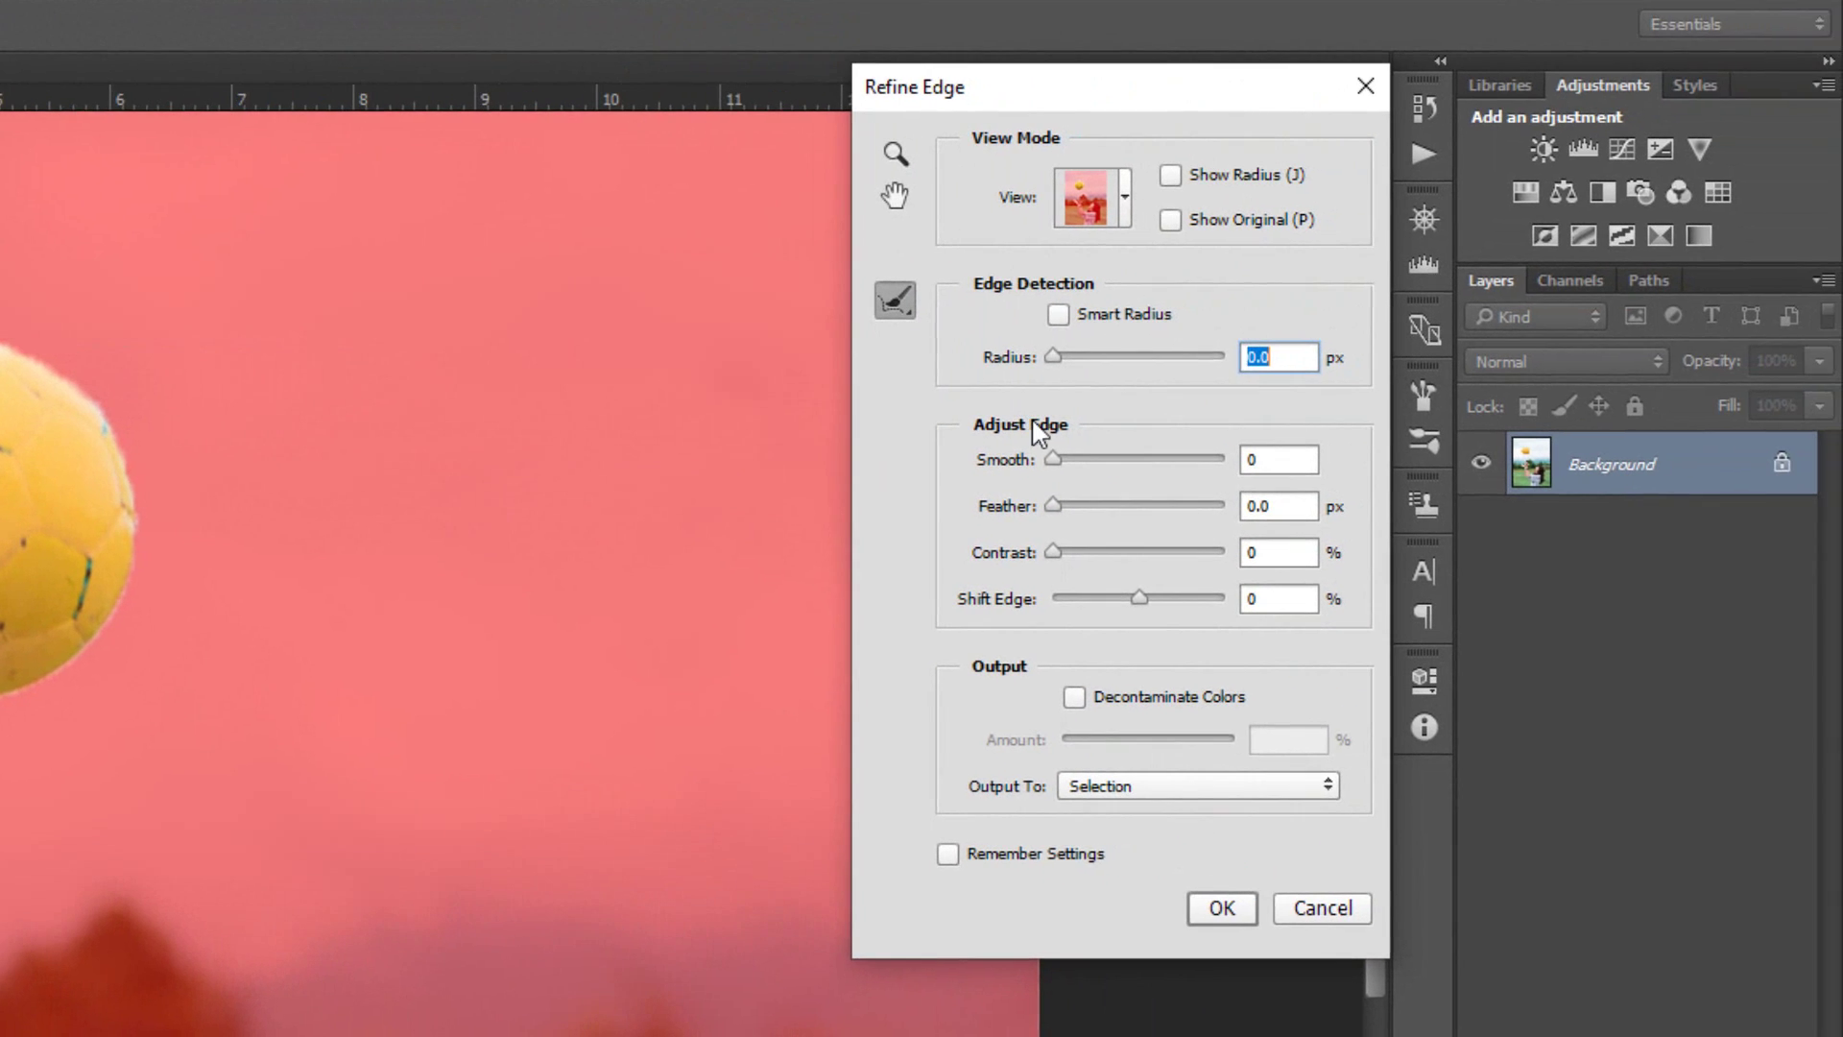
left_click(1518, 480)
mouse_move(1067, 470)
left_mouse_down()
mouse_move(1046, 477)
mouse_move(1086, 470)
mouse_move(1061, 480)
left_mouse_up()
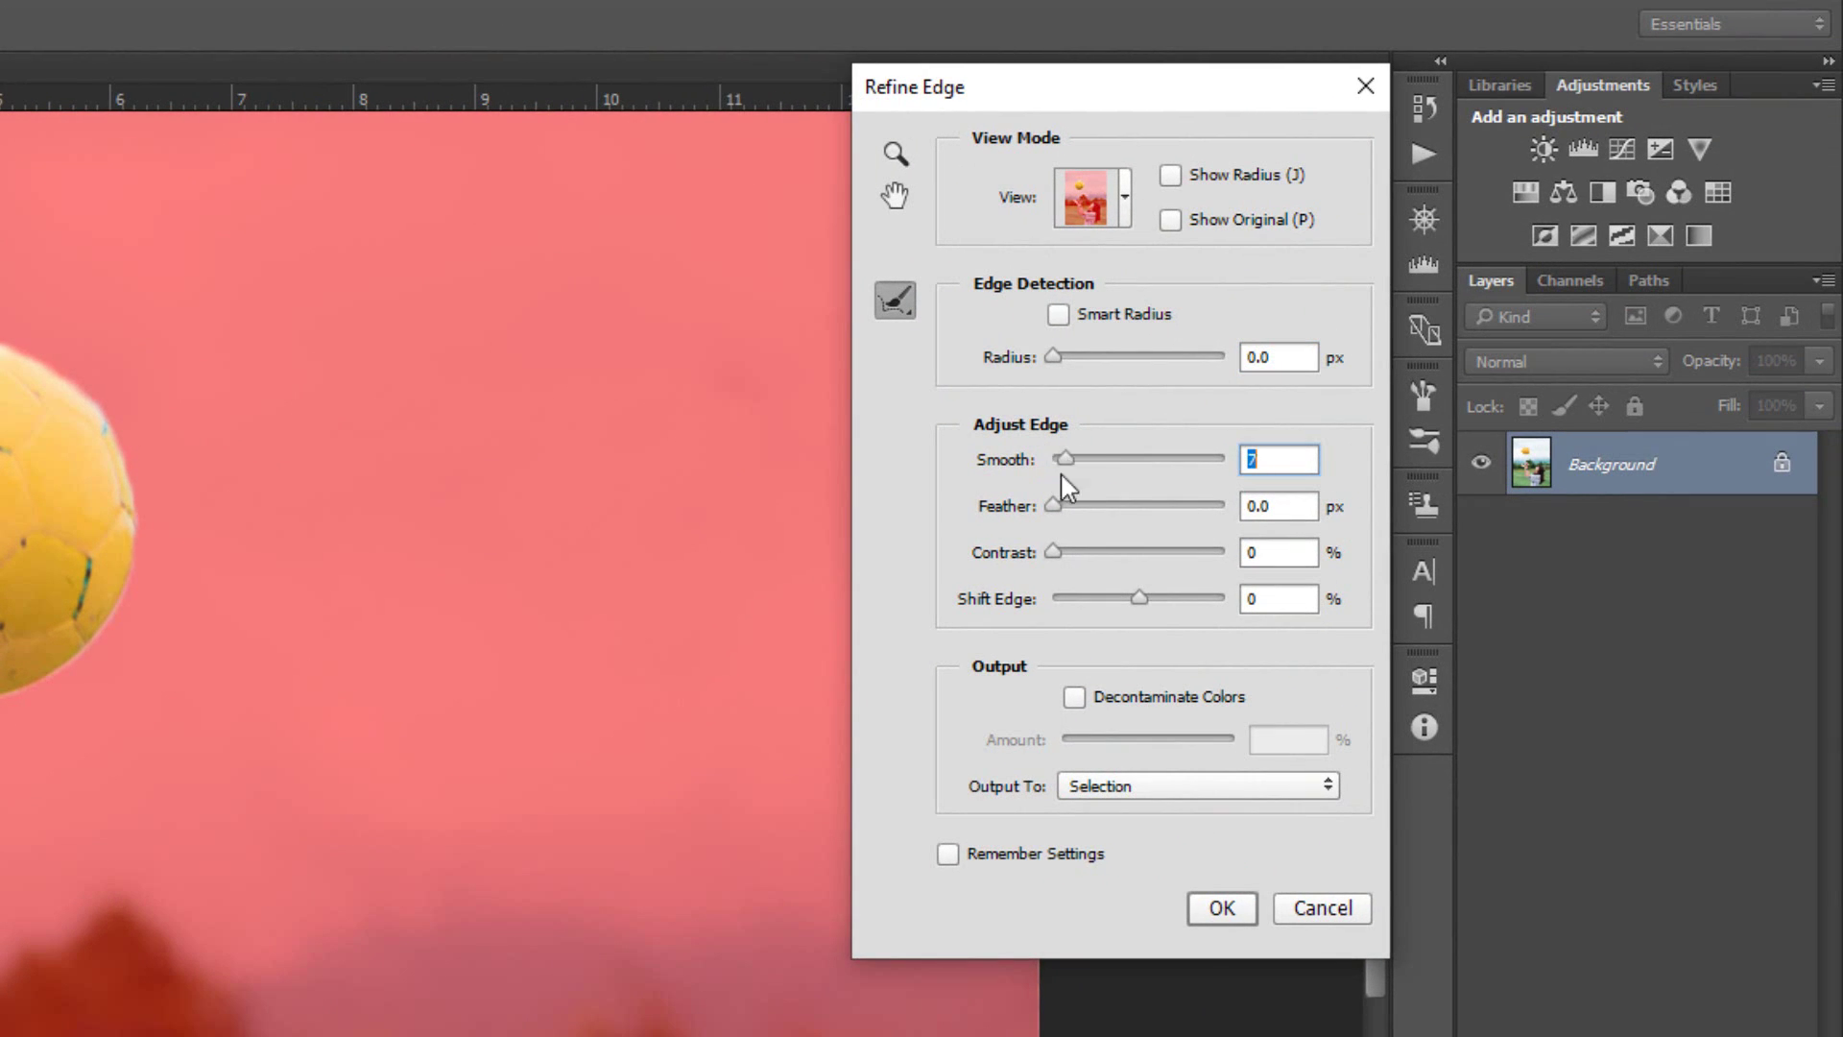
left_click(1076, 698)
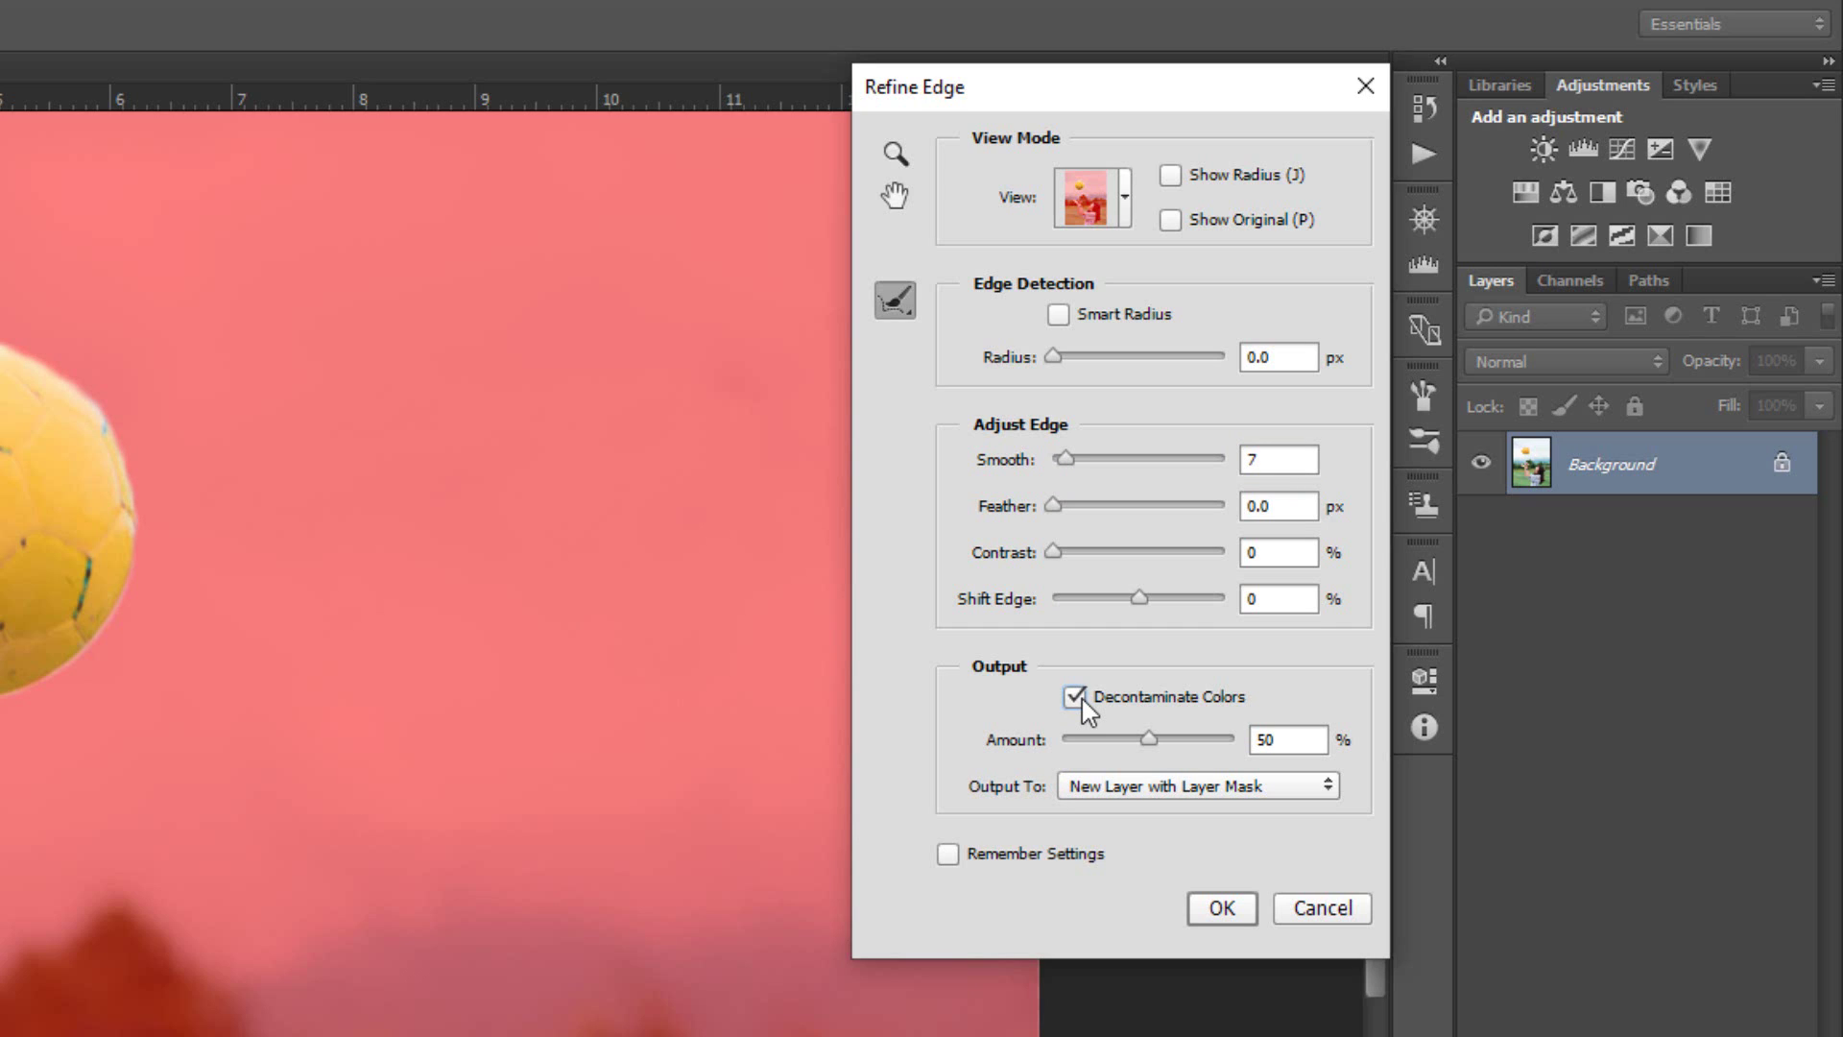
left_click_drag(1154, 743, 1323, 735)
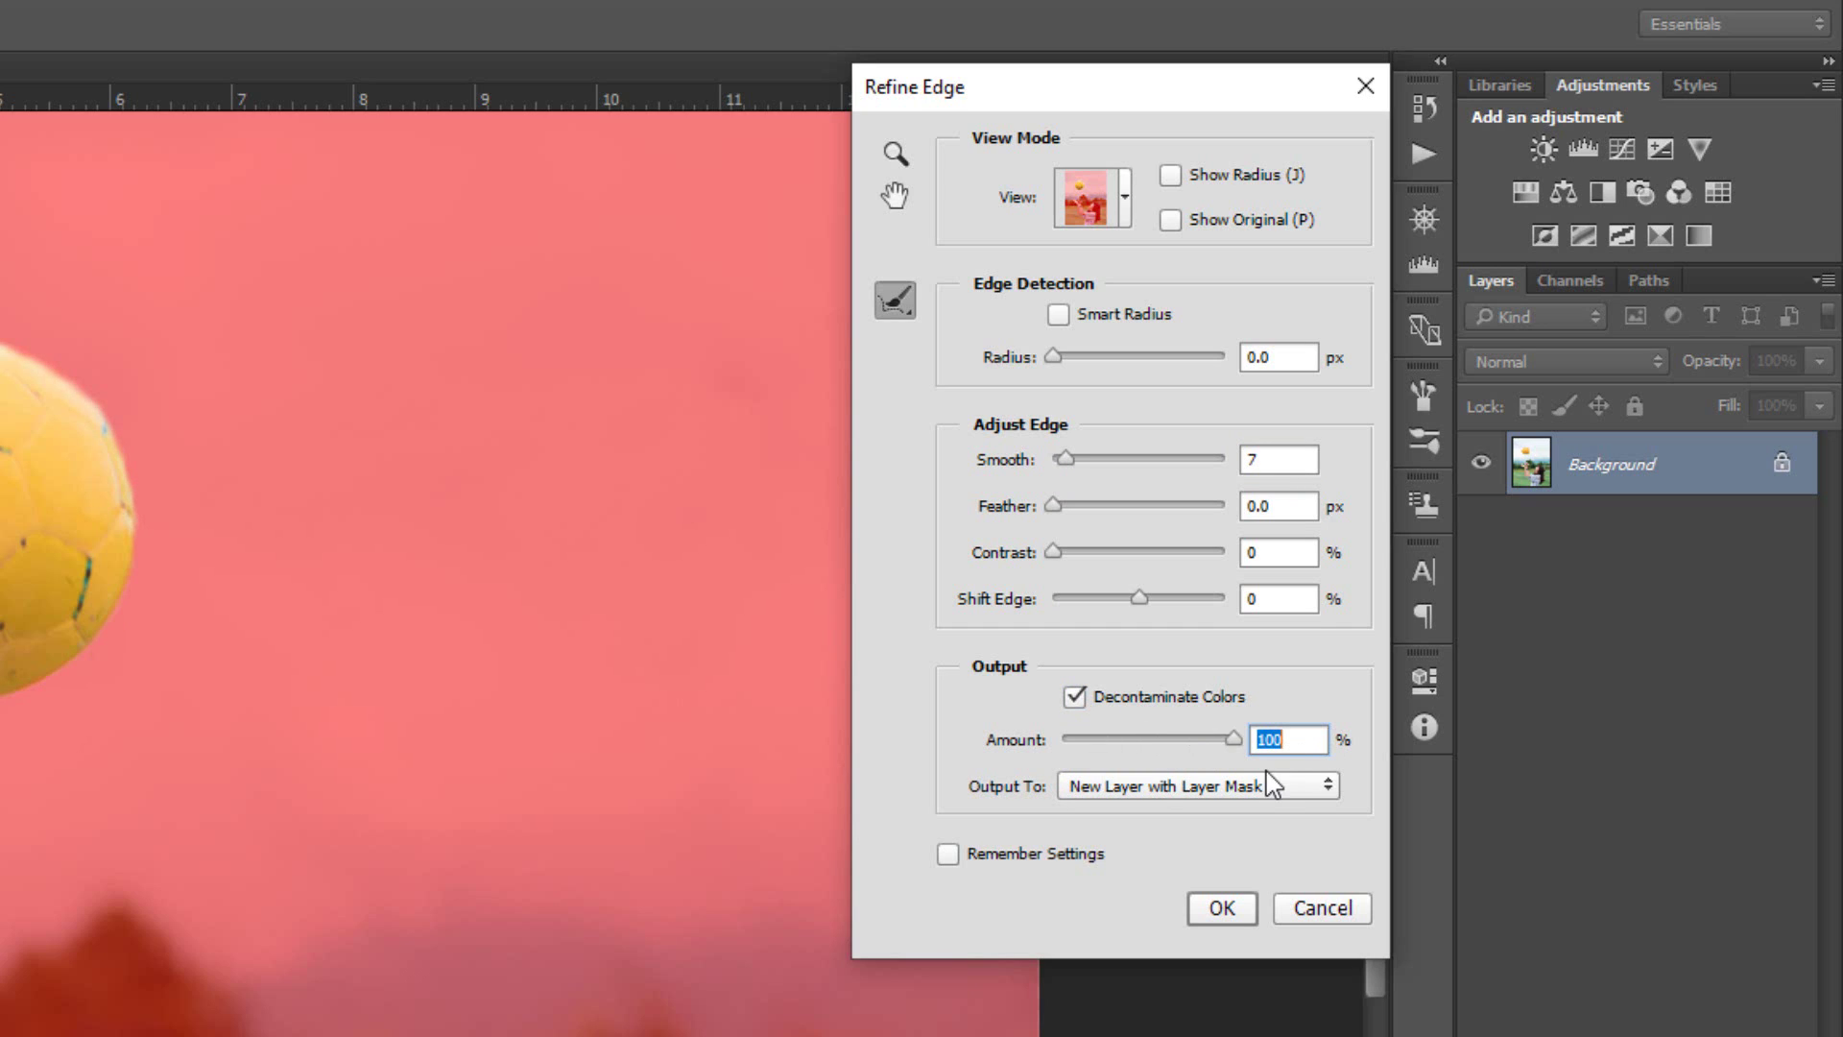
left_click(1223, 910)
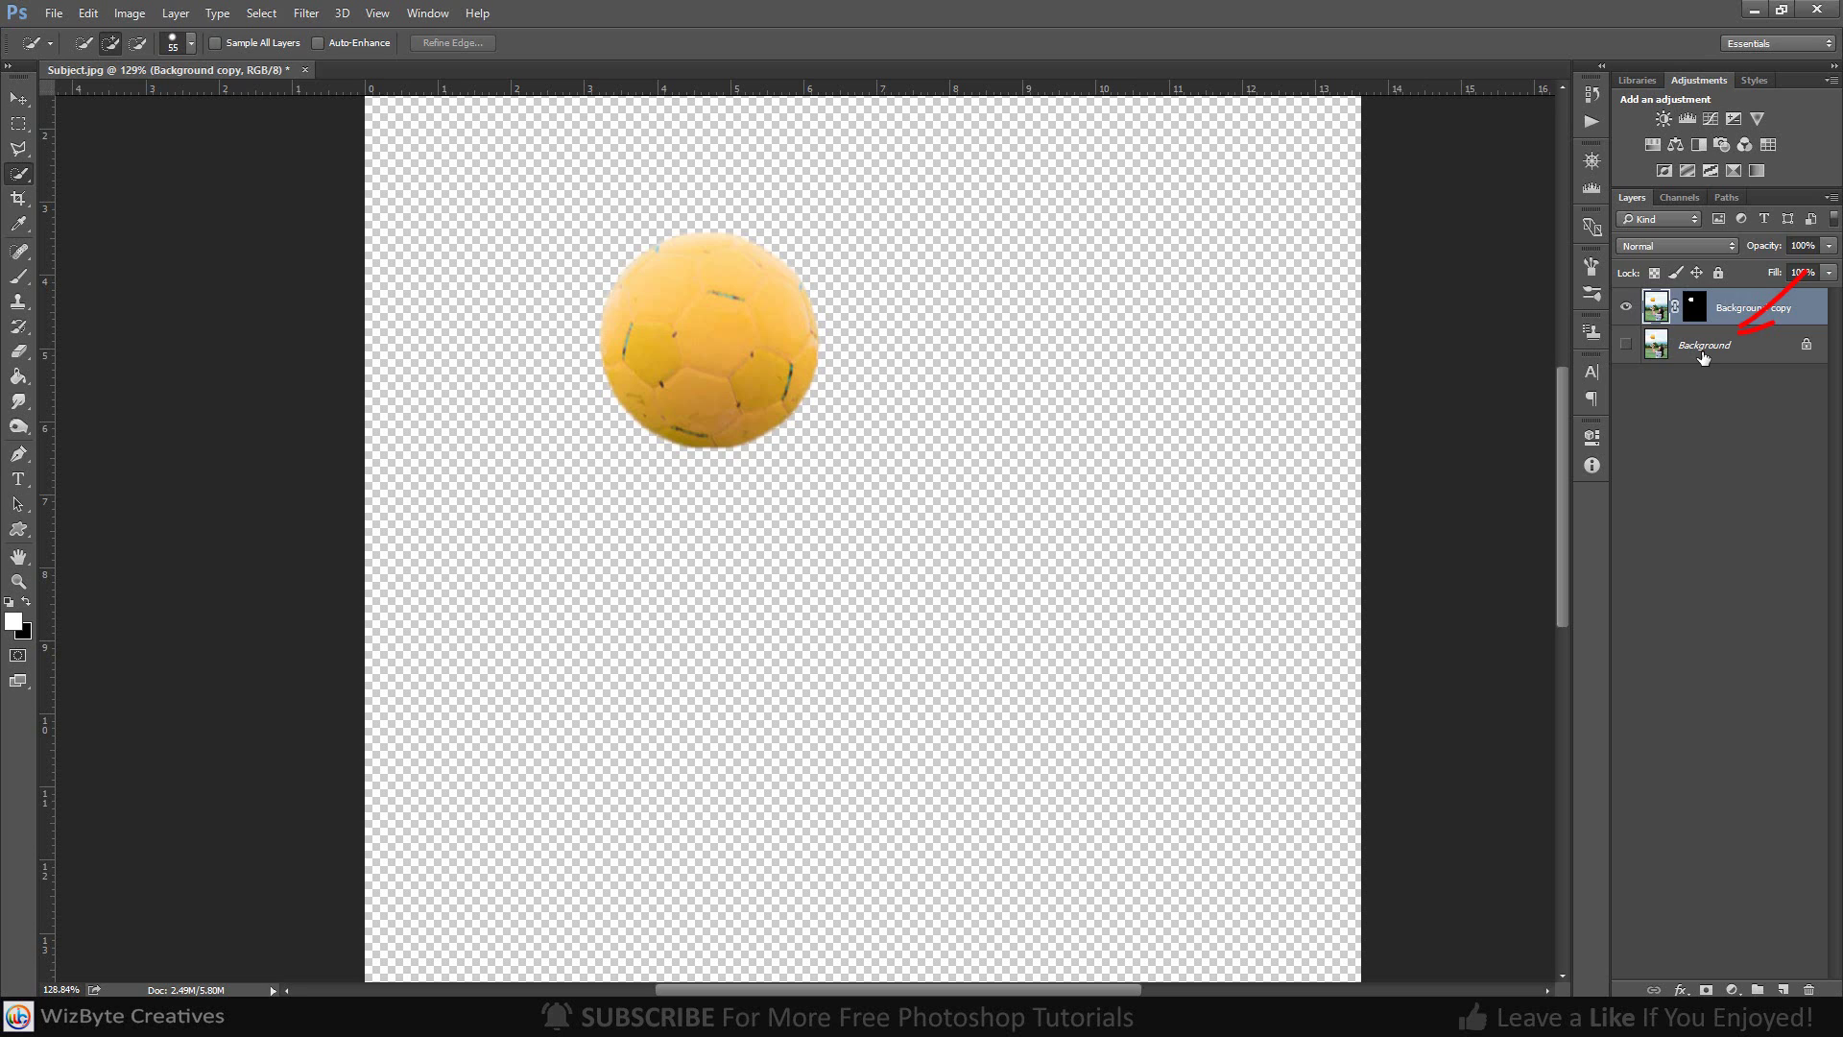
Make the Background layer visible and select the woman's head, hair and shirt on it with the Quick Selection tool
left_click(1702, 347)
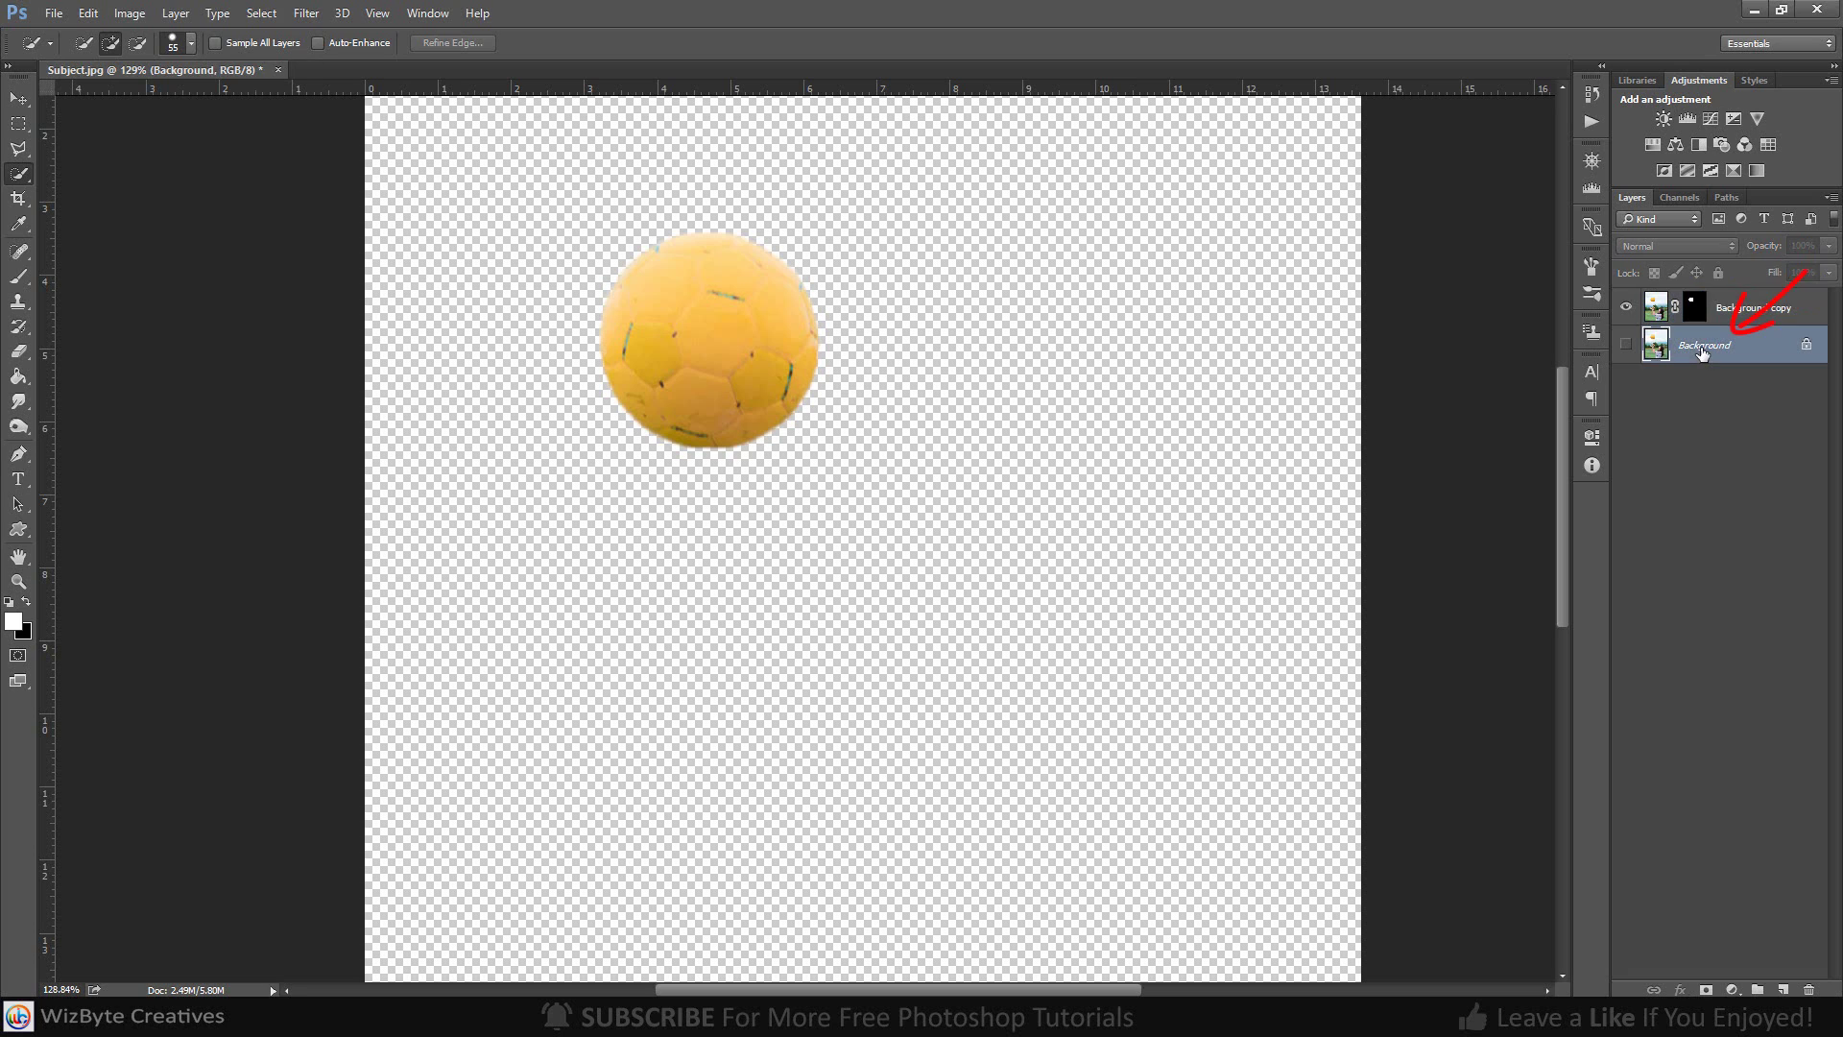
left_click(1625, 346)
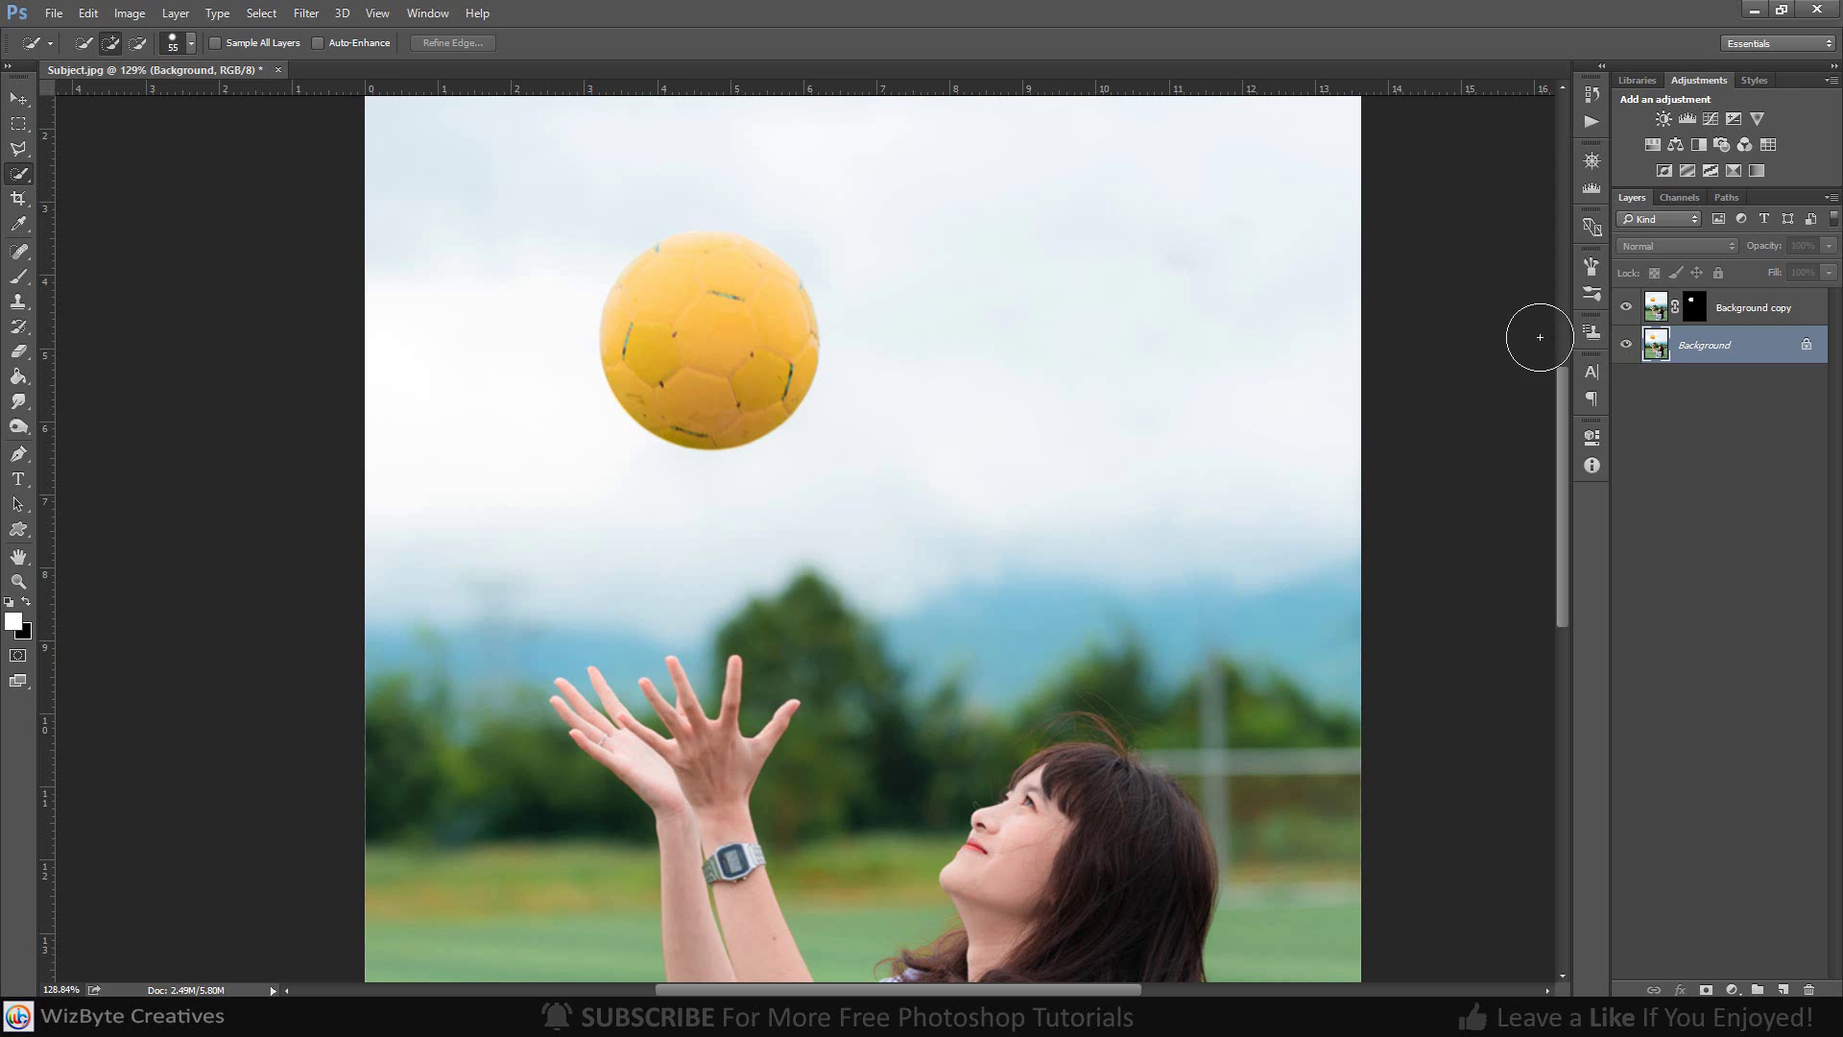
left_click_drag(988, 671, 951, 259)
left_click(1045, 403)
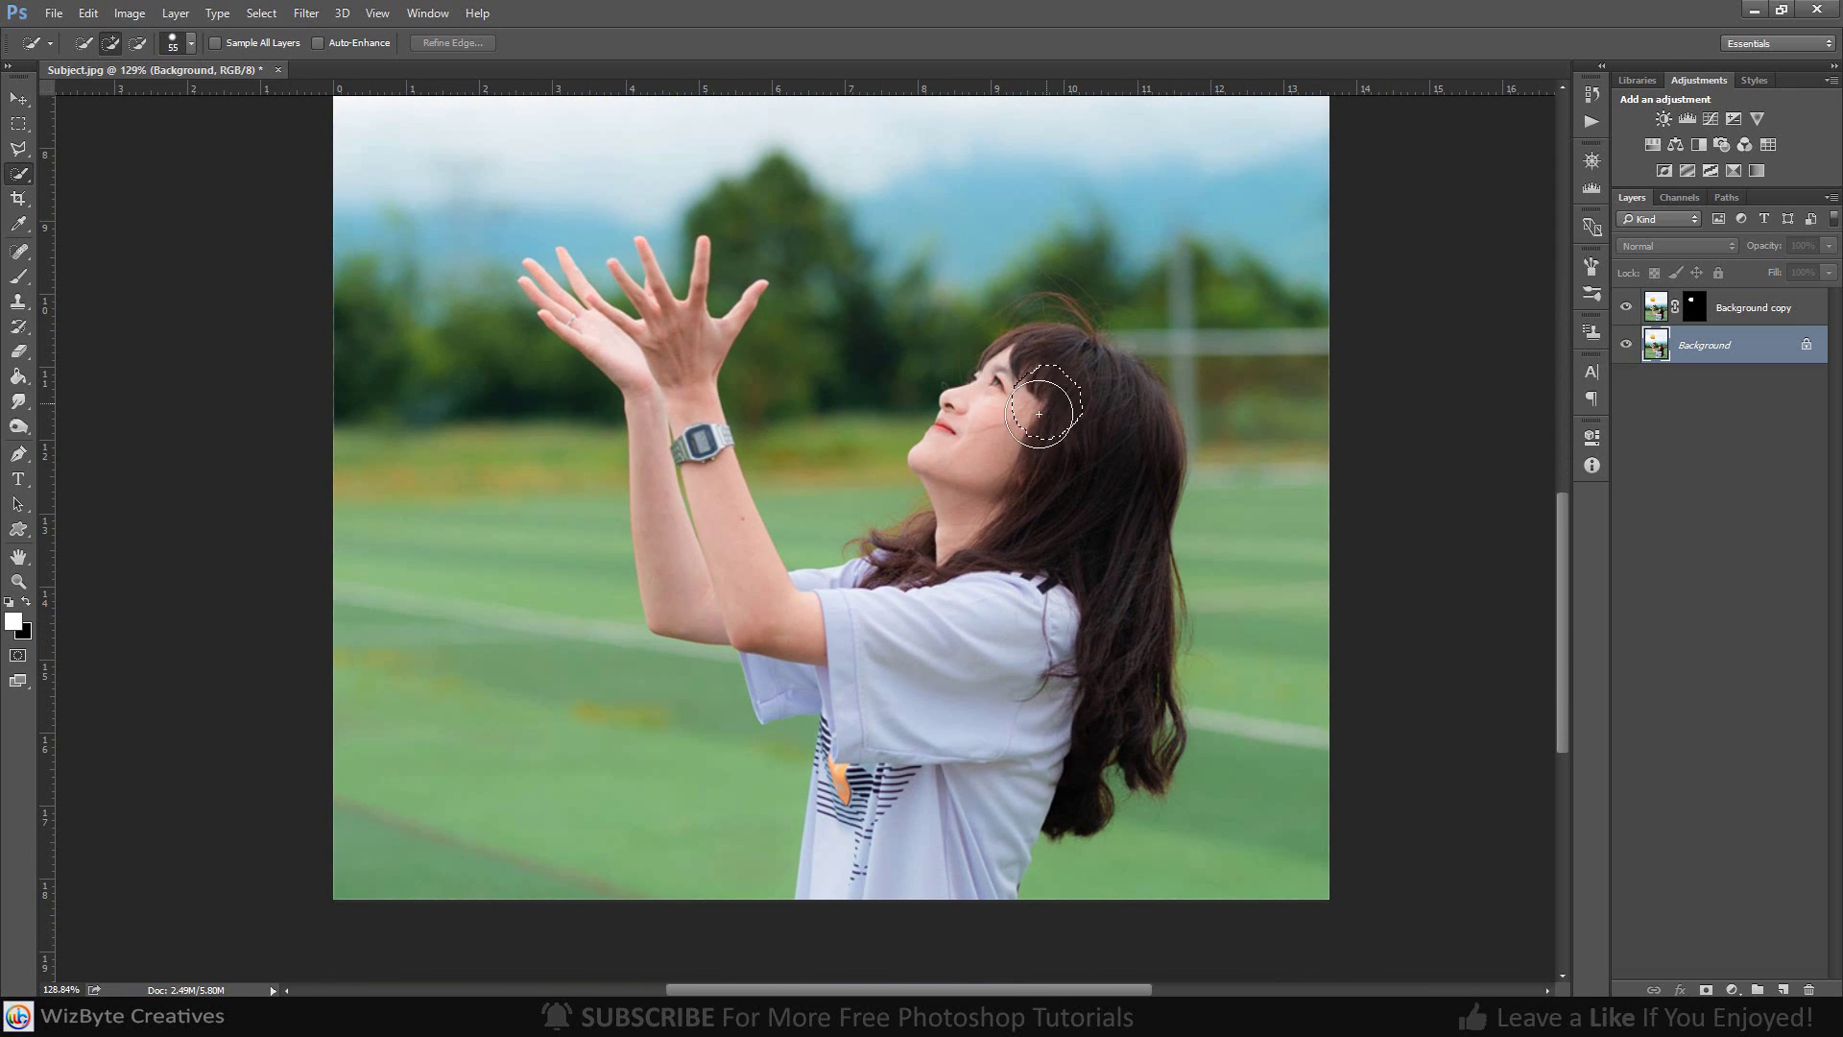
mouse_move(1038, 413)
left_mouse_down()
mouse_move(1082, 455)
mouse_move(1074, 678)
mouse_move(966, 726)
mouse_move(913, 817)
left_mouse_up()
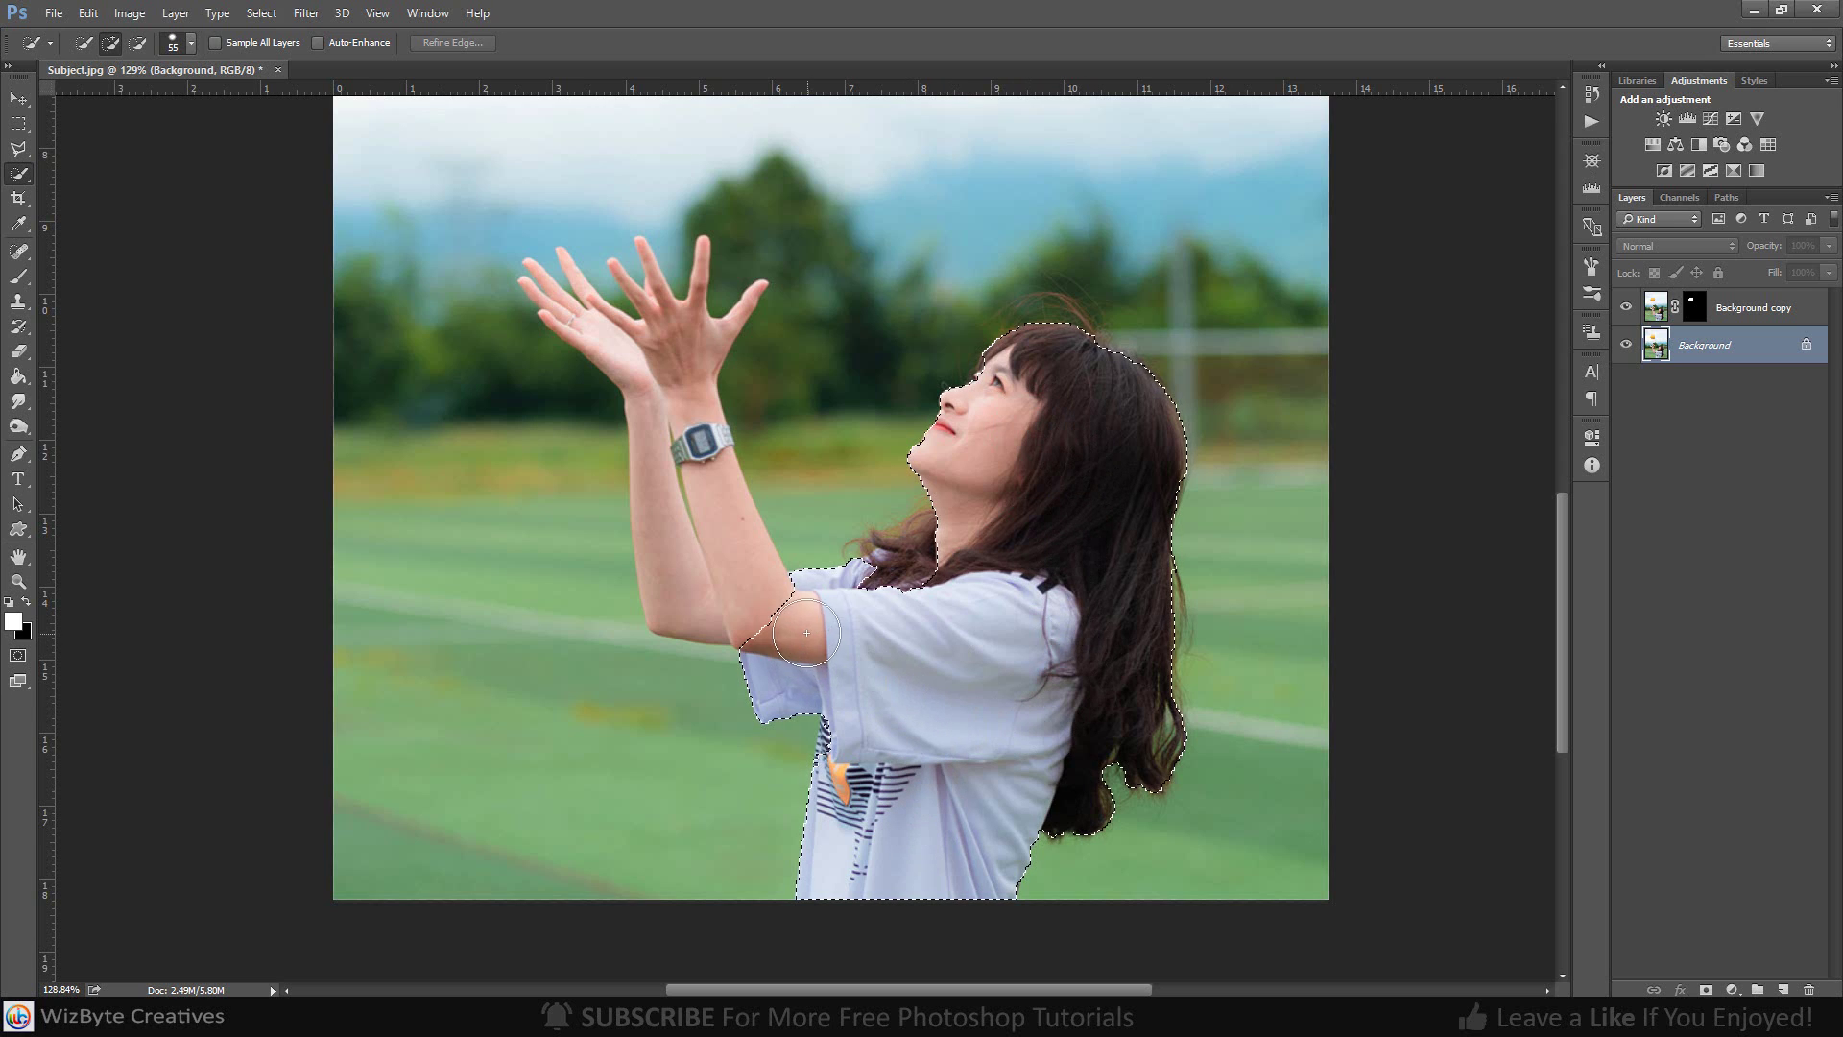
mouse_move(782, 629)
left_mouse_down()
mouse_move(940, 574)
mouse_move(893, 523)
left_mouse_up()
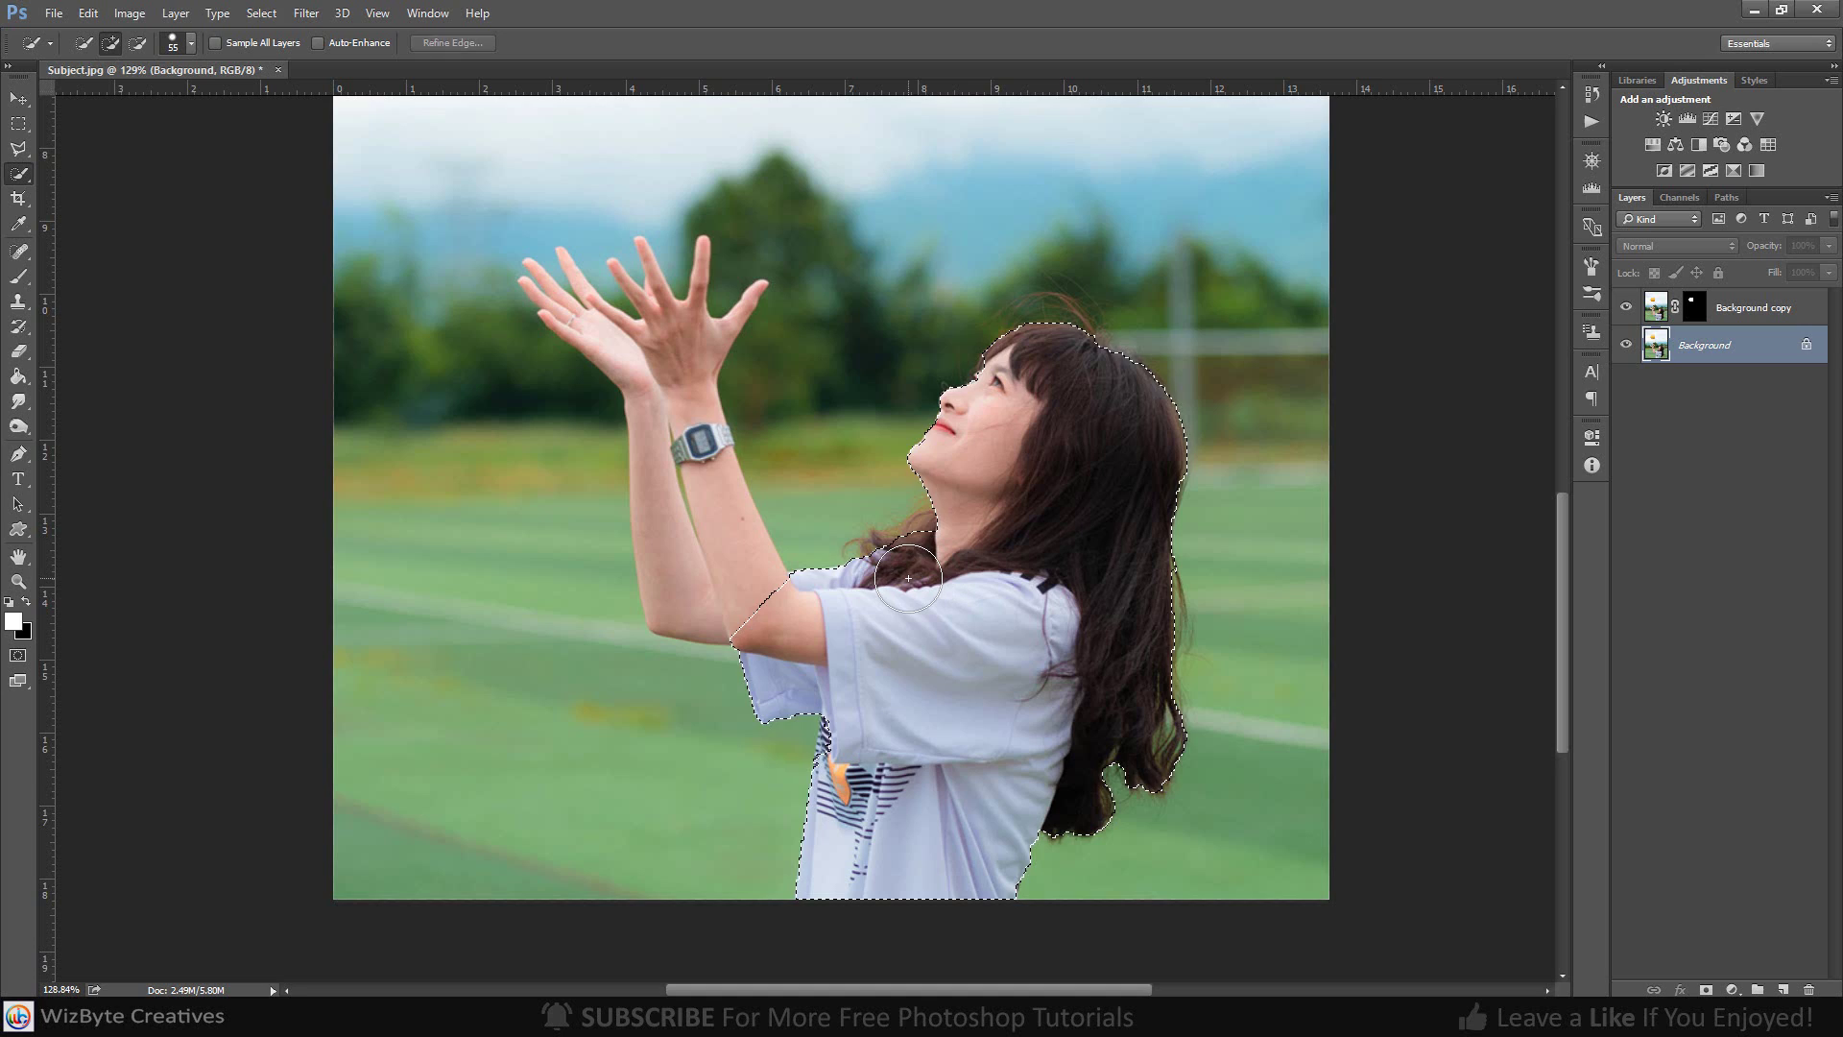
Reduce the selection brush to 25 px and extend the selection over the woman's raised arms and hands
key("bracketleft")
key("bracketleft")
key("bracketleft")
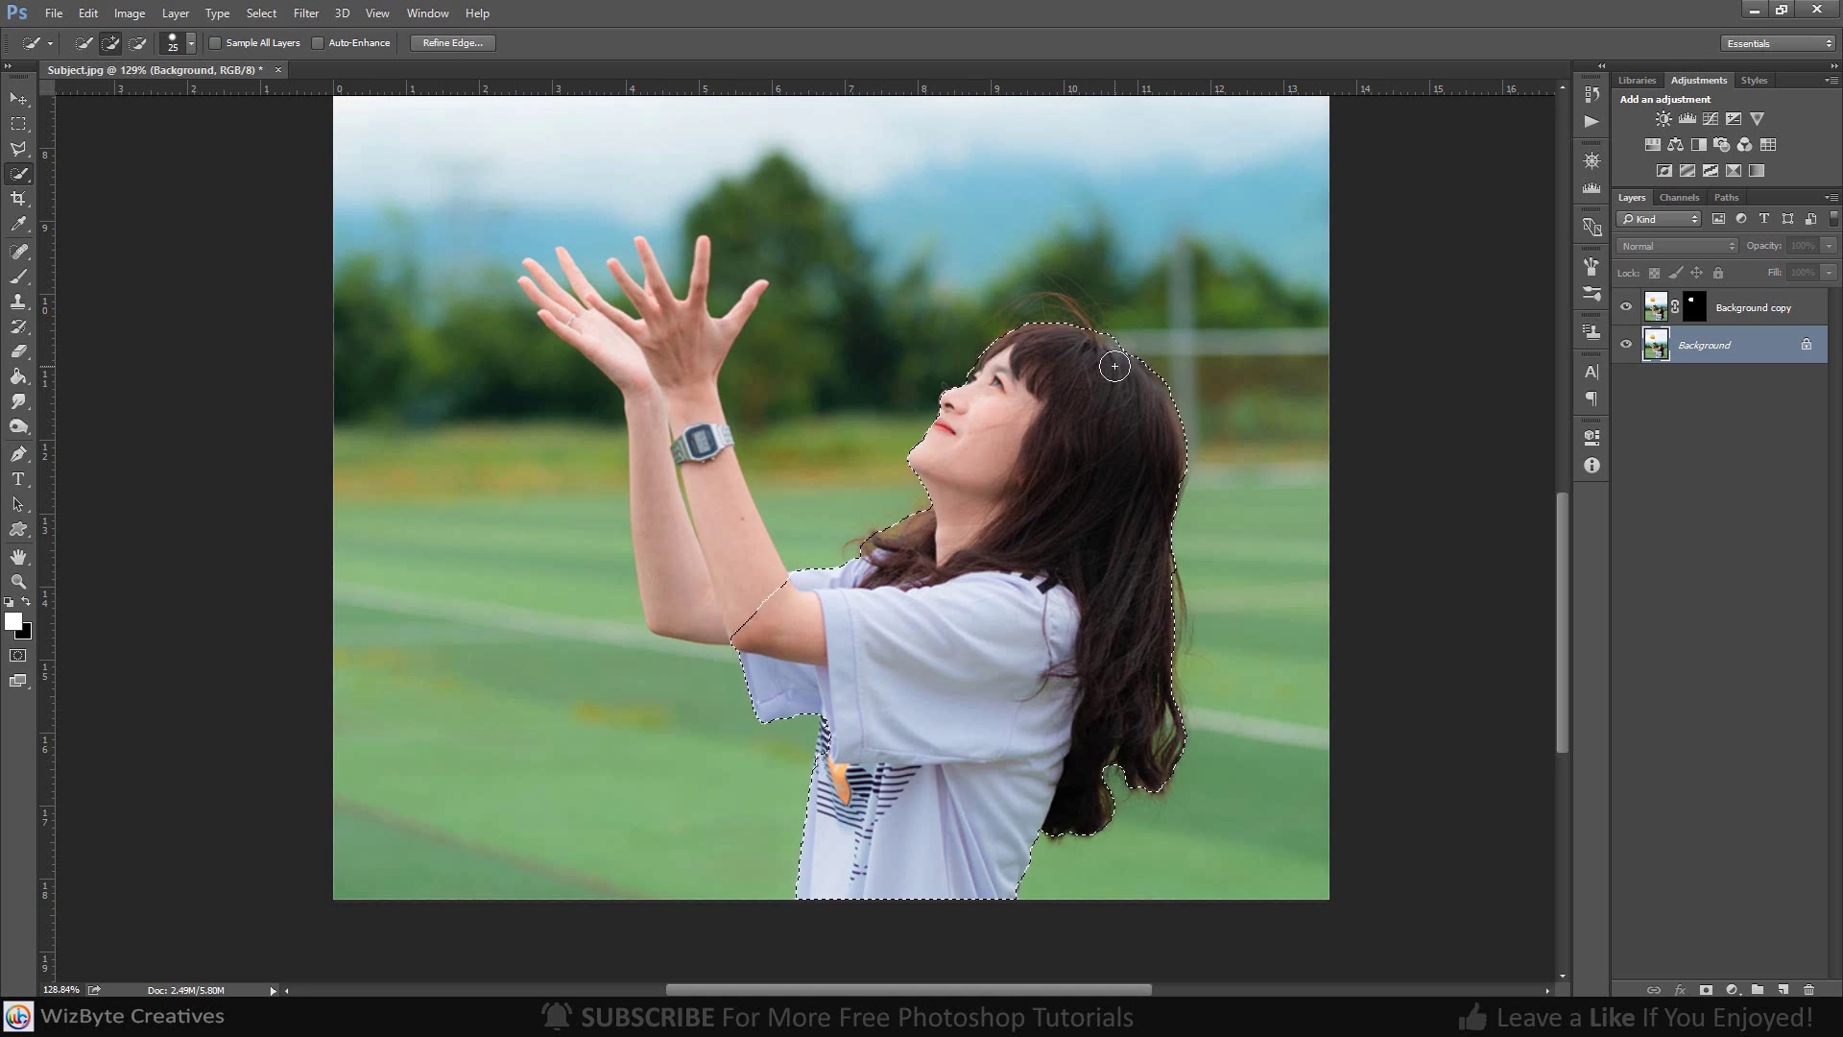
mouse_move(750, 597)
left_mouse_down()
mouse_move(700, 464)
mouse_move(609, 330)
left_mouse_up()
Clean up the selection around the fingers of both hands with a very small brush, down to 2 px
scroll(615, 331, "up", 5)
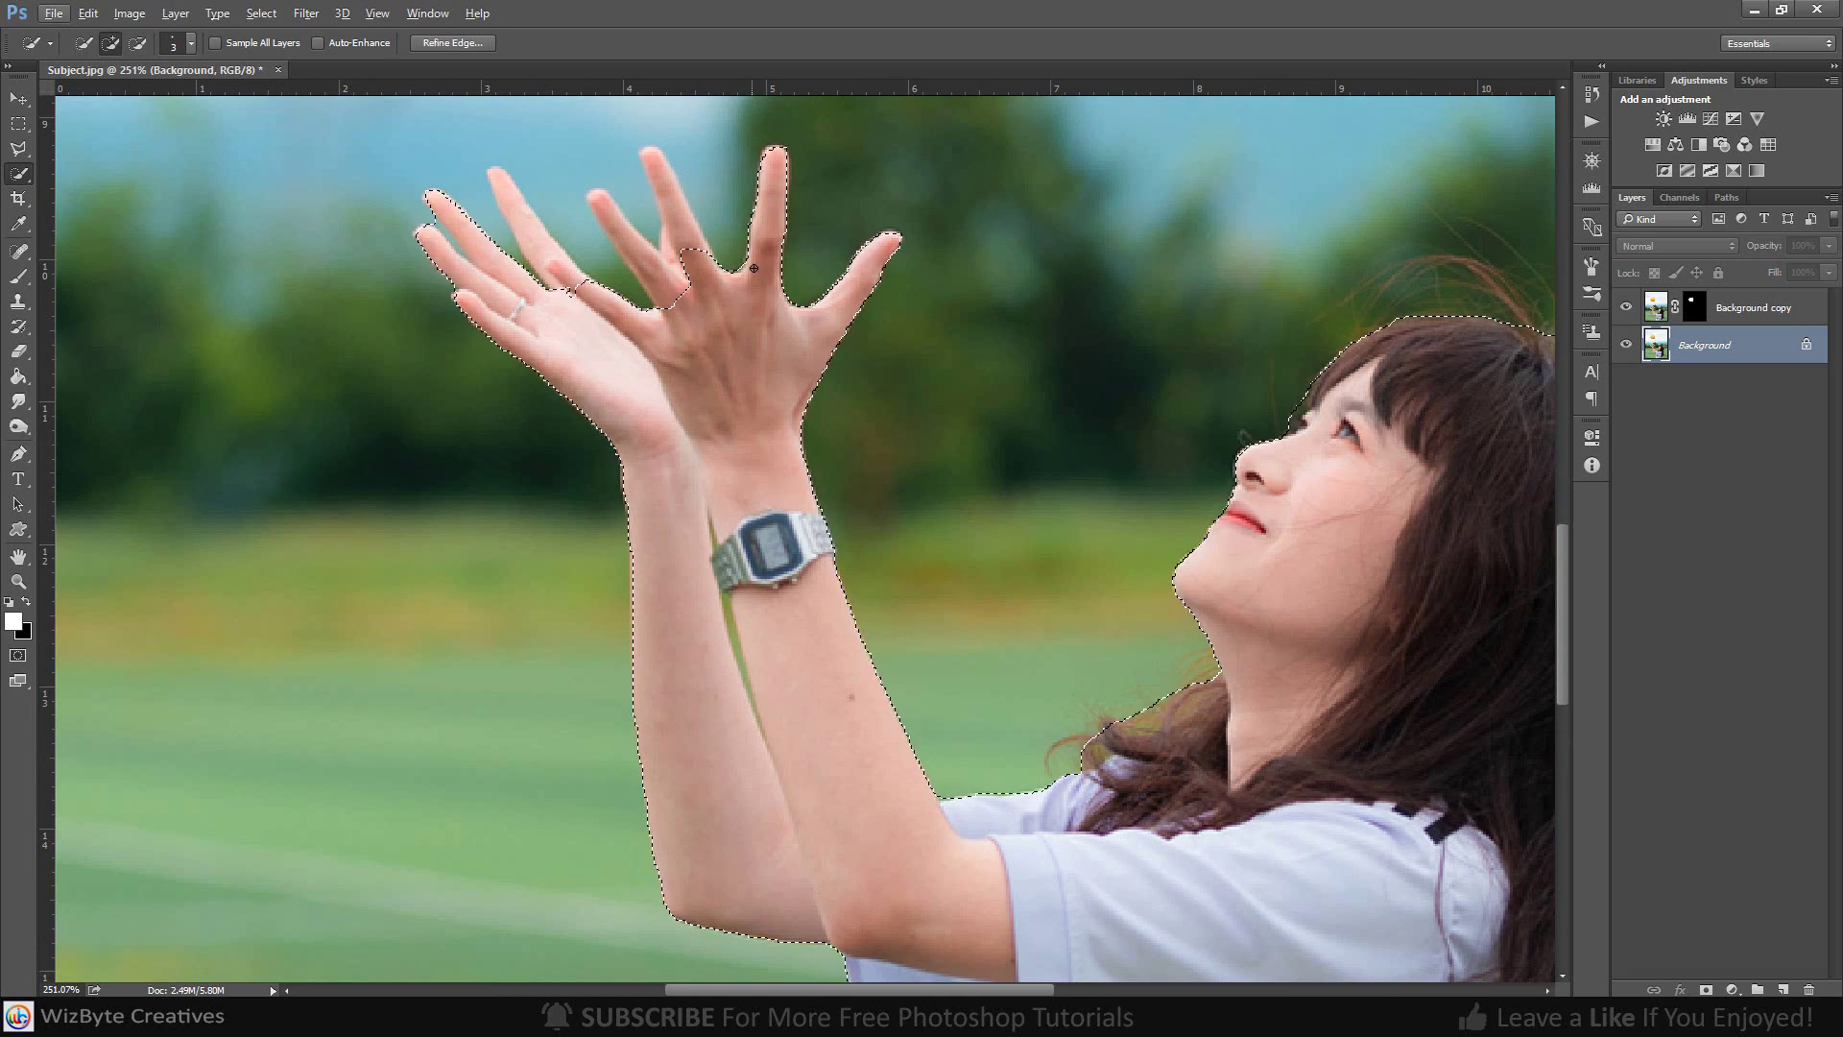
key("bracketleft")
key("bracketleft")
key("bracketleft")
key("bracketleft")
left_click_drag(537, 240, 436, 222)
key("bracketleft")
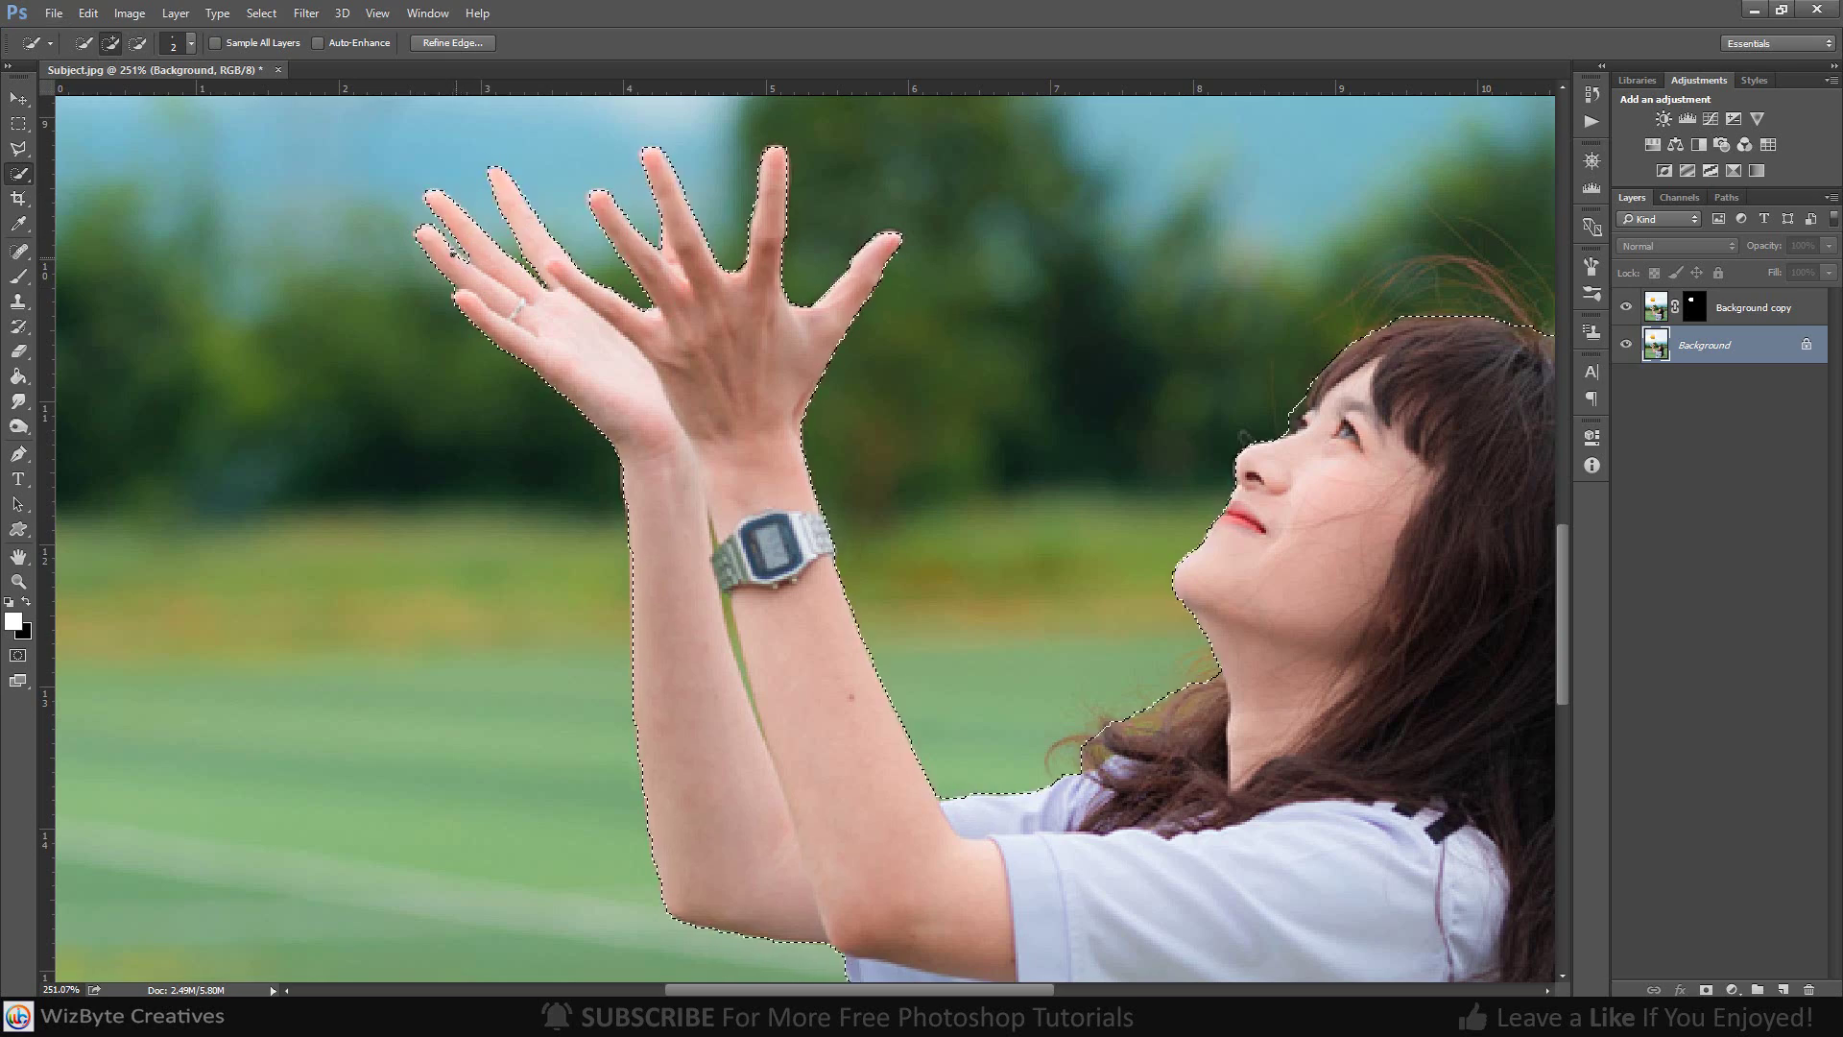
left_click_drag(661, 253, 669, 276)
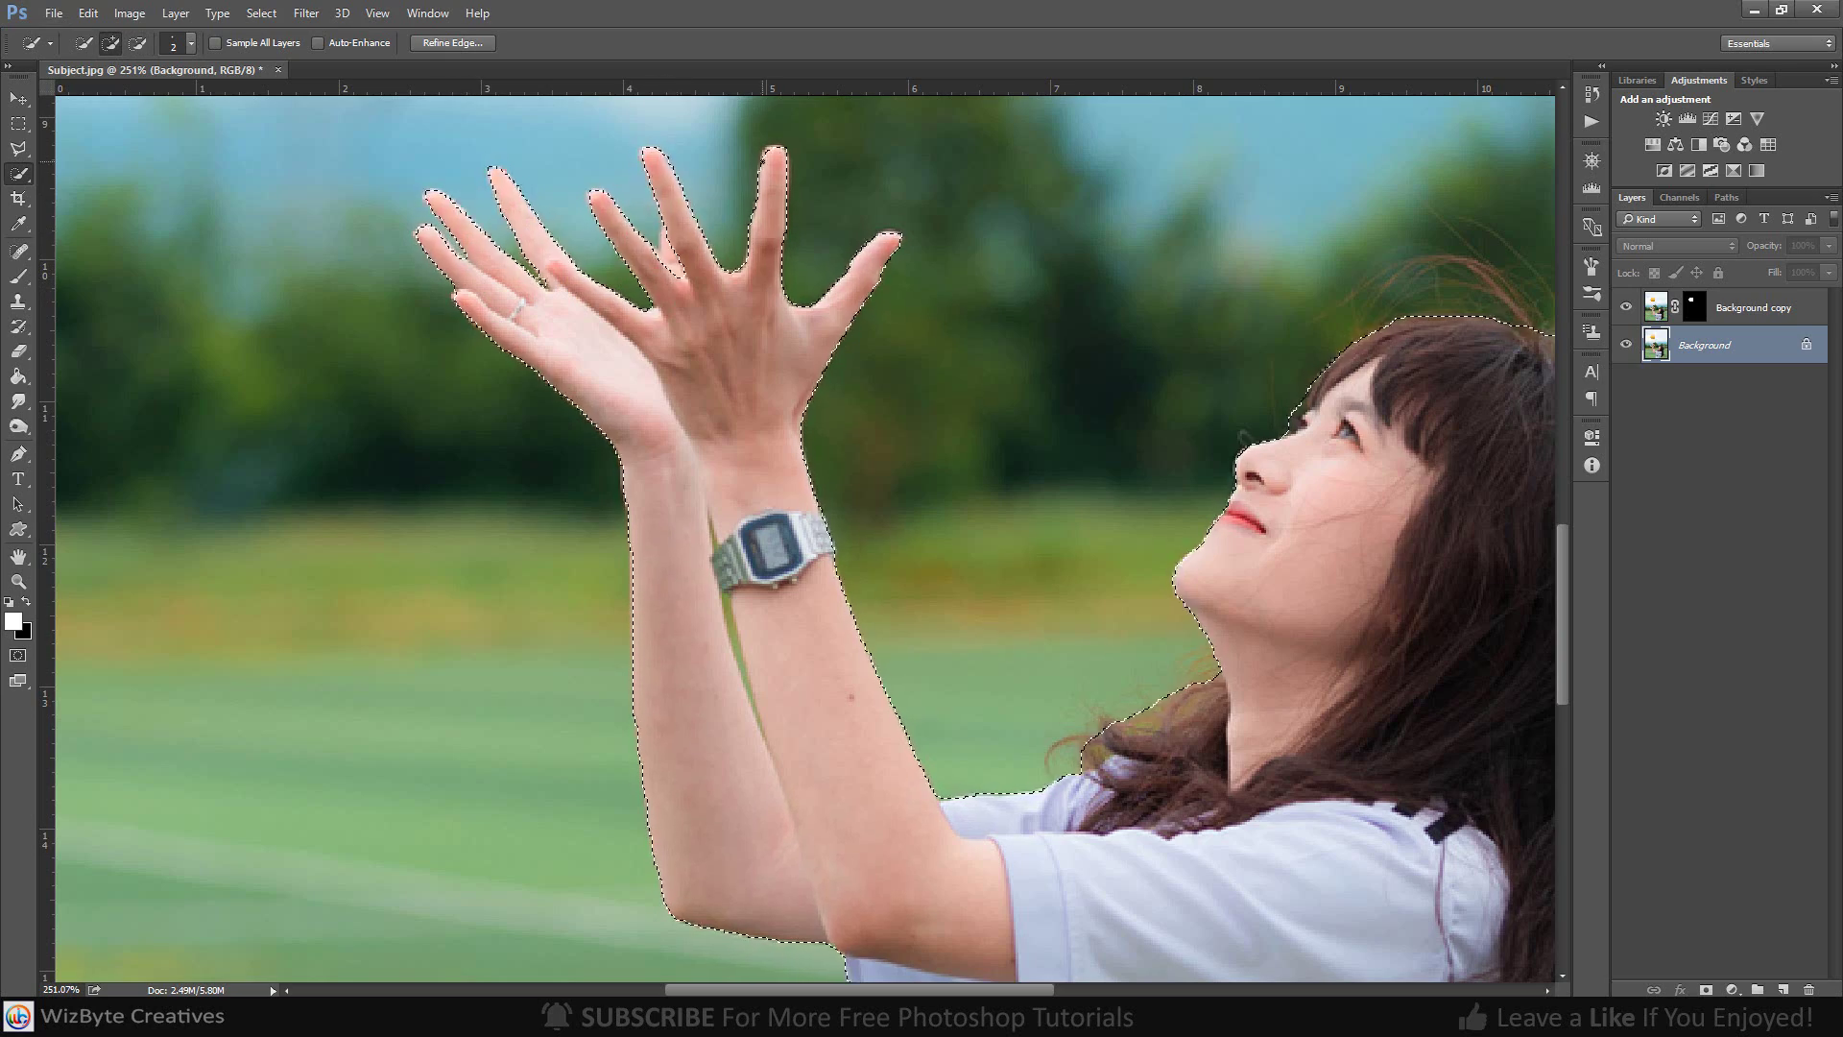
Subtract the narrow green gap between the two forearms from the selection with the Polygonal Lasso tool
key("alt")
left_click(19, 148)
left_click(712, 521)
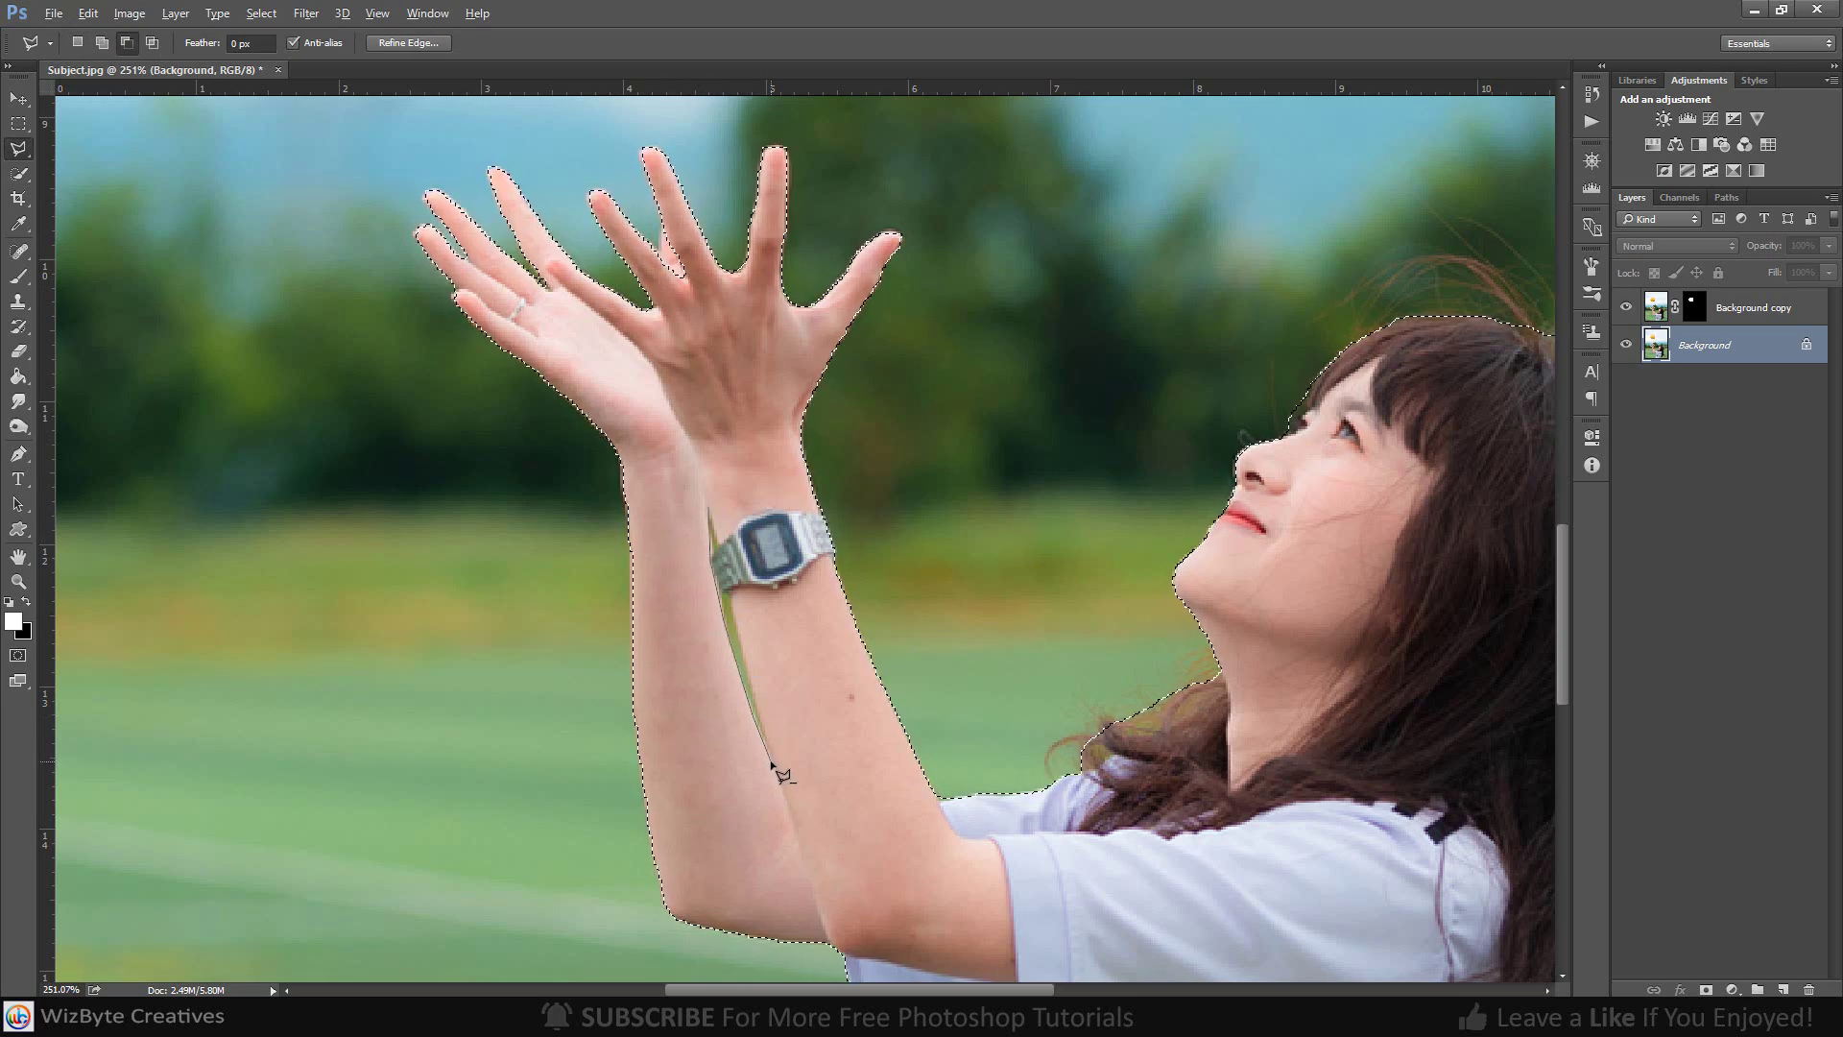
left_click(765, 749)
left_click(712, 520)
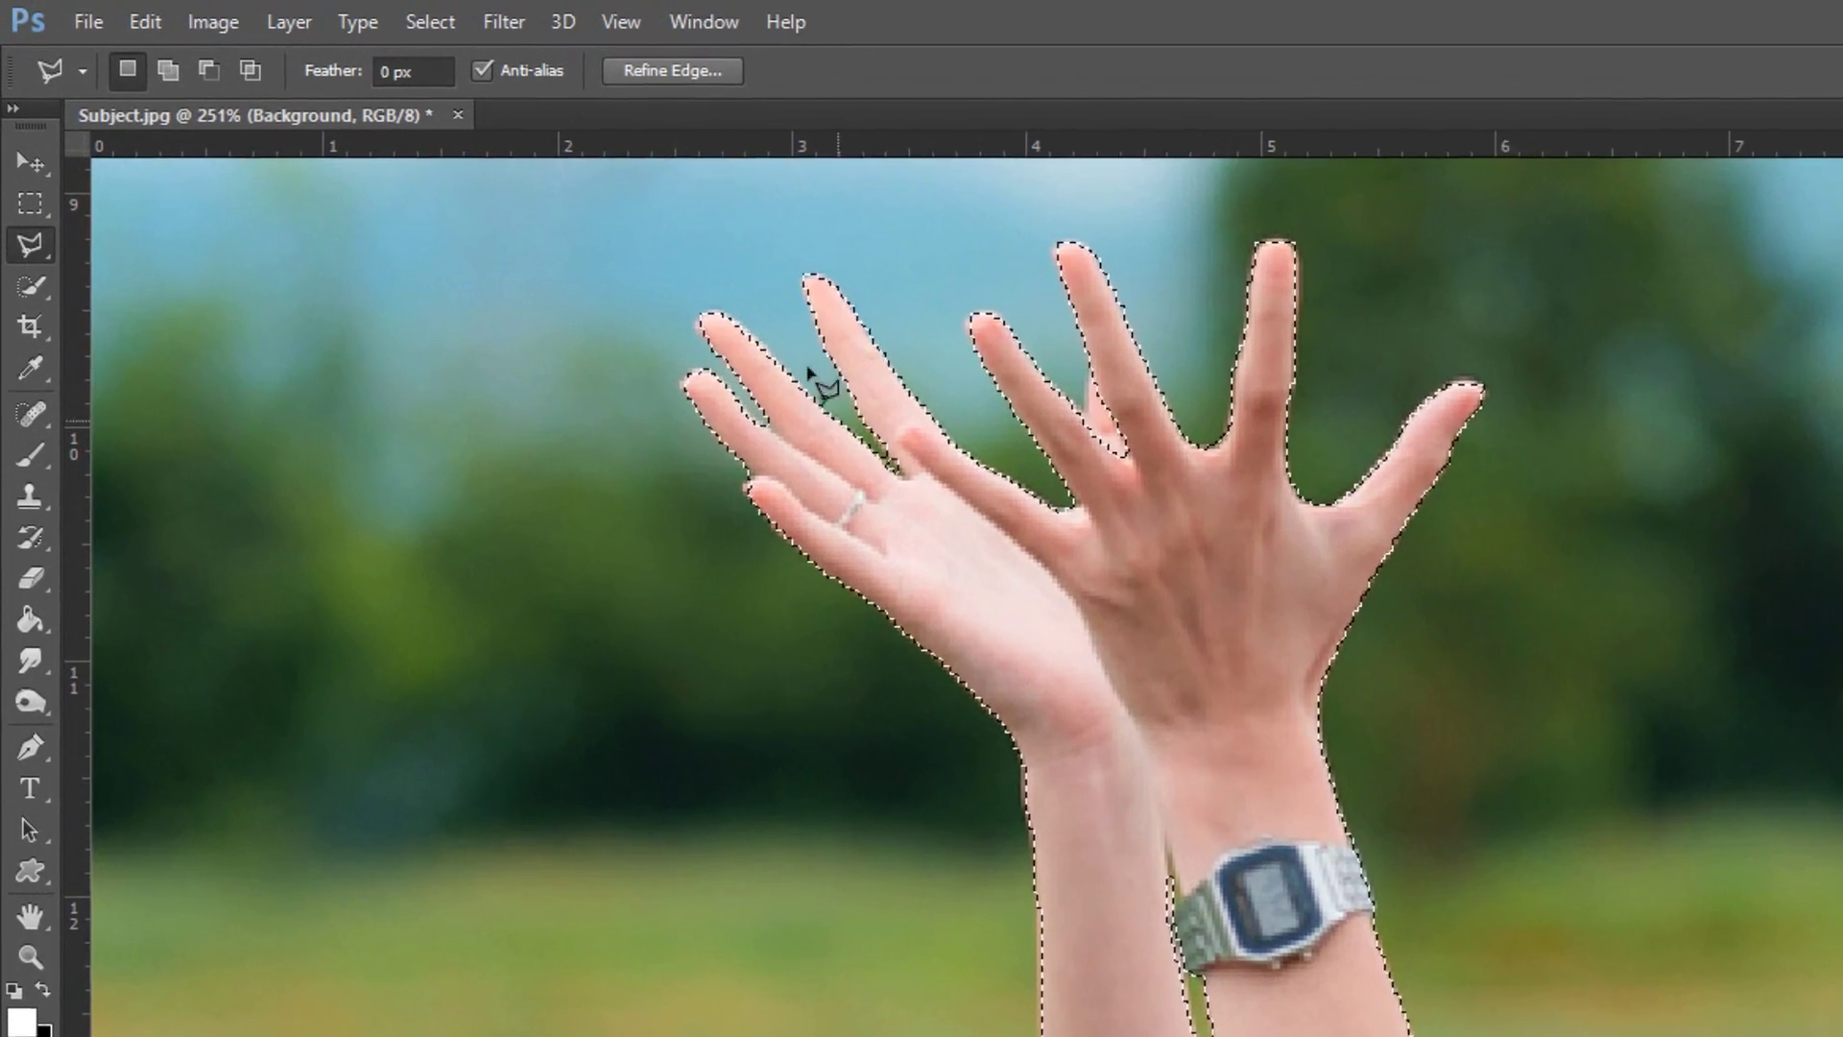
Refine the woman's selection edge with Smart Radius at 1.6 px, brushing over the stray hair strands around her head and shoulders
left_click(694, 80)
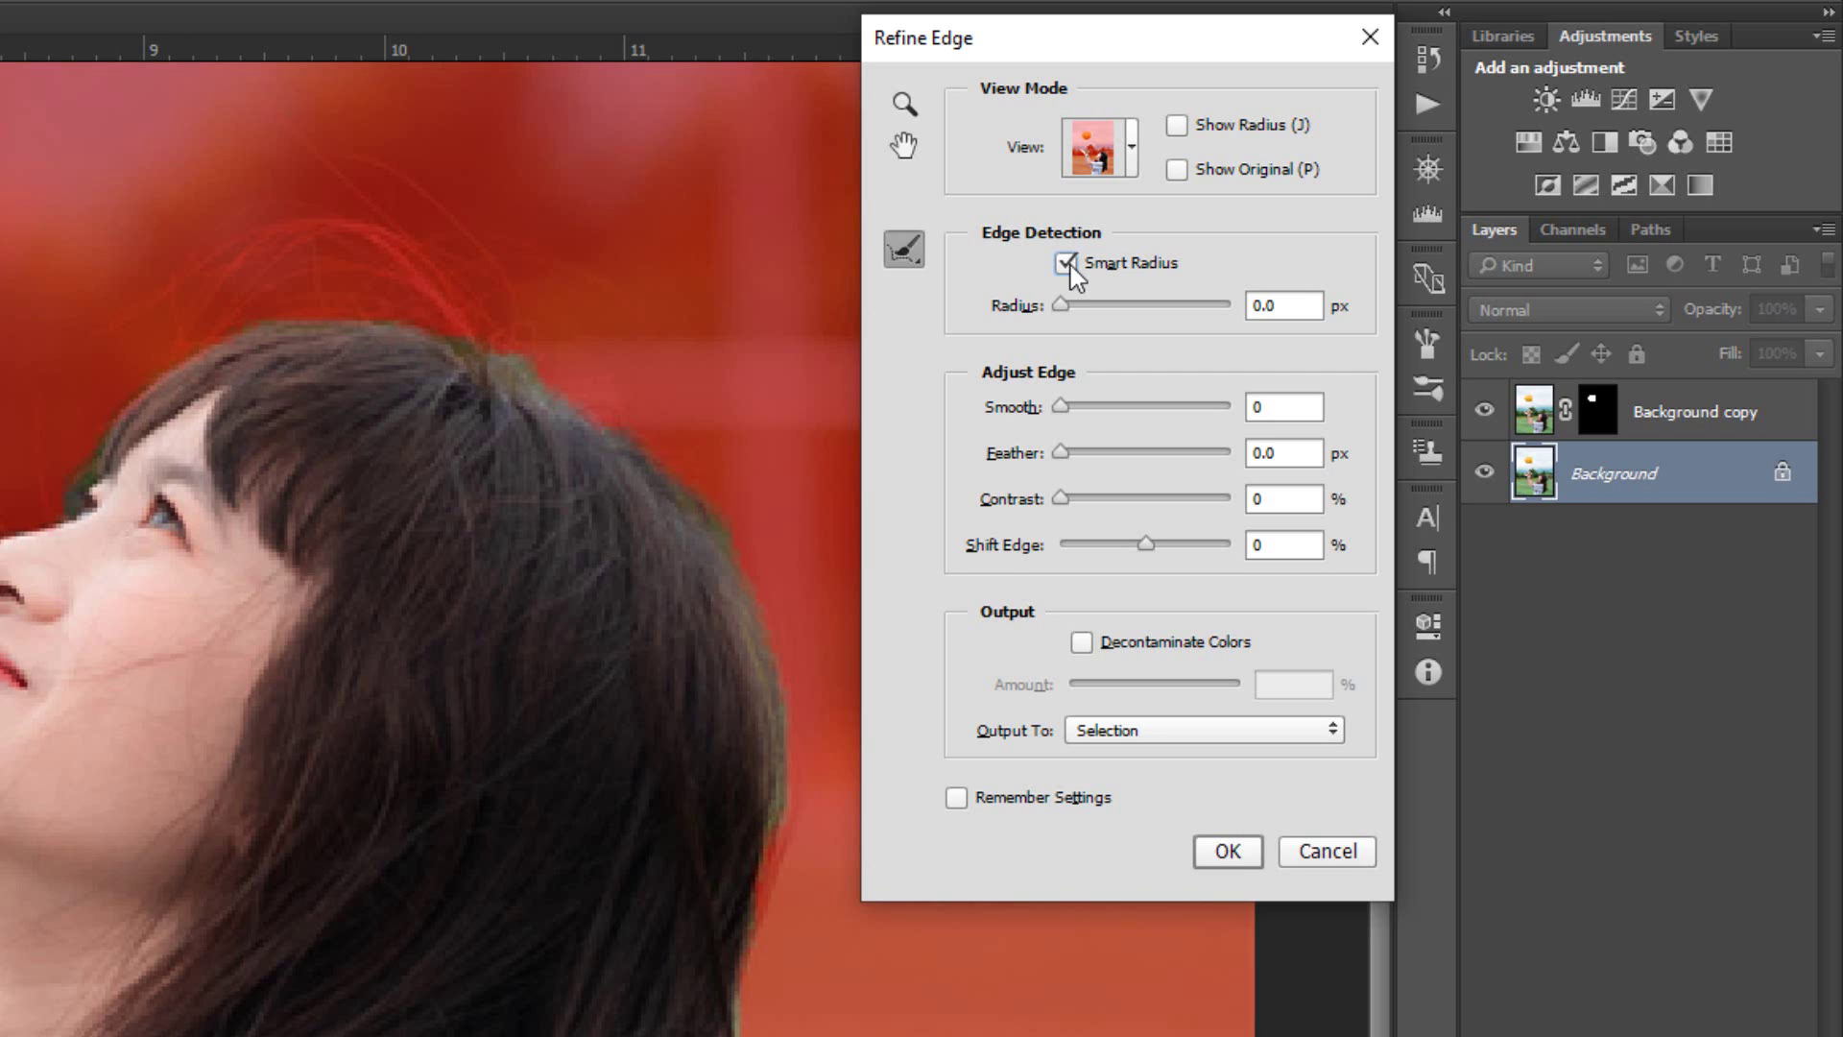
left_click_drag(1065, 309, 1076, 310)
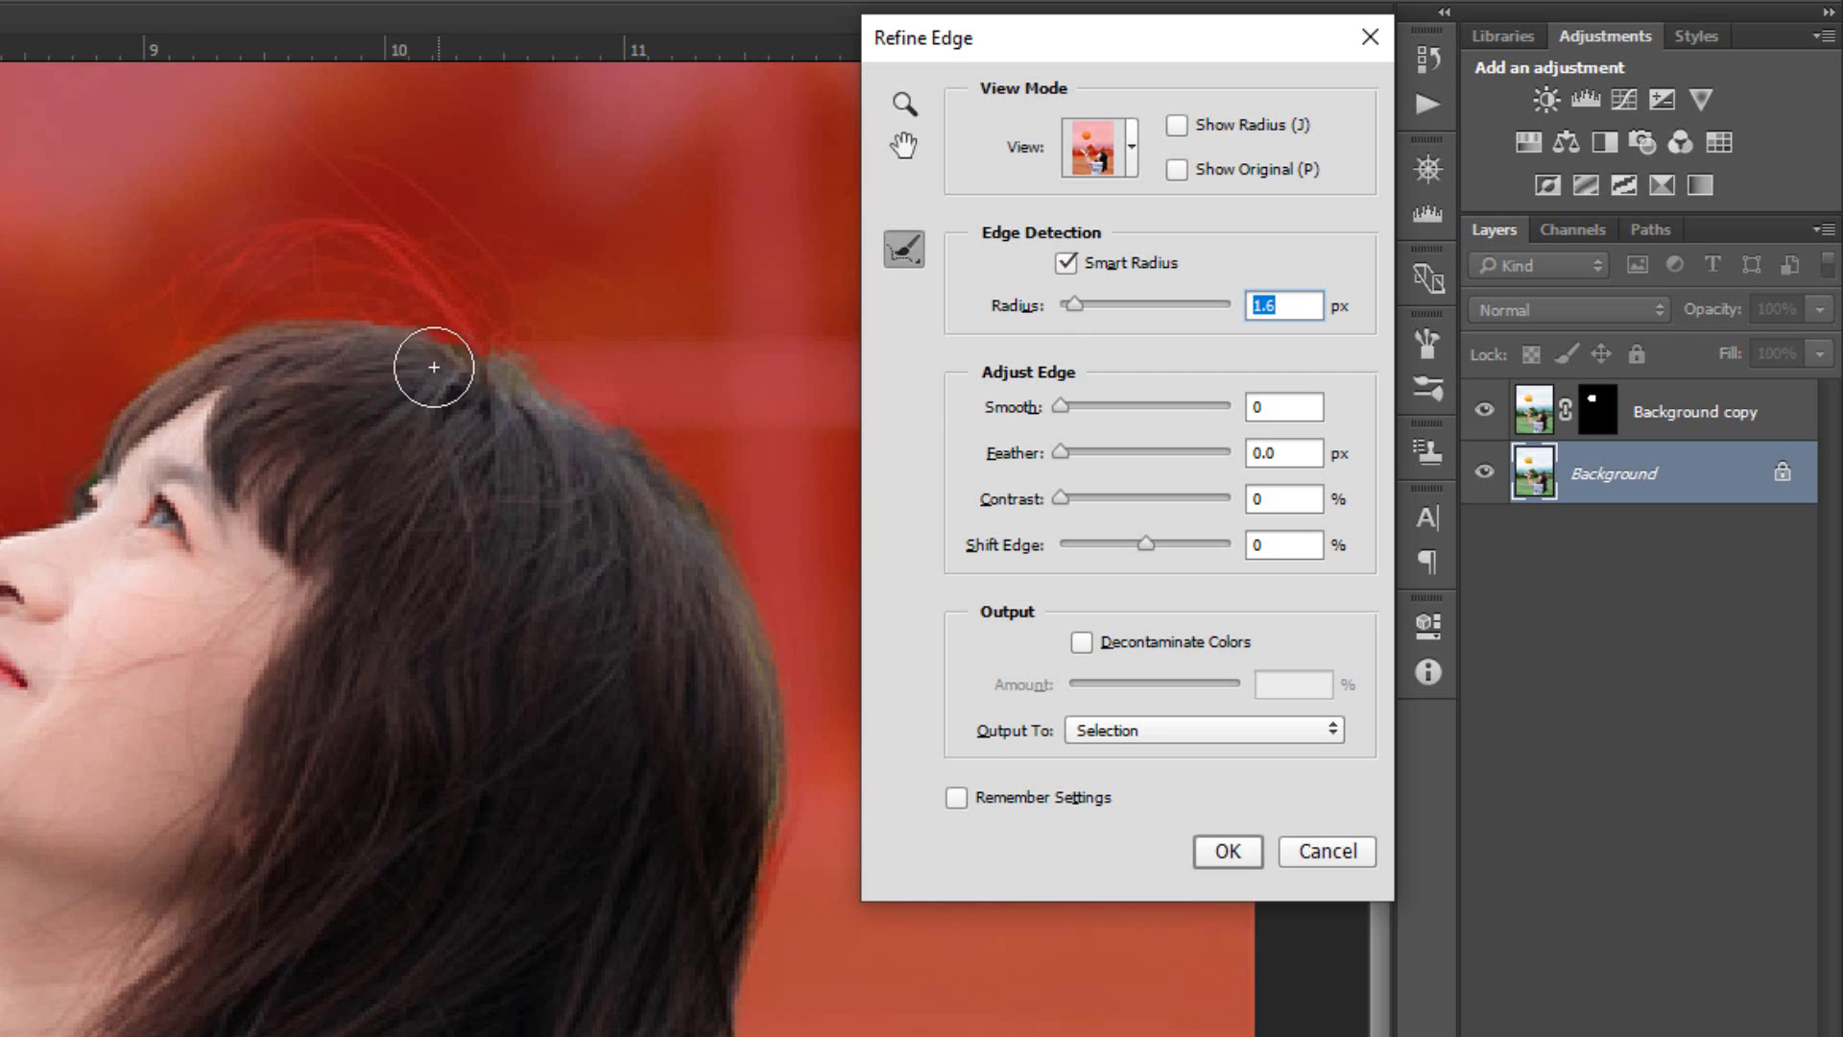
left_click(540, 343)
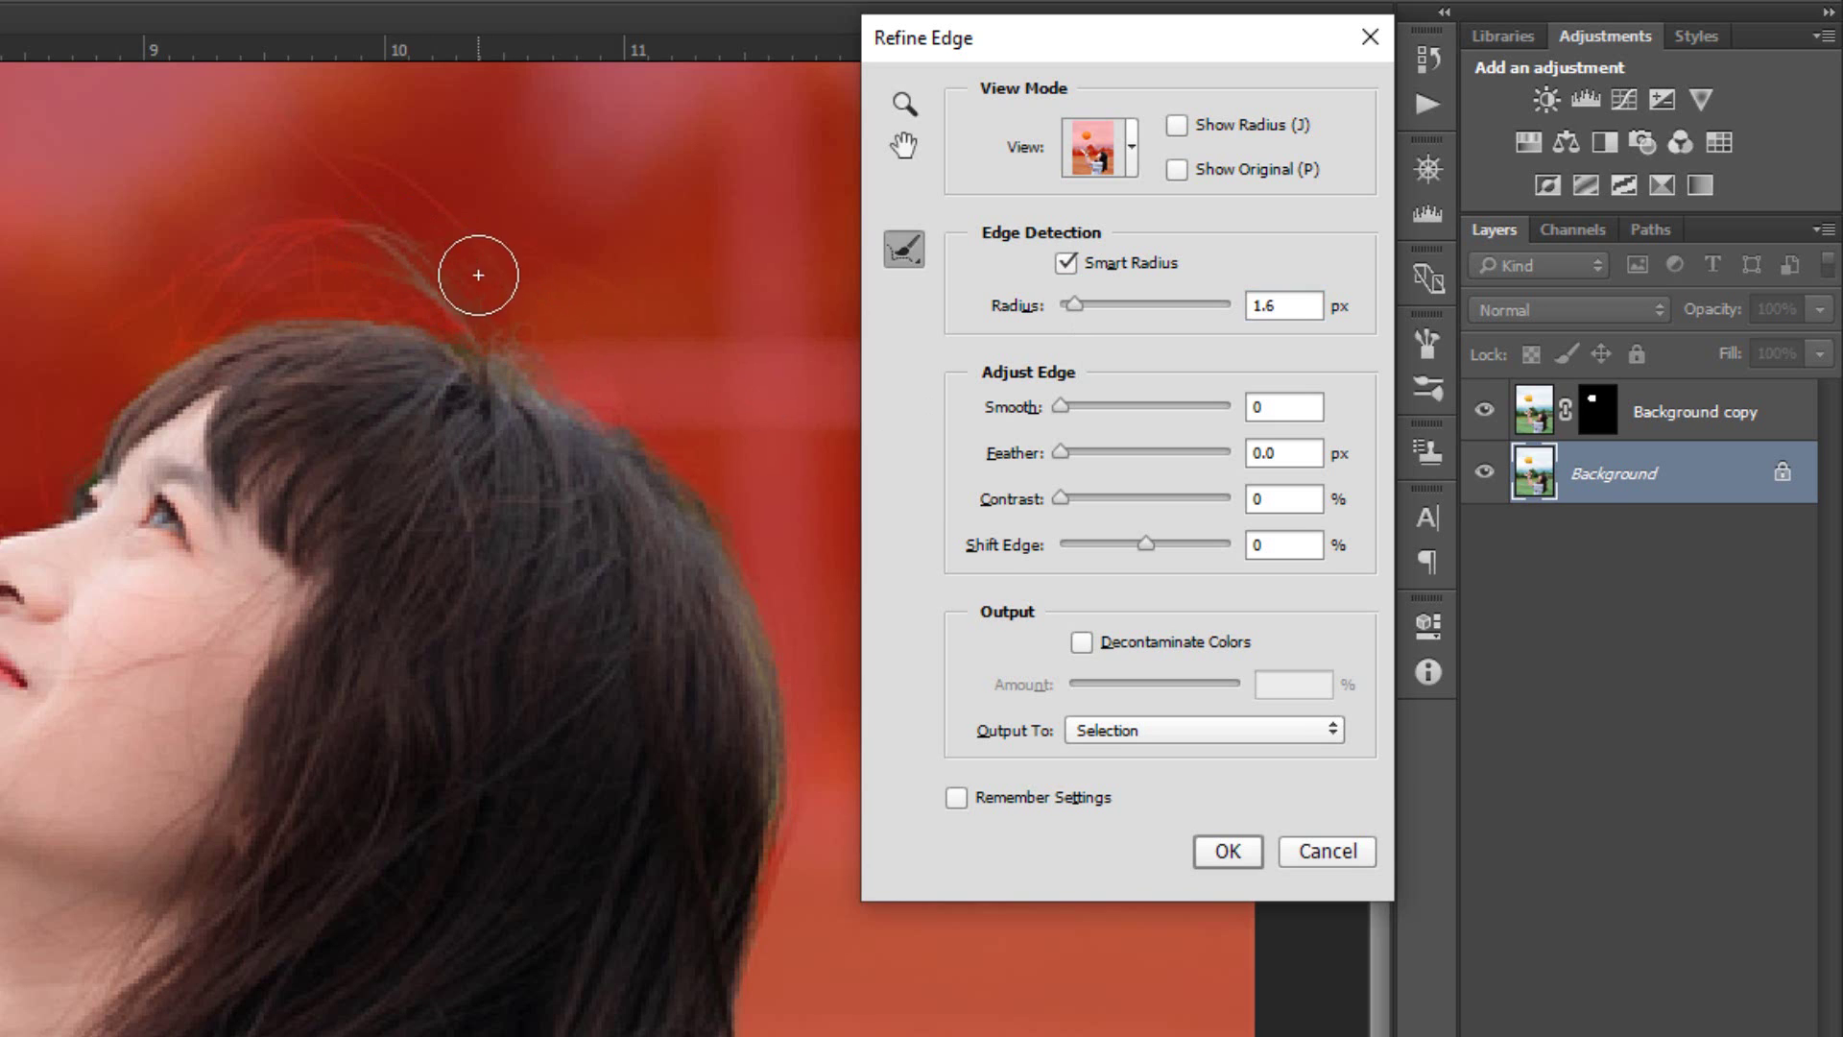
mouse_move(481, 276)
left_mouse_down()
mouse_move(367, 232)
mouse_move(209, 281)
left_mouse_up()
left_click_drag(854, 229, 999, 206)
scroll(1000, 205, "right", 2)
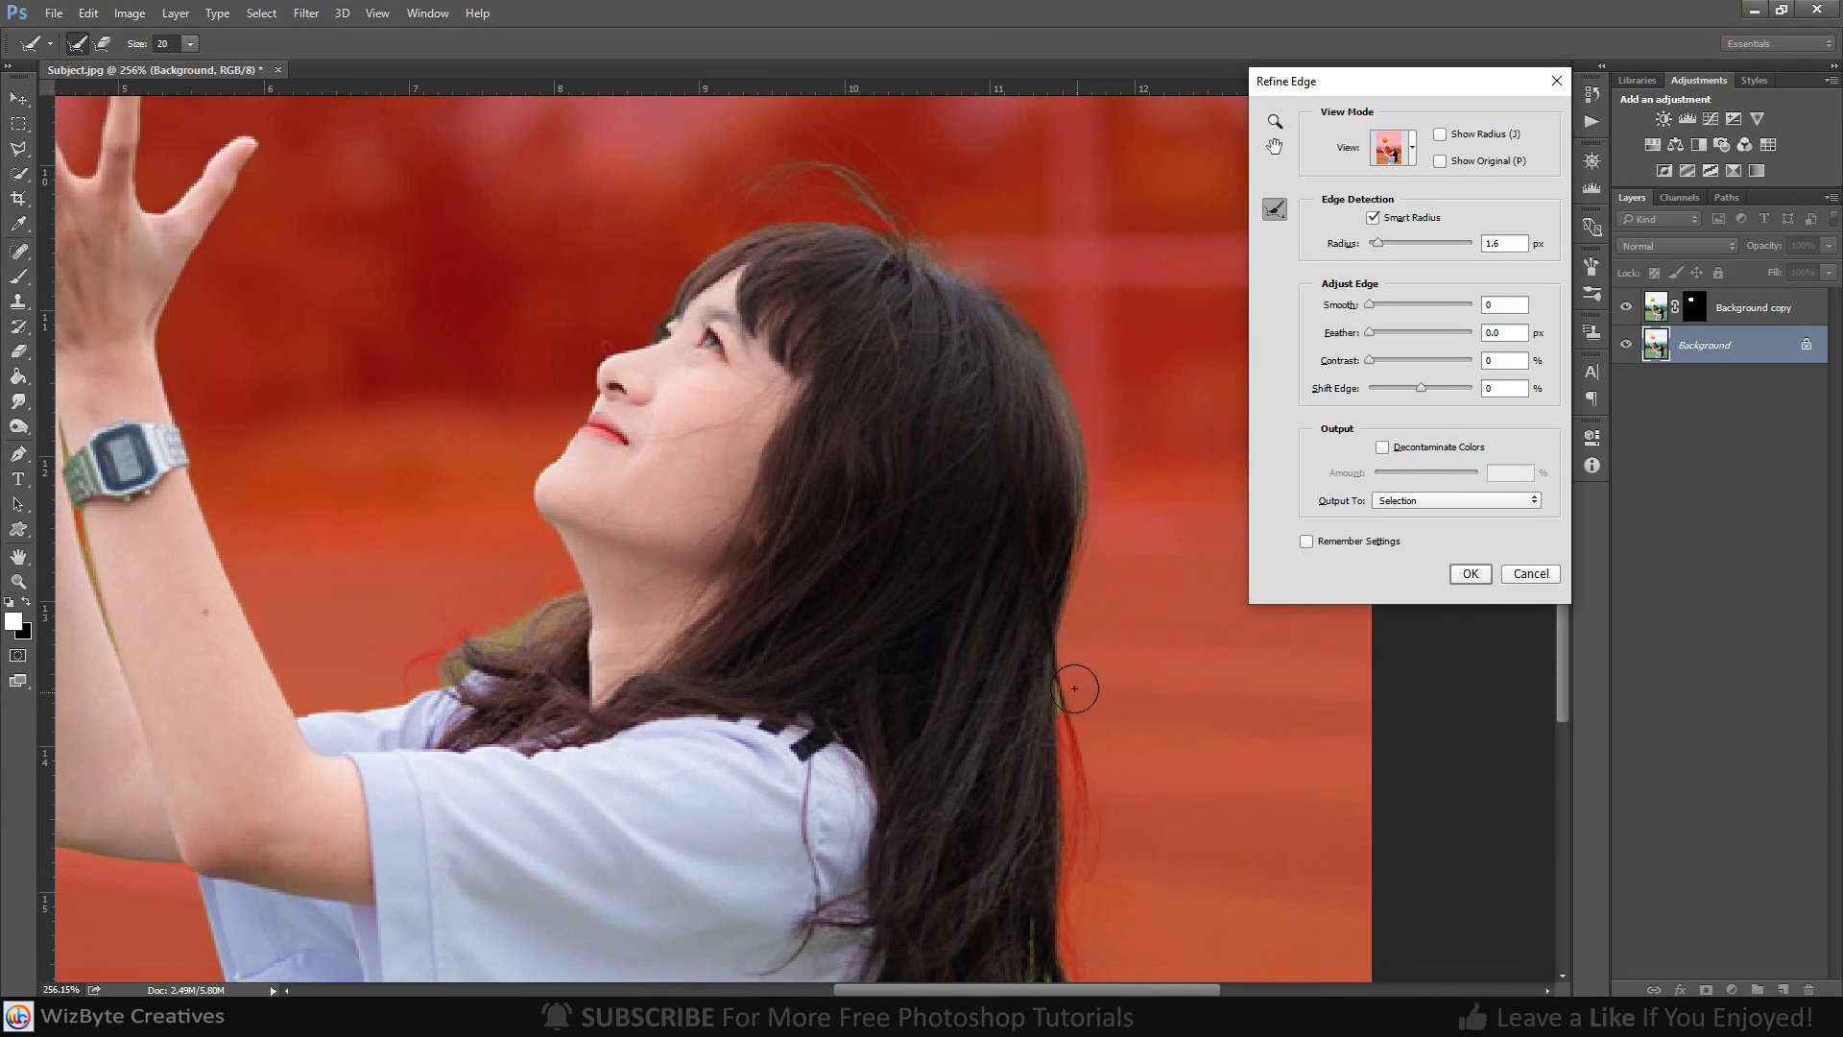
left_click_drag(519, 624, 404, 681)
scroll(1075, 669, "down", 3)
scroll(1075, 668, "down", 4)
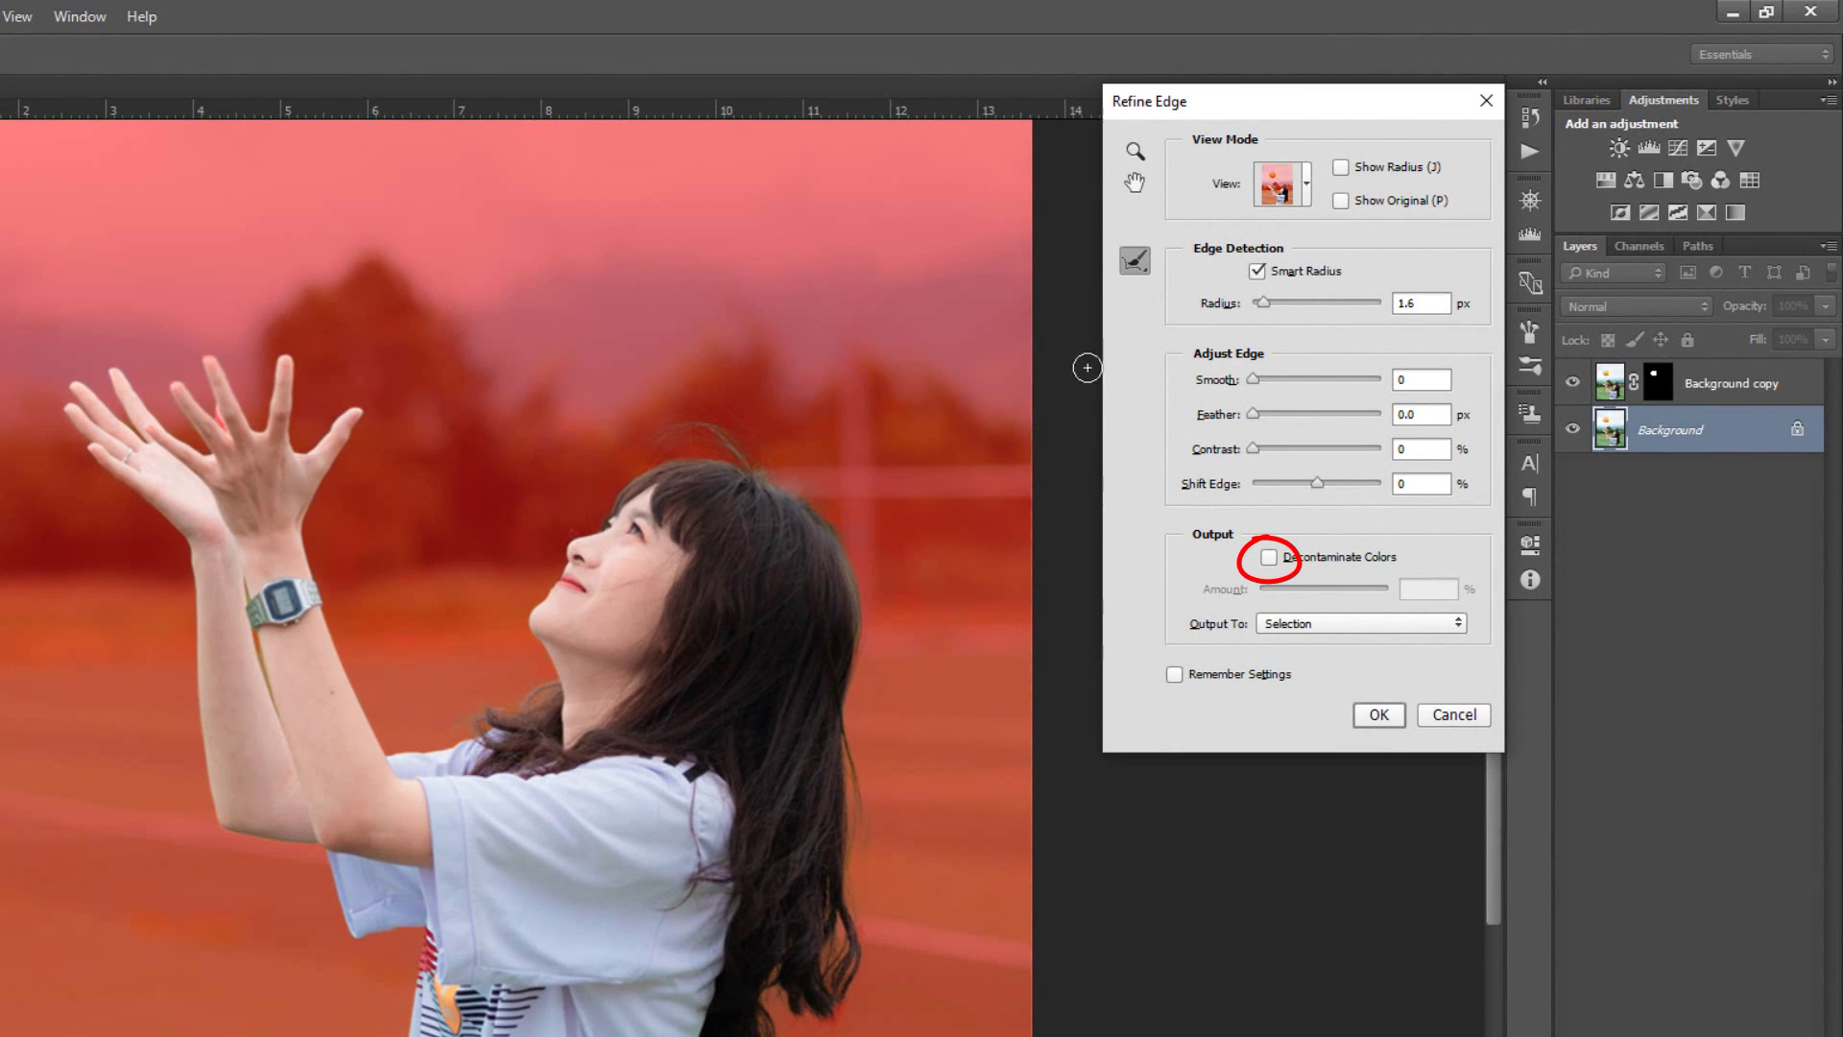
Decontaminate the woman's edge colors at 100% and output the refined selection to a new layer with layer mask
left_click(1268, 558)
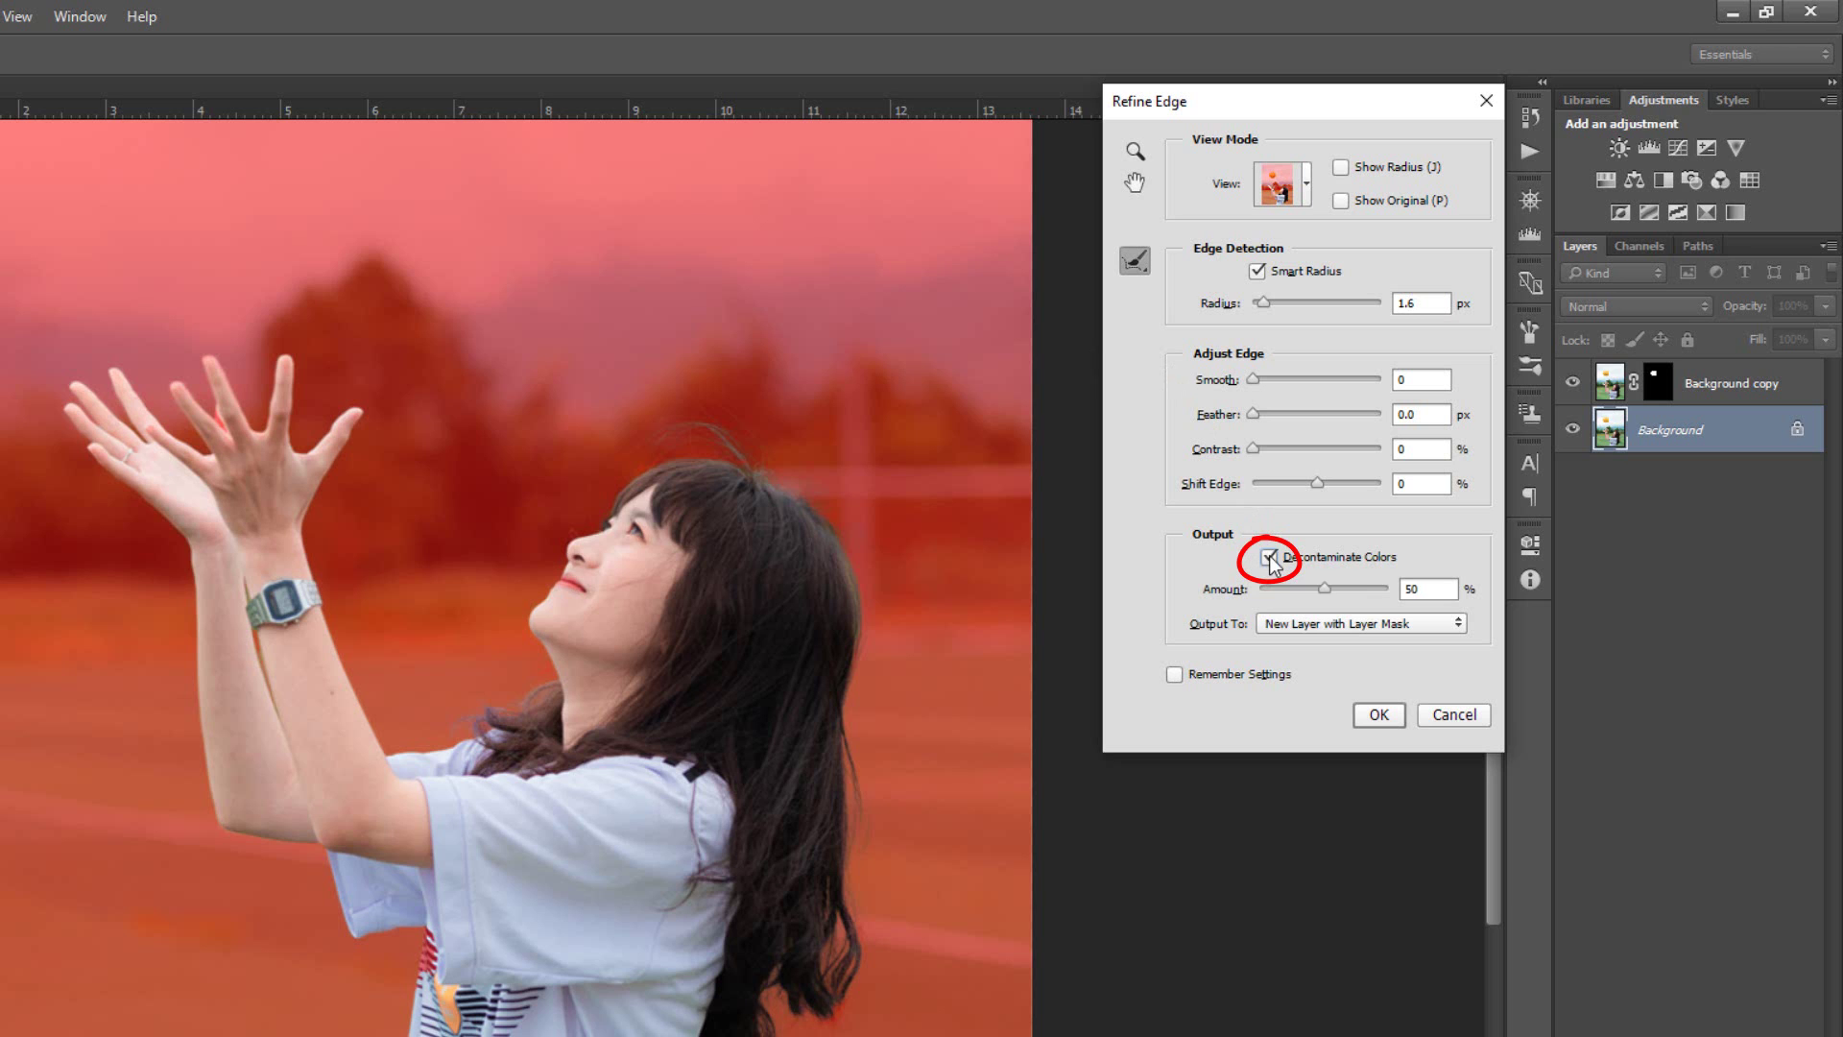
left_click_drag(1327, 591, 1415, 597)
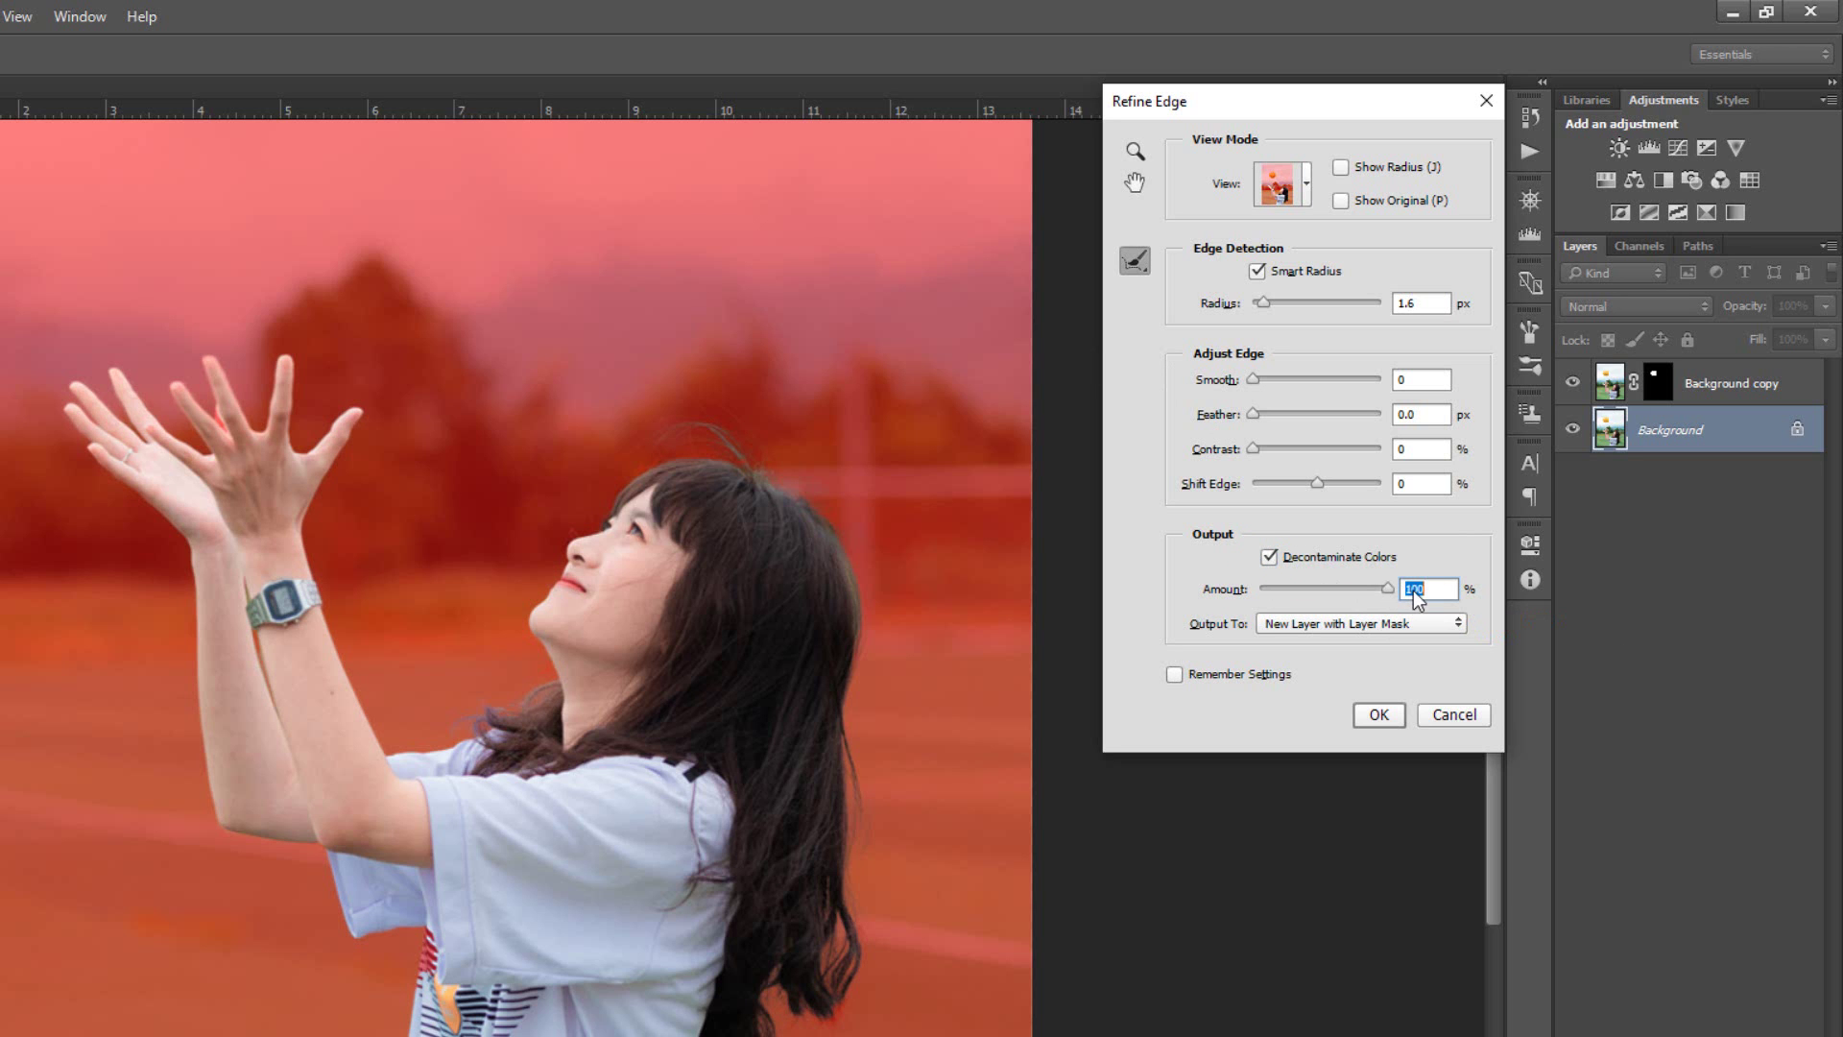
left_click(1380, 716)
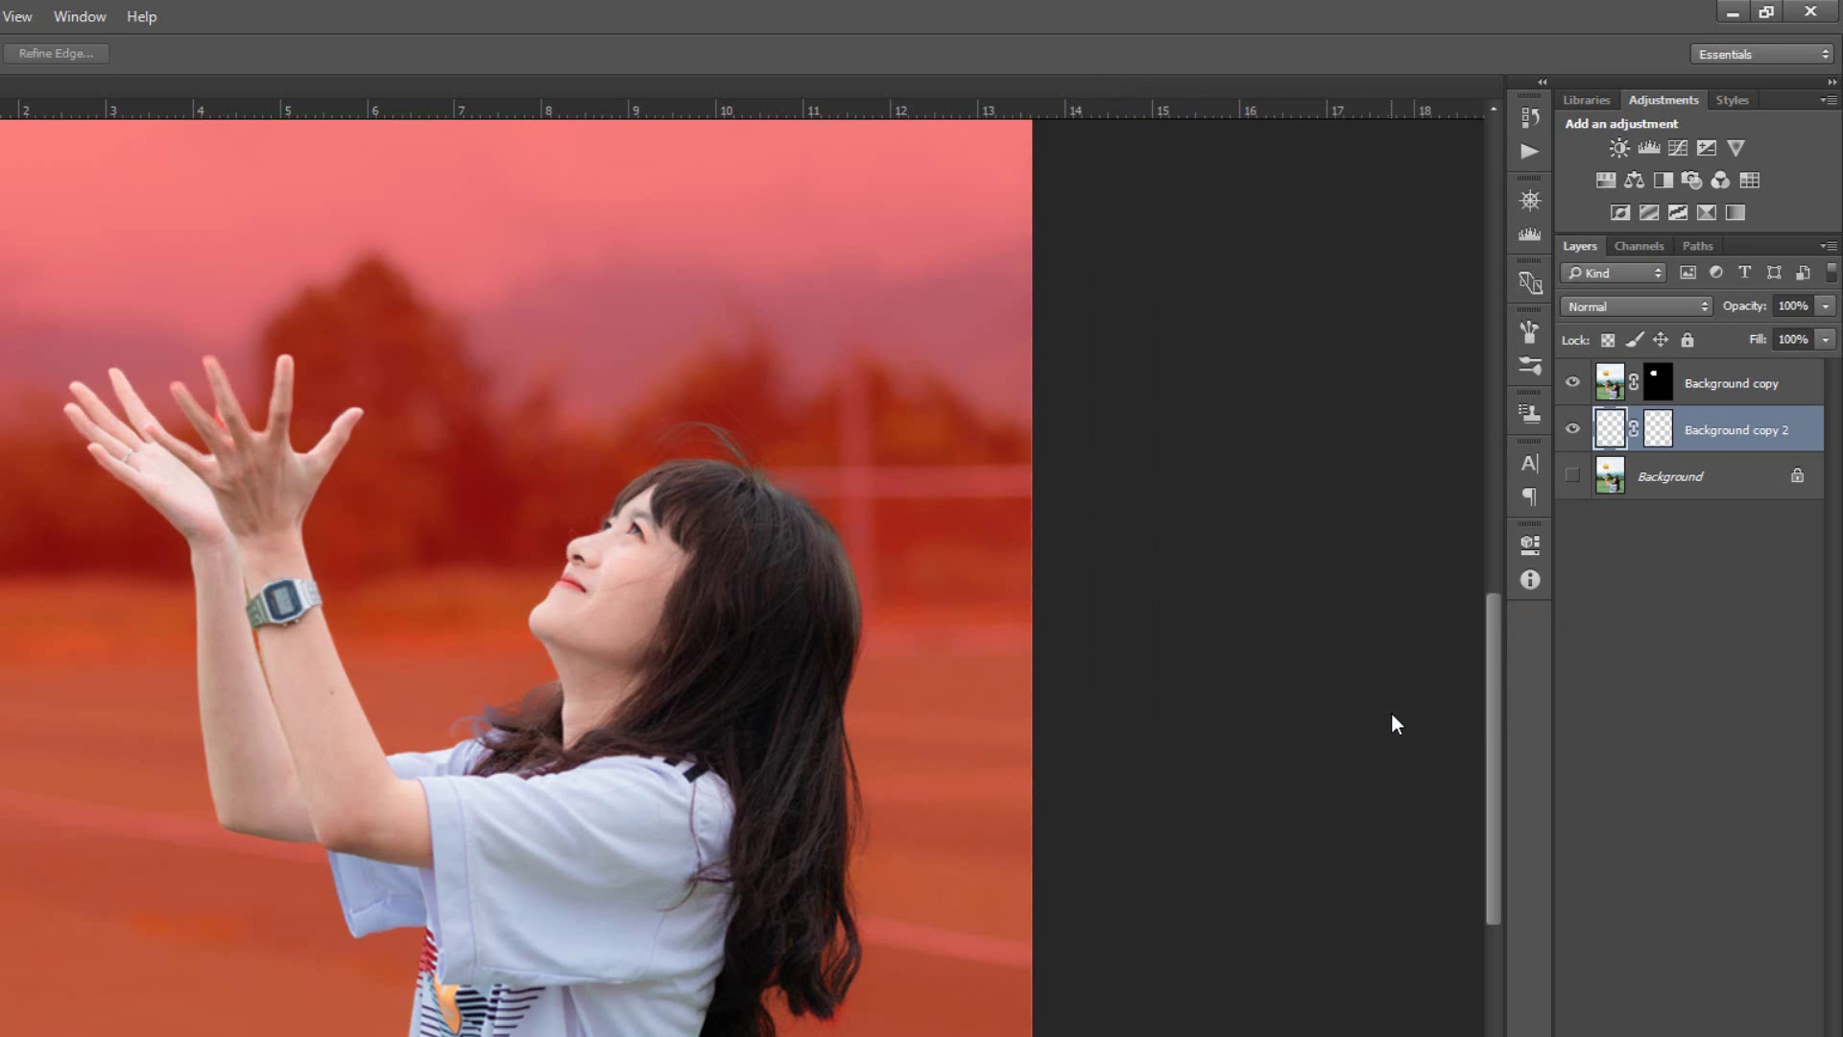
Convert the woman's masked cutout layer, Background copy 2, to a smart object
key("ctrl+minus")
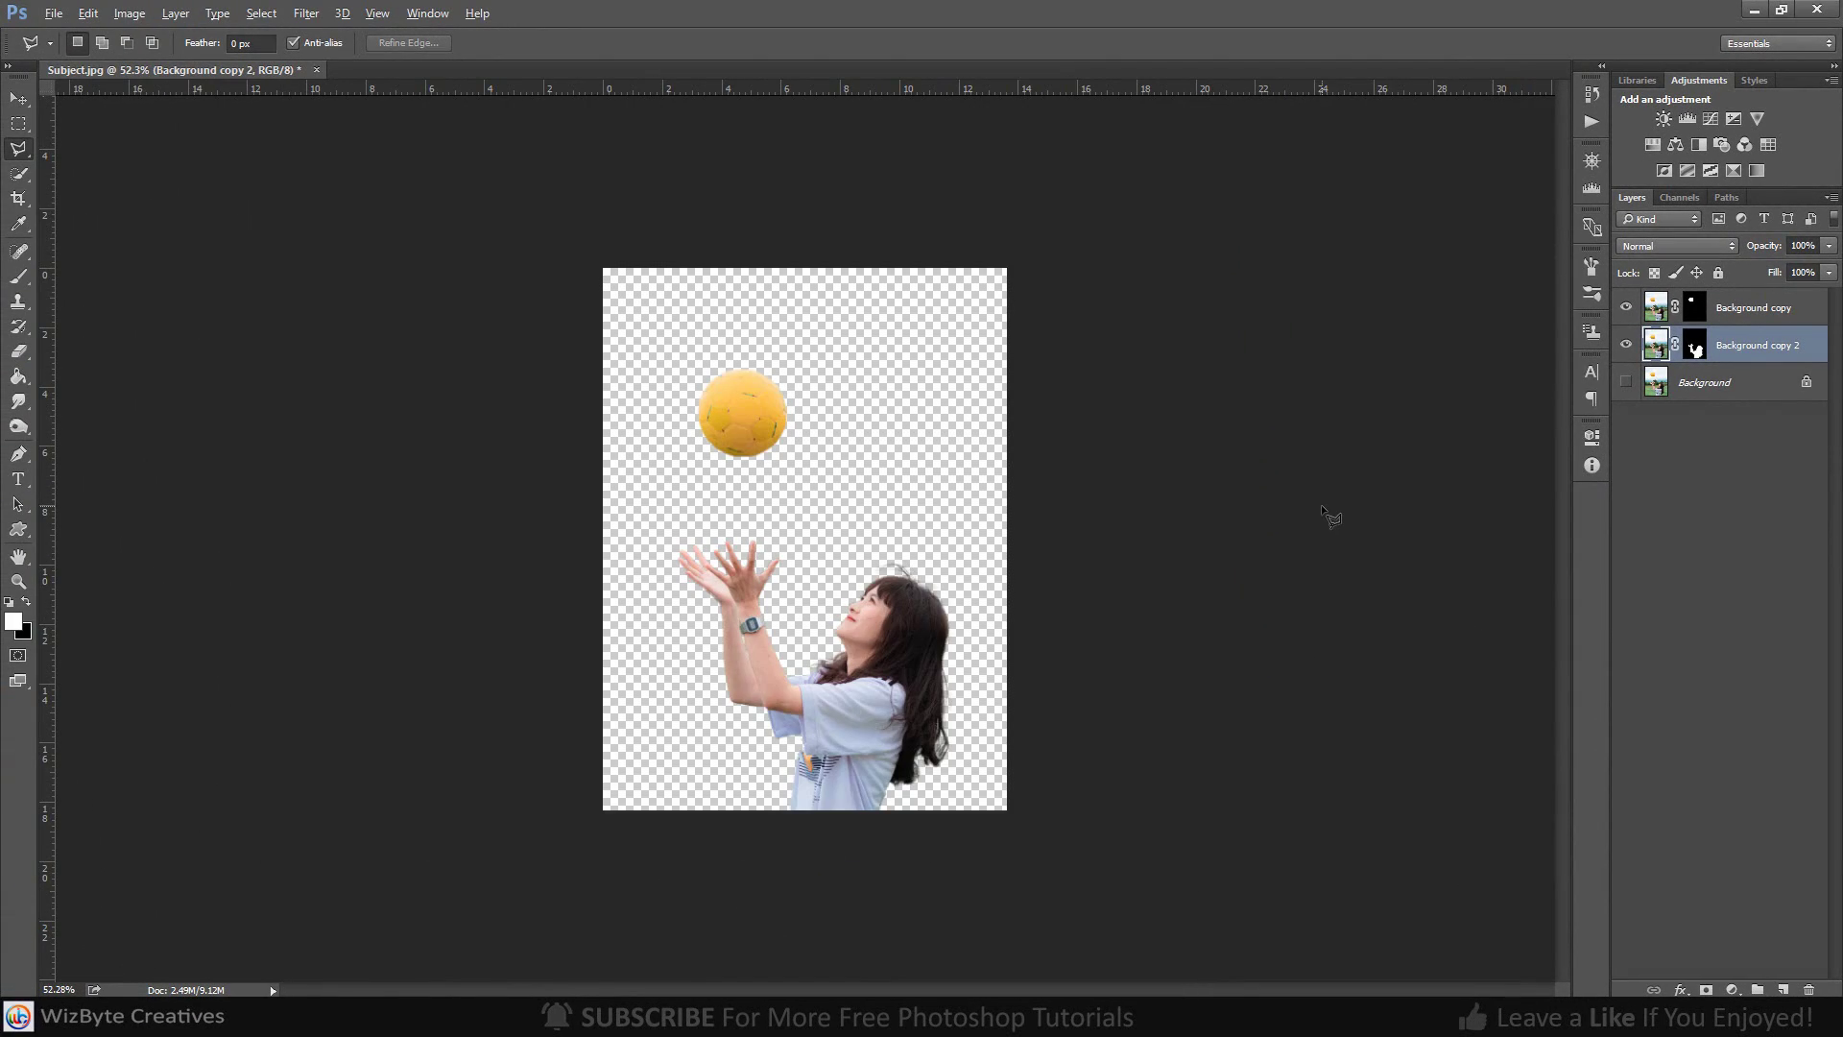
scroll(1217, 458, "up", 1)
key("v")
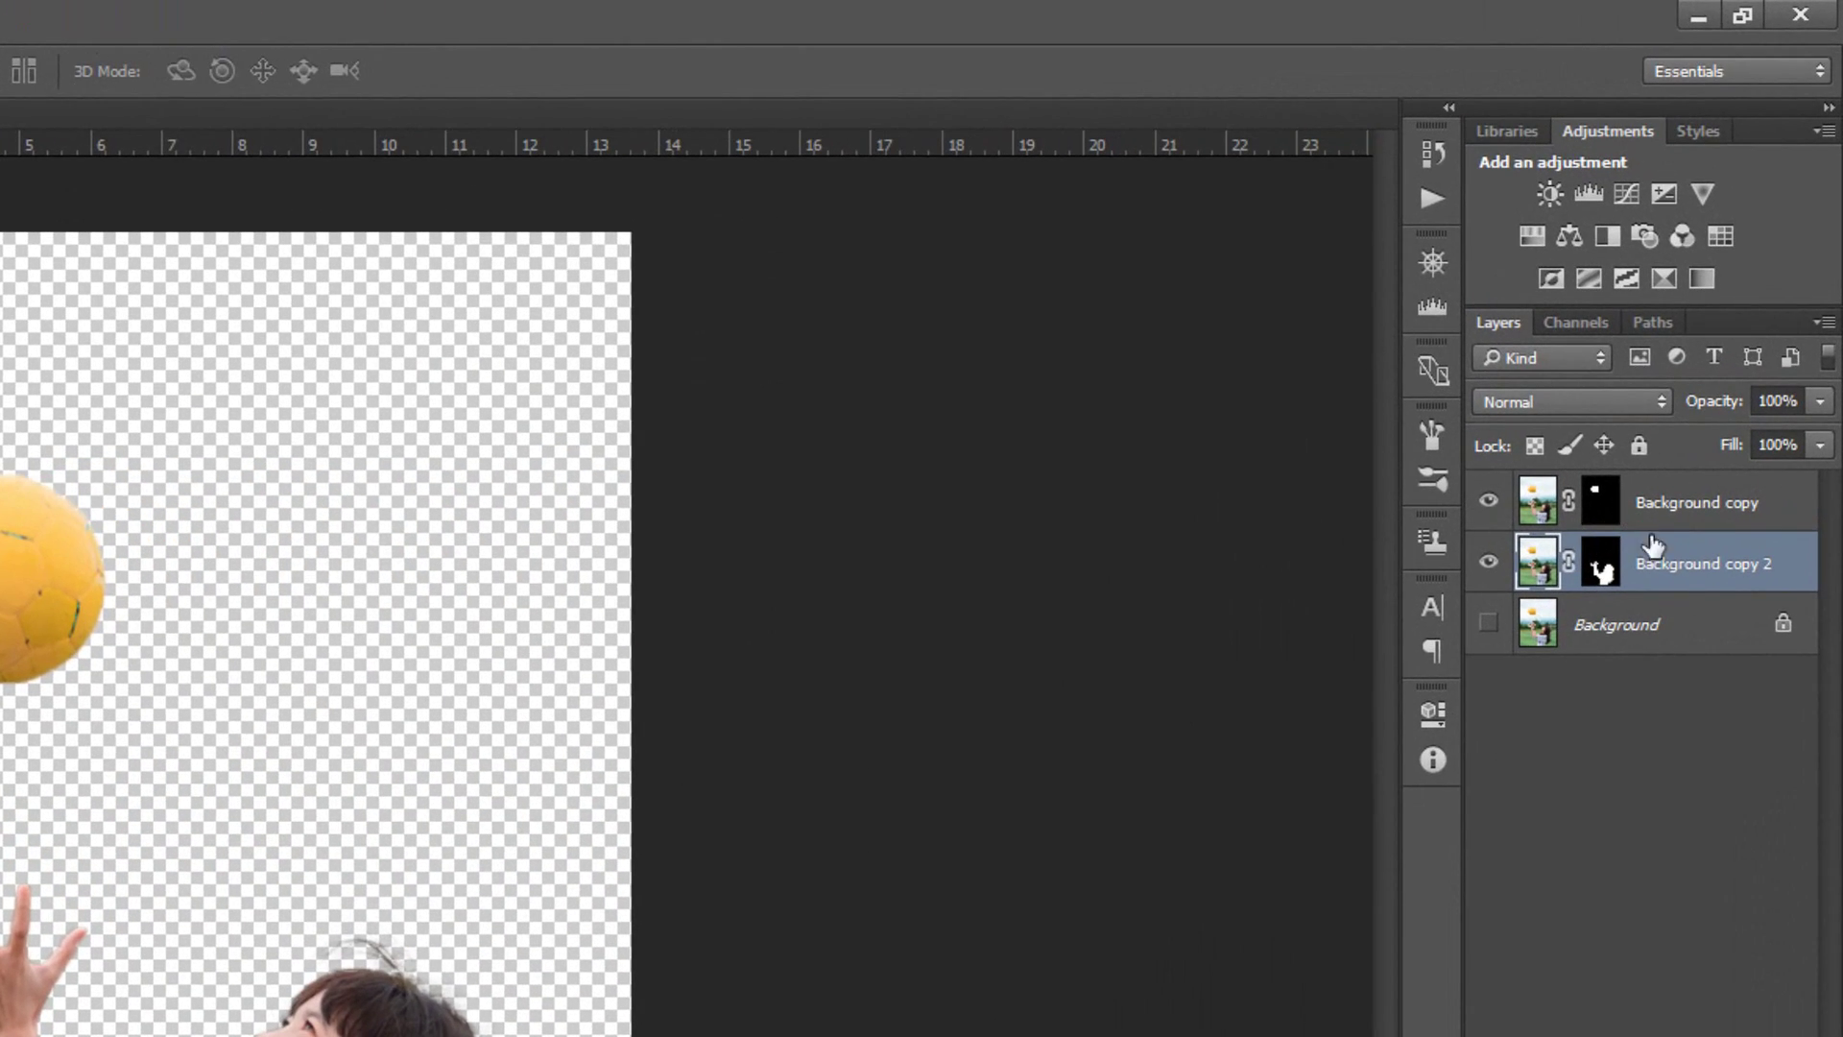
right_click(1678, 556)
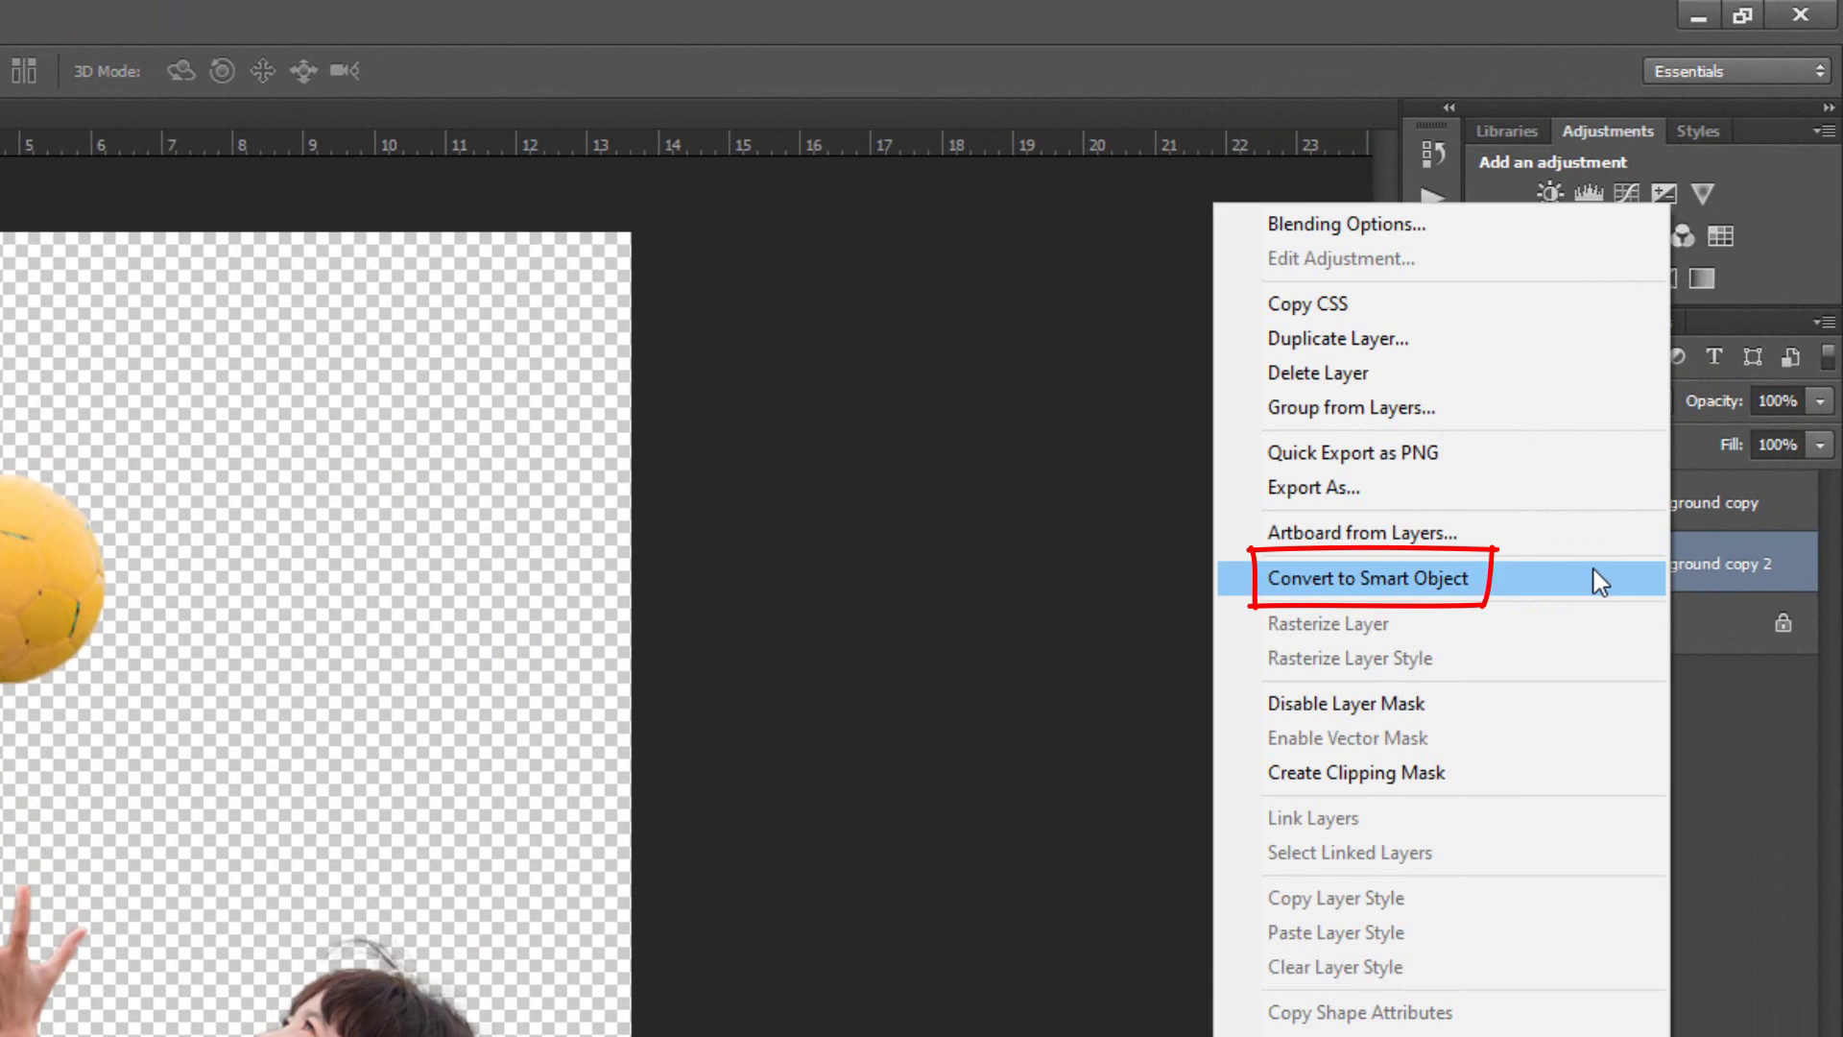
left_click(1459, 586)
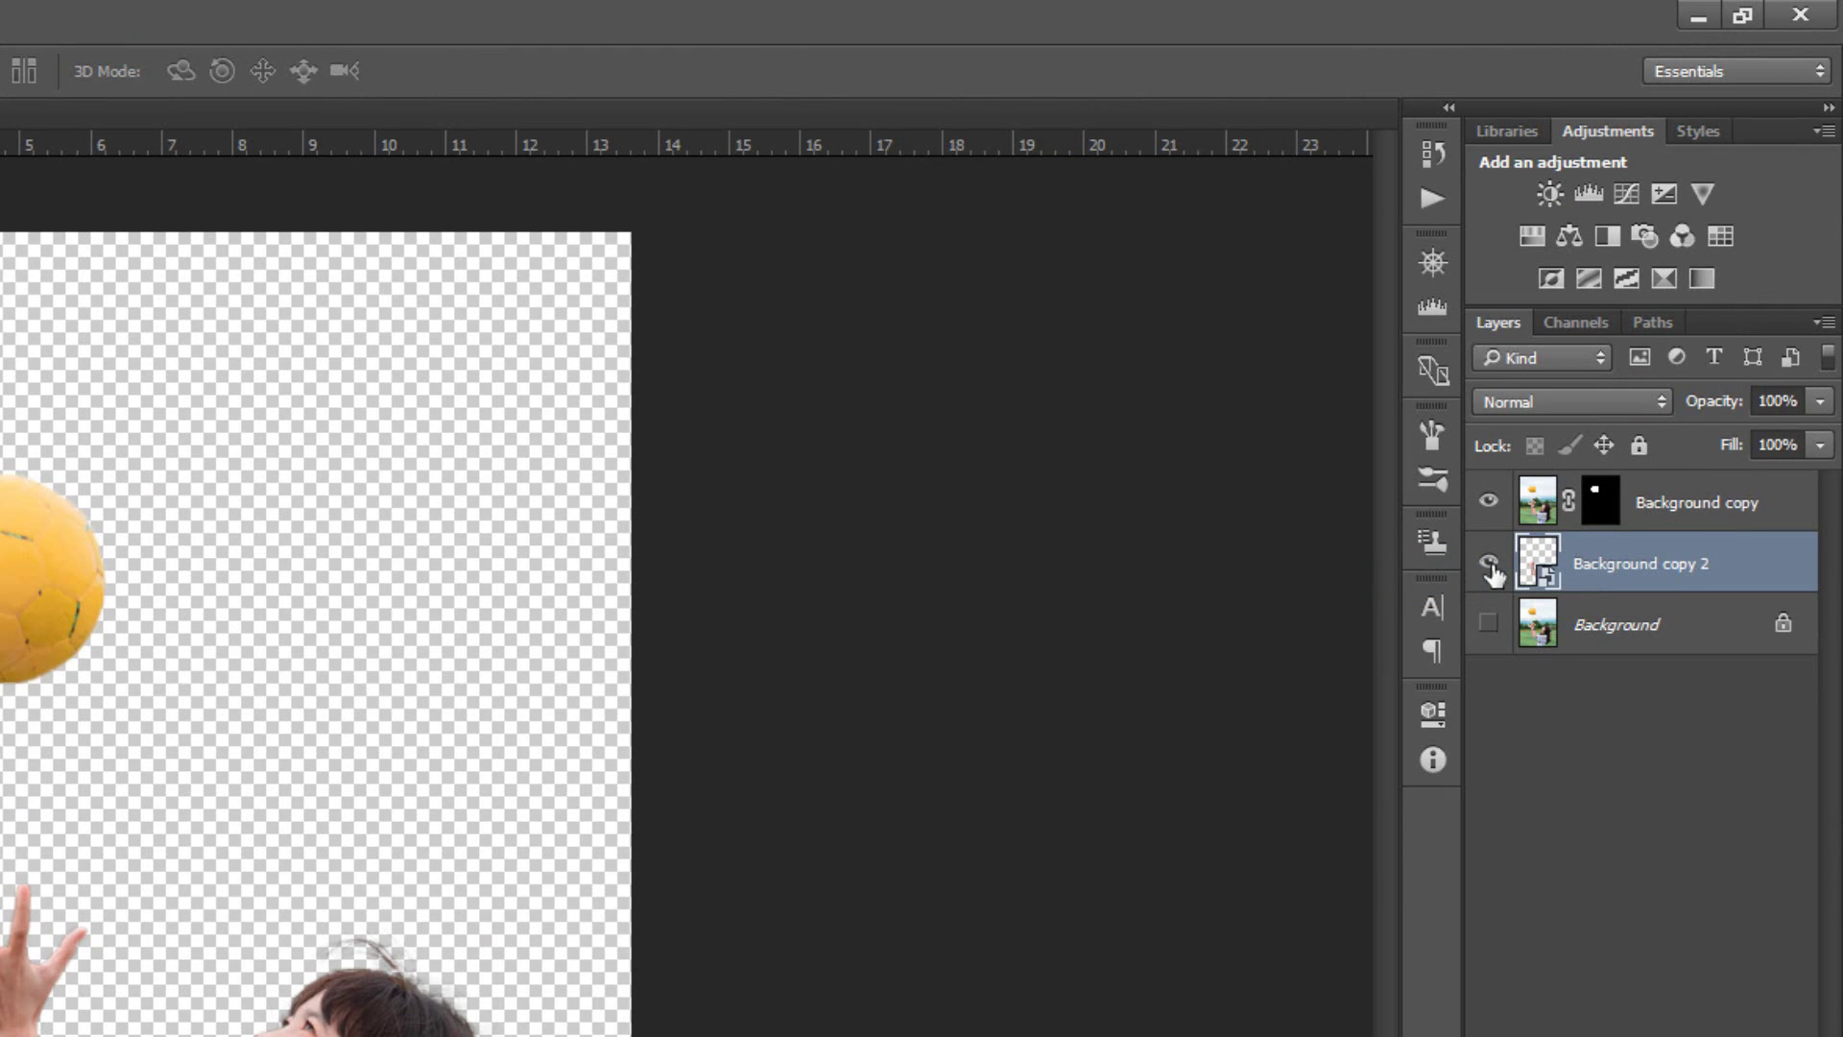
Rename the woman's smart object layer, Background copy 2, as Subject
double_click(1687, 566)
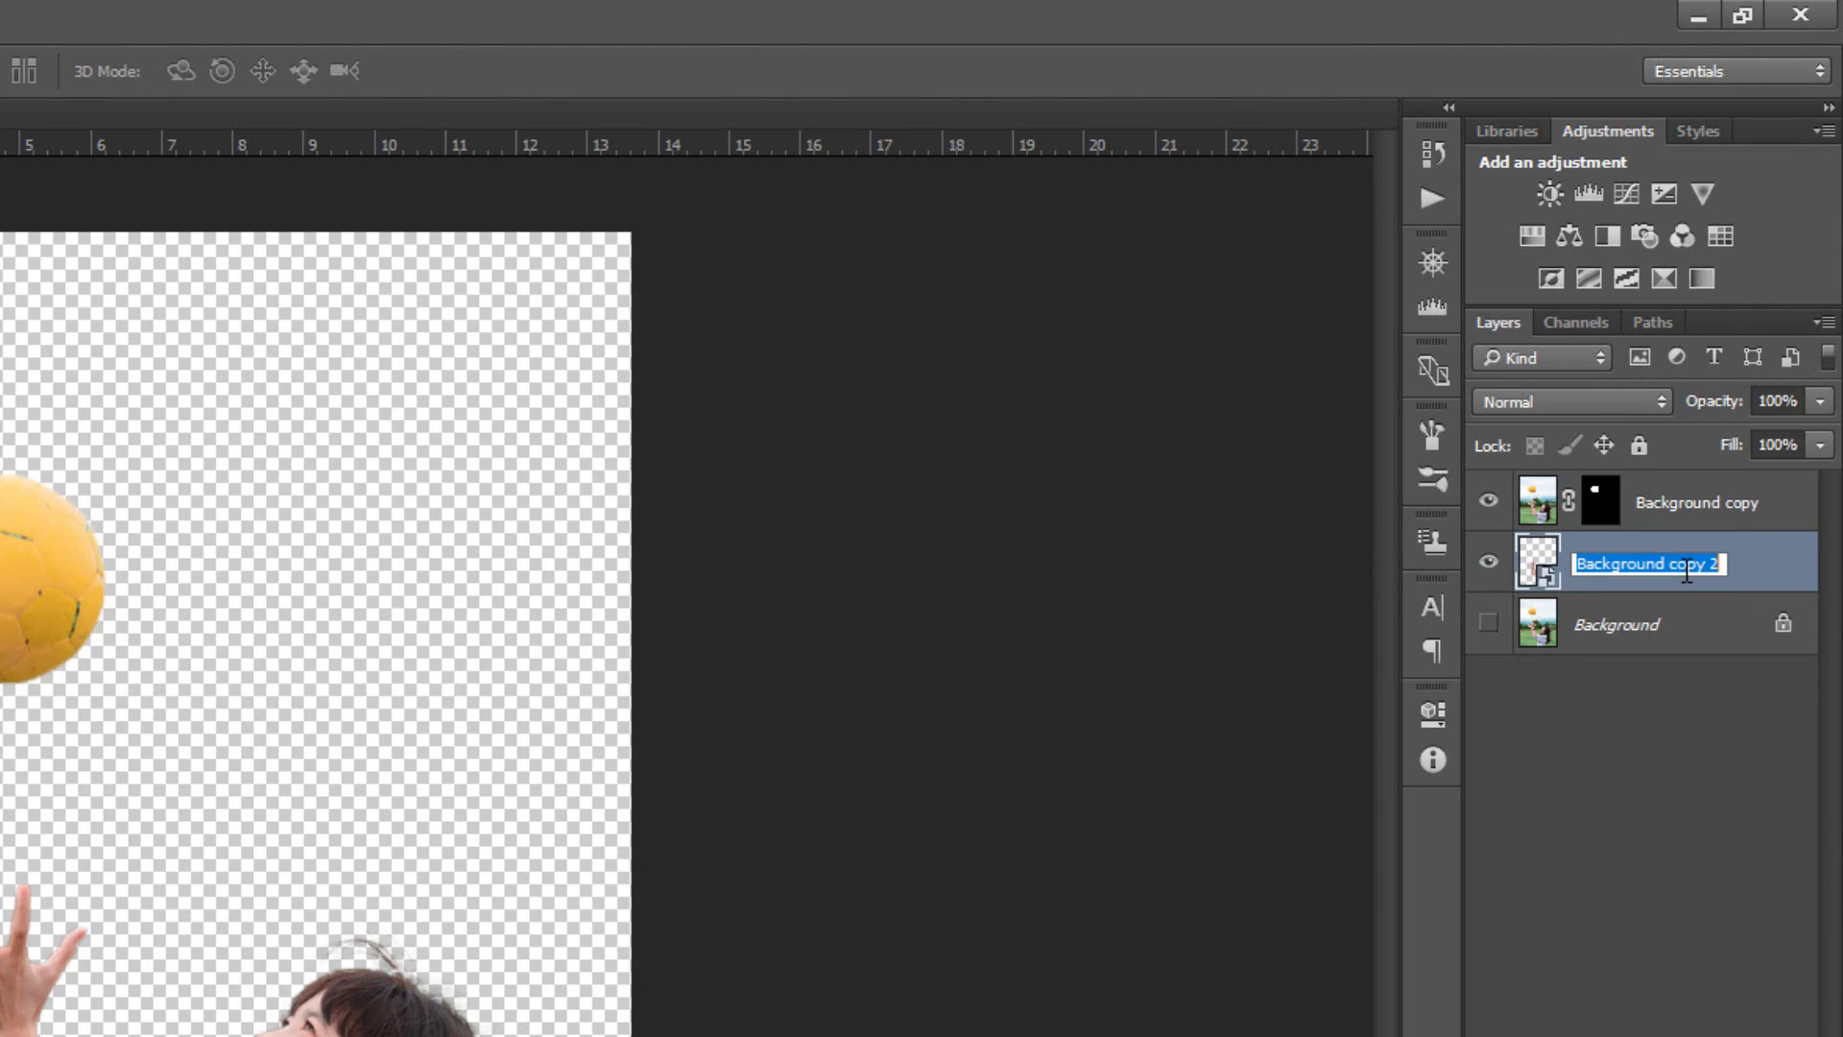
type("Subject")
key("Return")
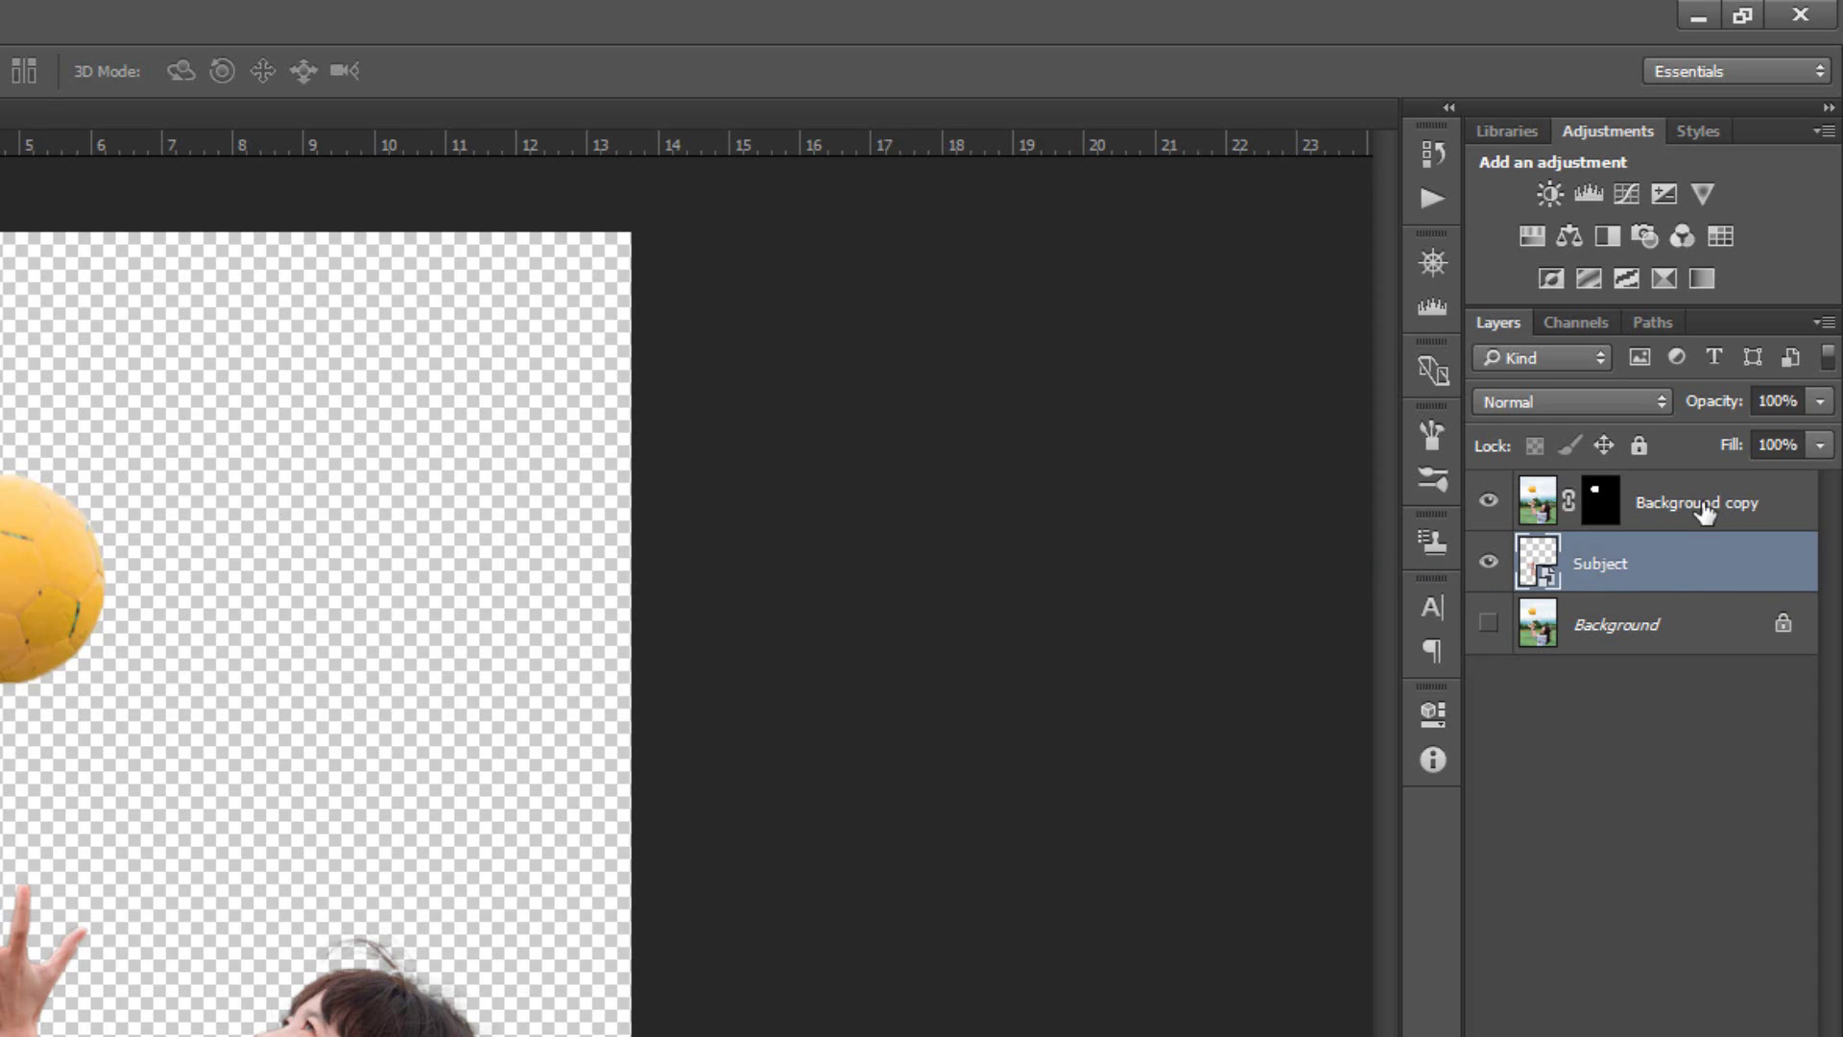
Convert the masked ball layer, Background copy, to a smart object and rename it Ball
left_click(1706, 513)
right_click(1705, 513)
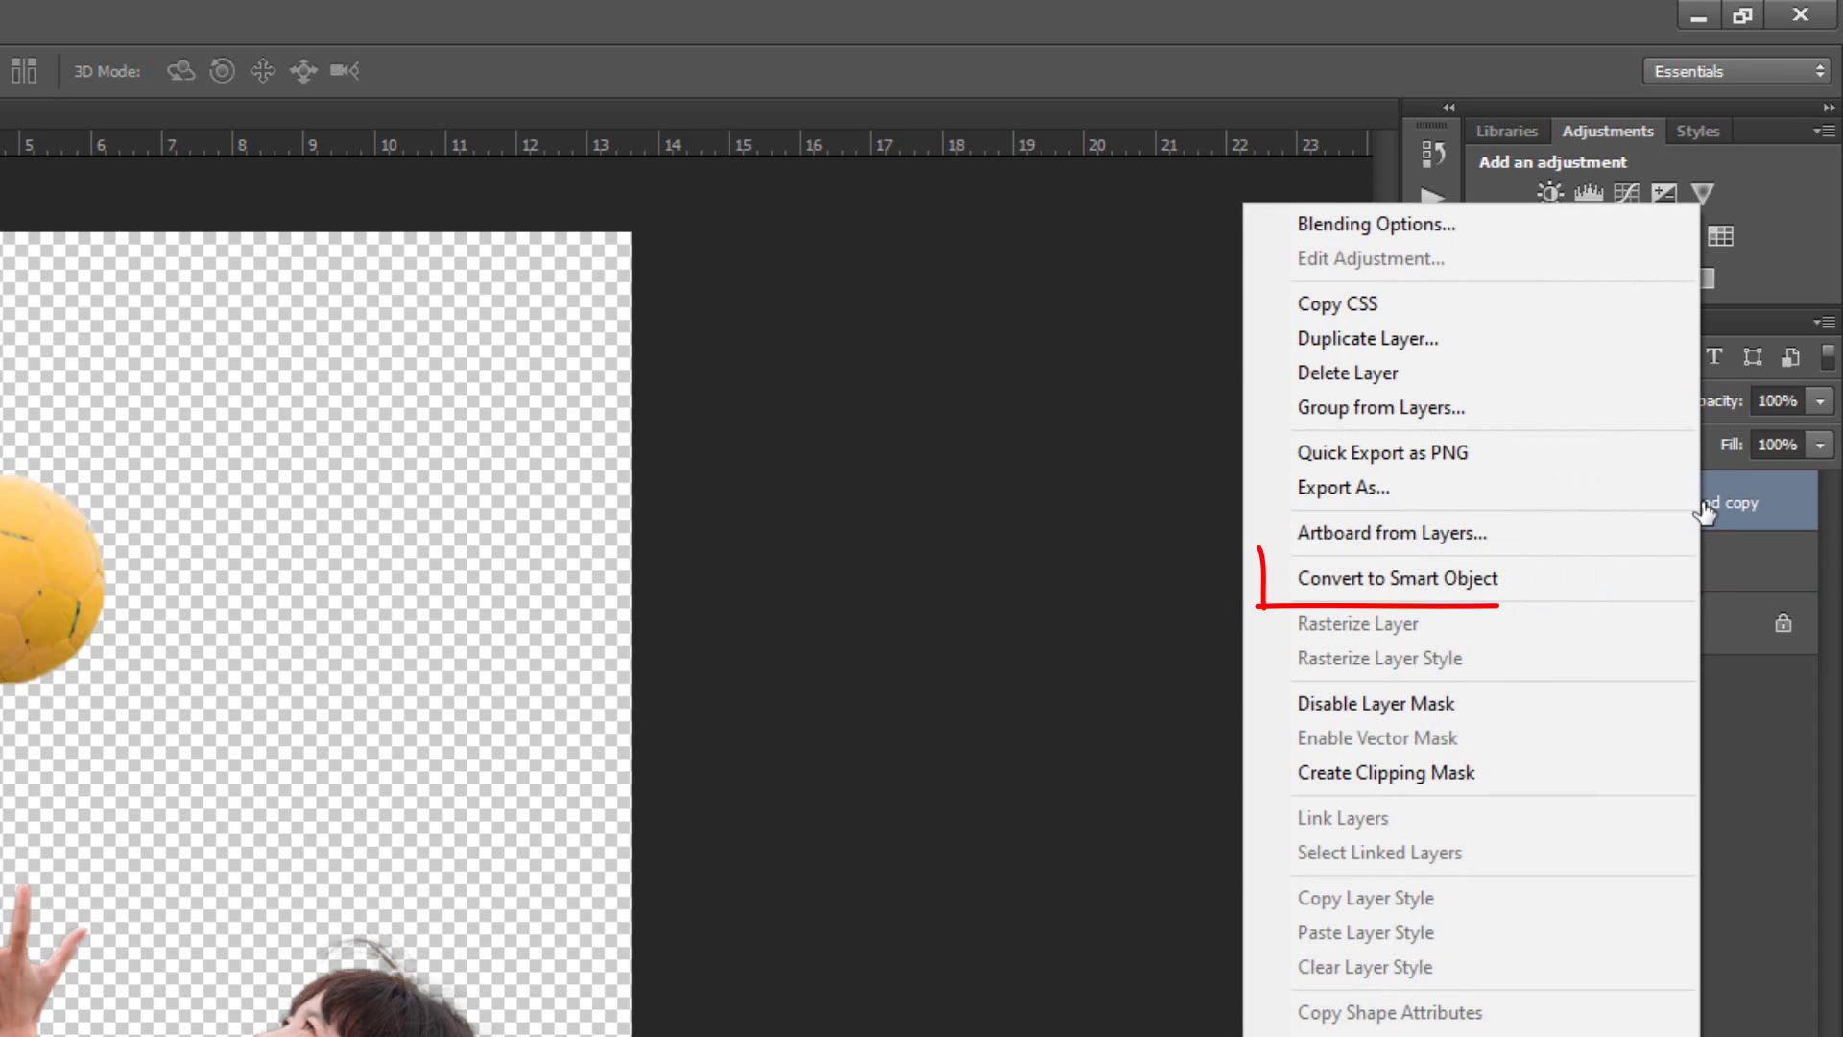
left_click(1387, 576)
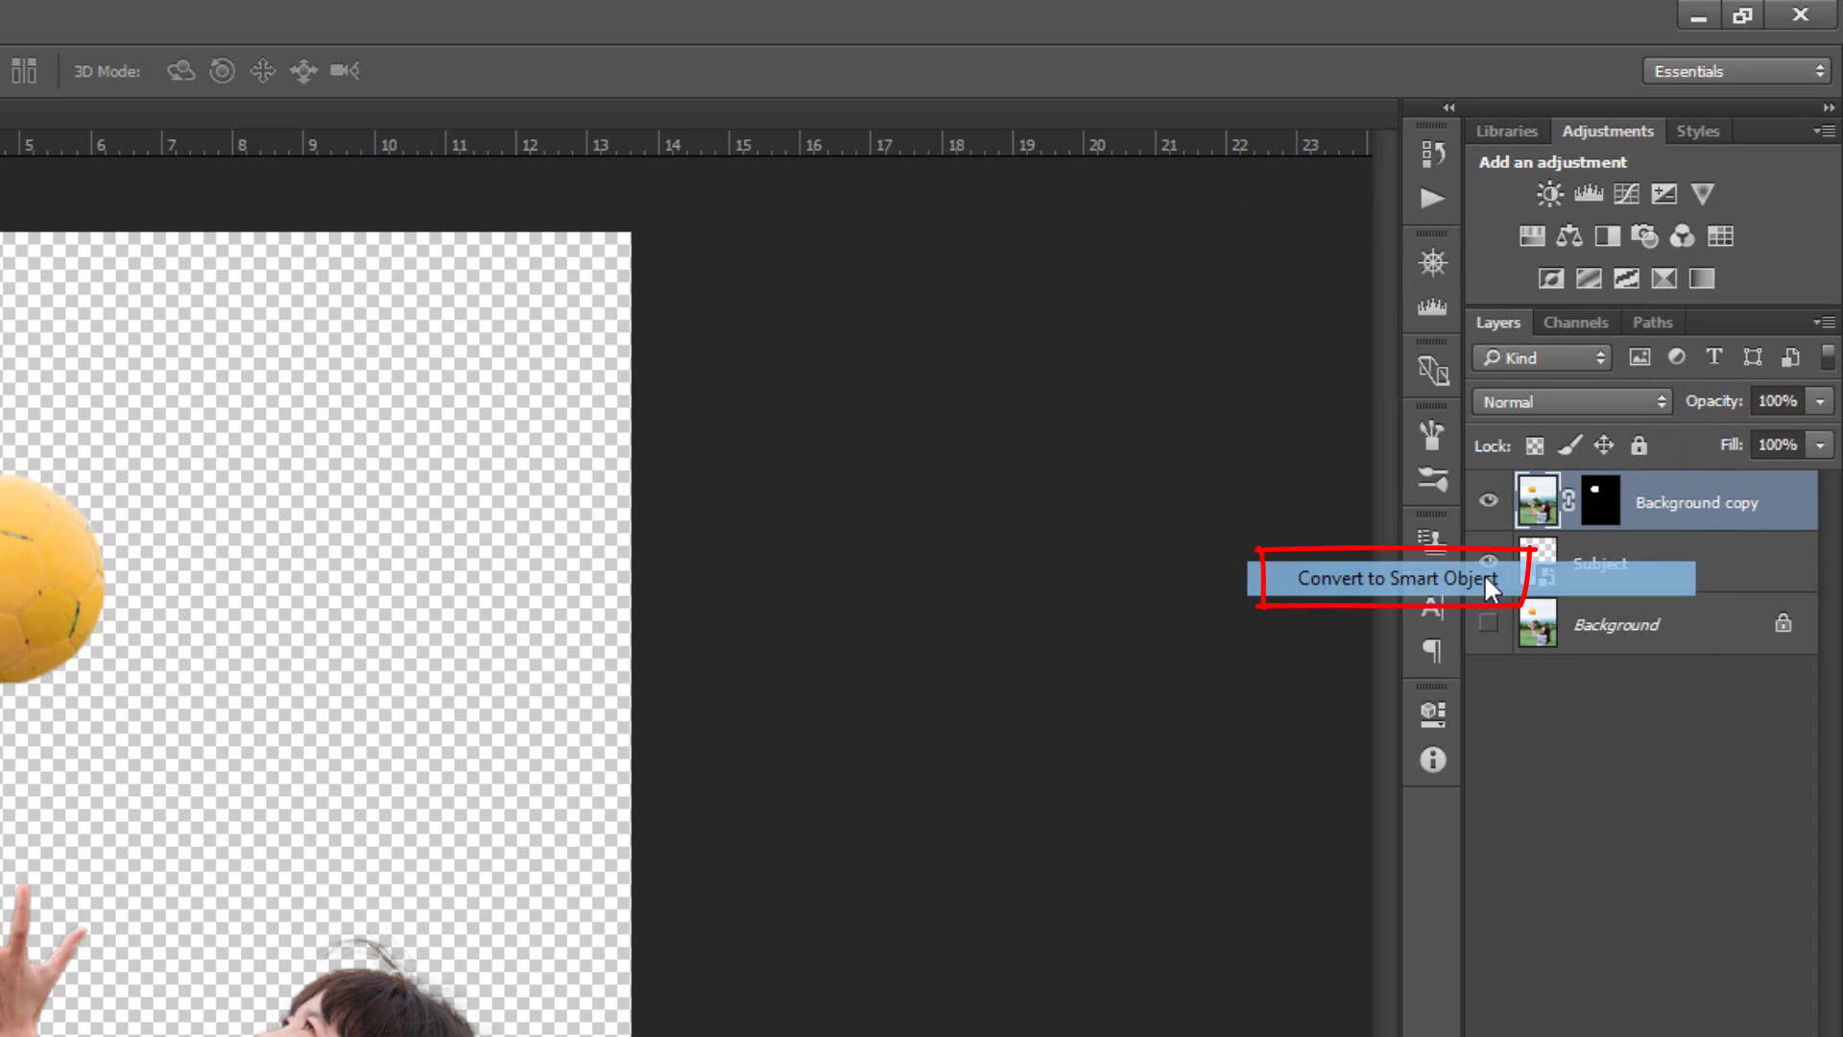
double_click(1664, 509)
type("Ball")
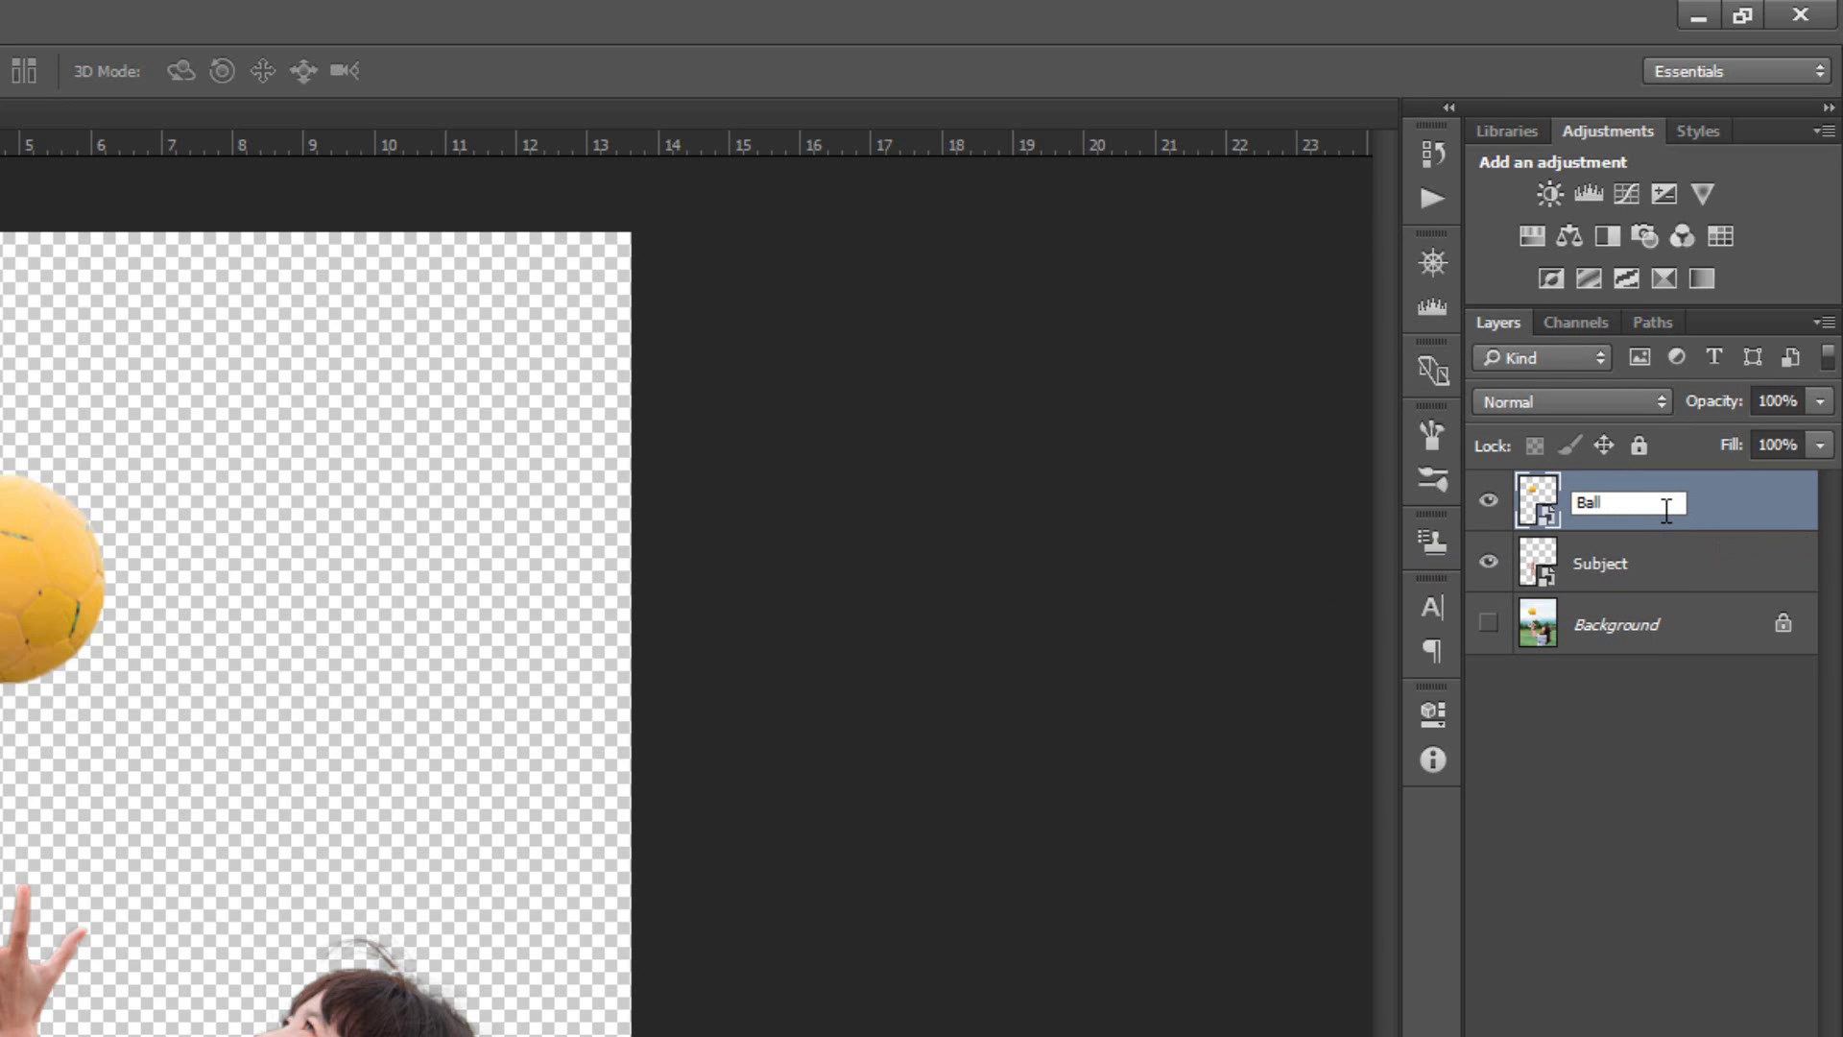
Show the Background layer and add a Color Lookup adjustment above it using the Moonlight.3DL 3D LUT
left_click(1659, 628)
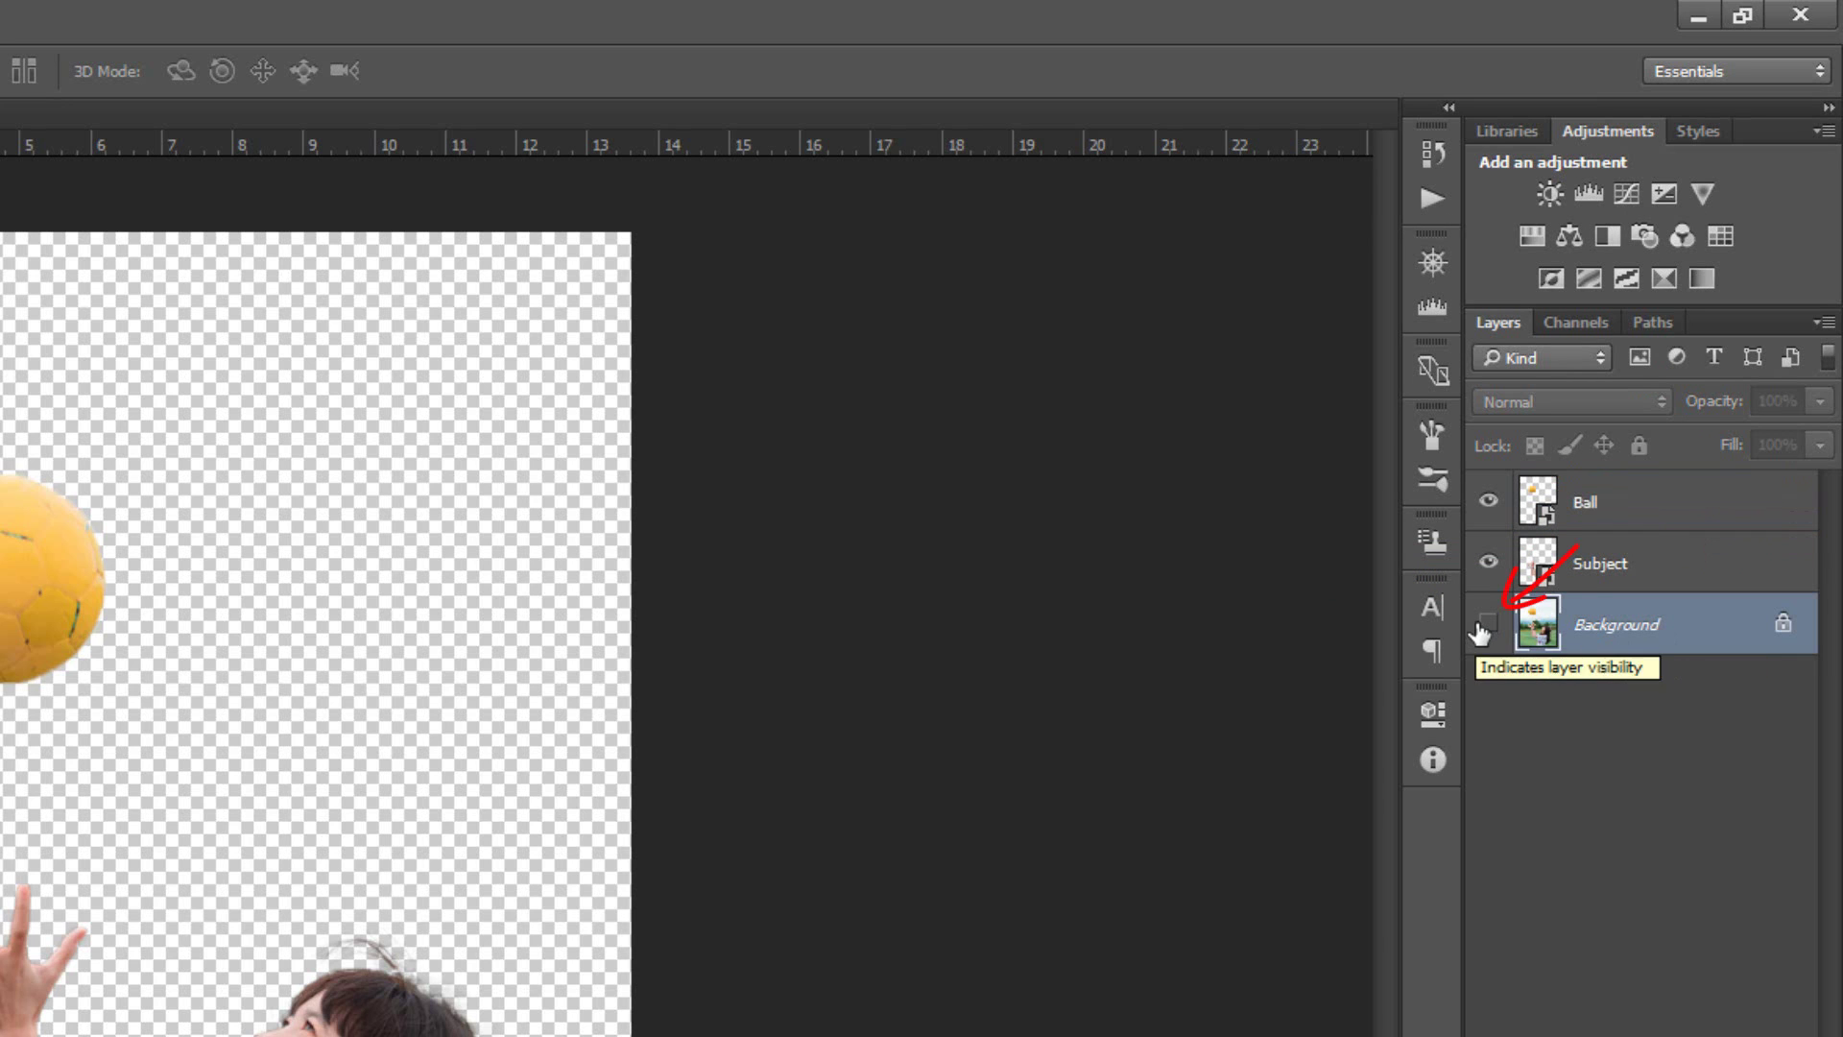
left_click(1488, 624)
left_click(1662, 917)
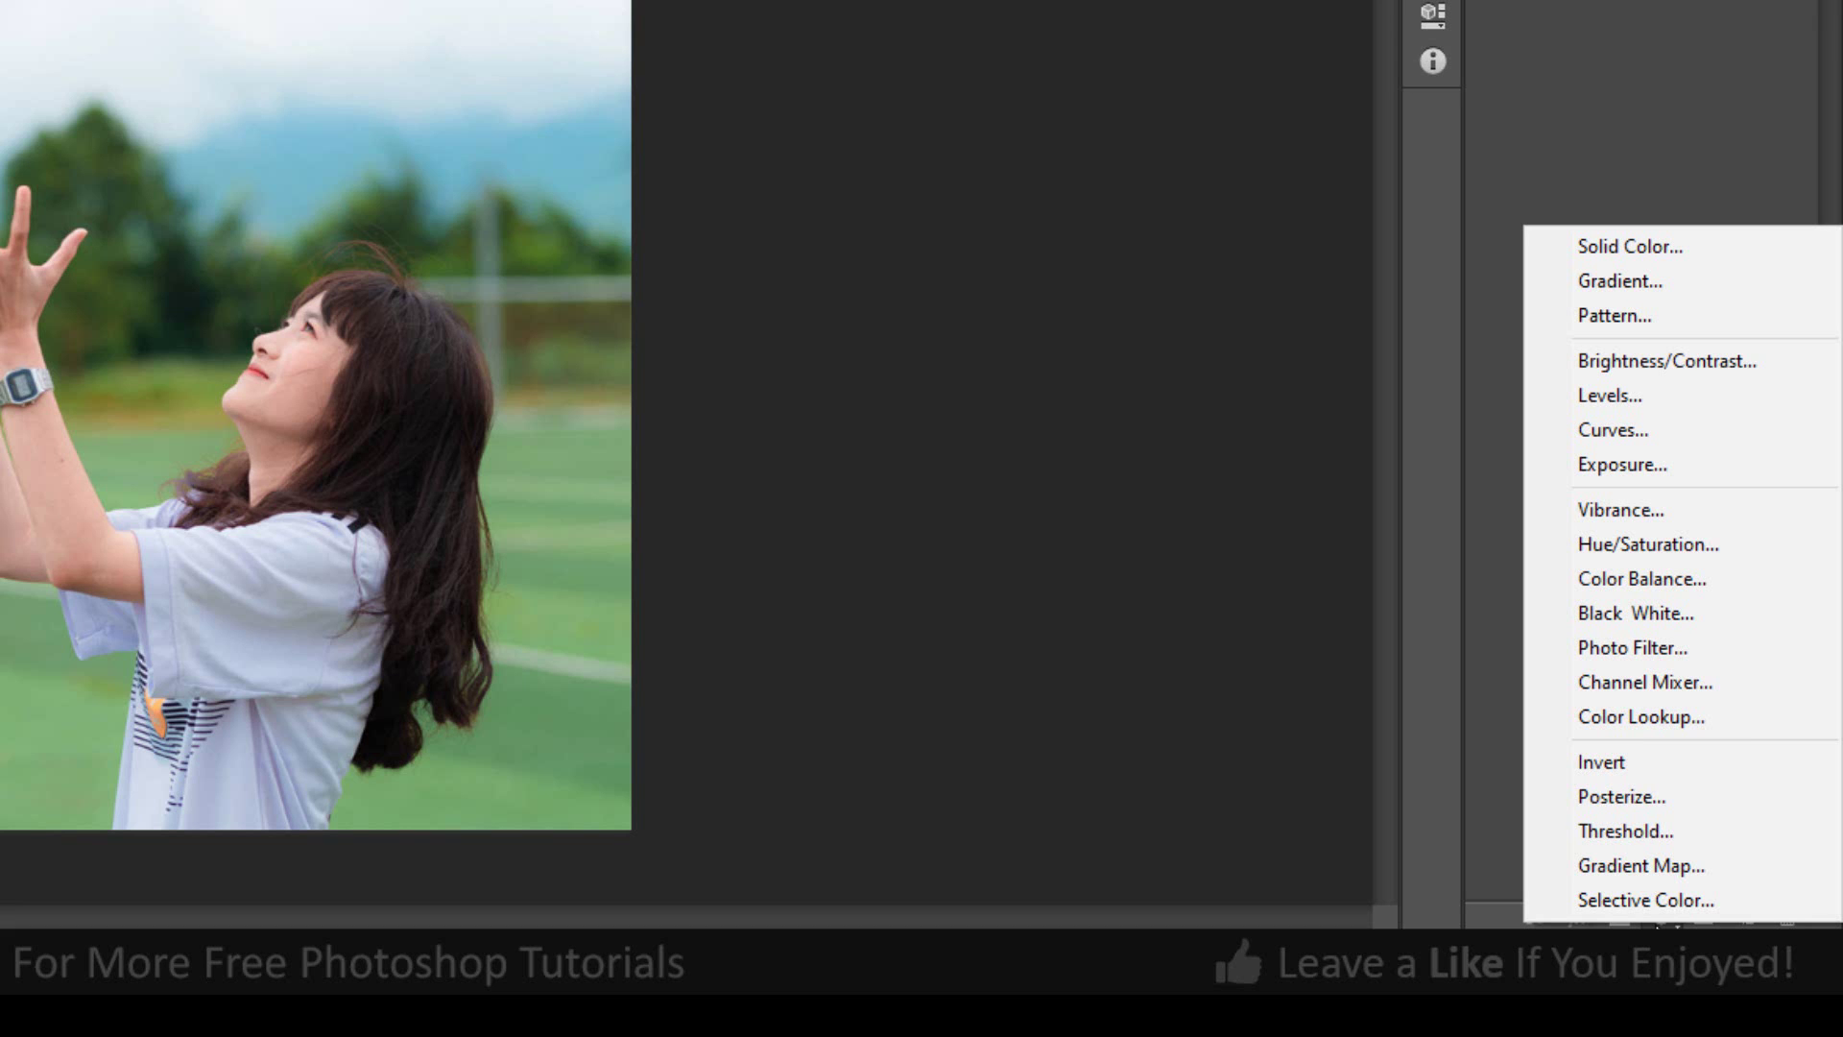
left_click(1663, 722)
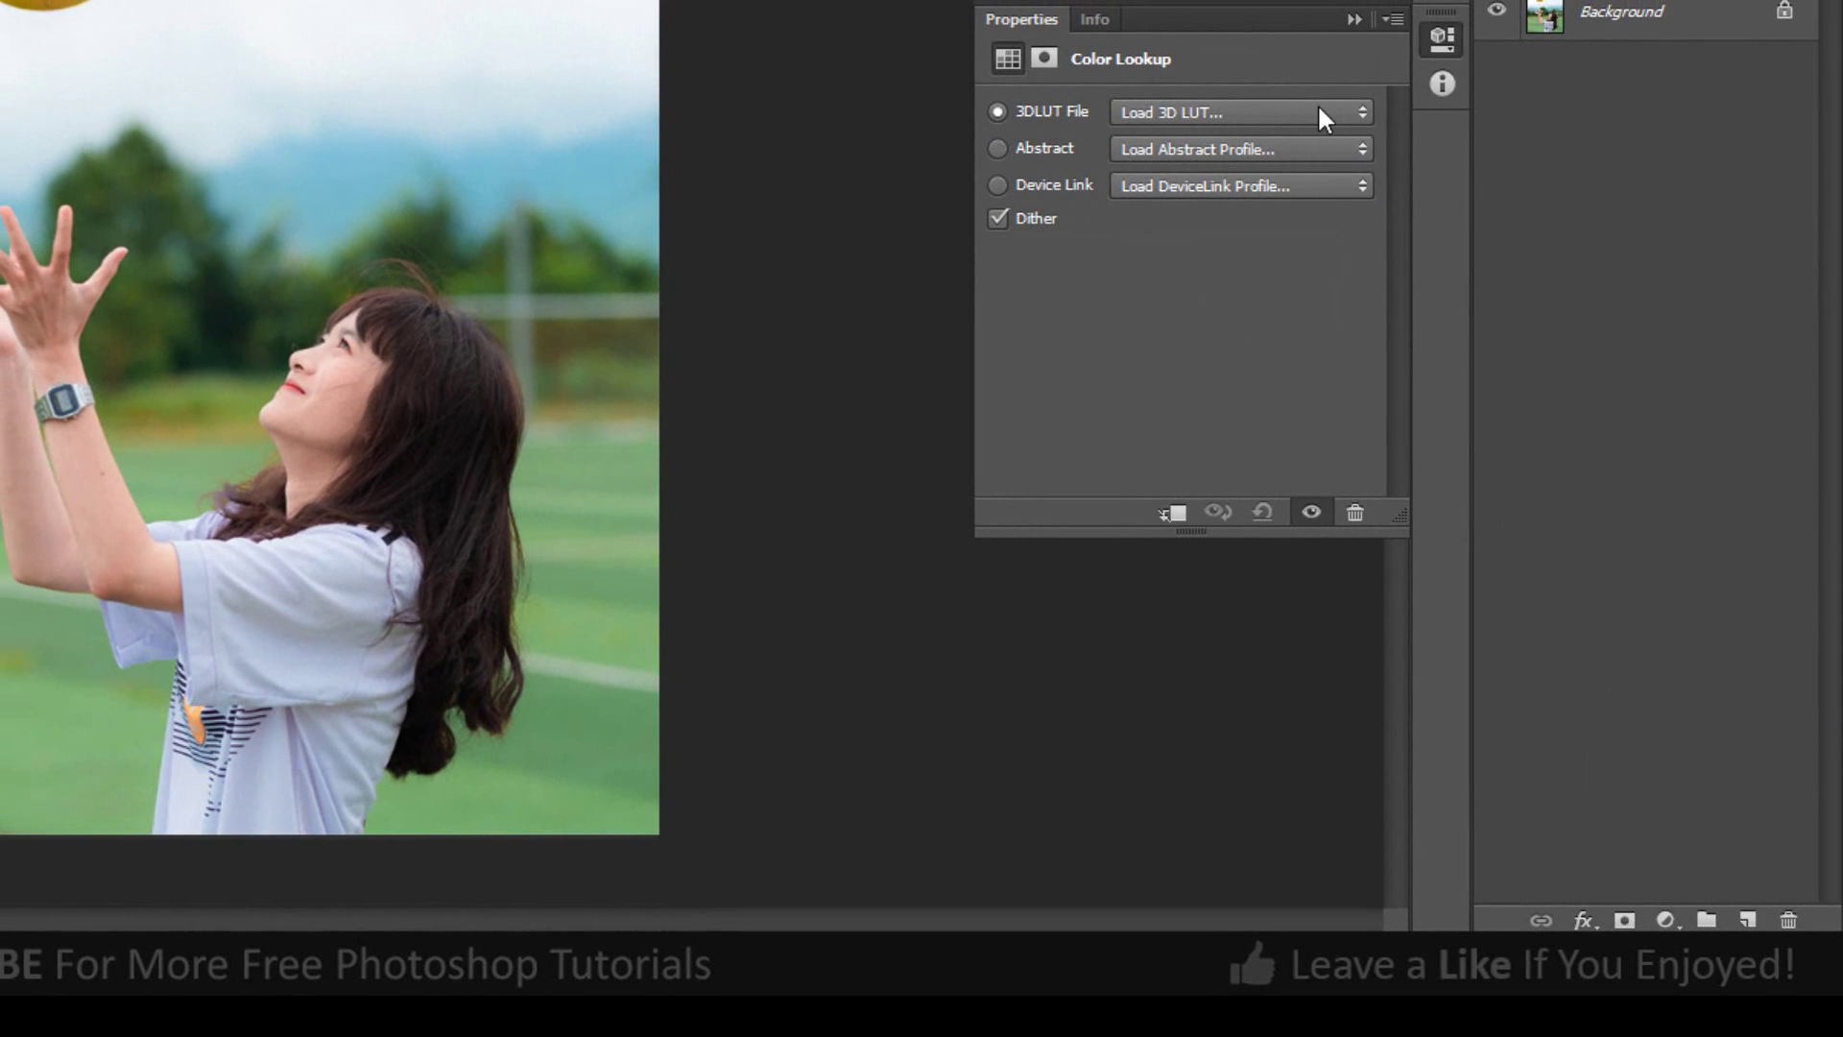
left_click(1322, 117)
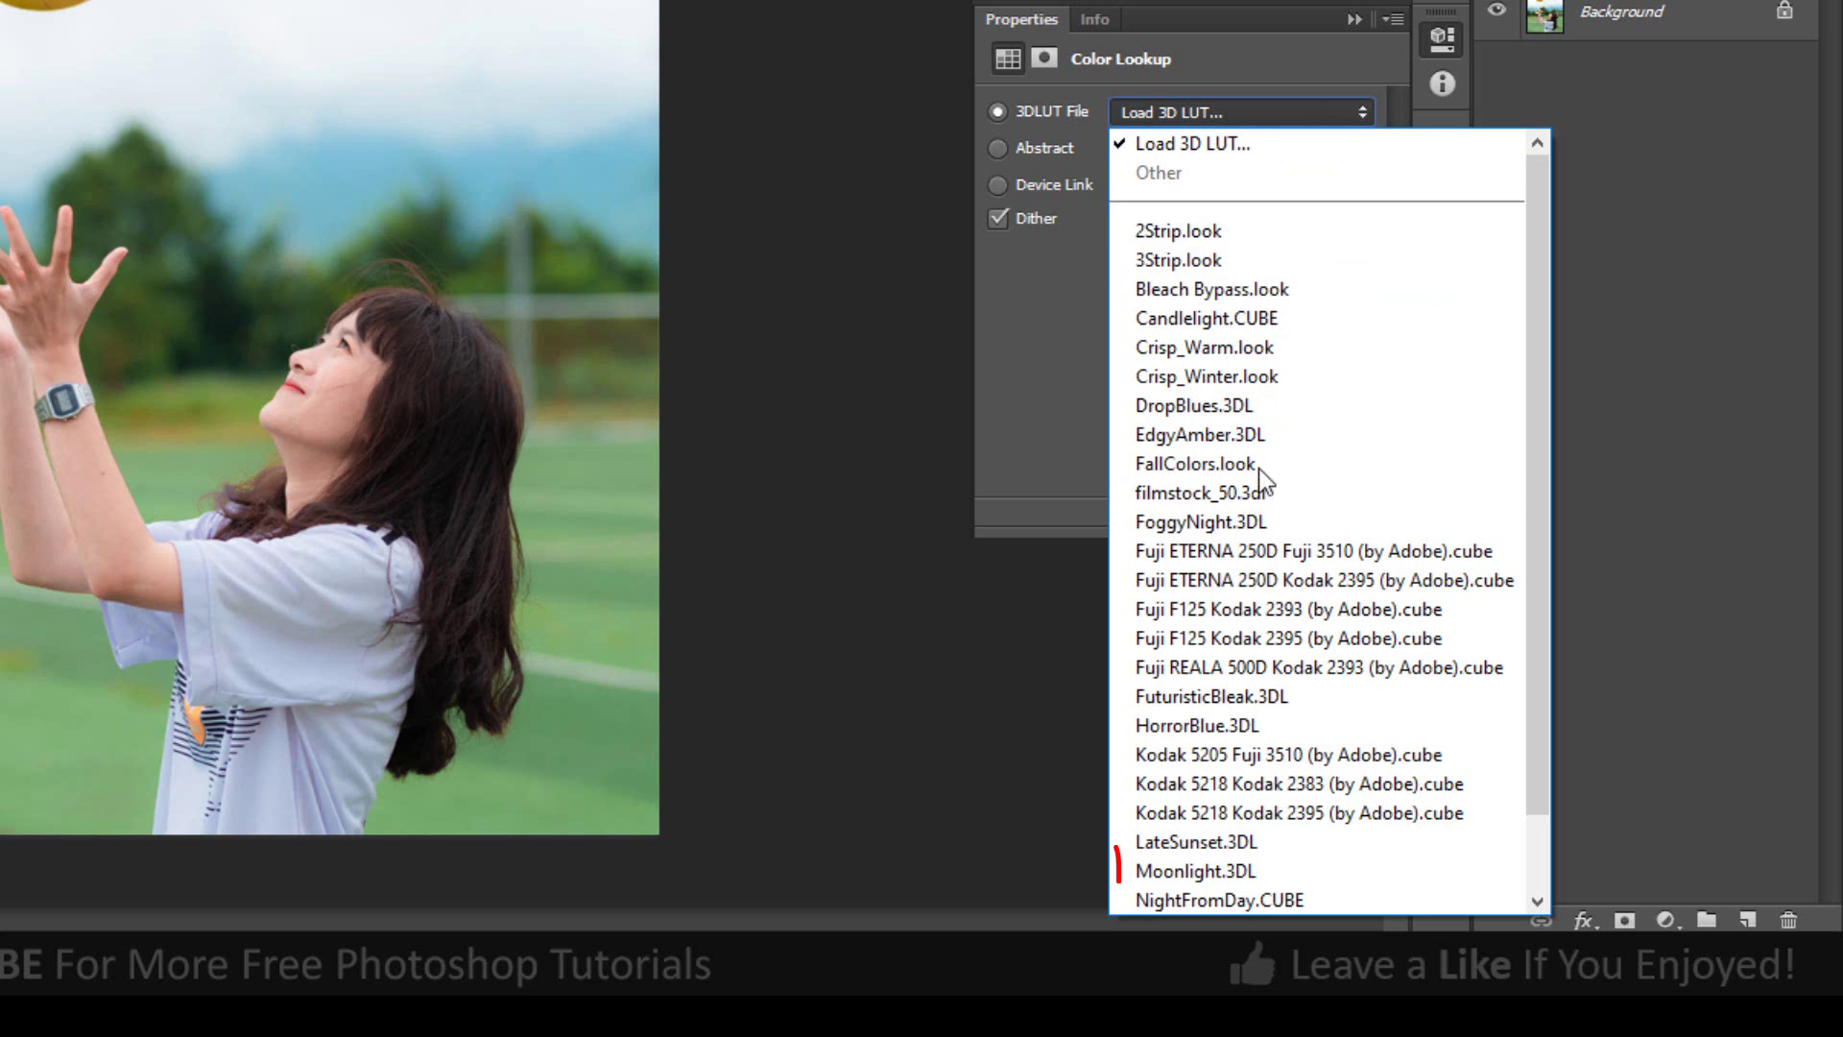
left_click(1217, 874)
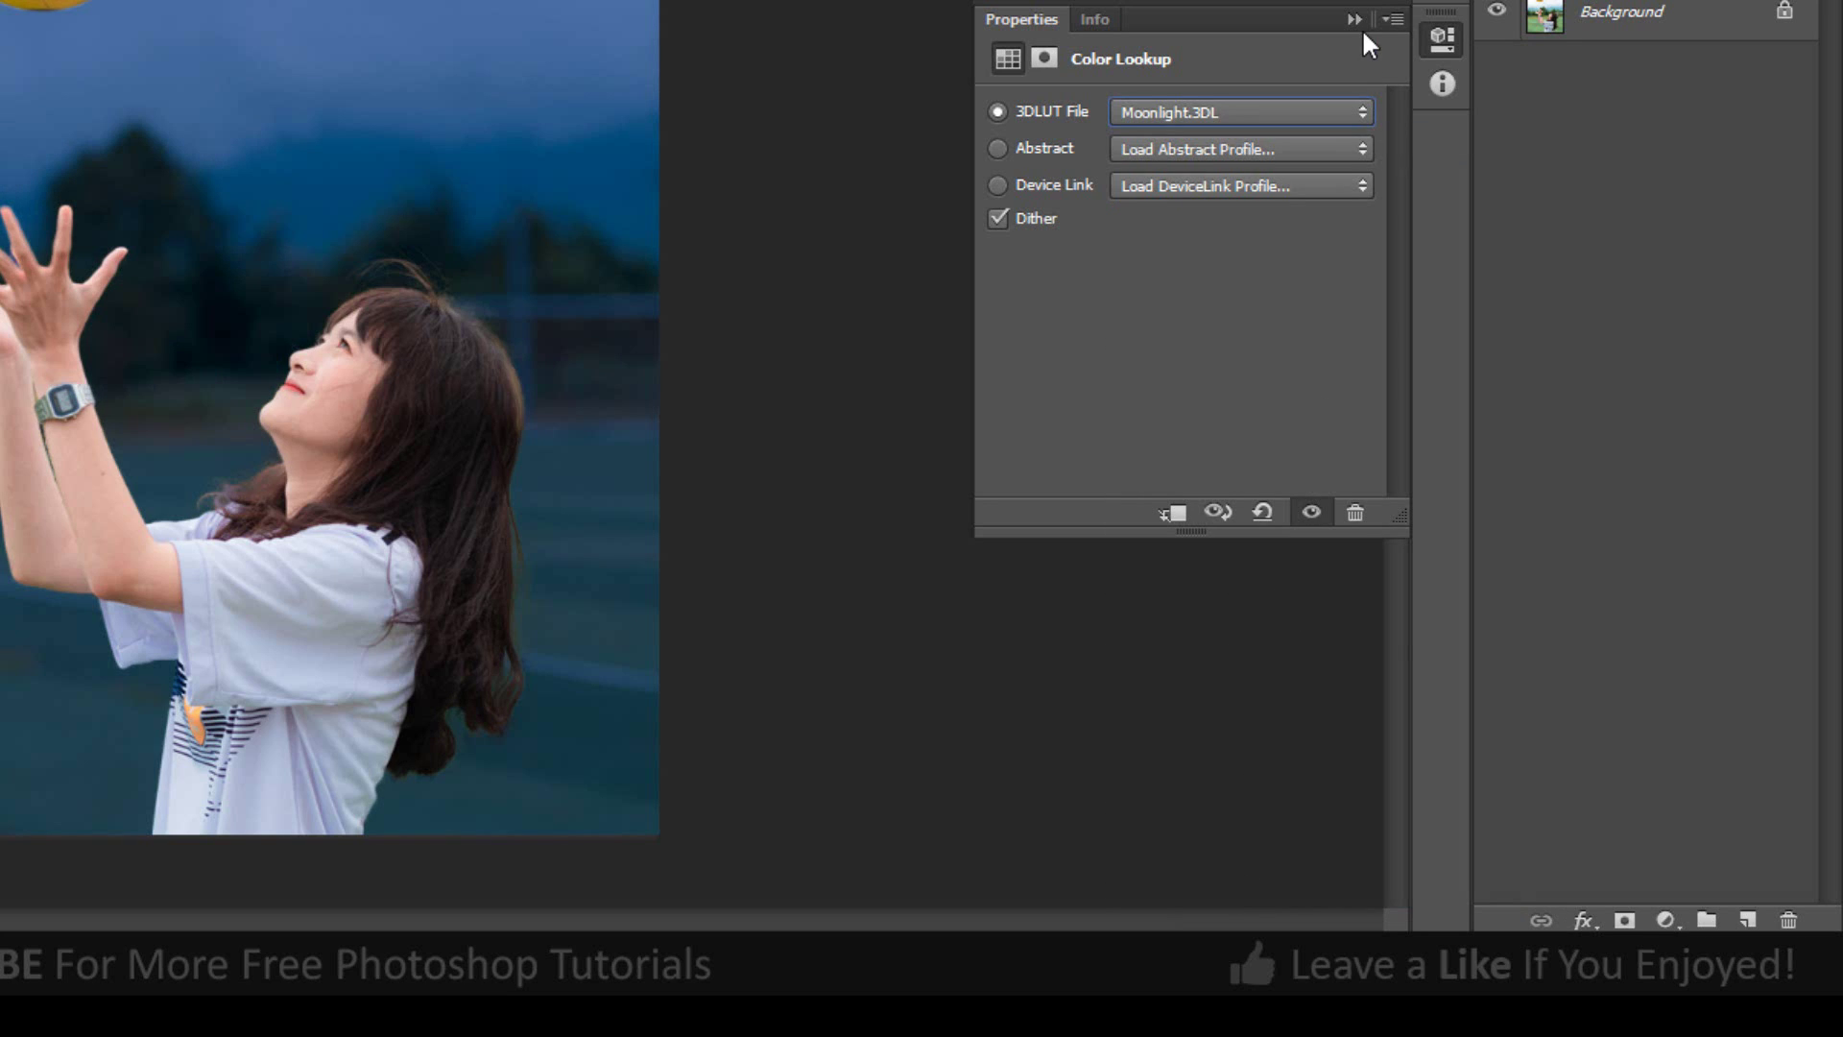
left_click(1361, 27)
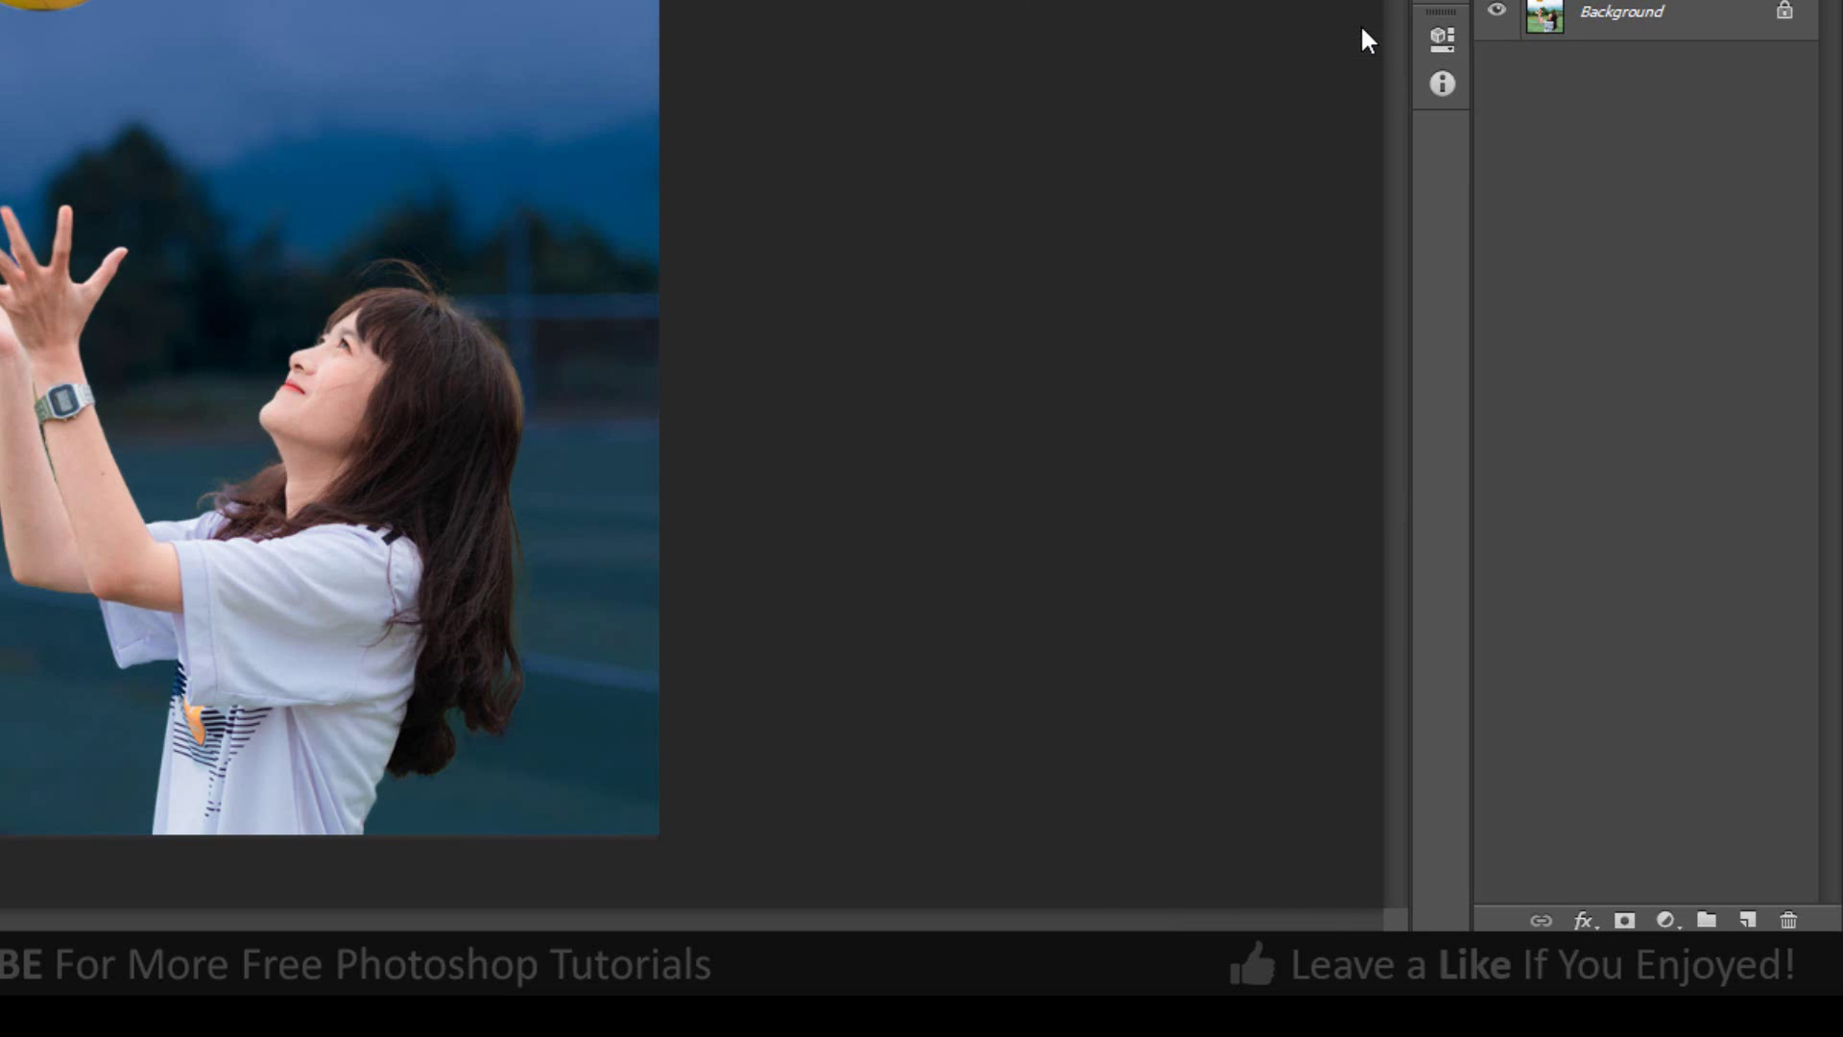
Add a Levels adjustment above the Color Lookup layer and lower its white output level to 78
left_click(1665, 922)
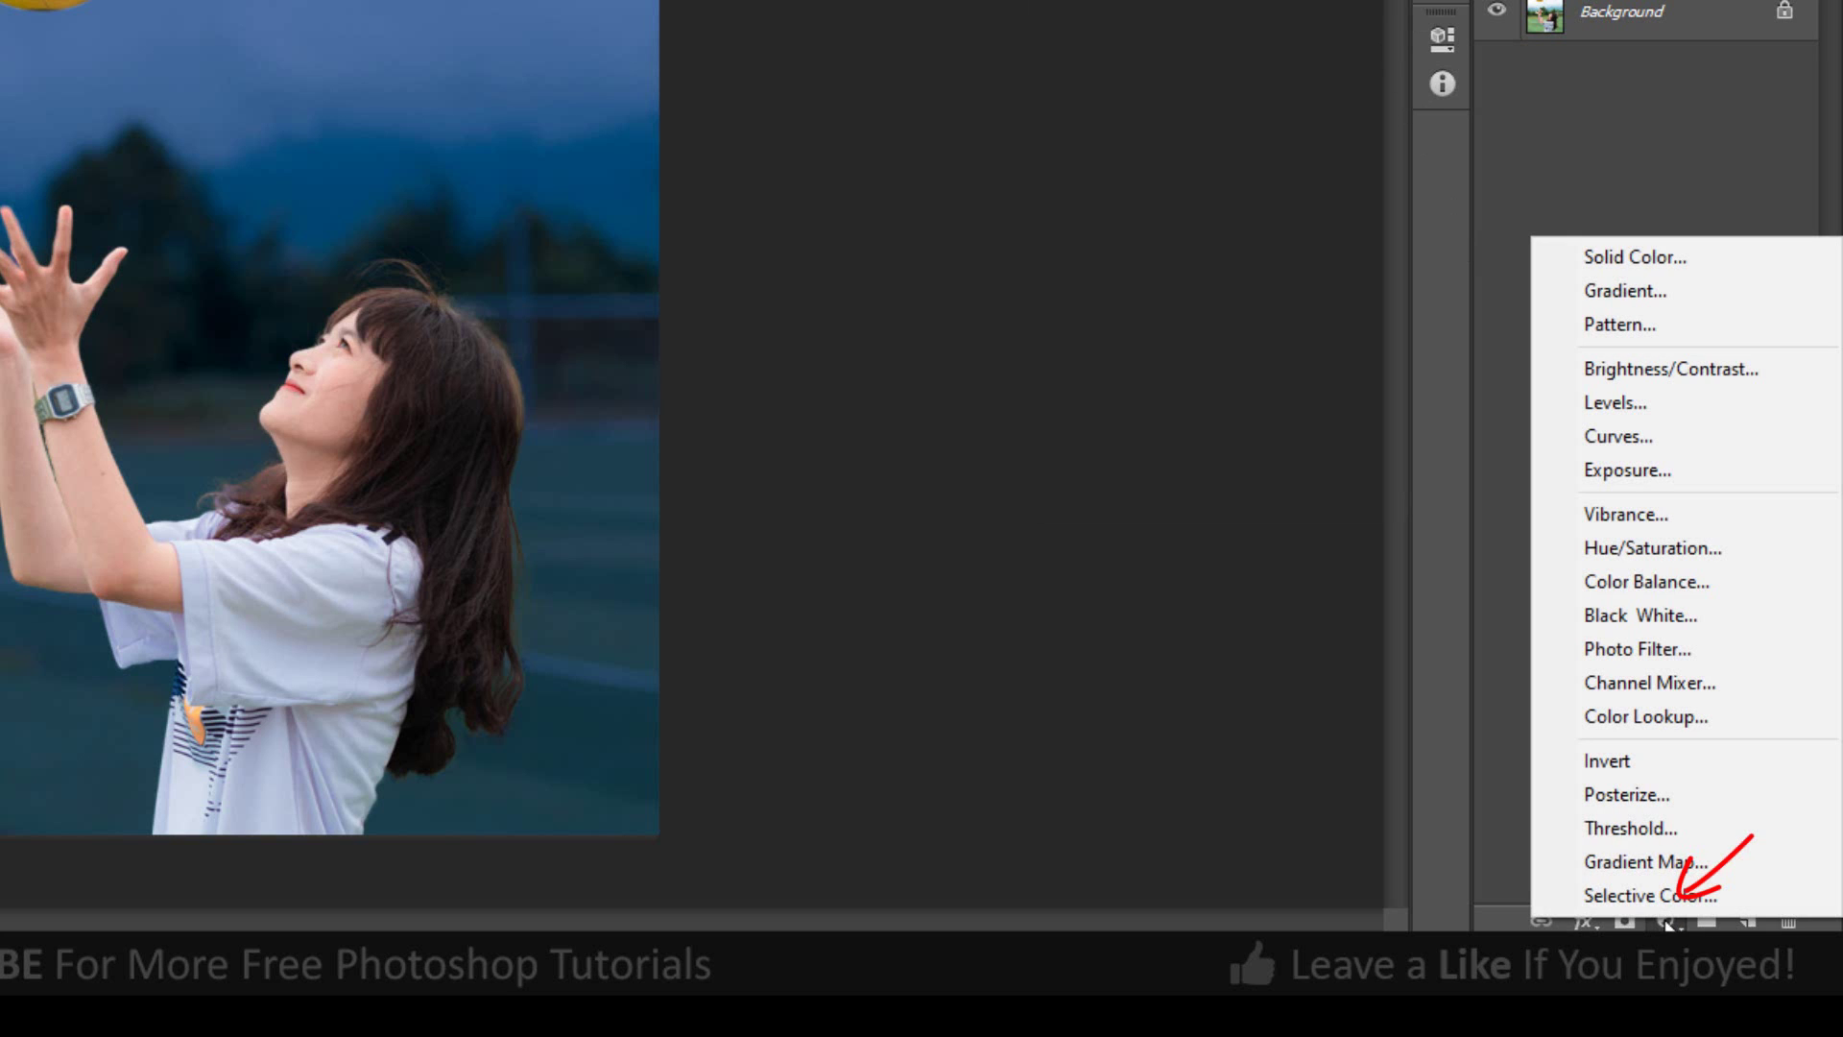
left_click(1673, 415)
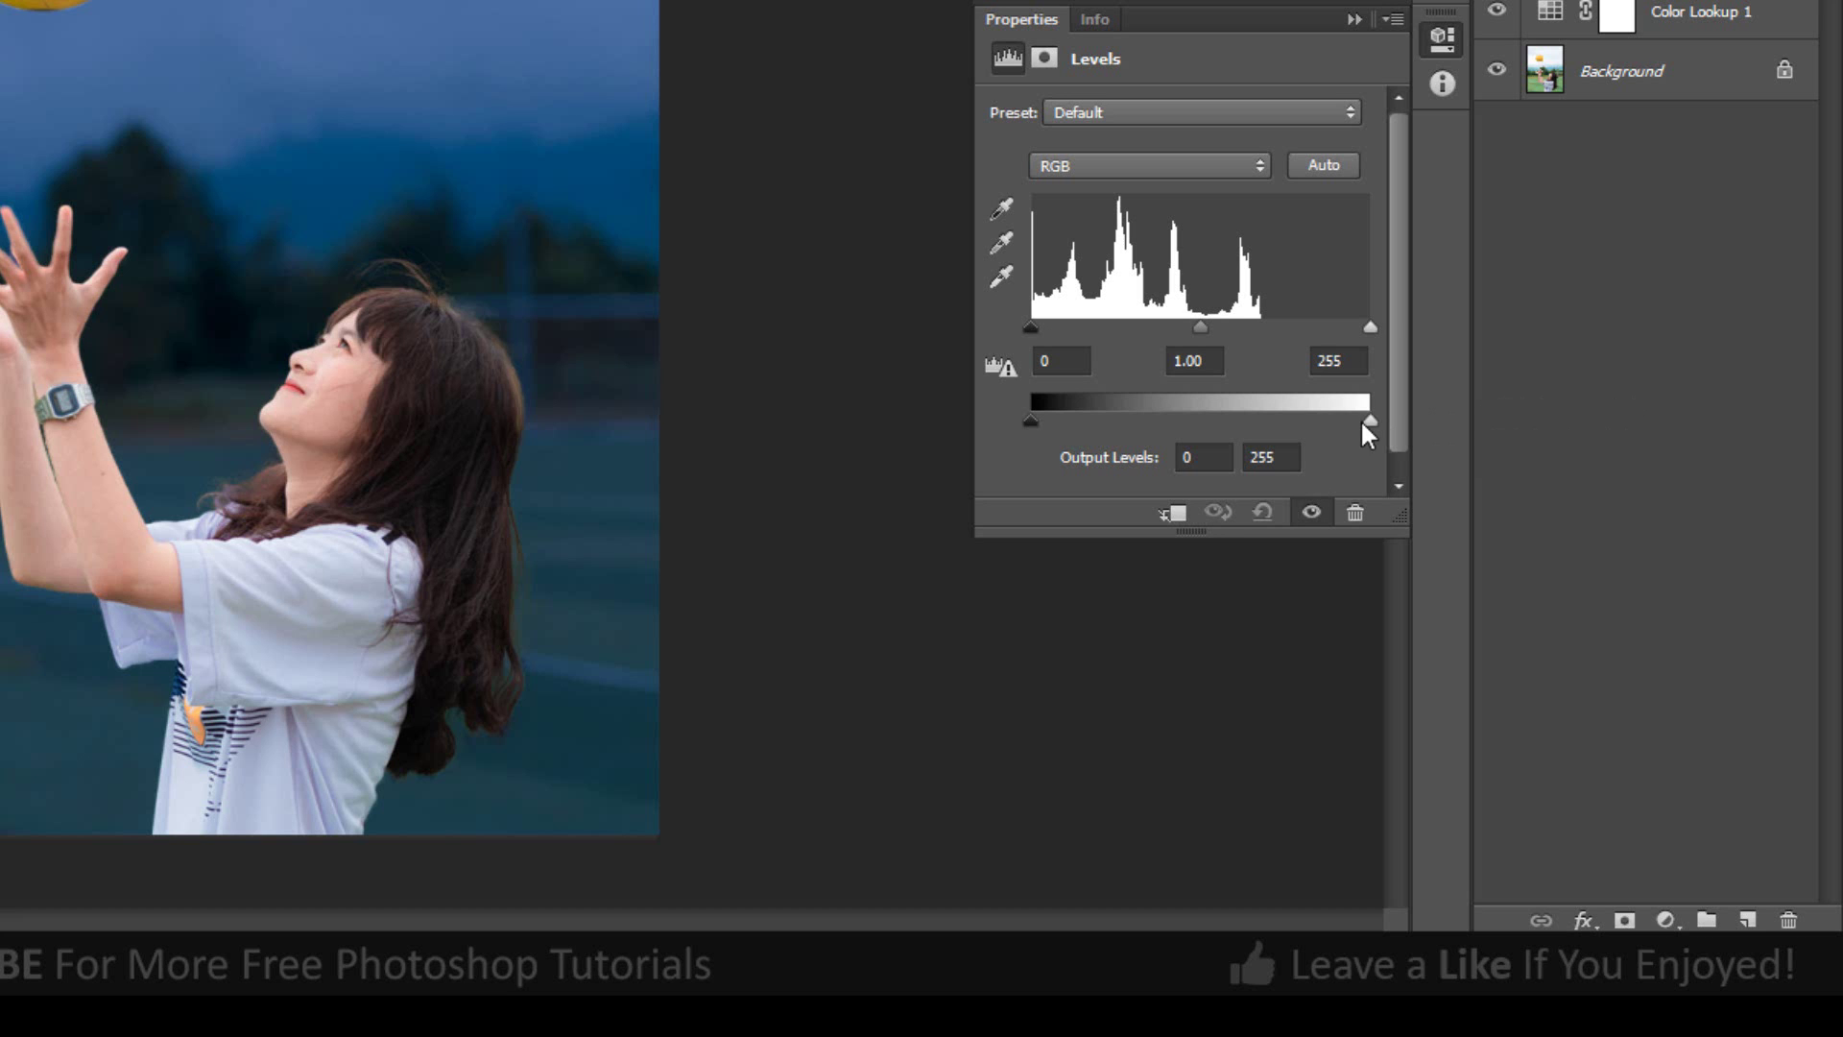
left_click_drag(1362, 423, 1132, 418)
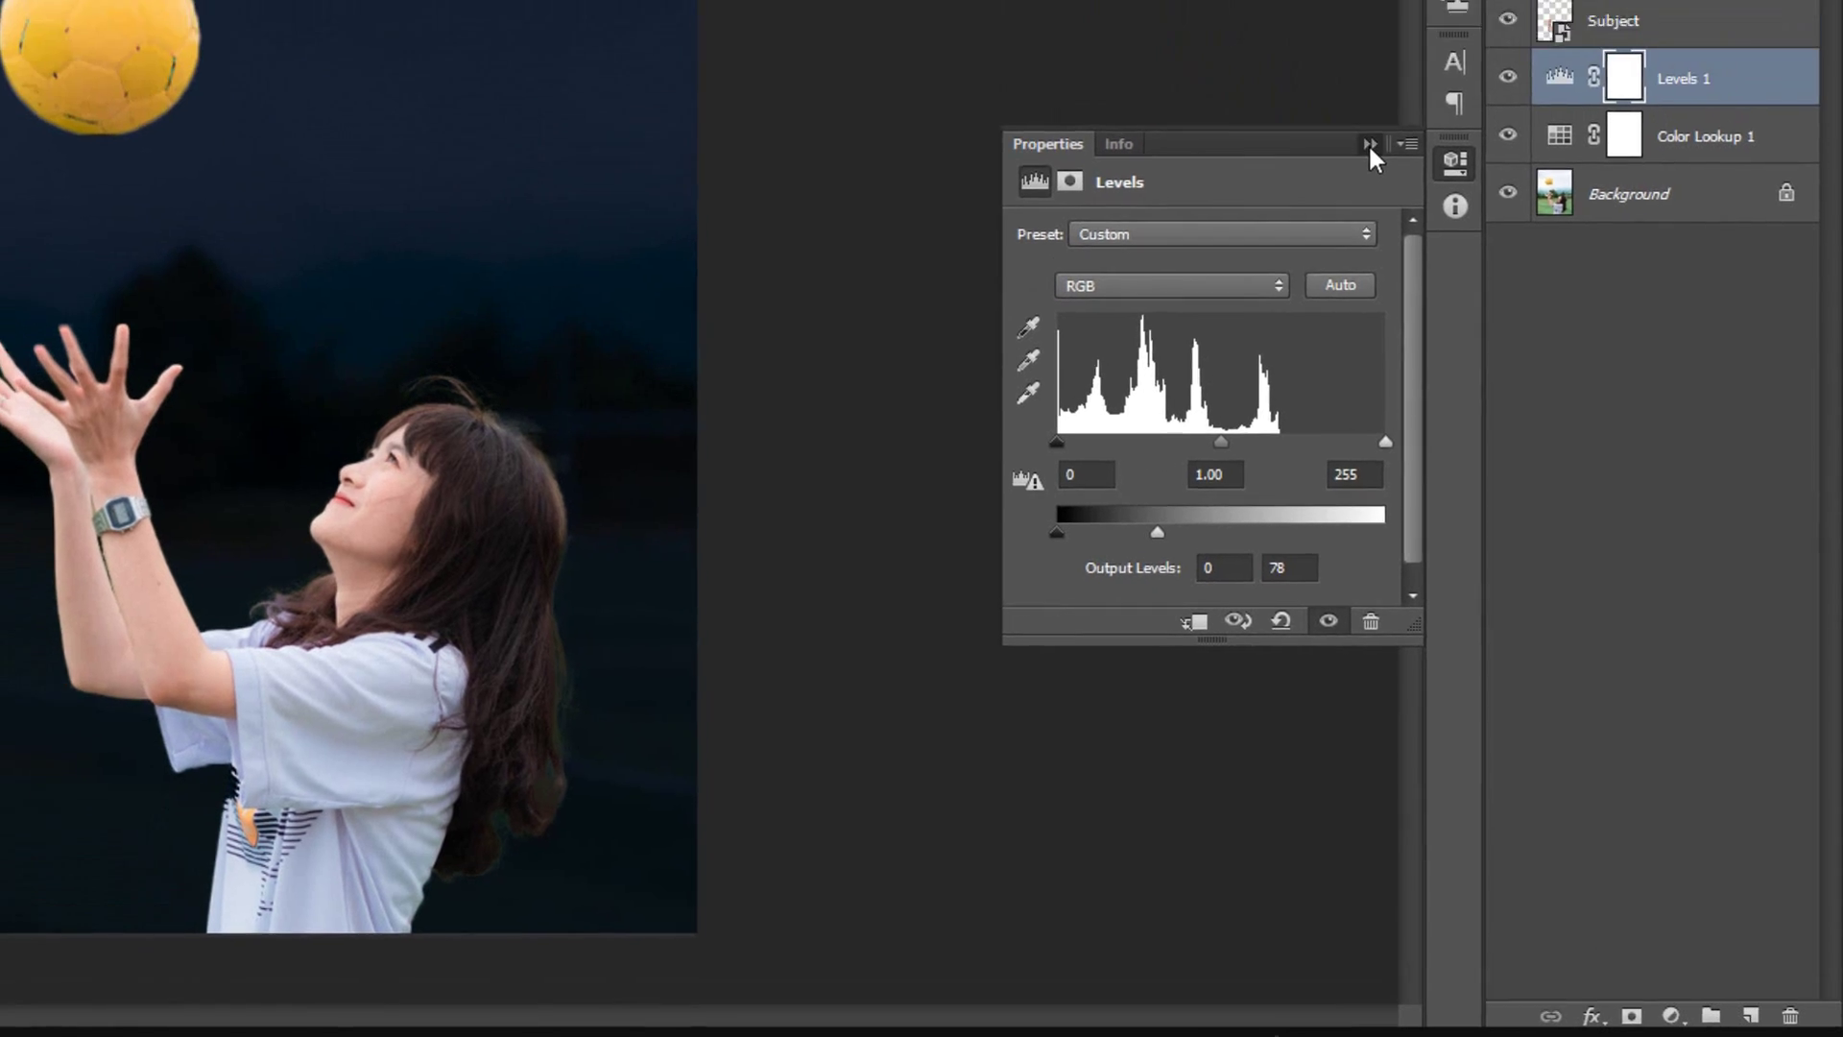
left_click(1368, 144)
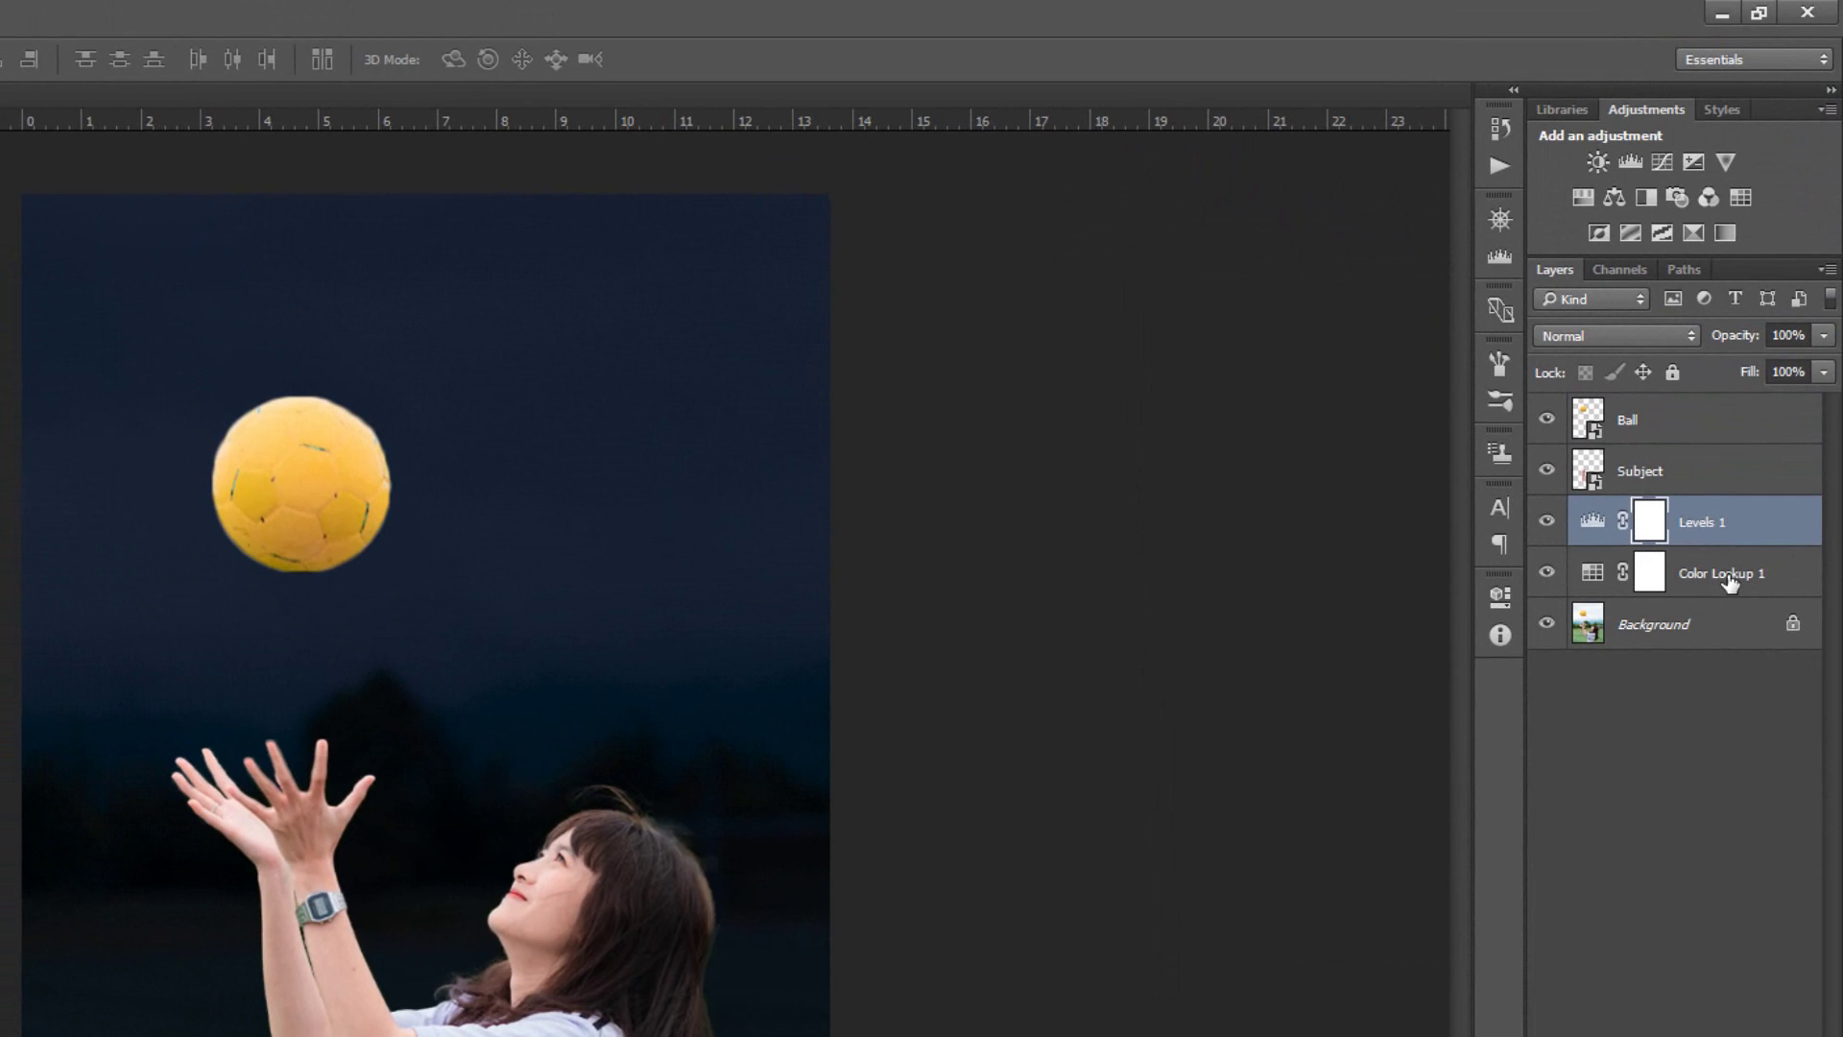
Group the Levels and Color Lookup adjustment layers and name the group Night Effect
left_click(1729, 581, "shift")
key("ctrl+g")
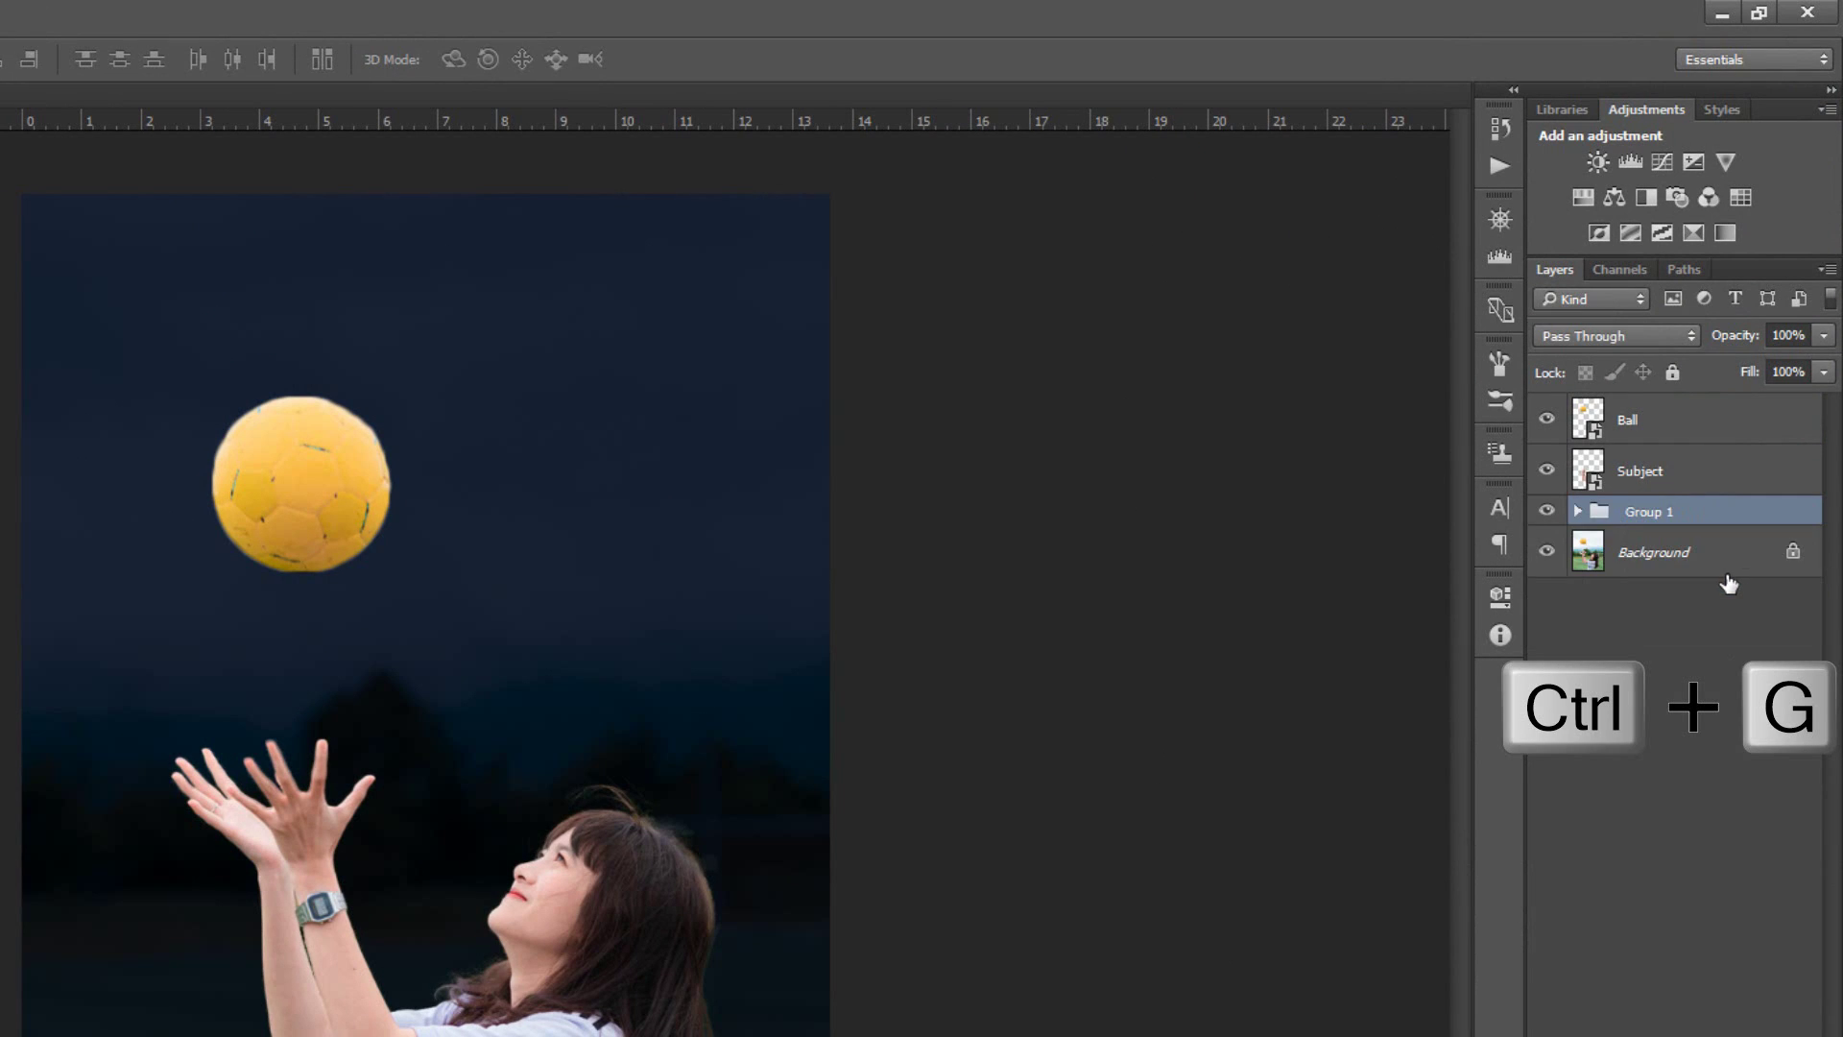
double_click(1669, 515)
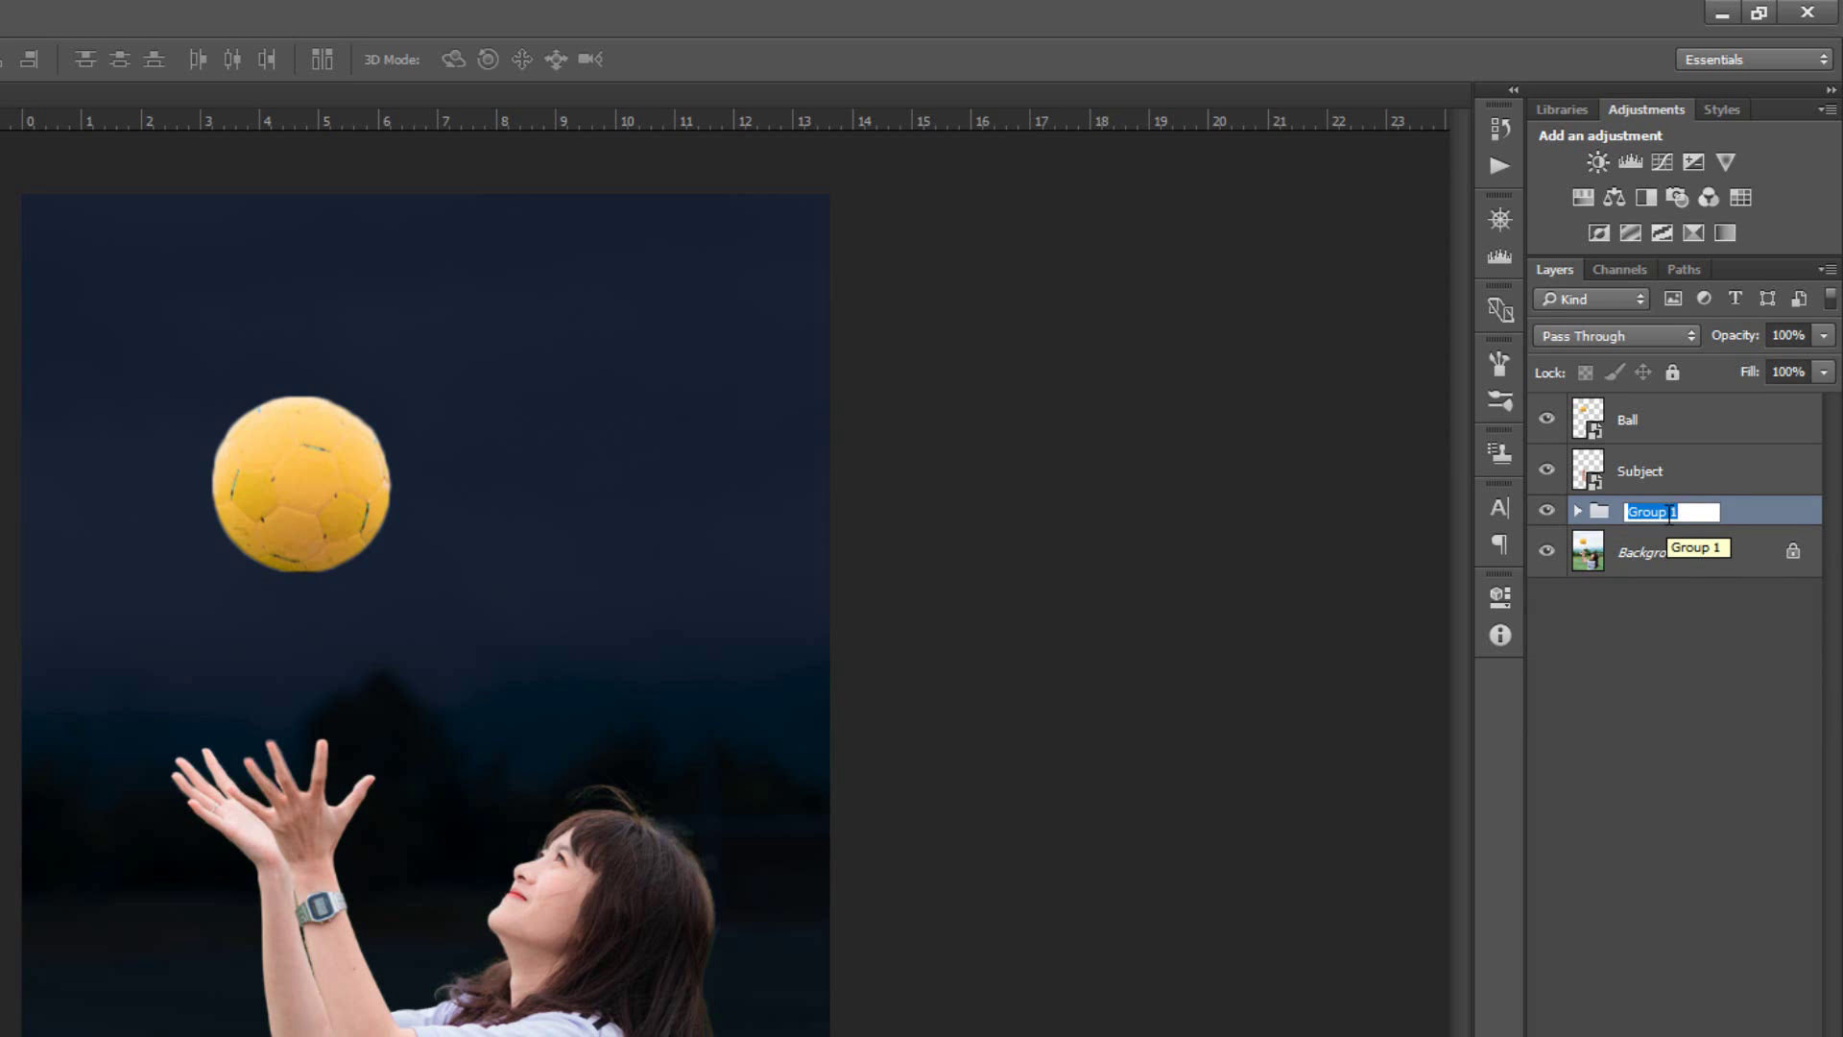
type("Night Effect")
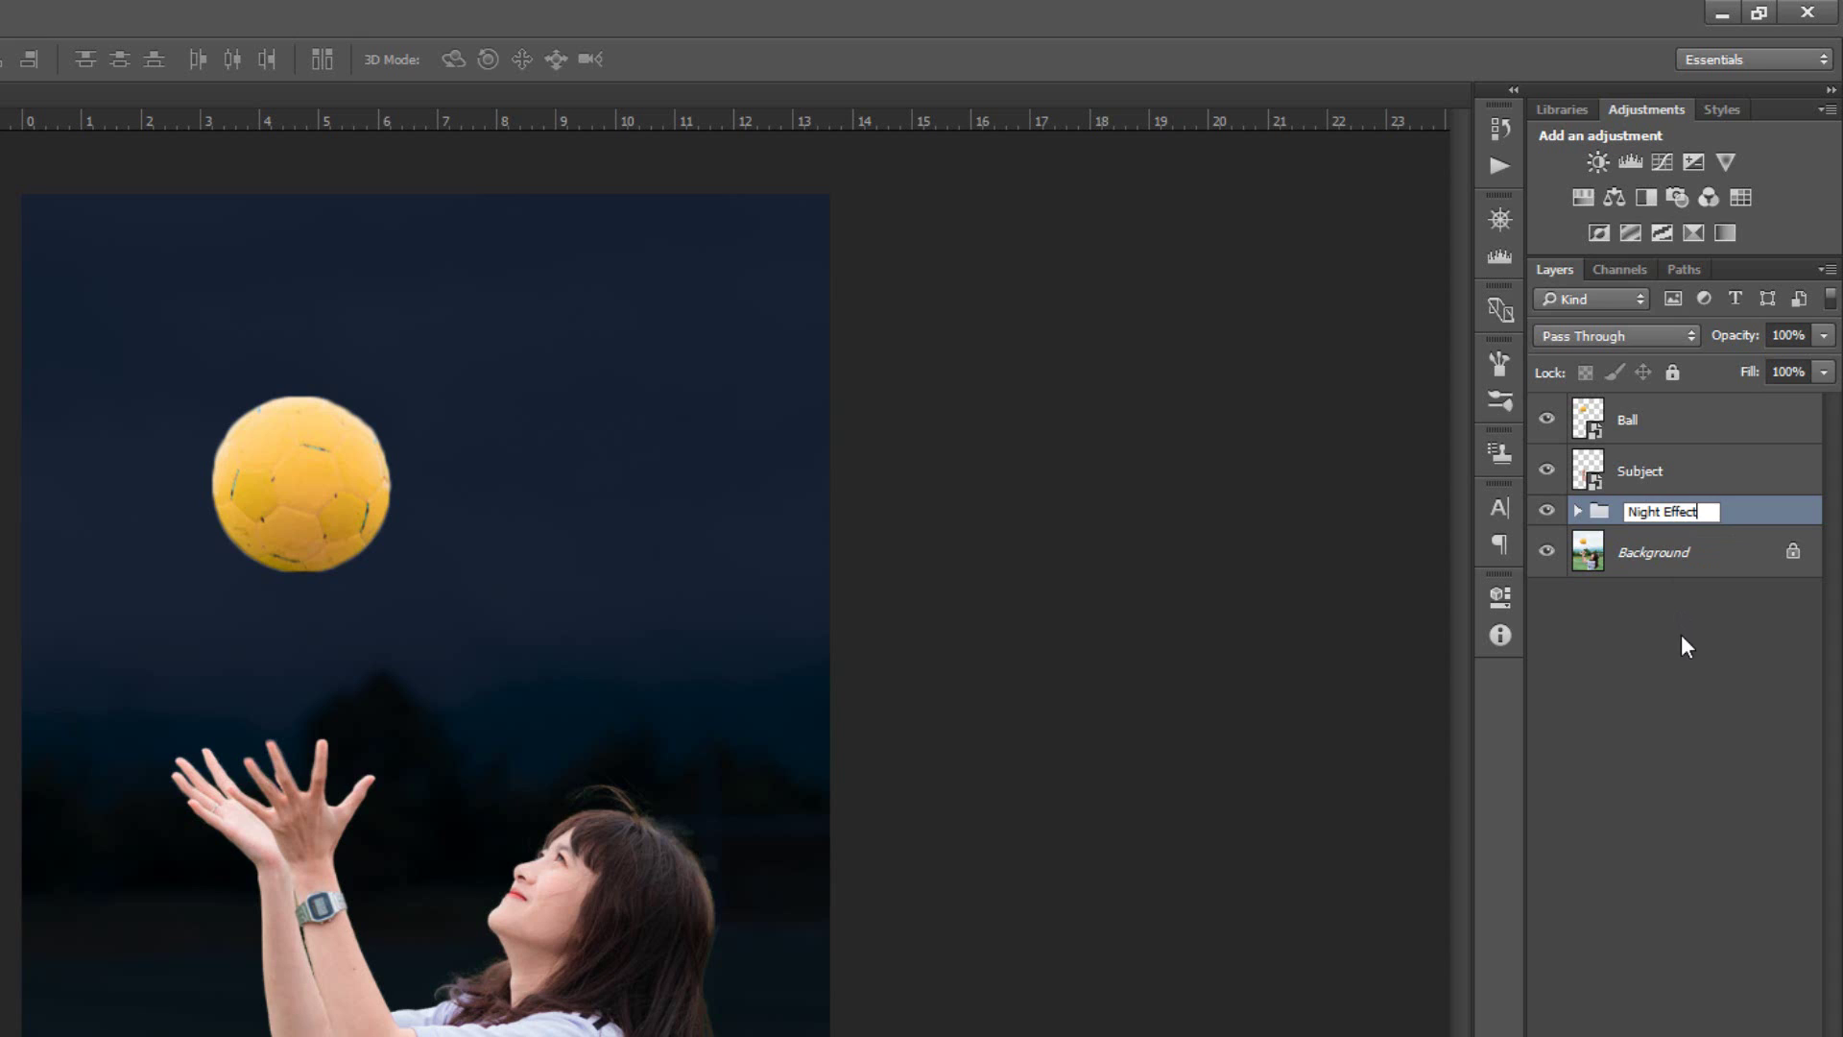
Put the Ball layer in its own group and name the group Ball
left_click(1709, 426)
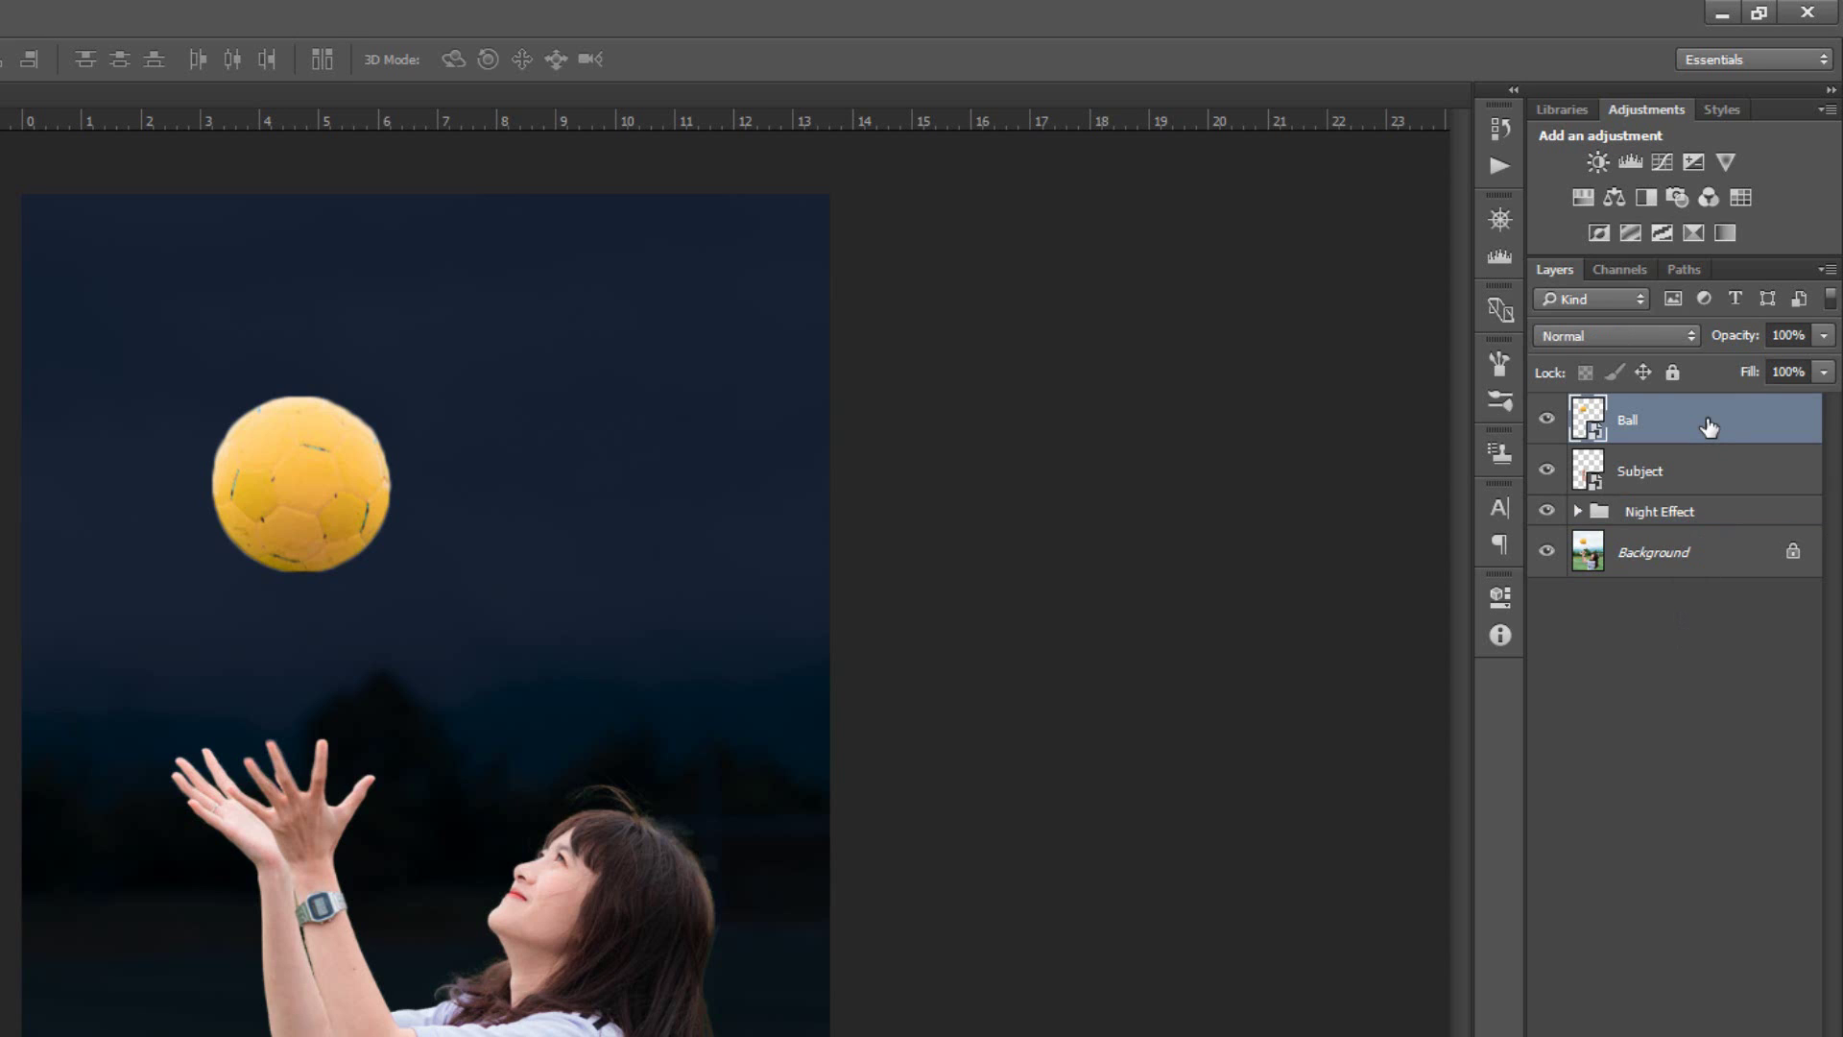
key("ctrl+g")
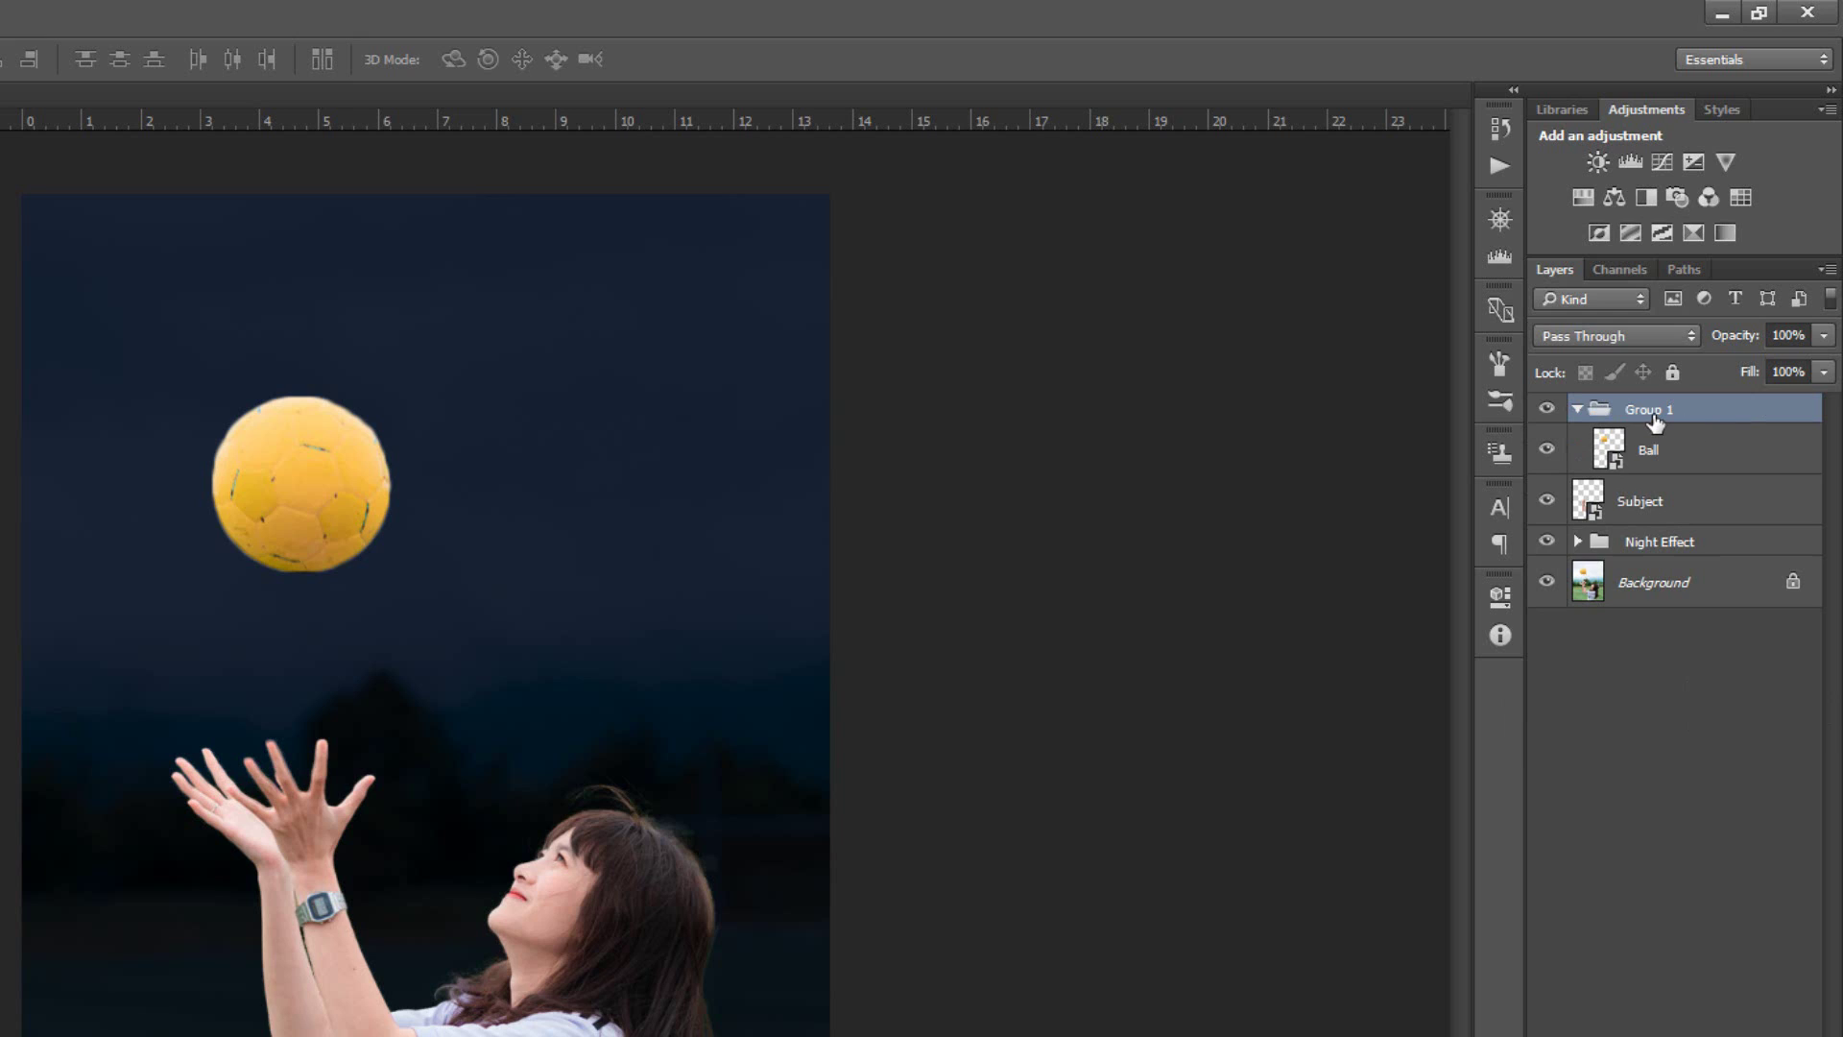
double_click(1653, 411)
key("Return")
Give a duplicate of the Ball layer a 5-pixel Gaussian Blur and the Linear Dodge (Add) blend mode
left_click(1670, 456)
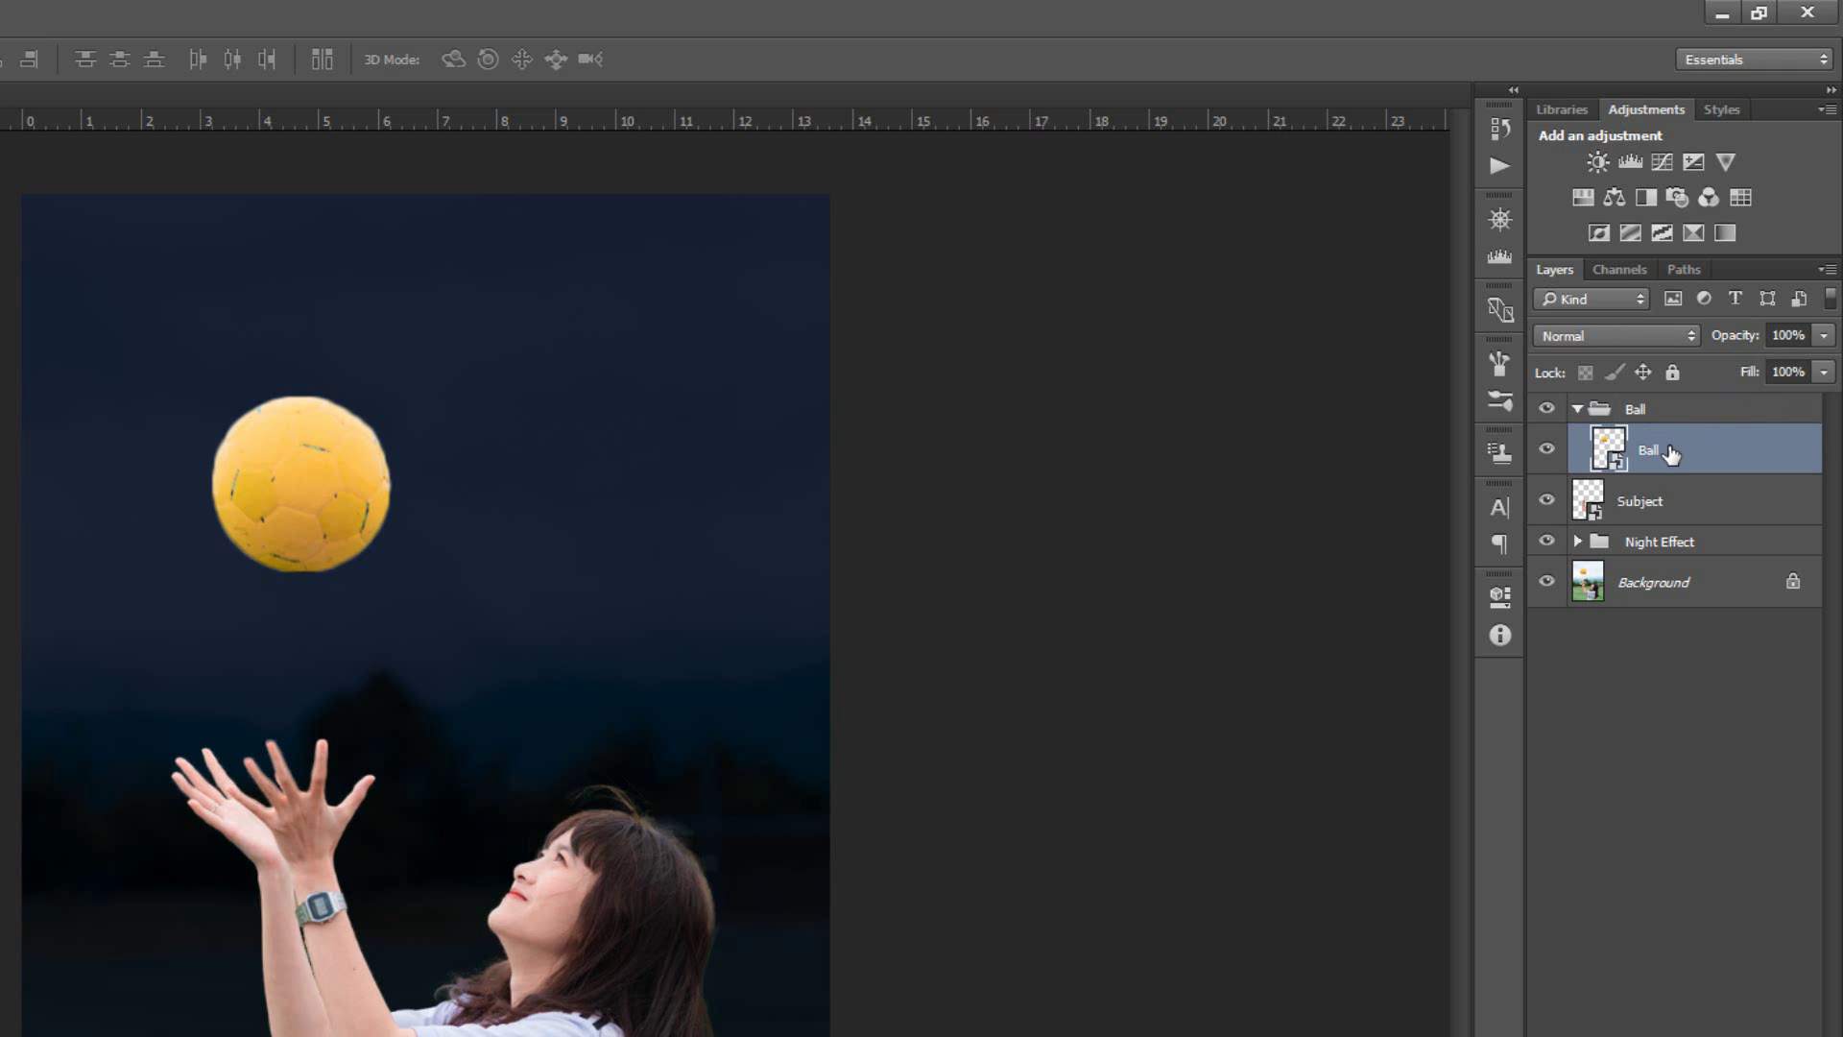
key("ctrl+j")
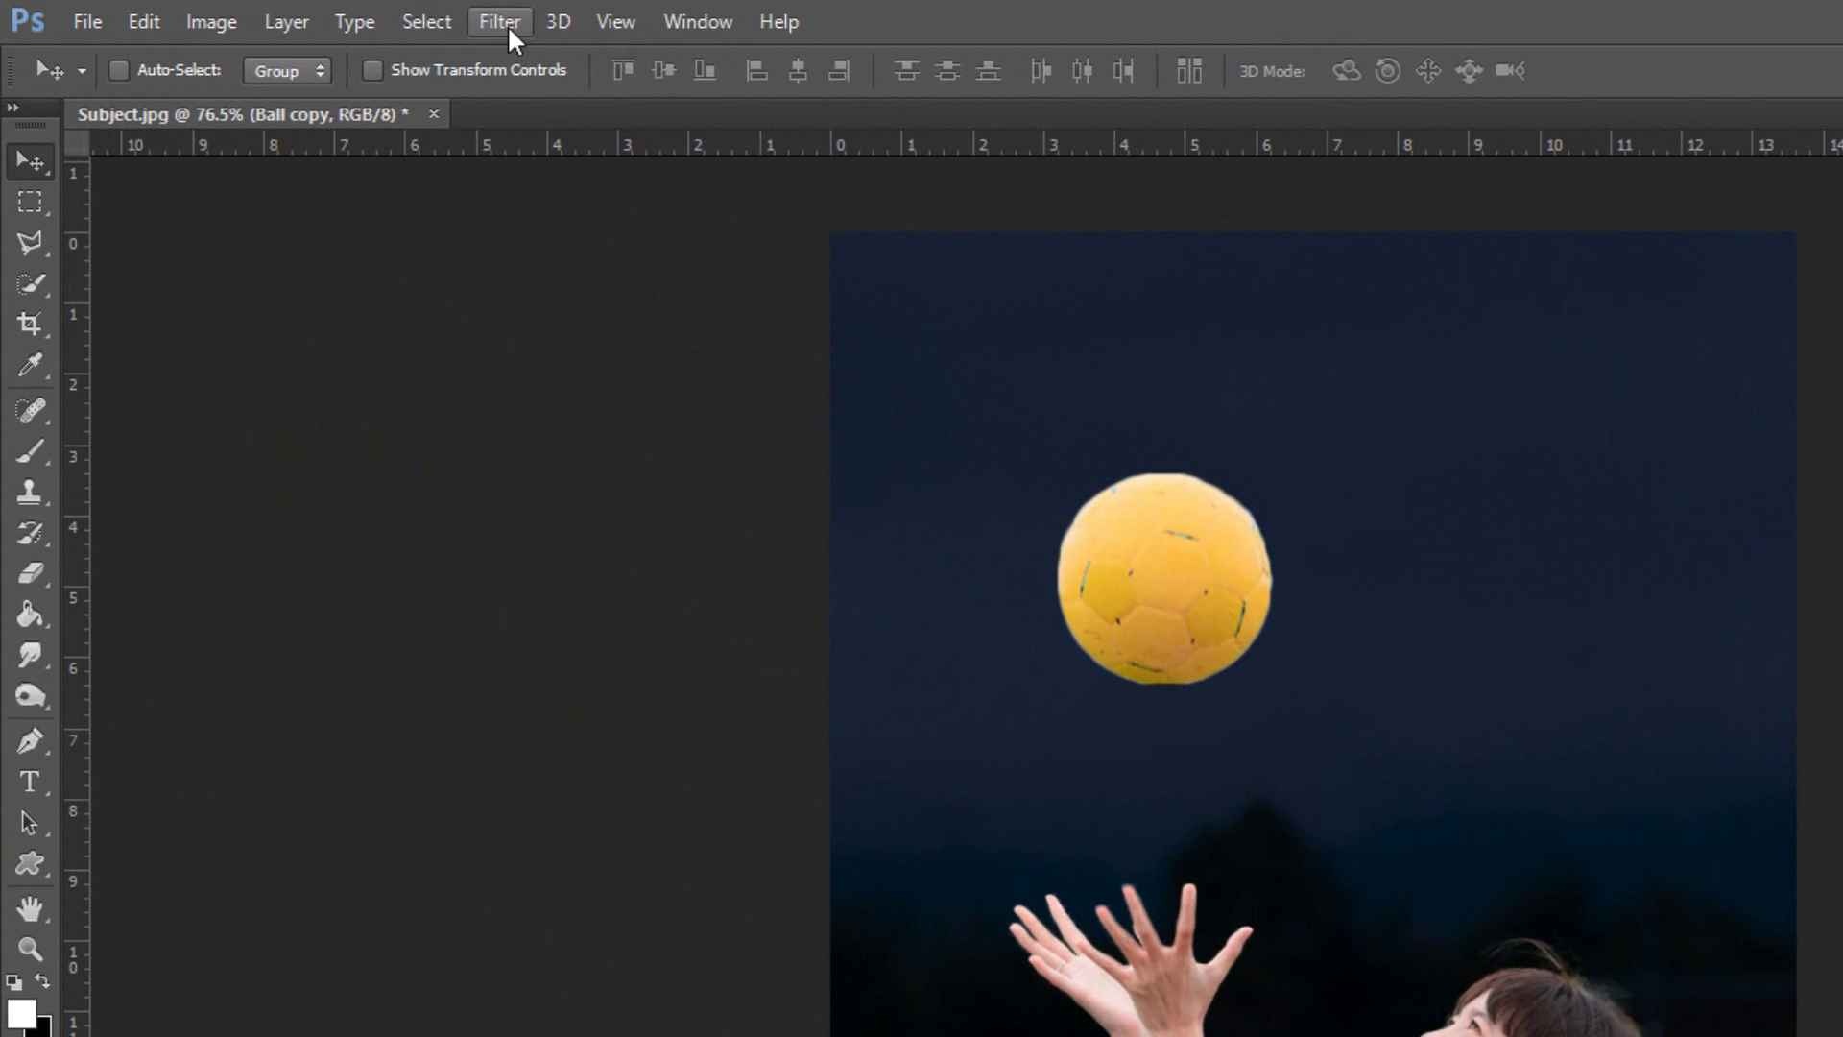
left_click(500, 22)
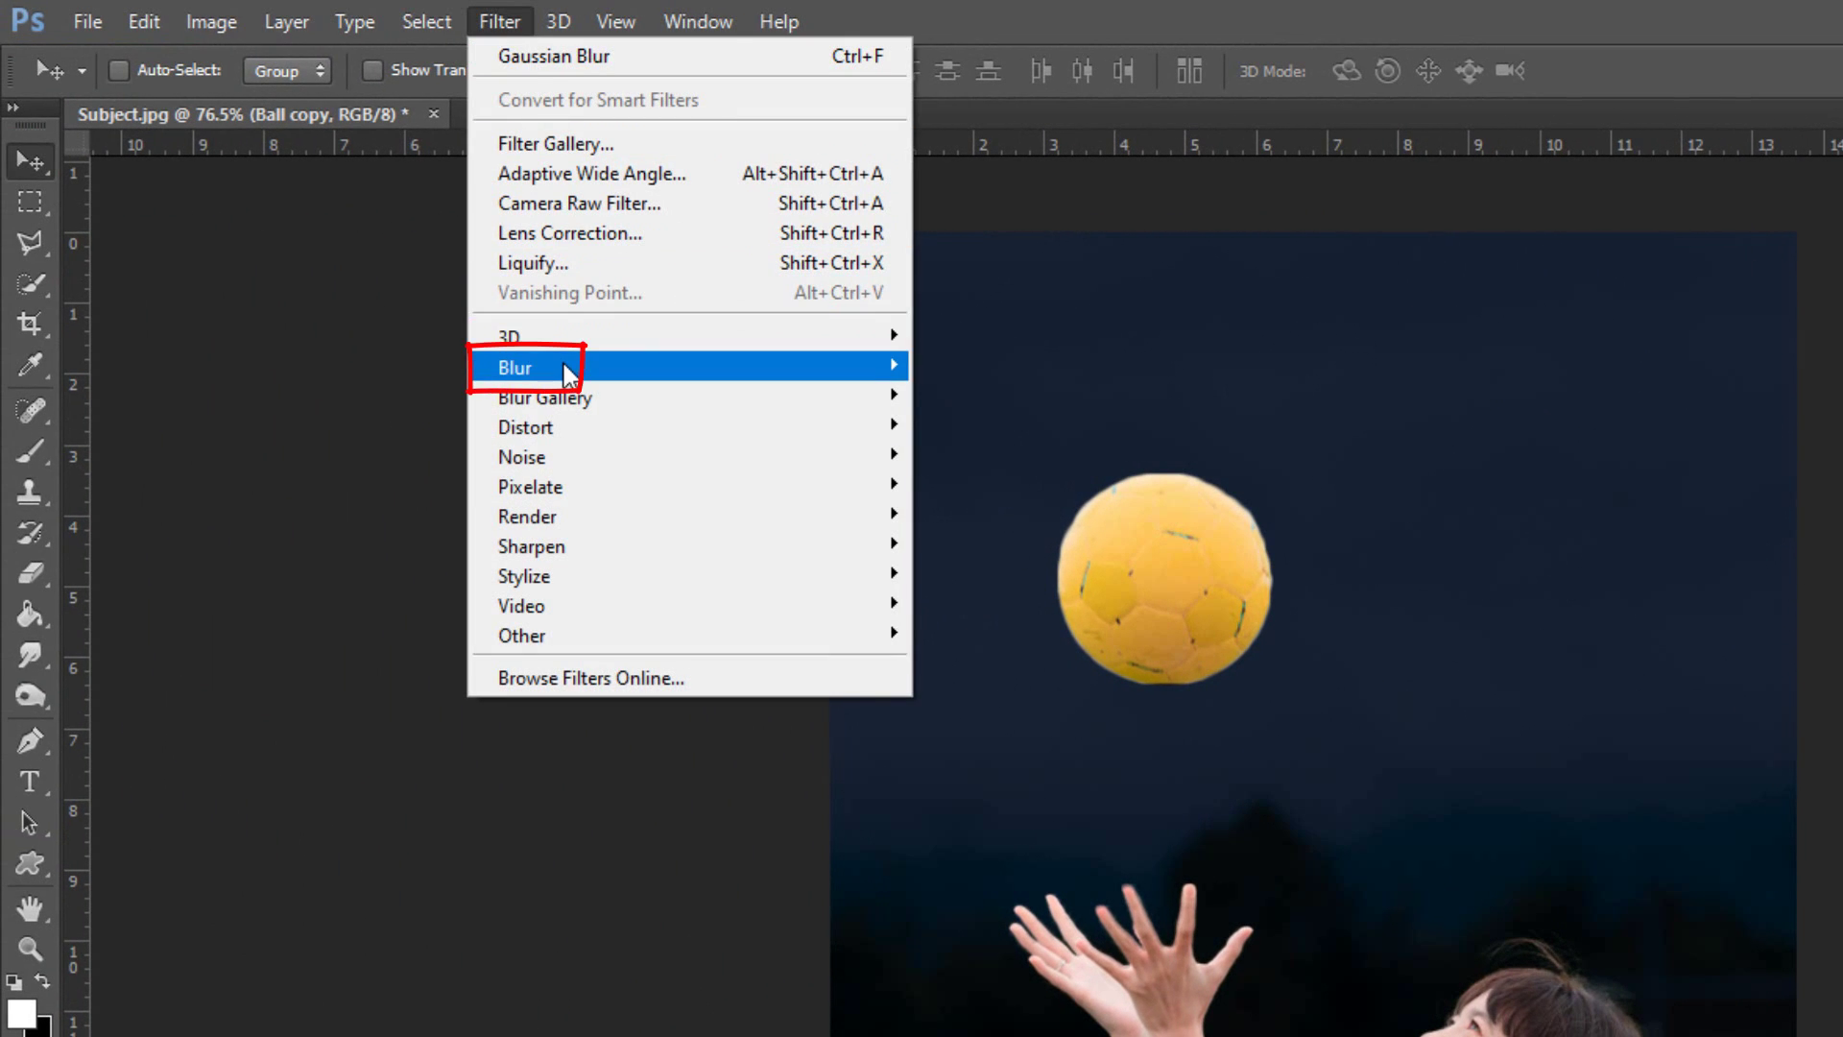
mouse_move(587, 373)
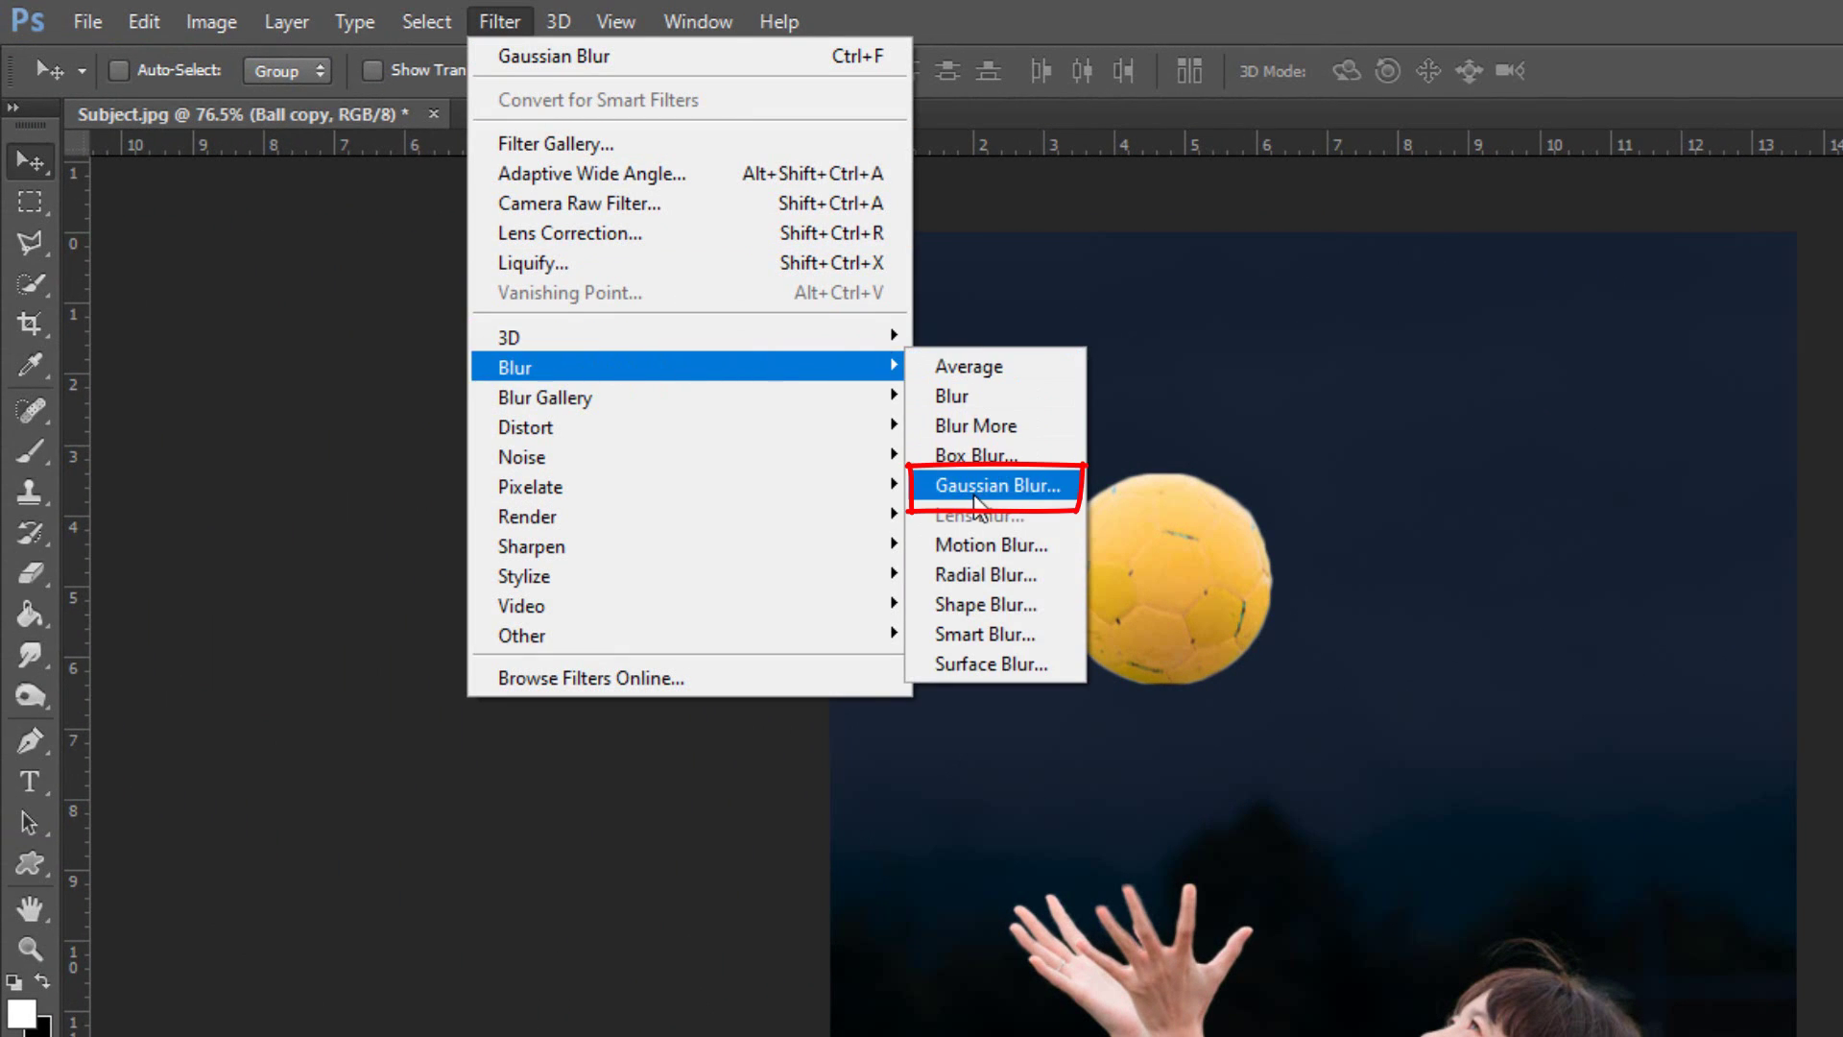
left_click(975, 491)
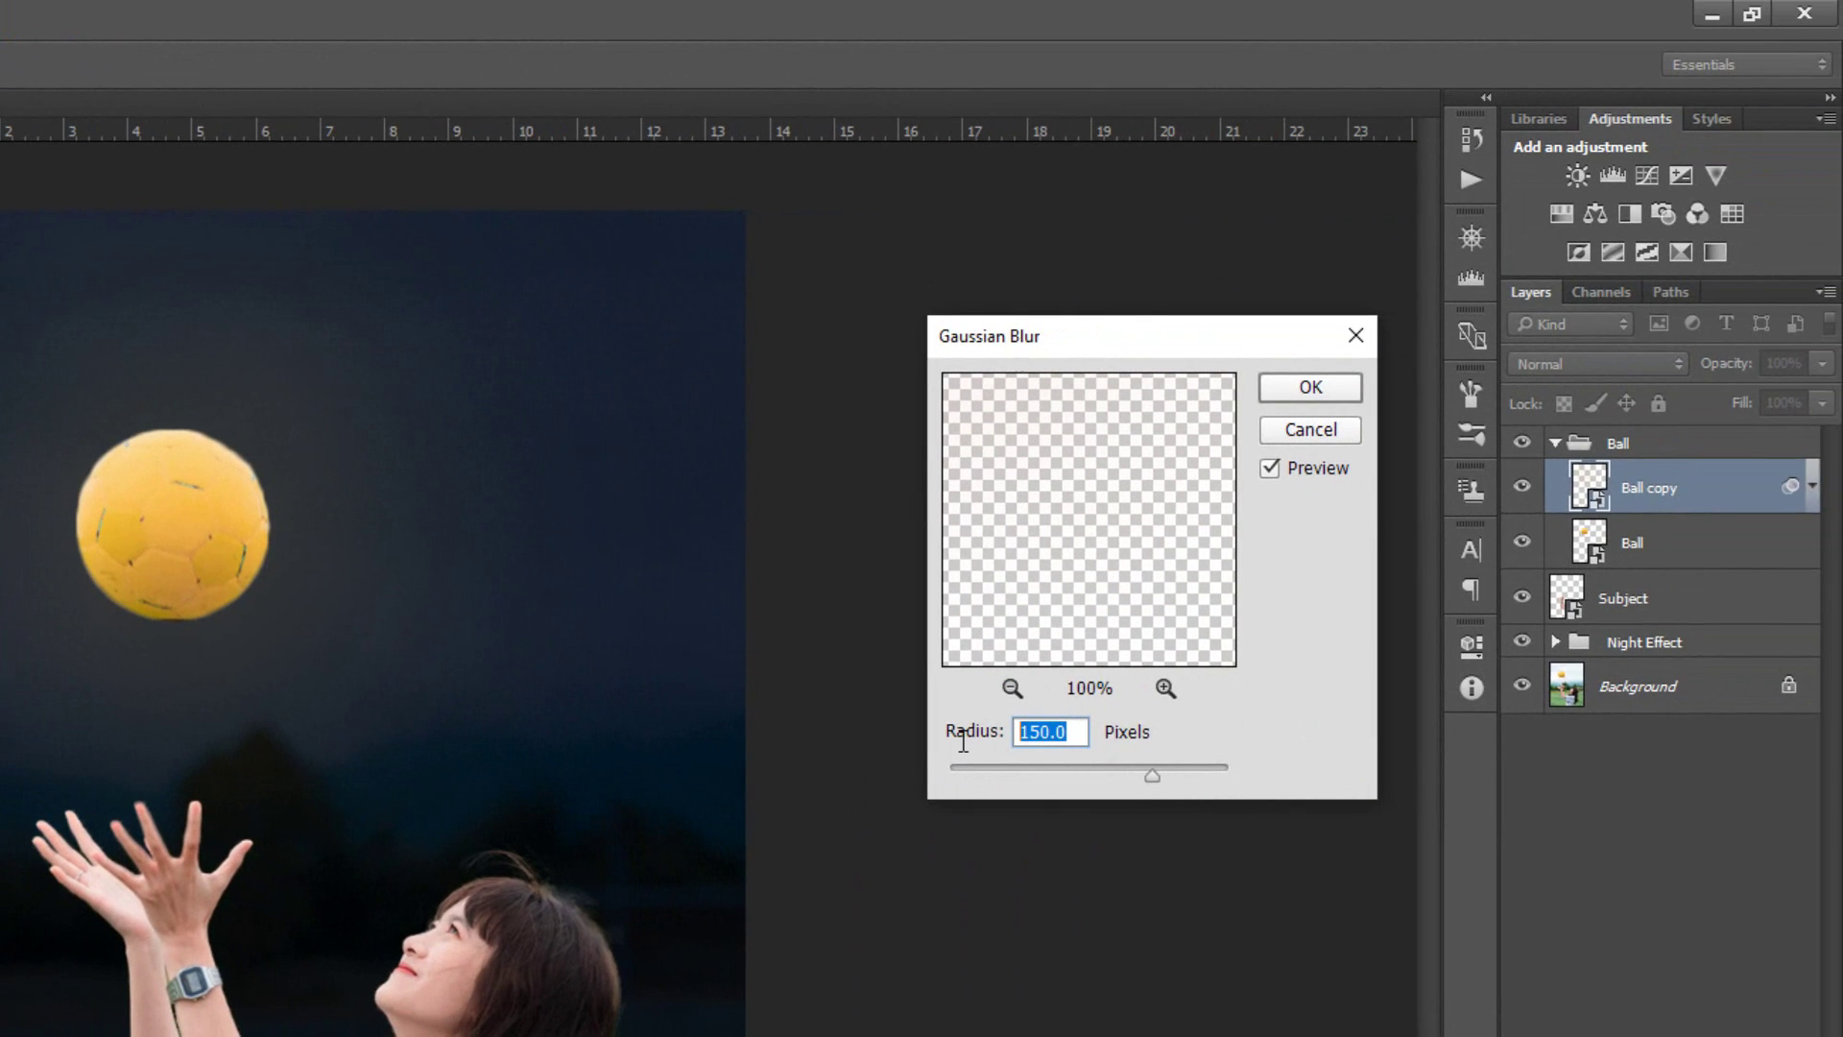
type("5")
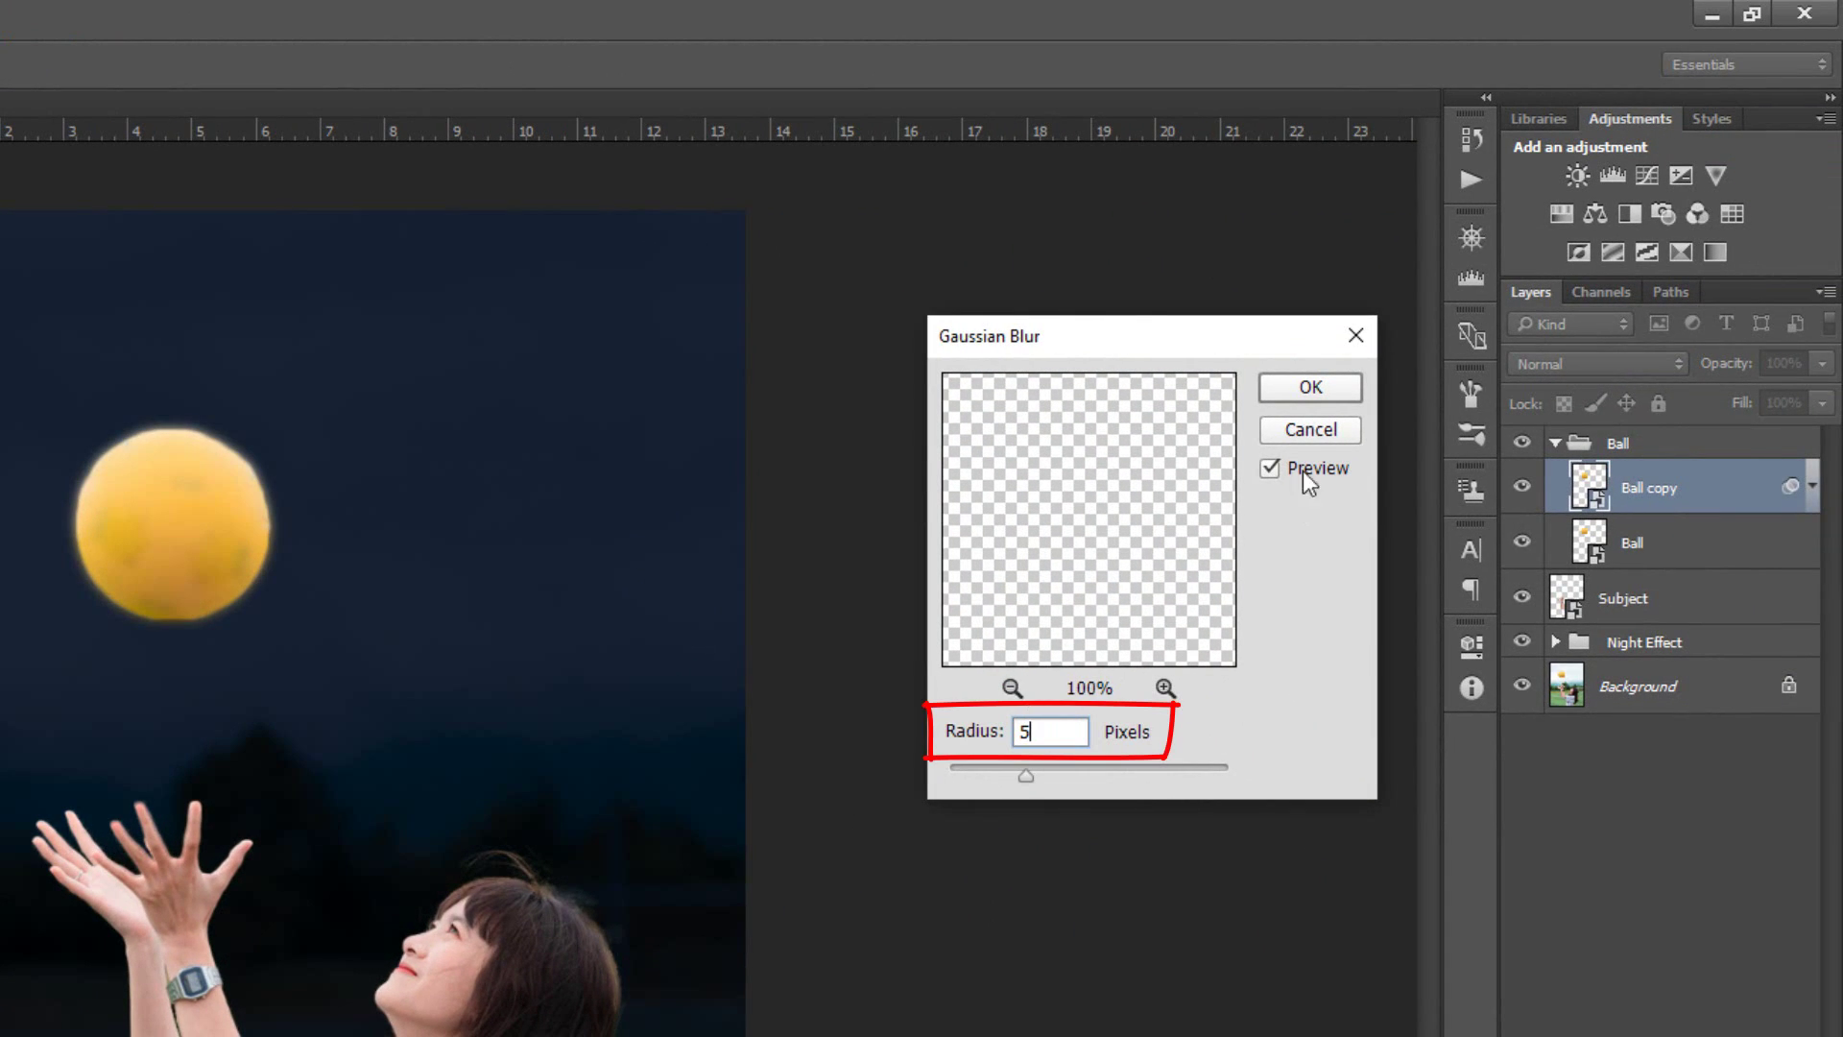
left_click(1311, 386)
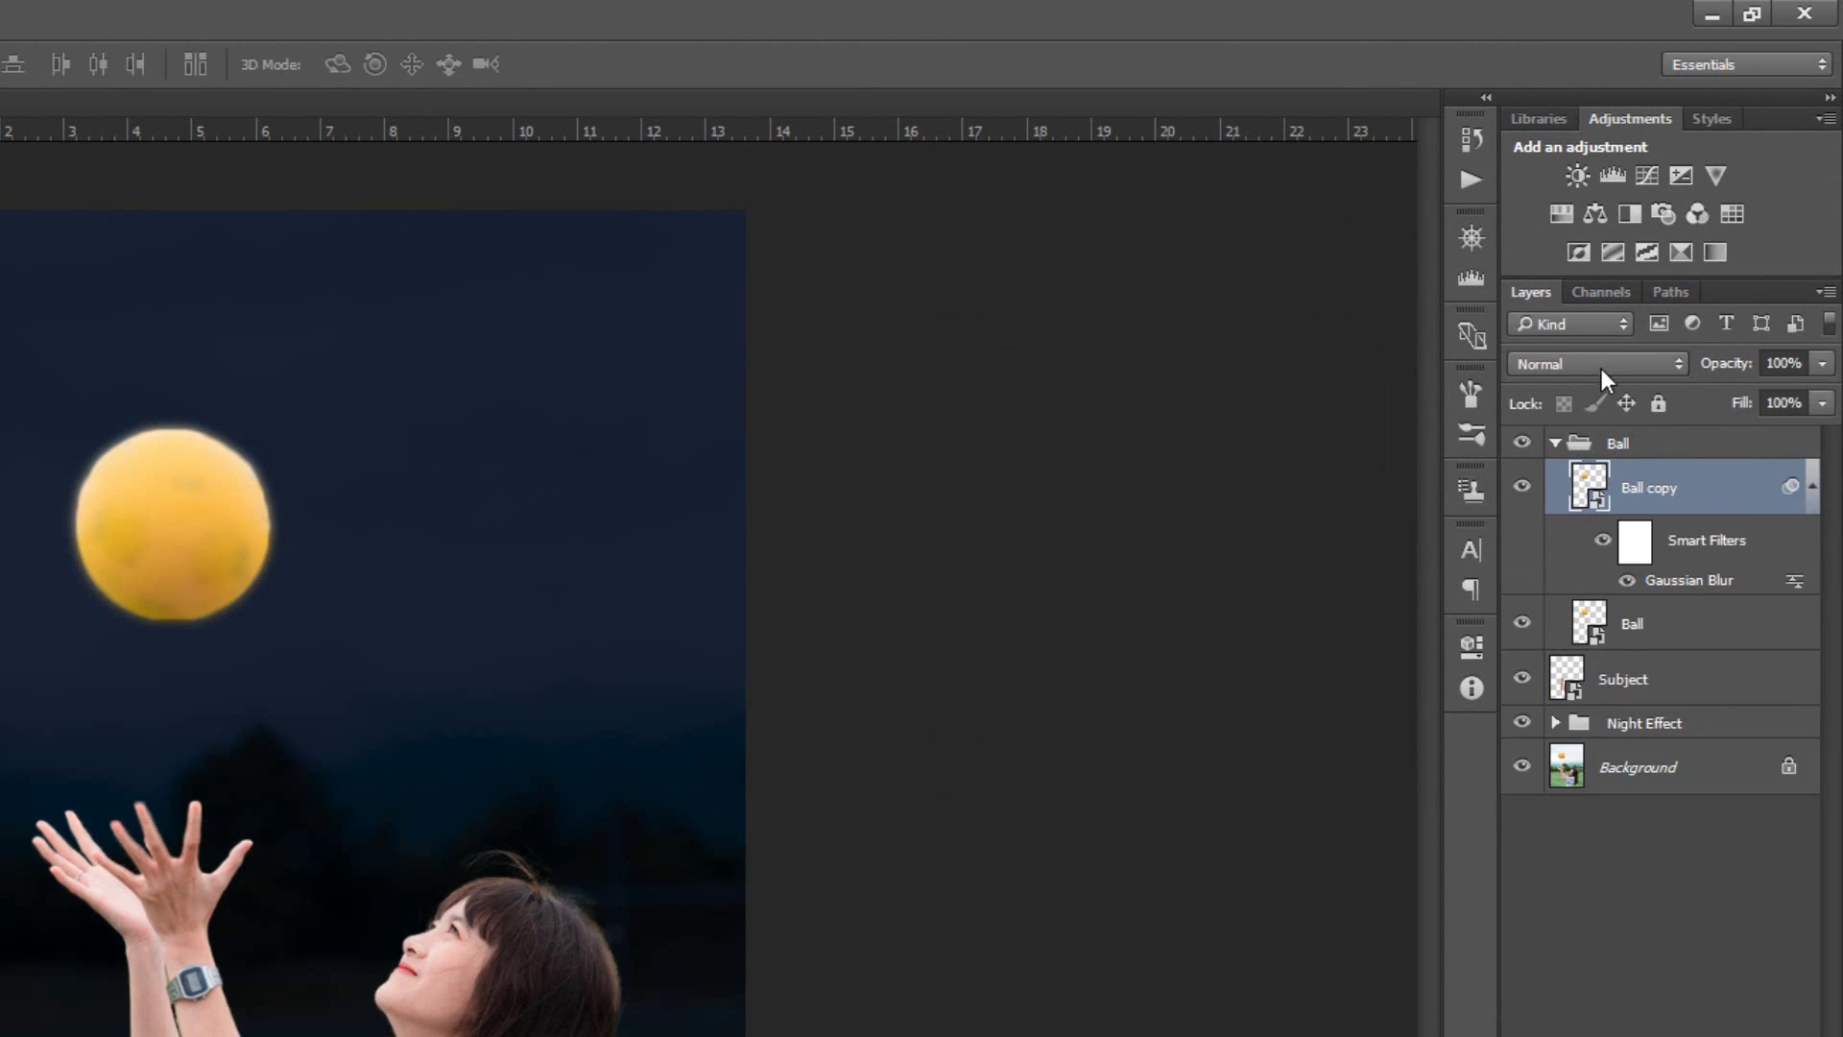
left_click(1601, 369)
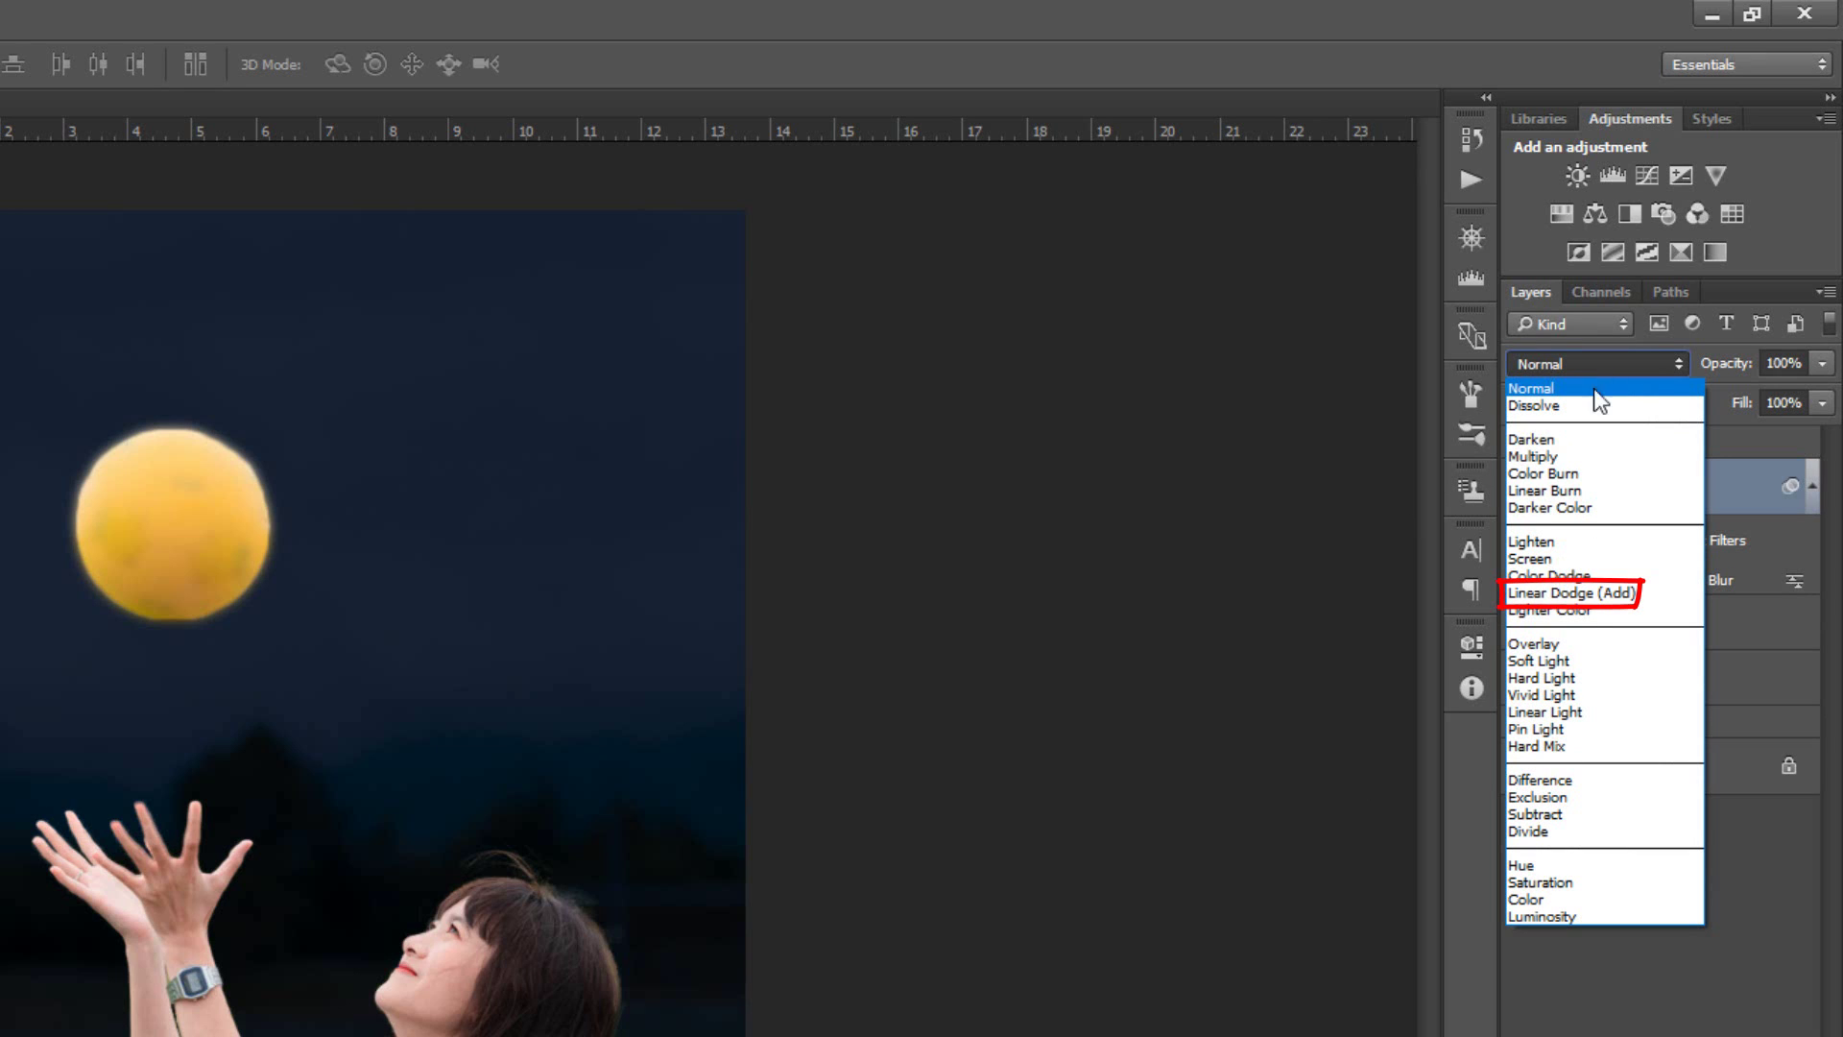
left_click(1589, 595)
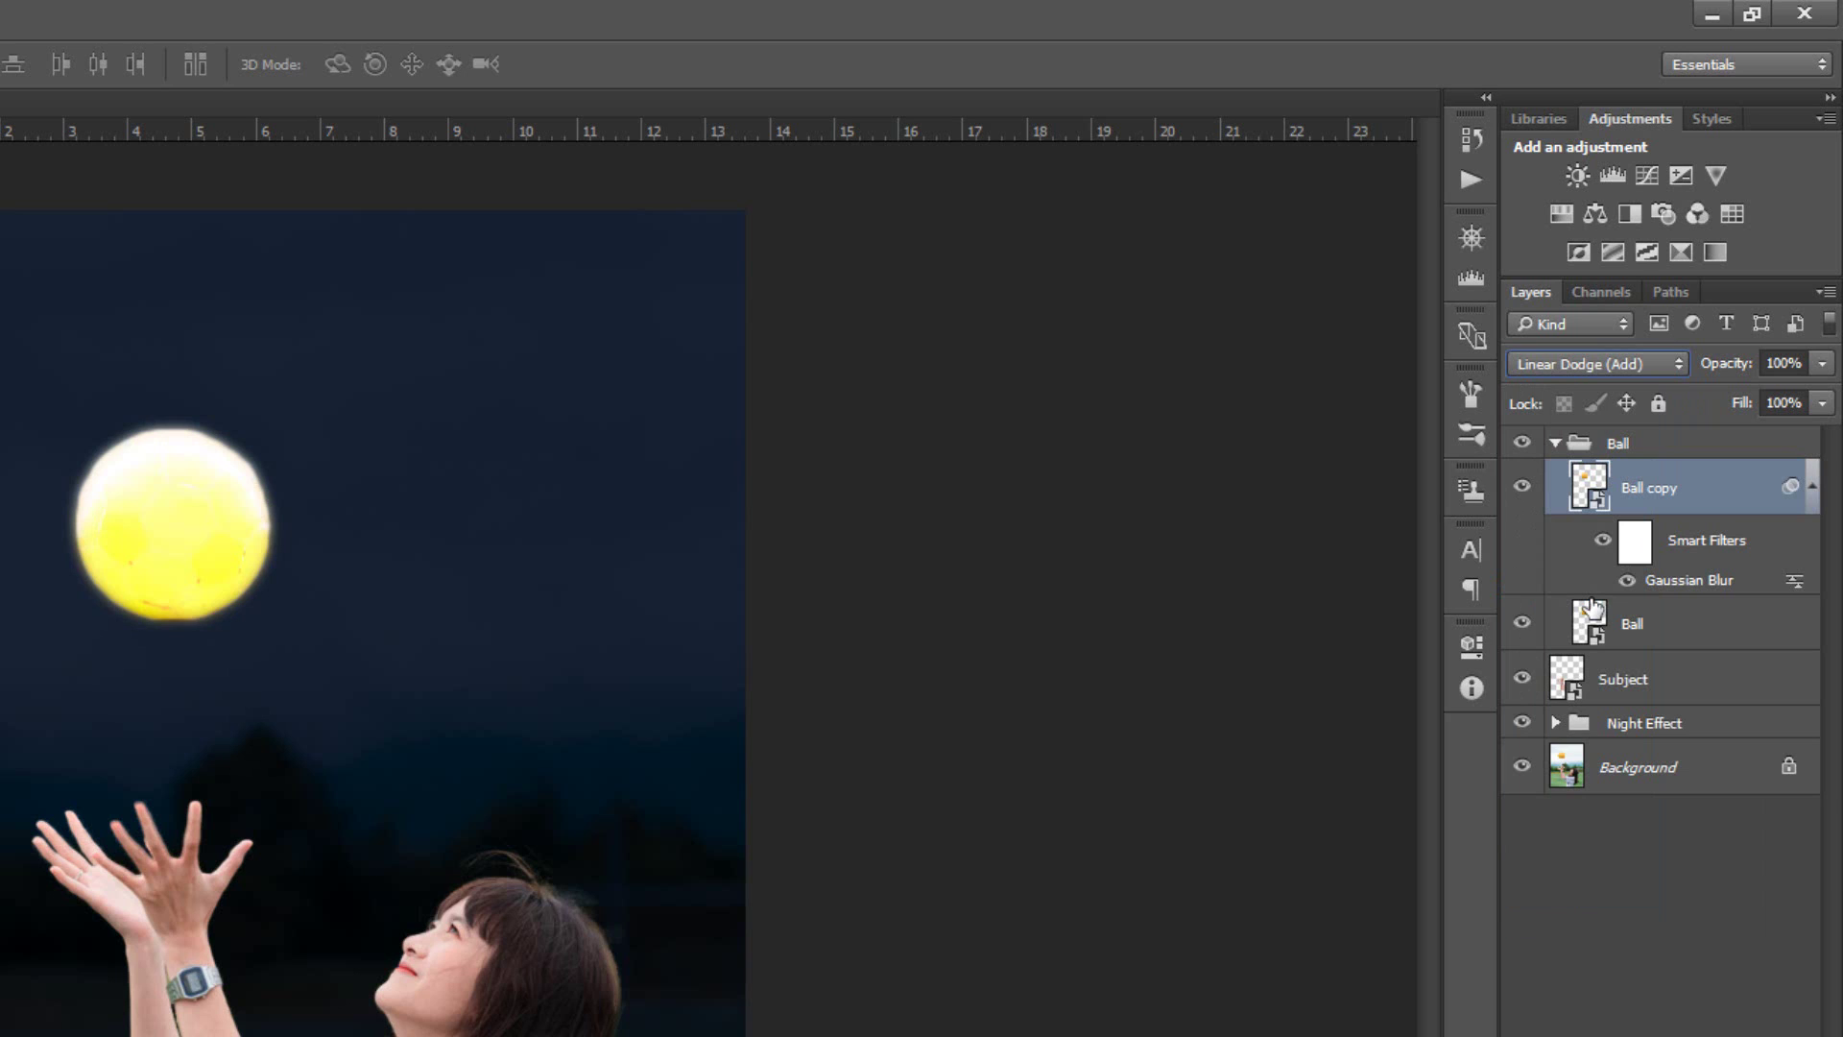
Duplicate the blurred ball layer and set the duplicate's Gaussian Blur radius to 50 pixels
key("ctrl+j")
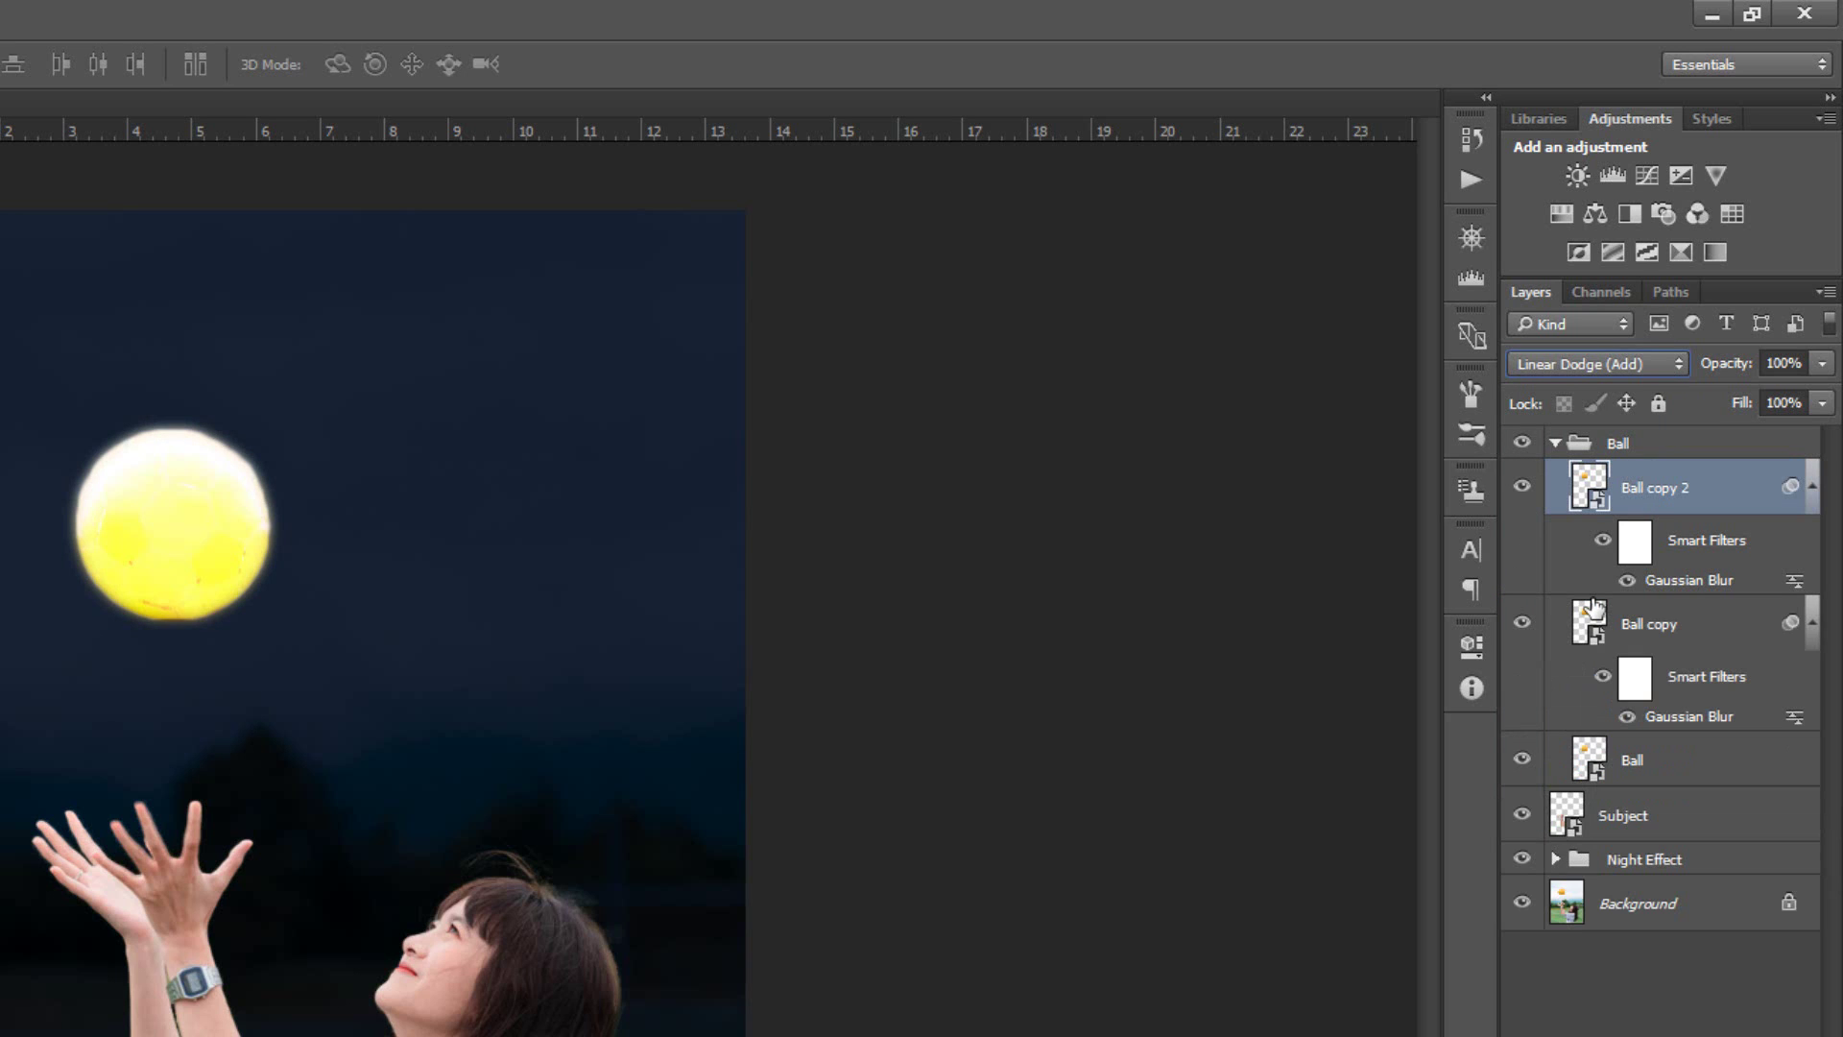
double_click(1661, 580)
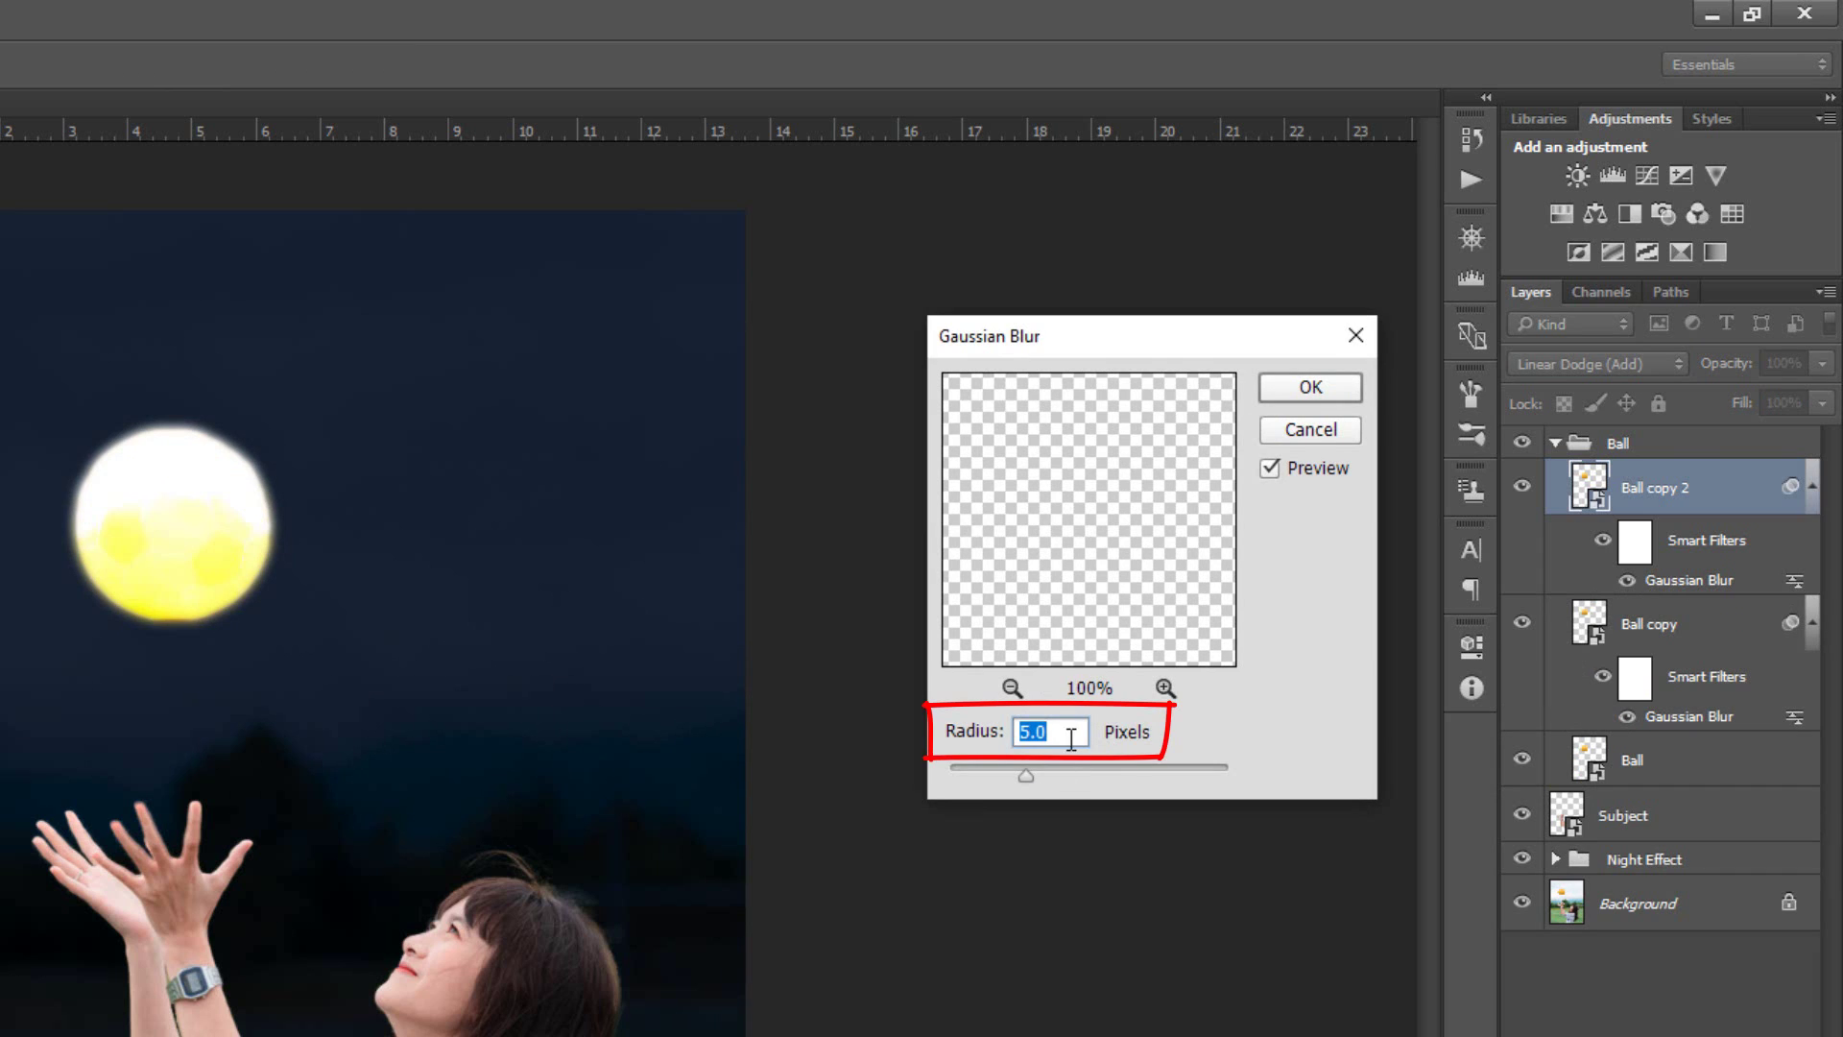
type("50")
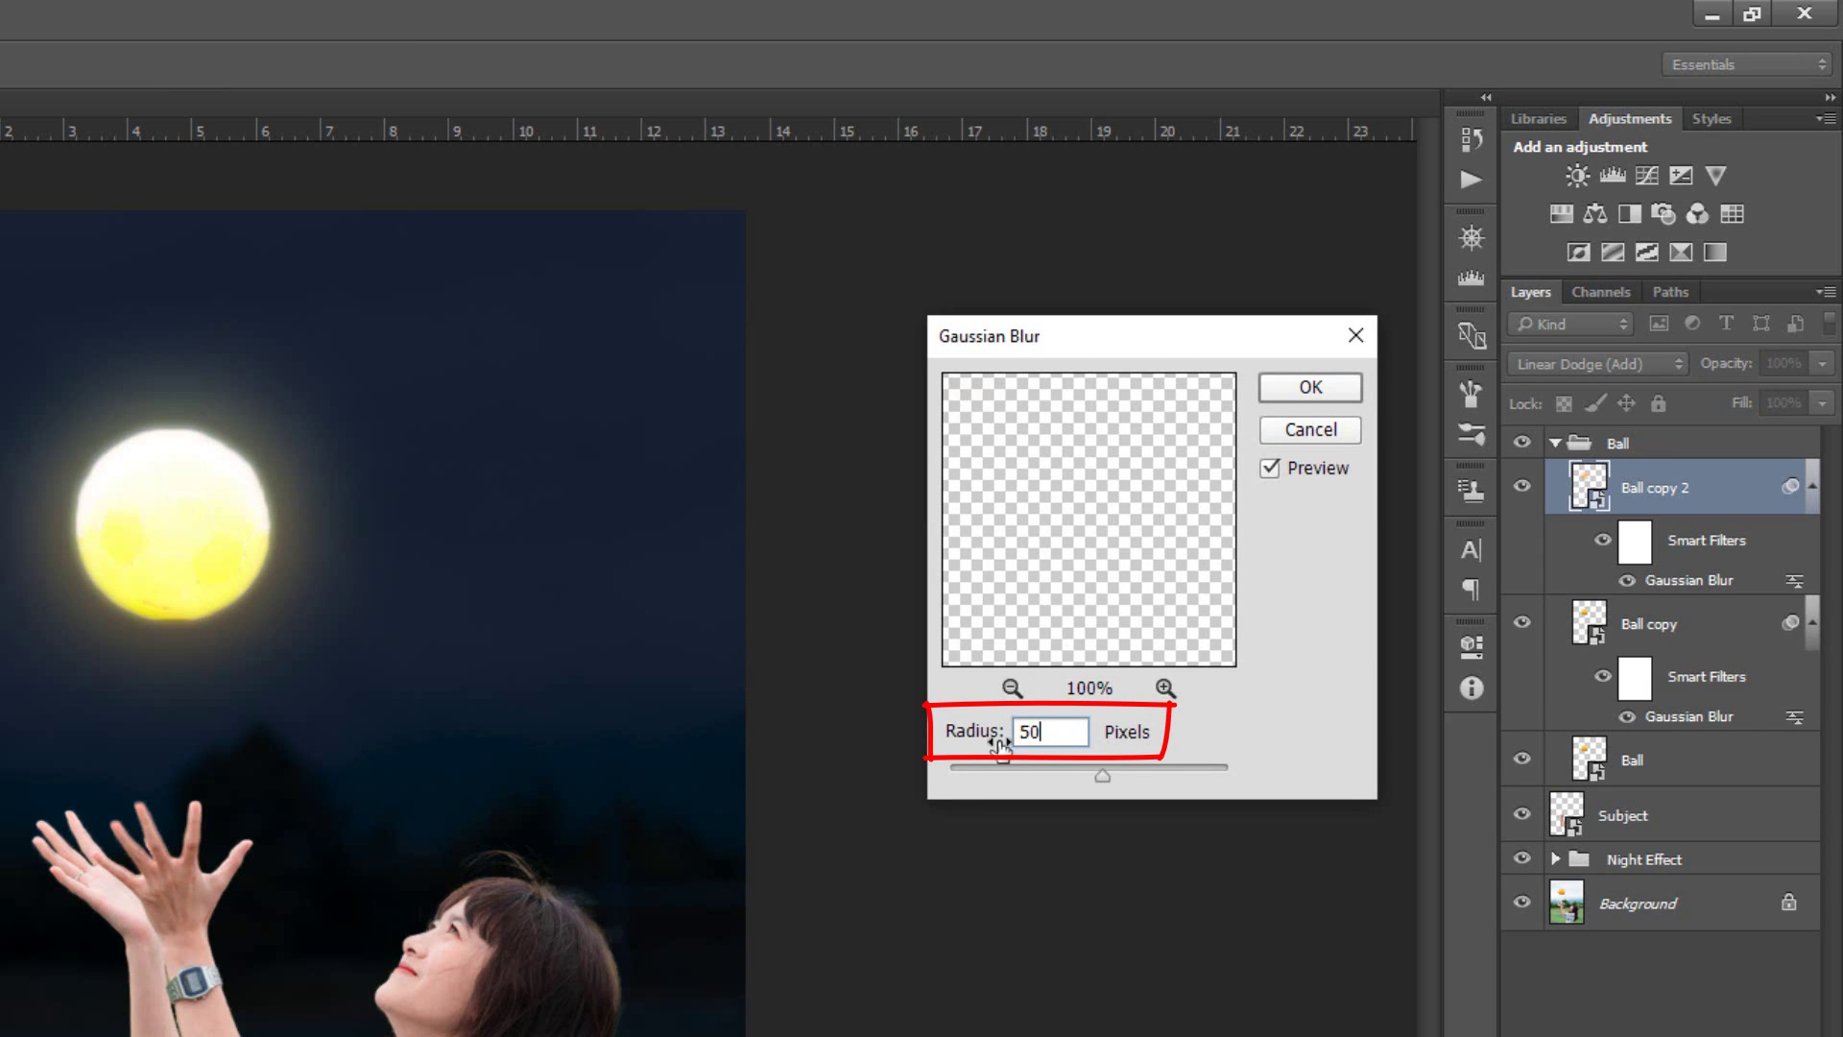
left_click(1309, 390)
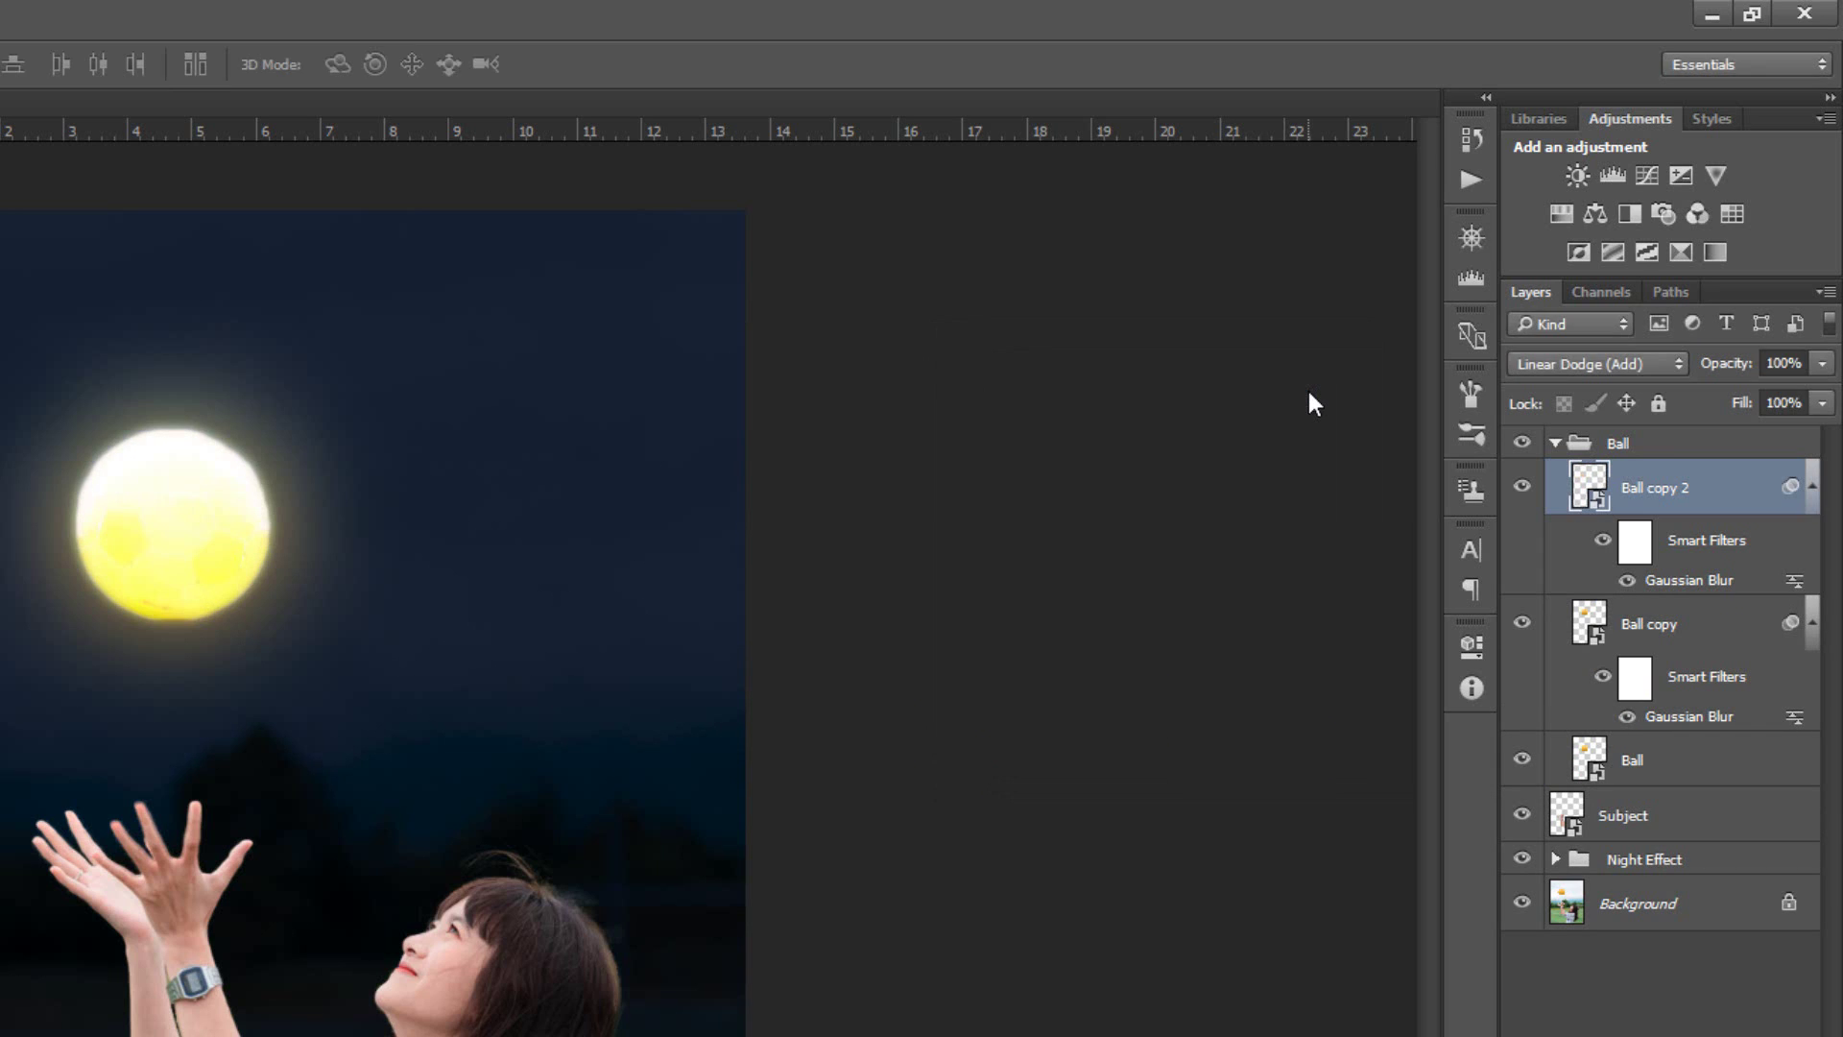
Duplicate the topmost blurred ball layer and set the duplicate's Gaussian Blur radius to 100 pixels
key("ctrl+j")
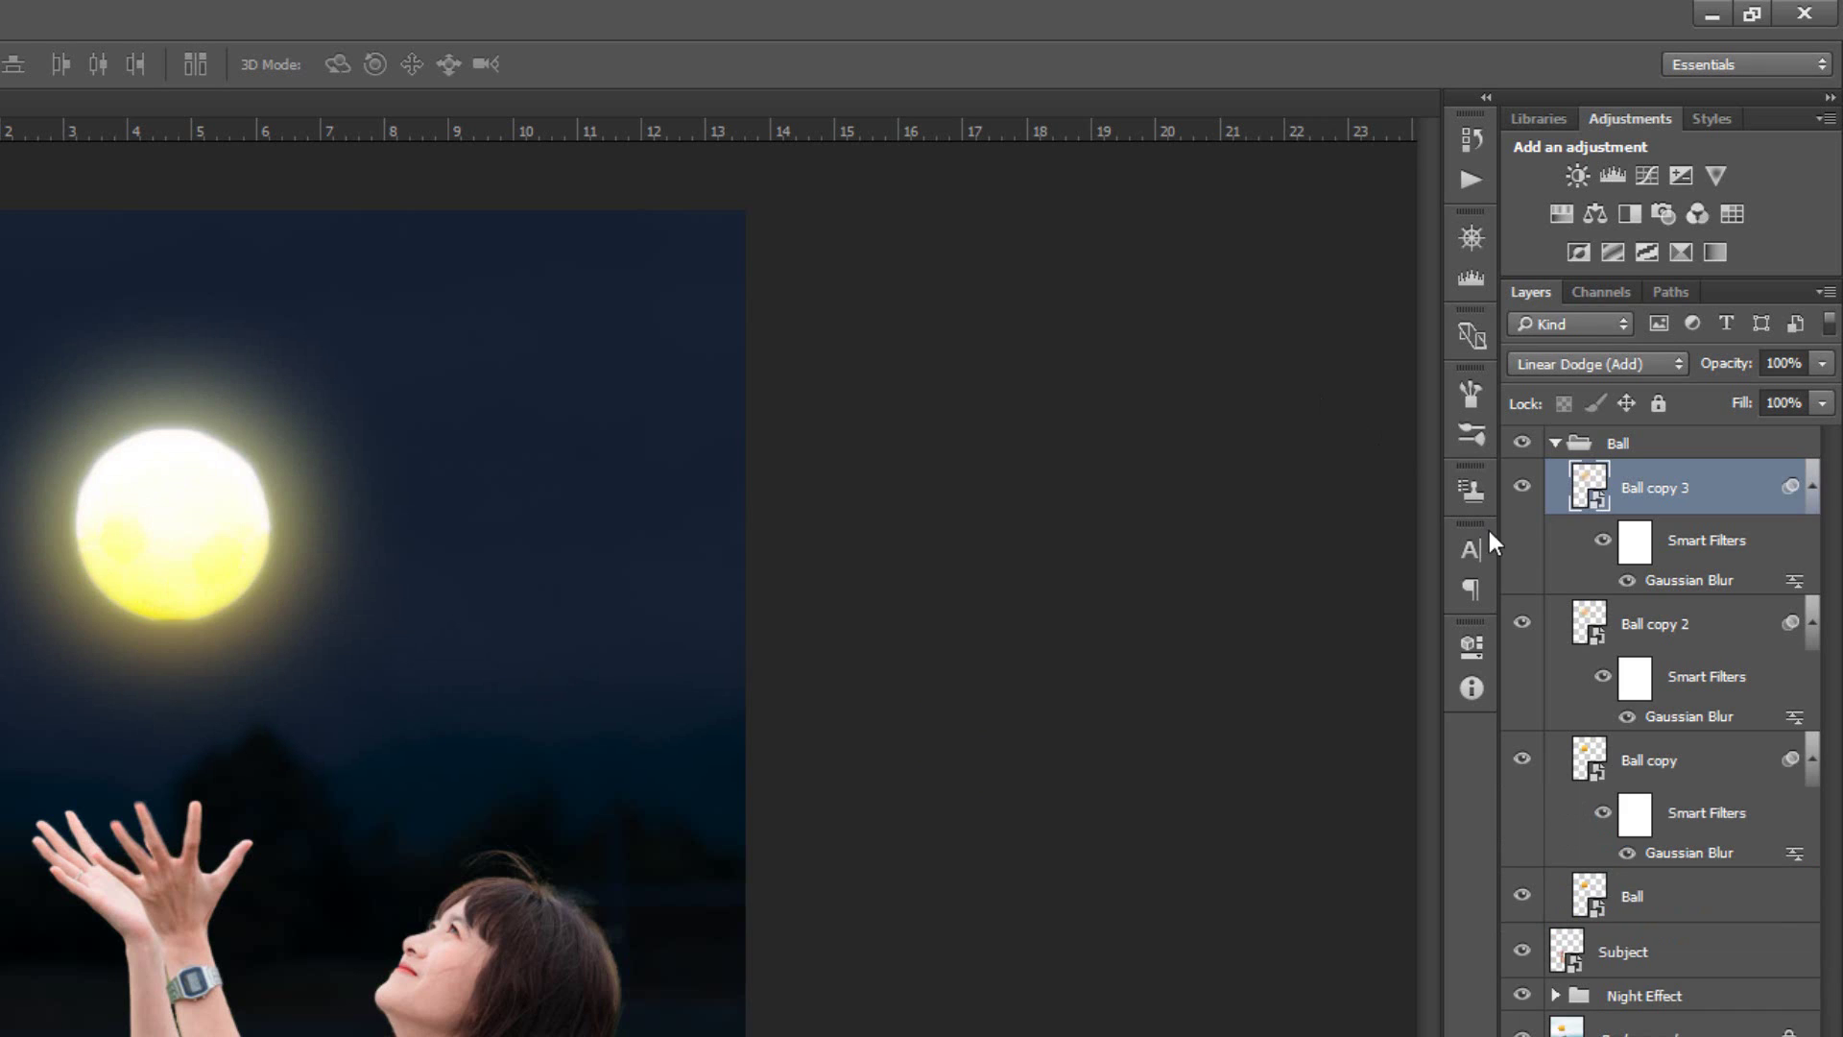
double_click(1665, 579)
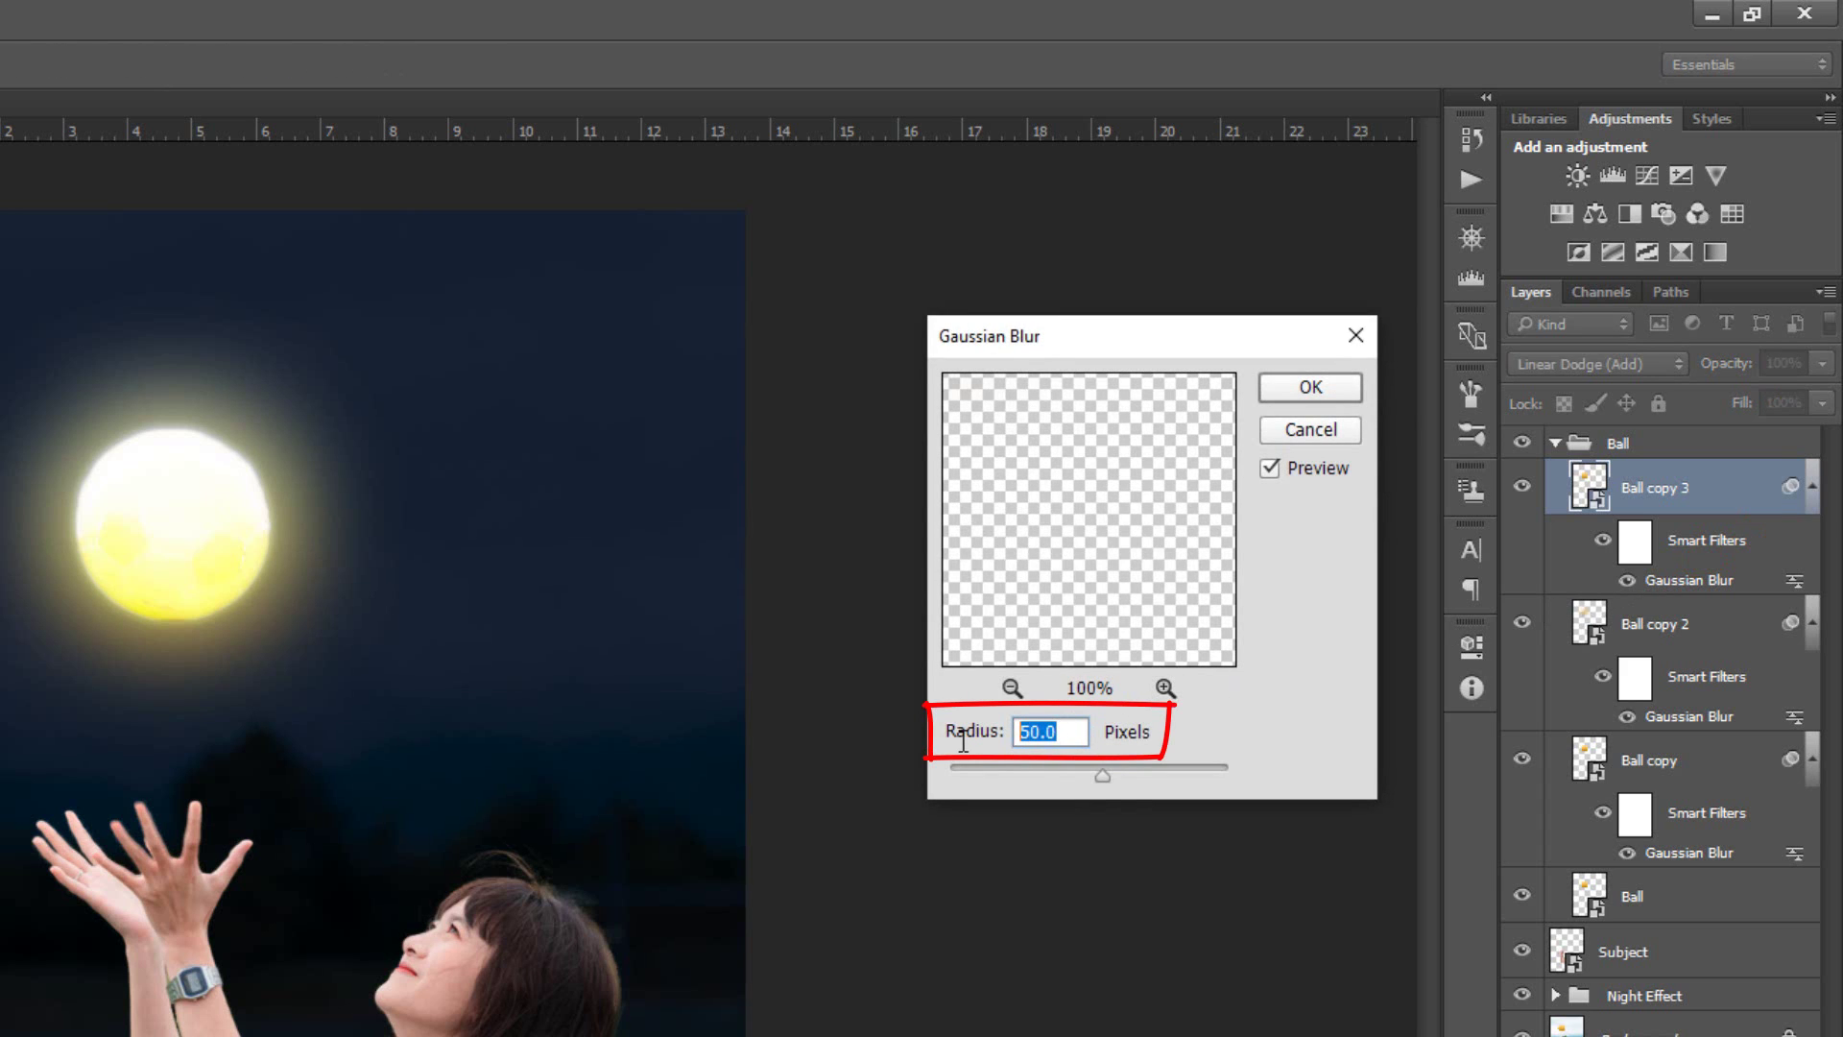
type("100")
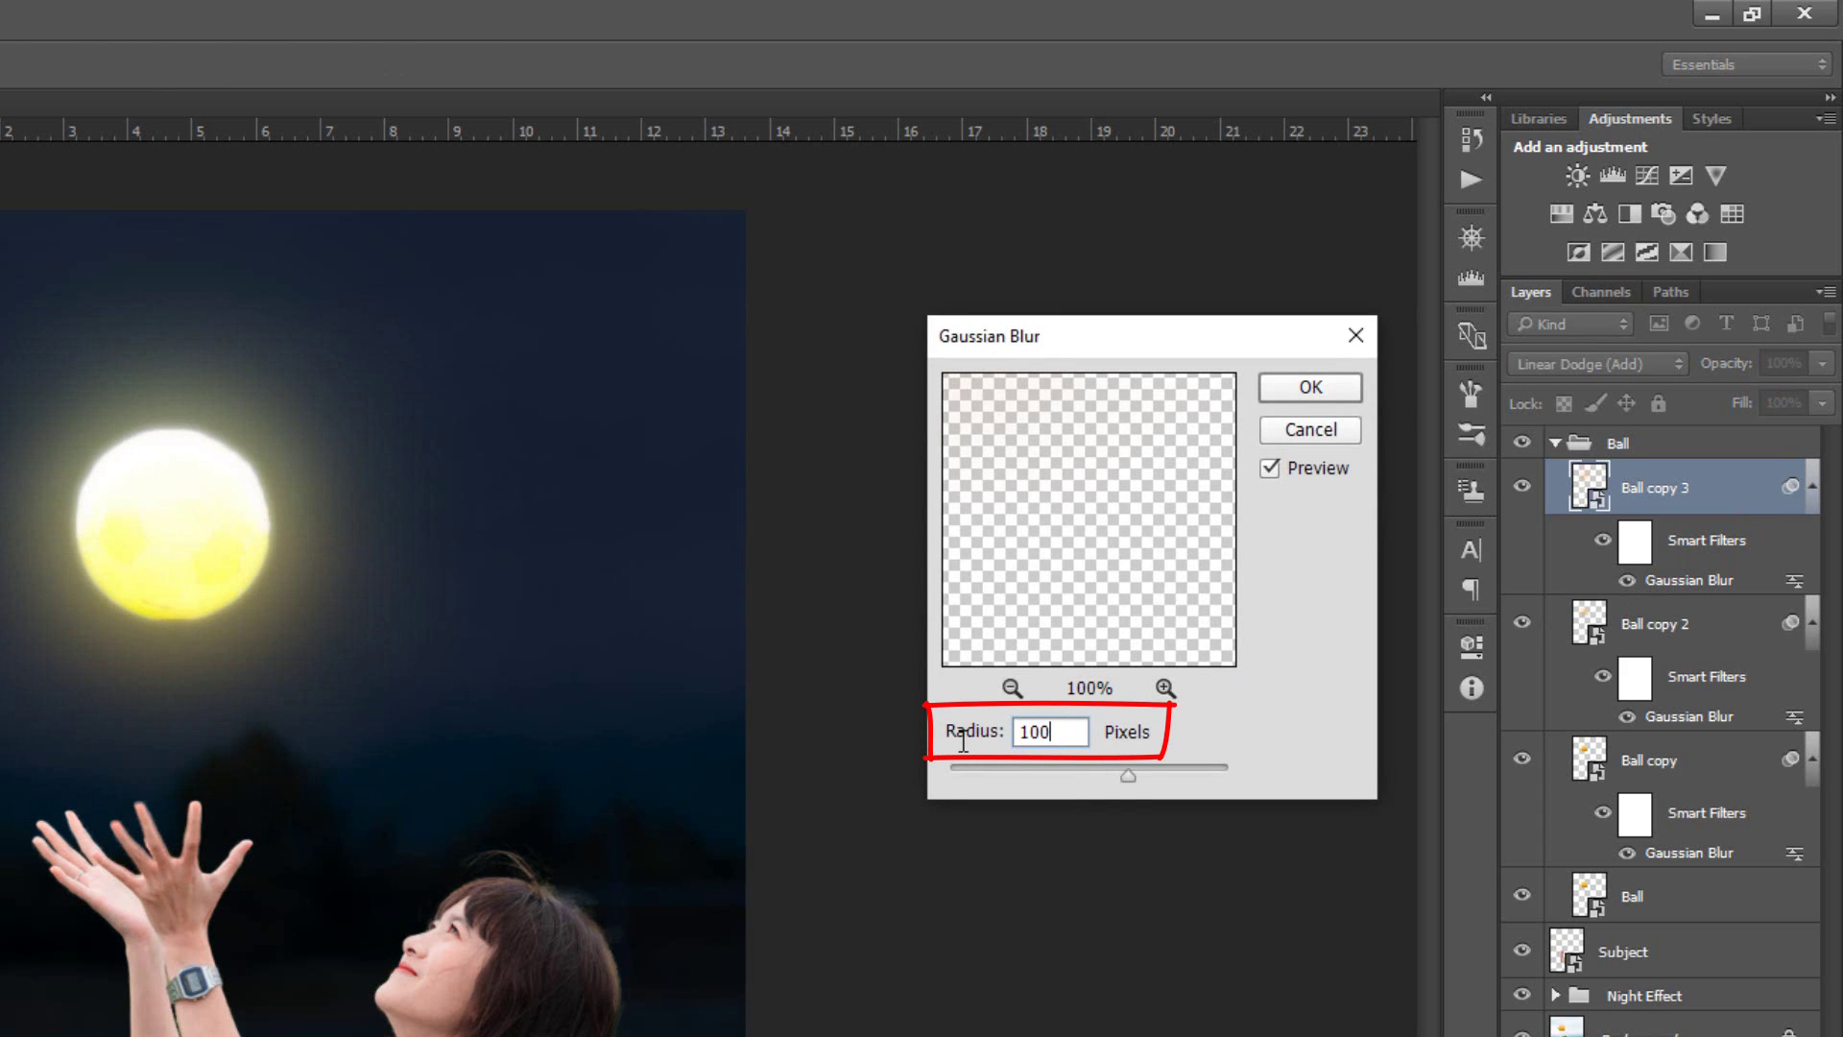
left_click(1298, 390)
Duplicate the 100-pixel blurred ball layer, set the new copy's Gaussian Blur radius to 150 pixels, and collapse the Ball group
key("ctrl+j")
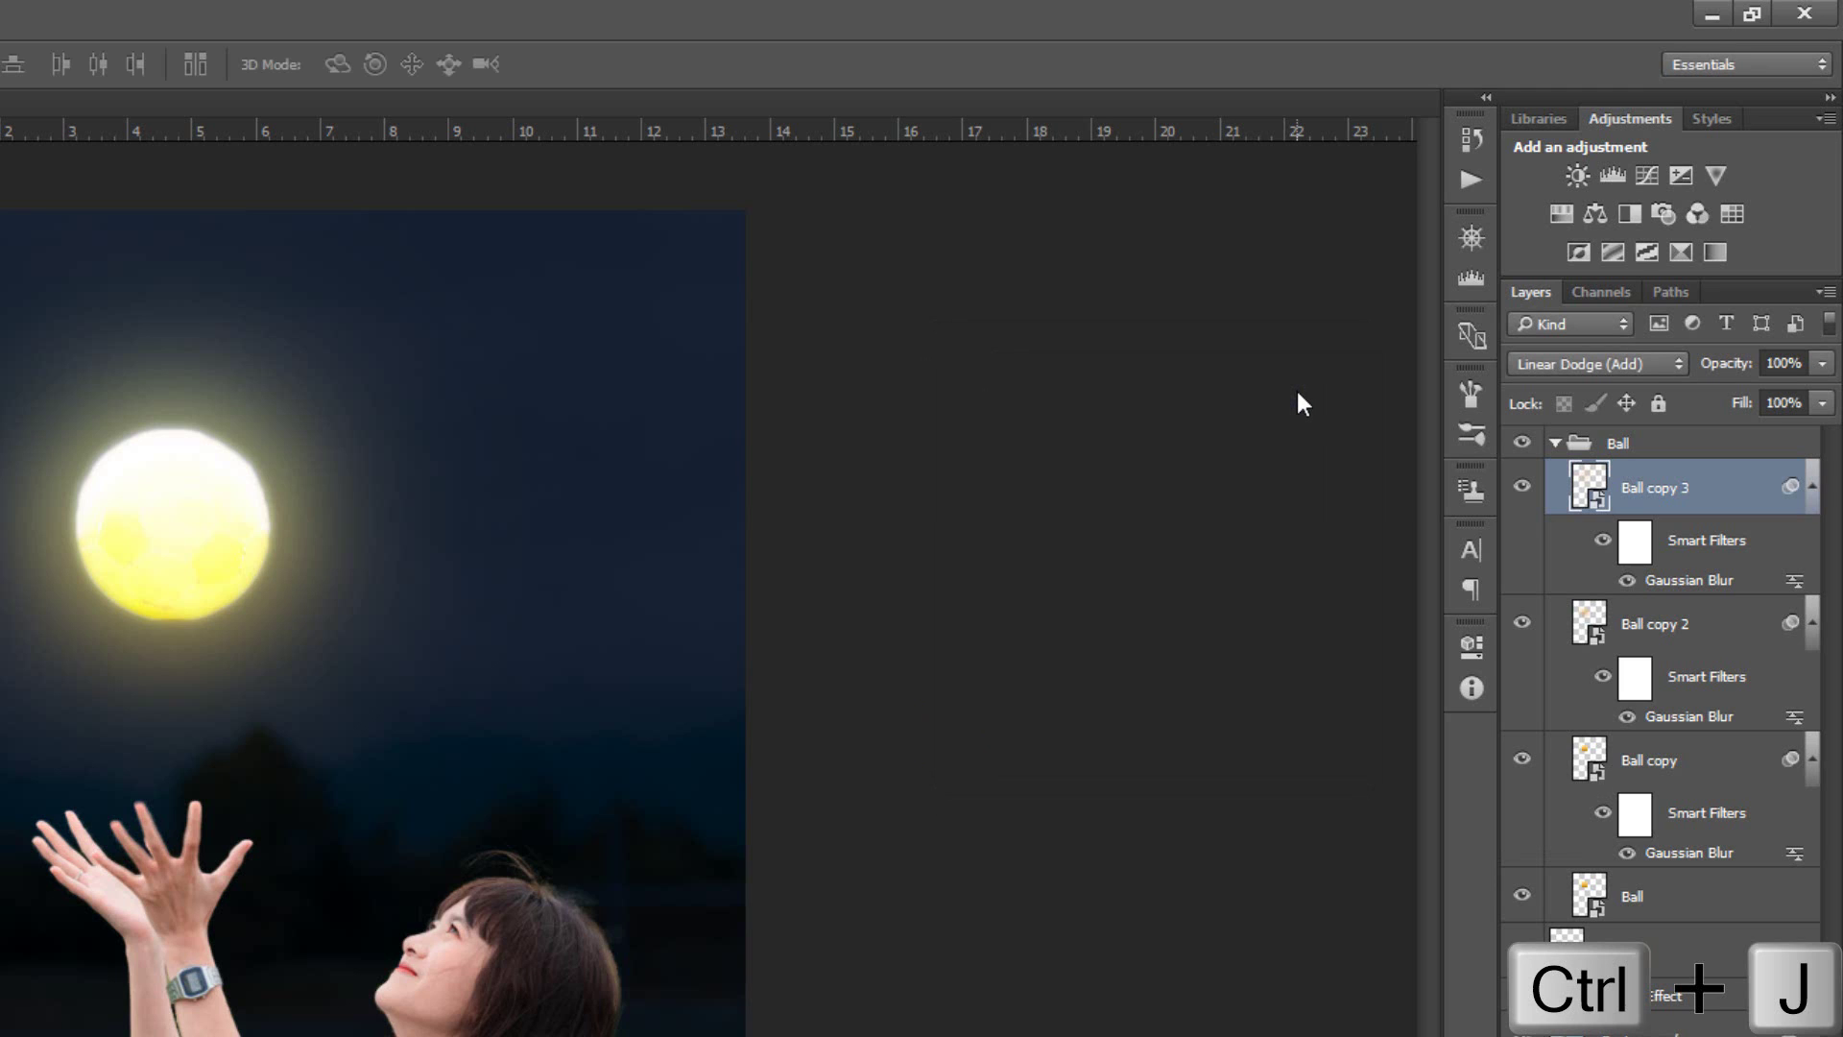
key("ctrl+j")
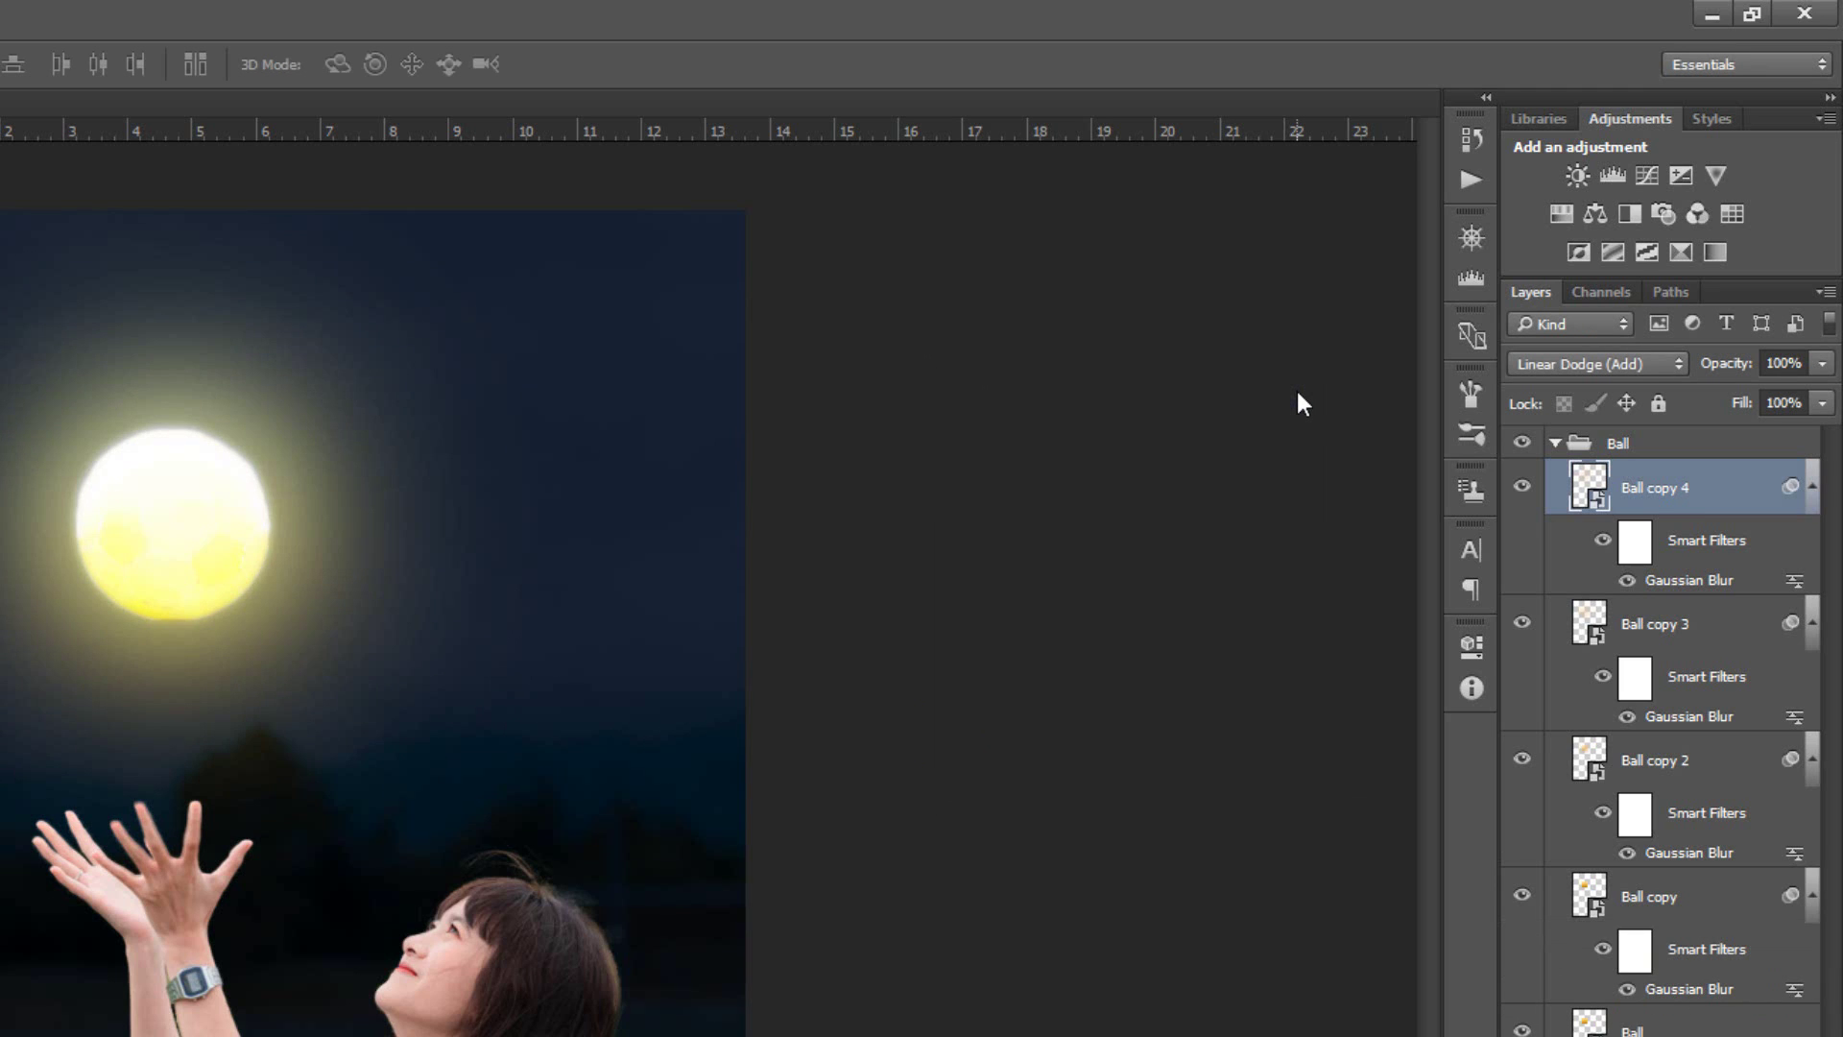
double_click(1687, 582)
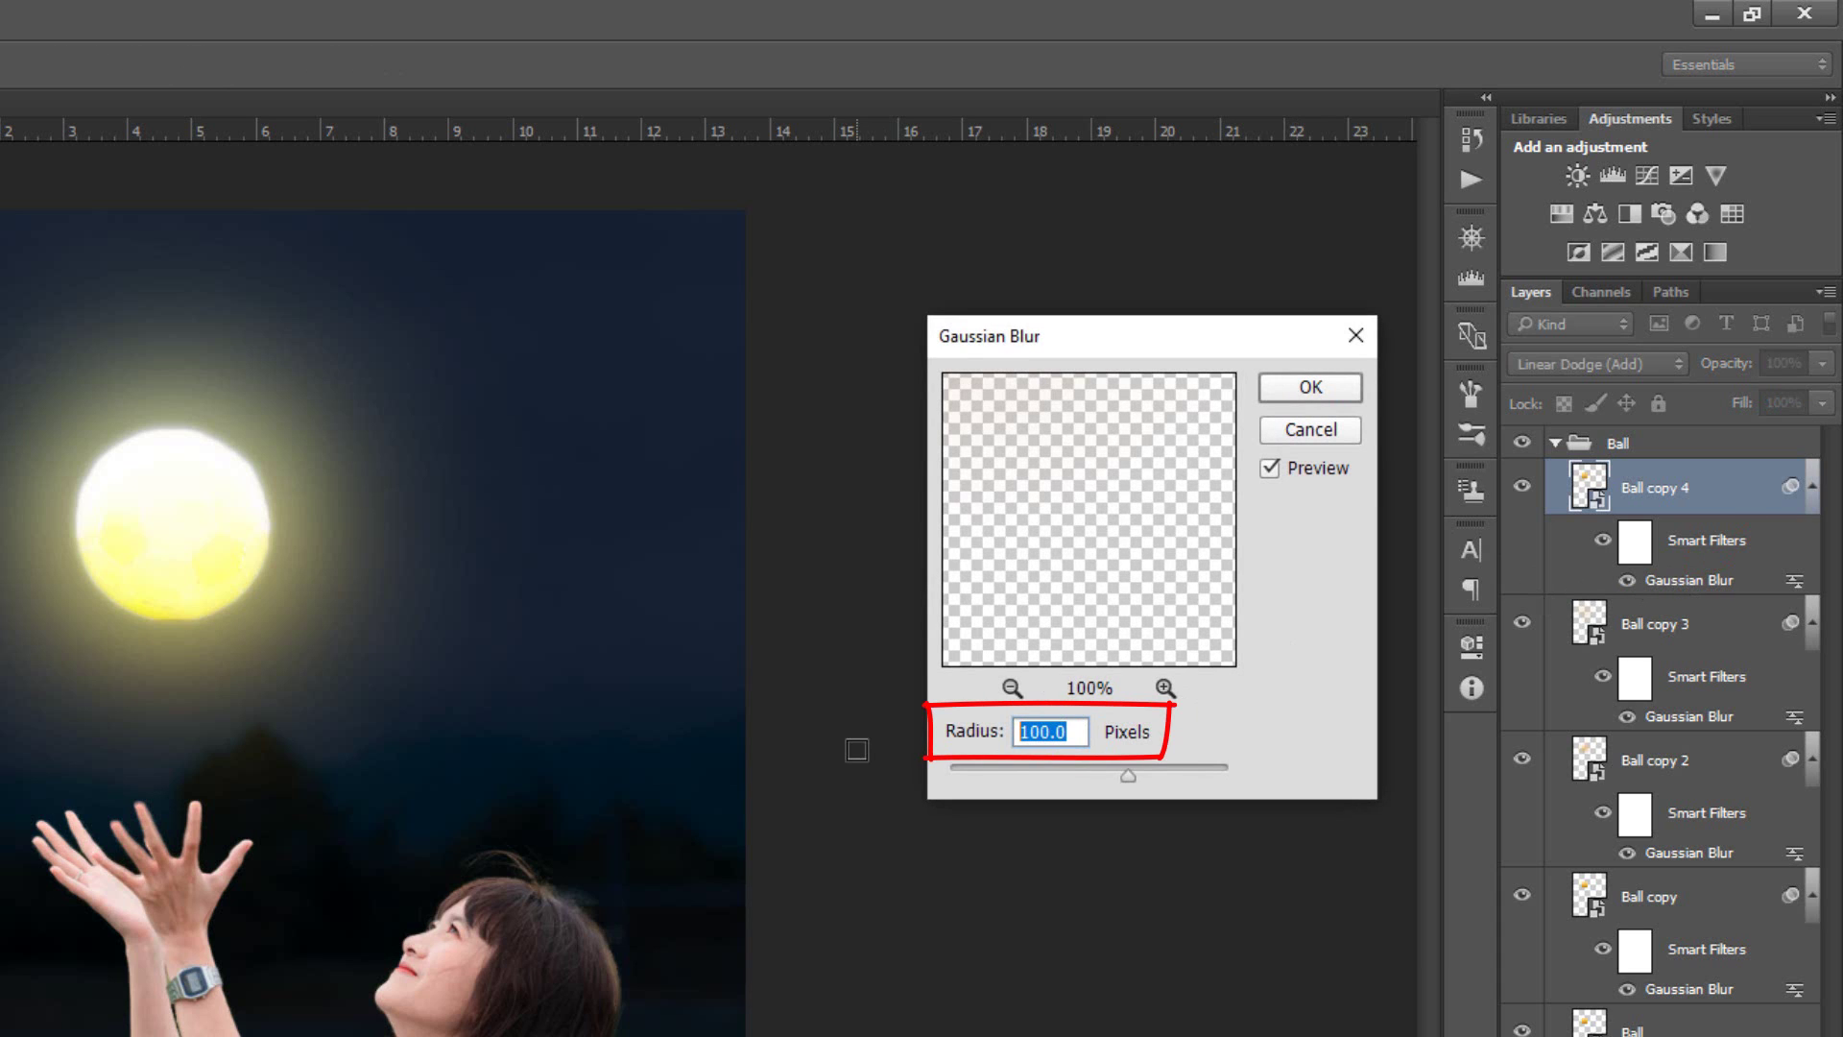
type("150")
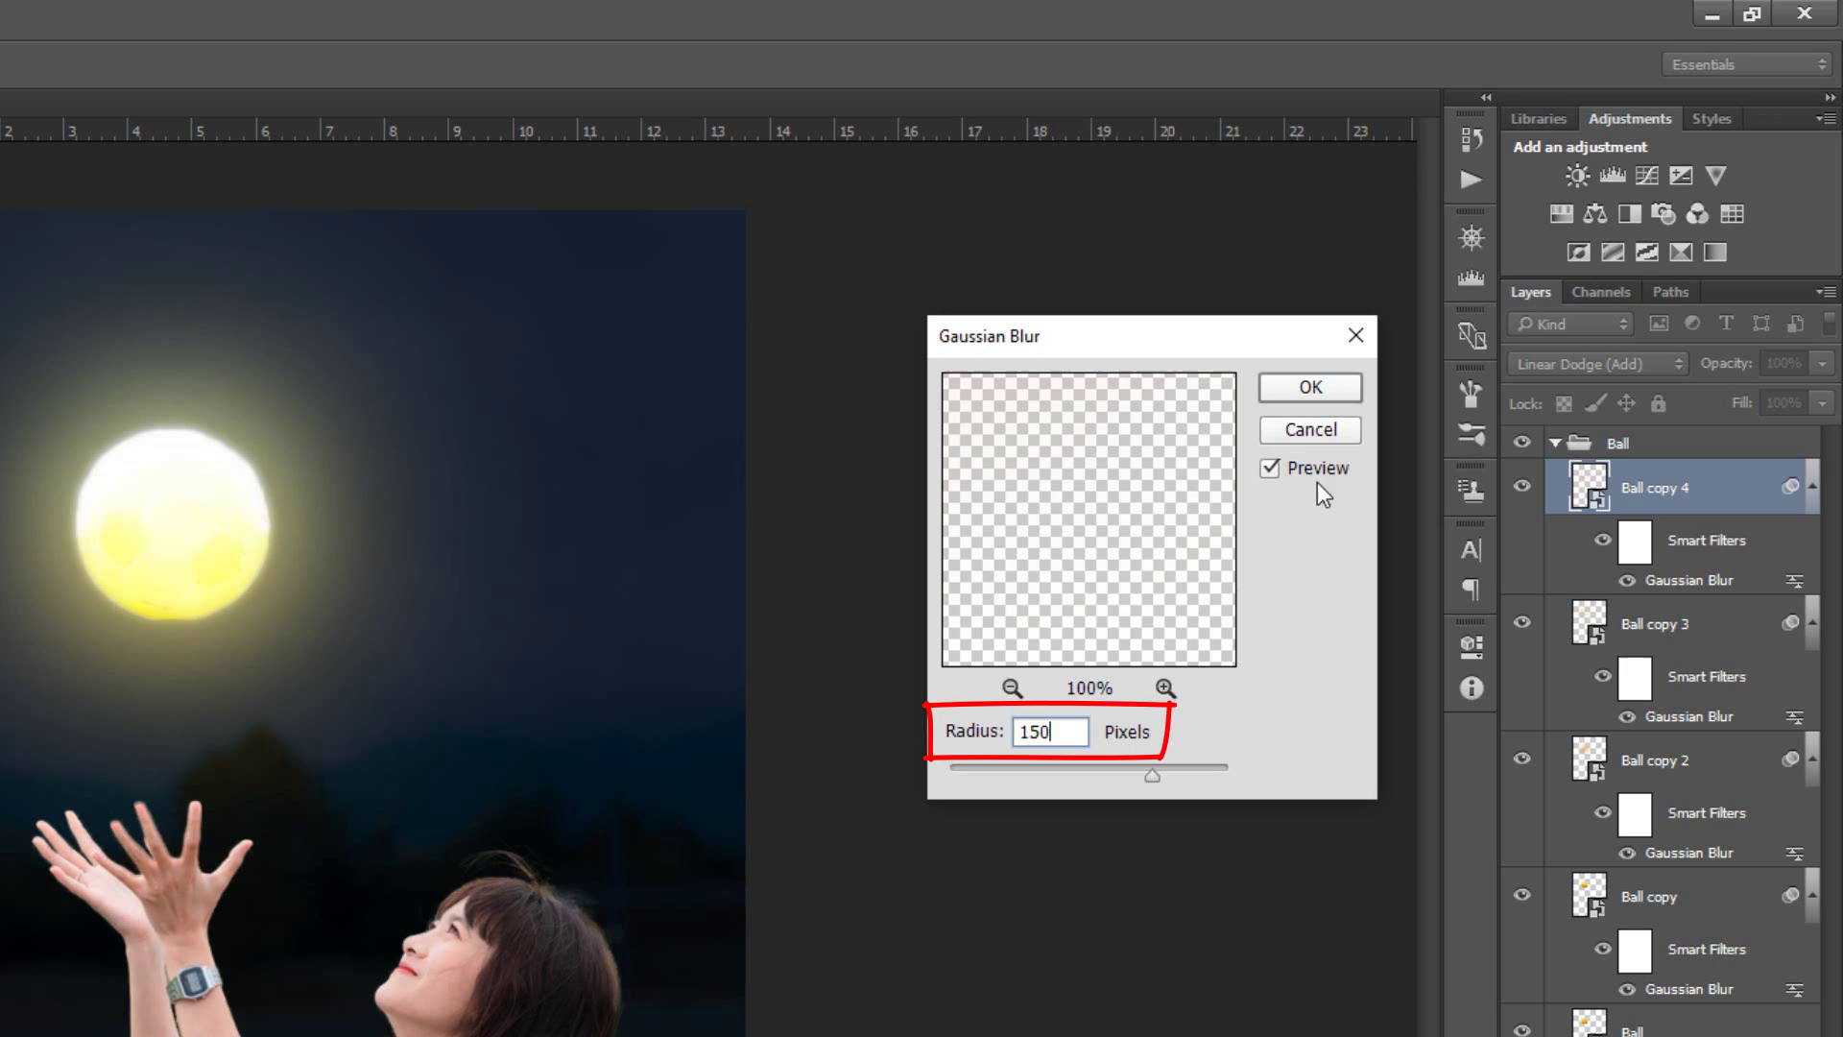
left_click(1328, 387)
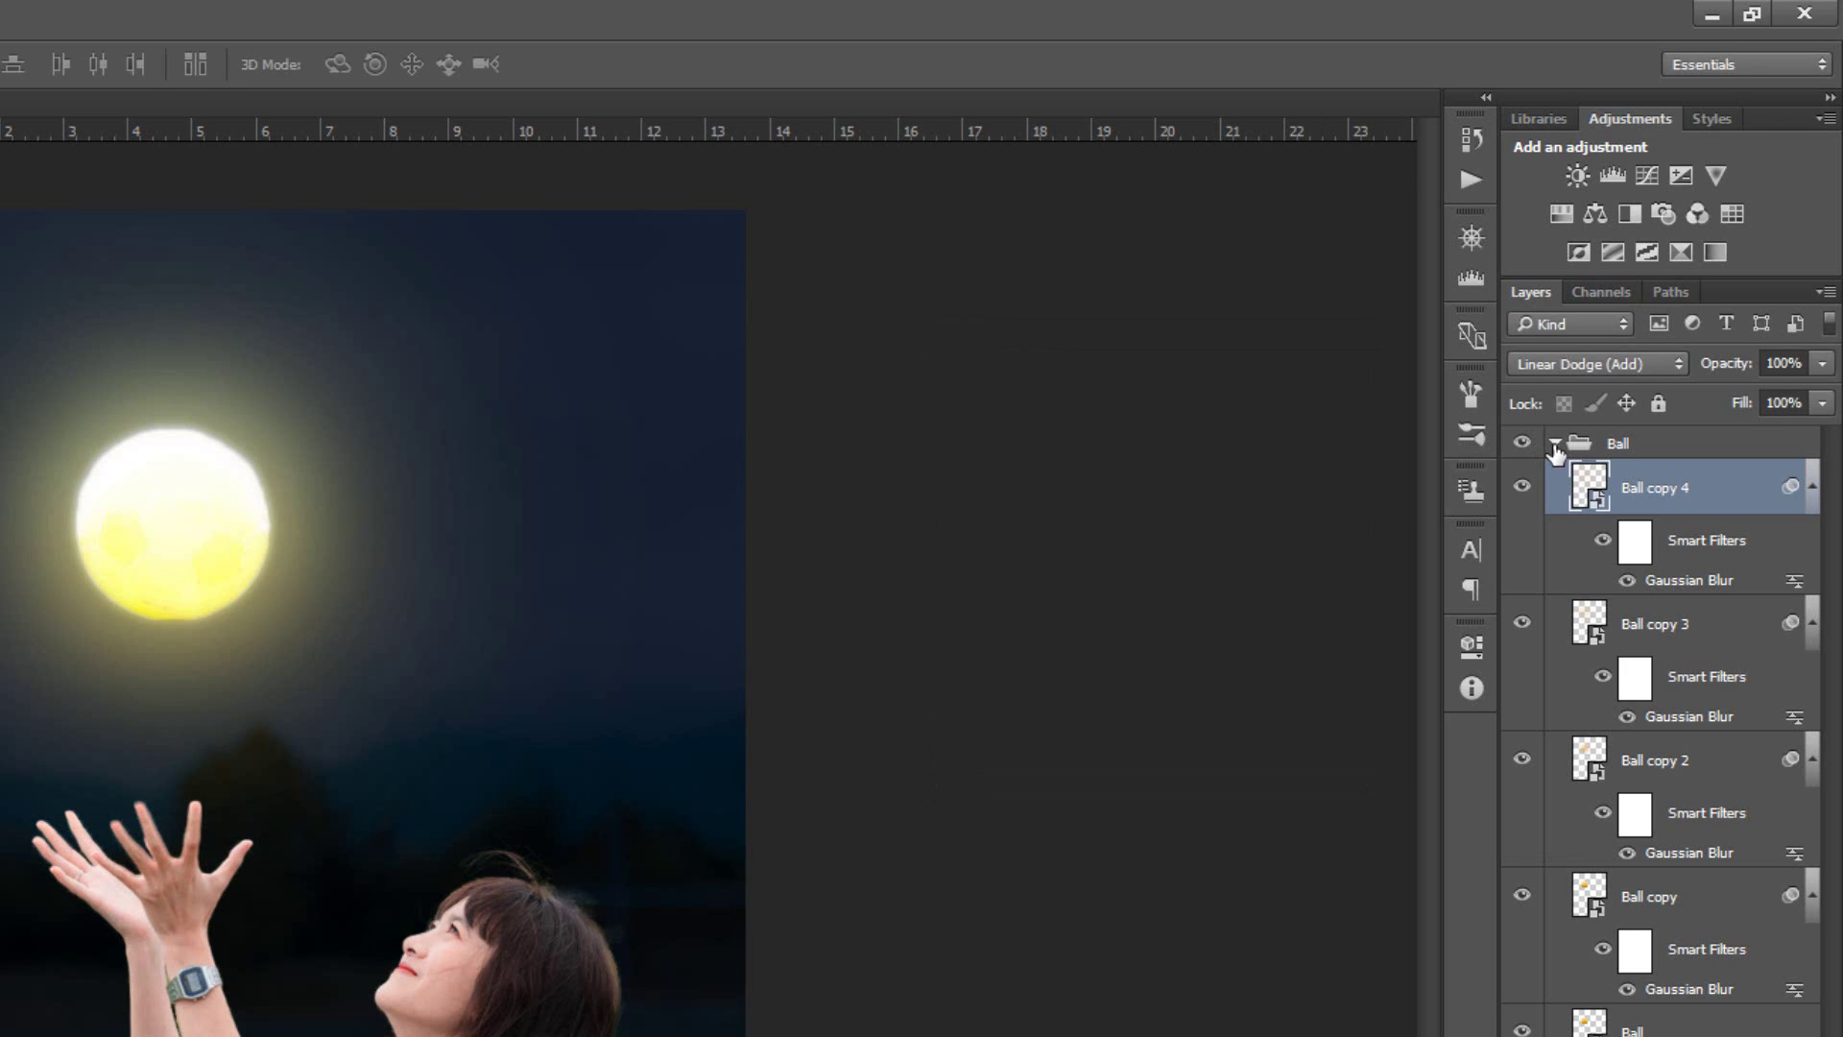
left_click(1555, 444)
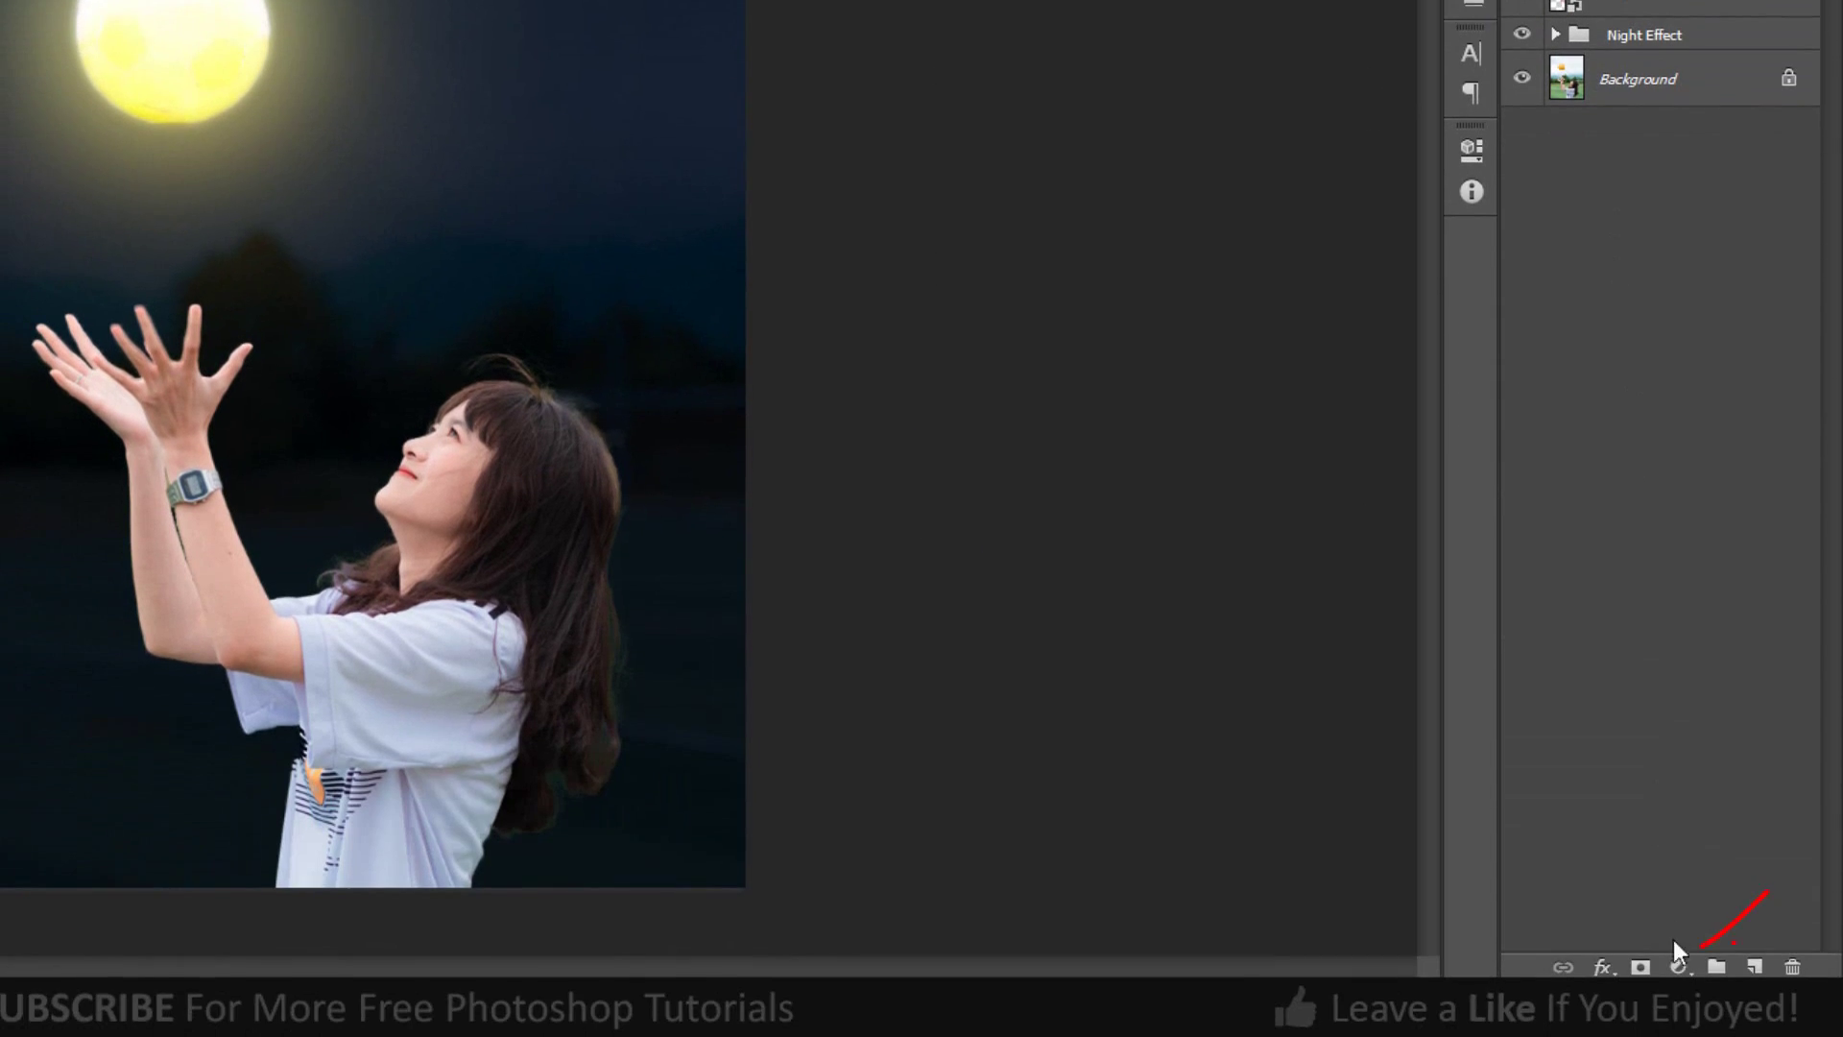
Add a Hue/Saturation adjustment layer clipped to the Ball group and enable Colorize
left_click(1678, 966)
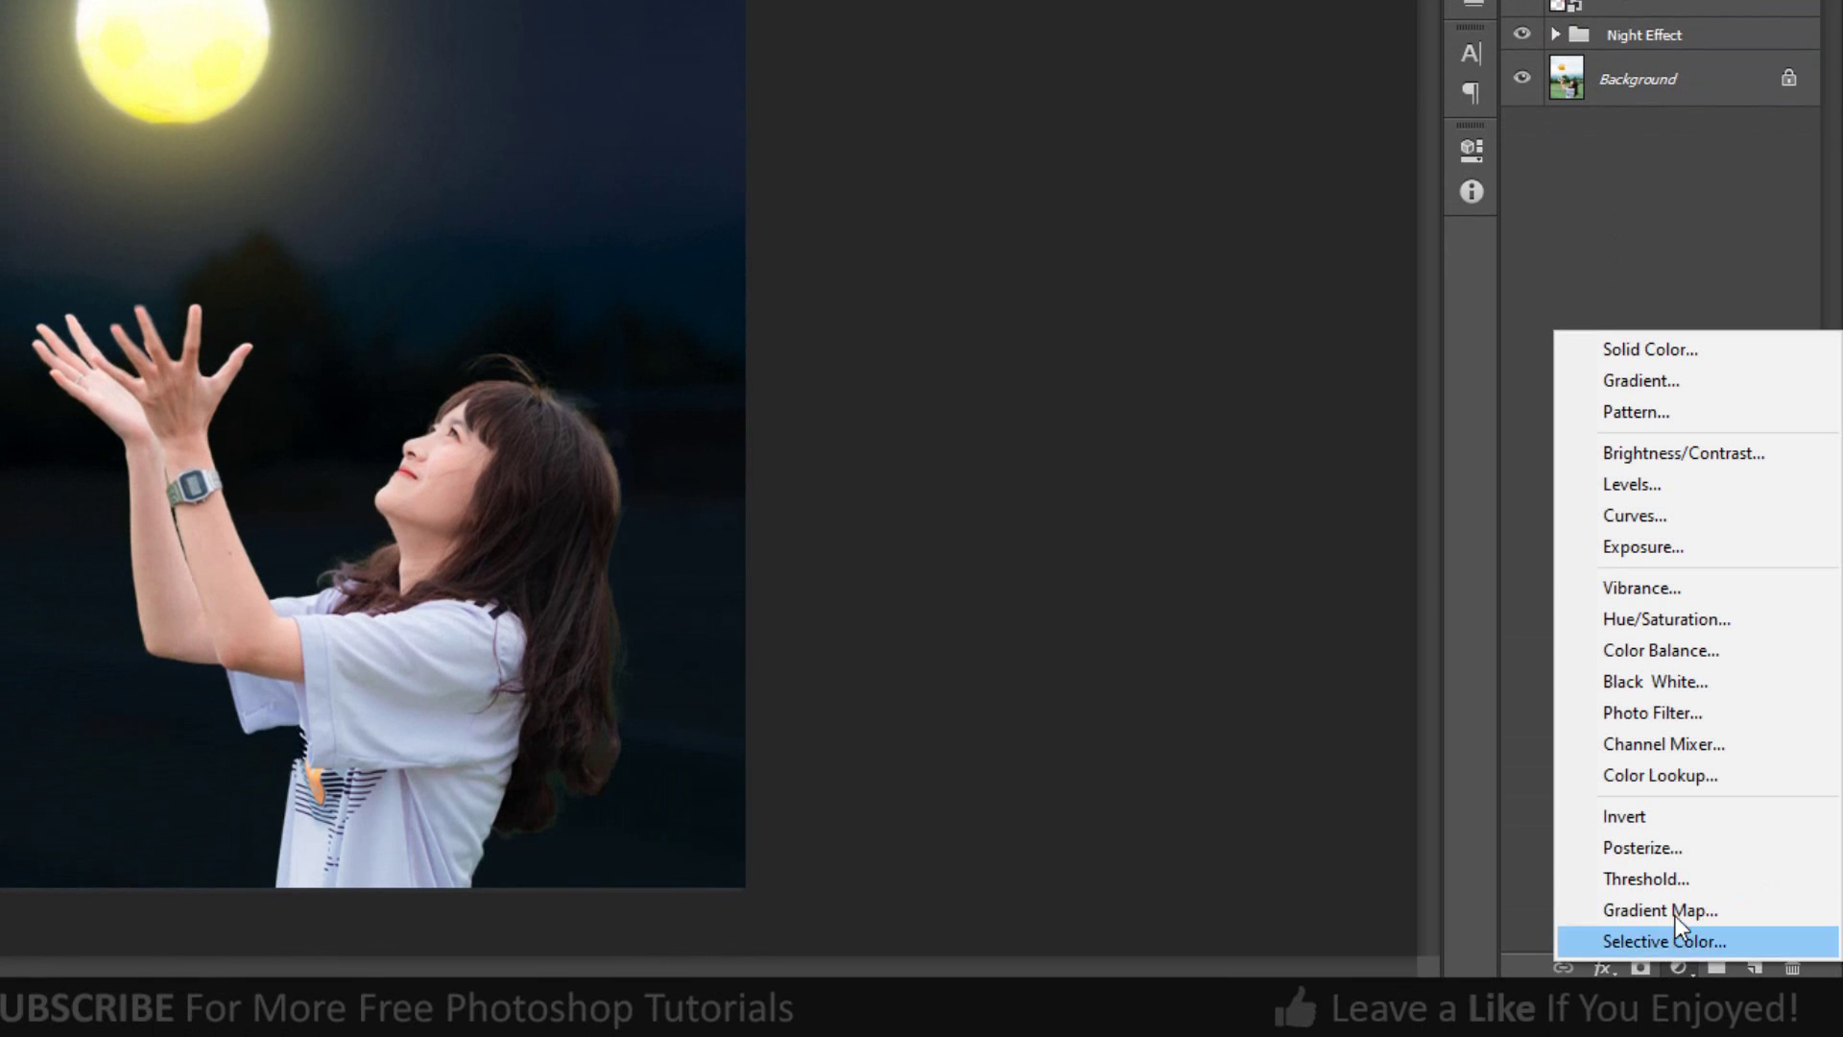
left_click(1689, 624)
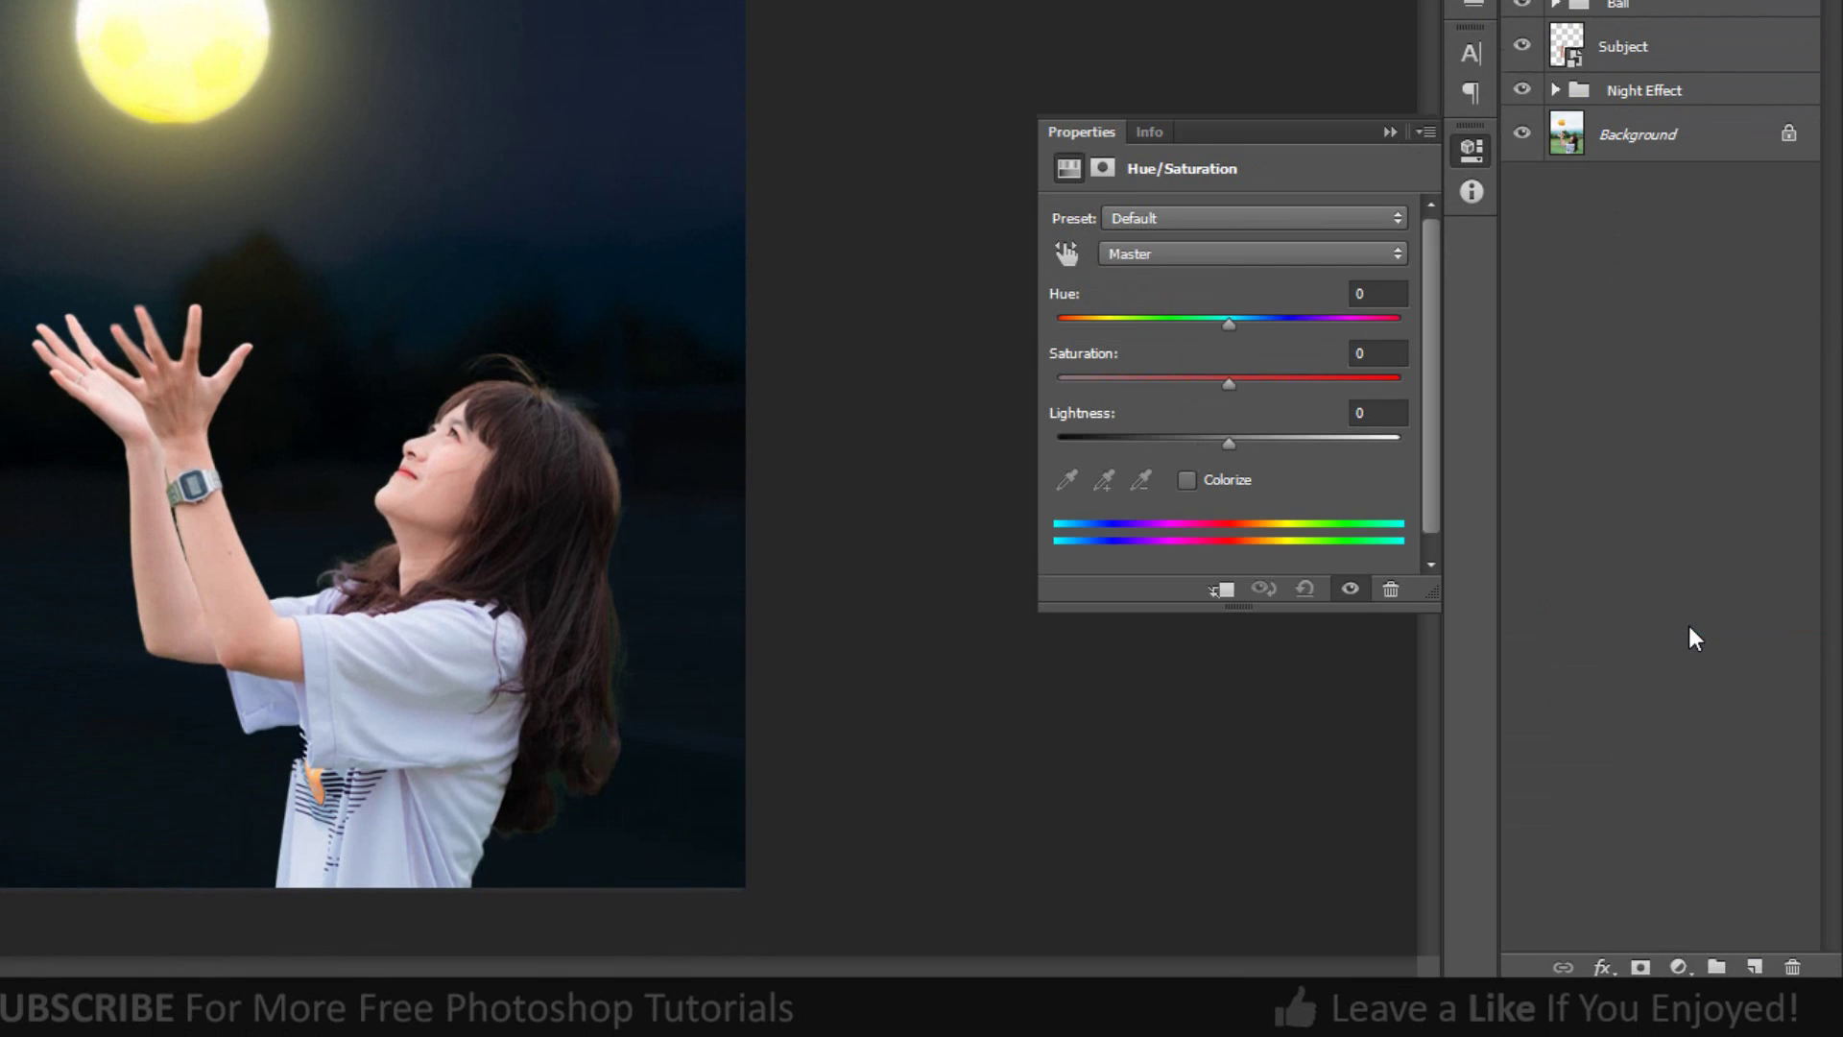
left_click(1221, 589)
left_click(1187, 480)
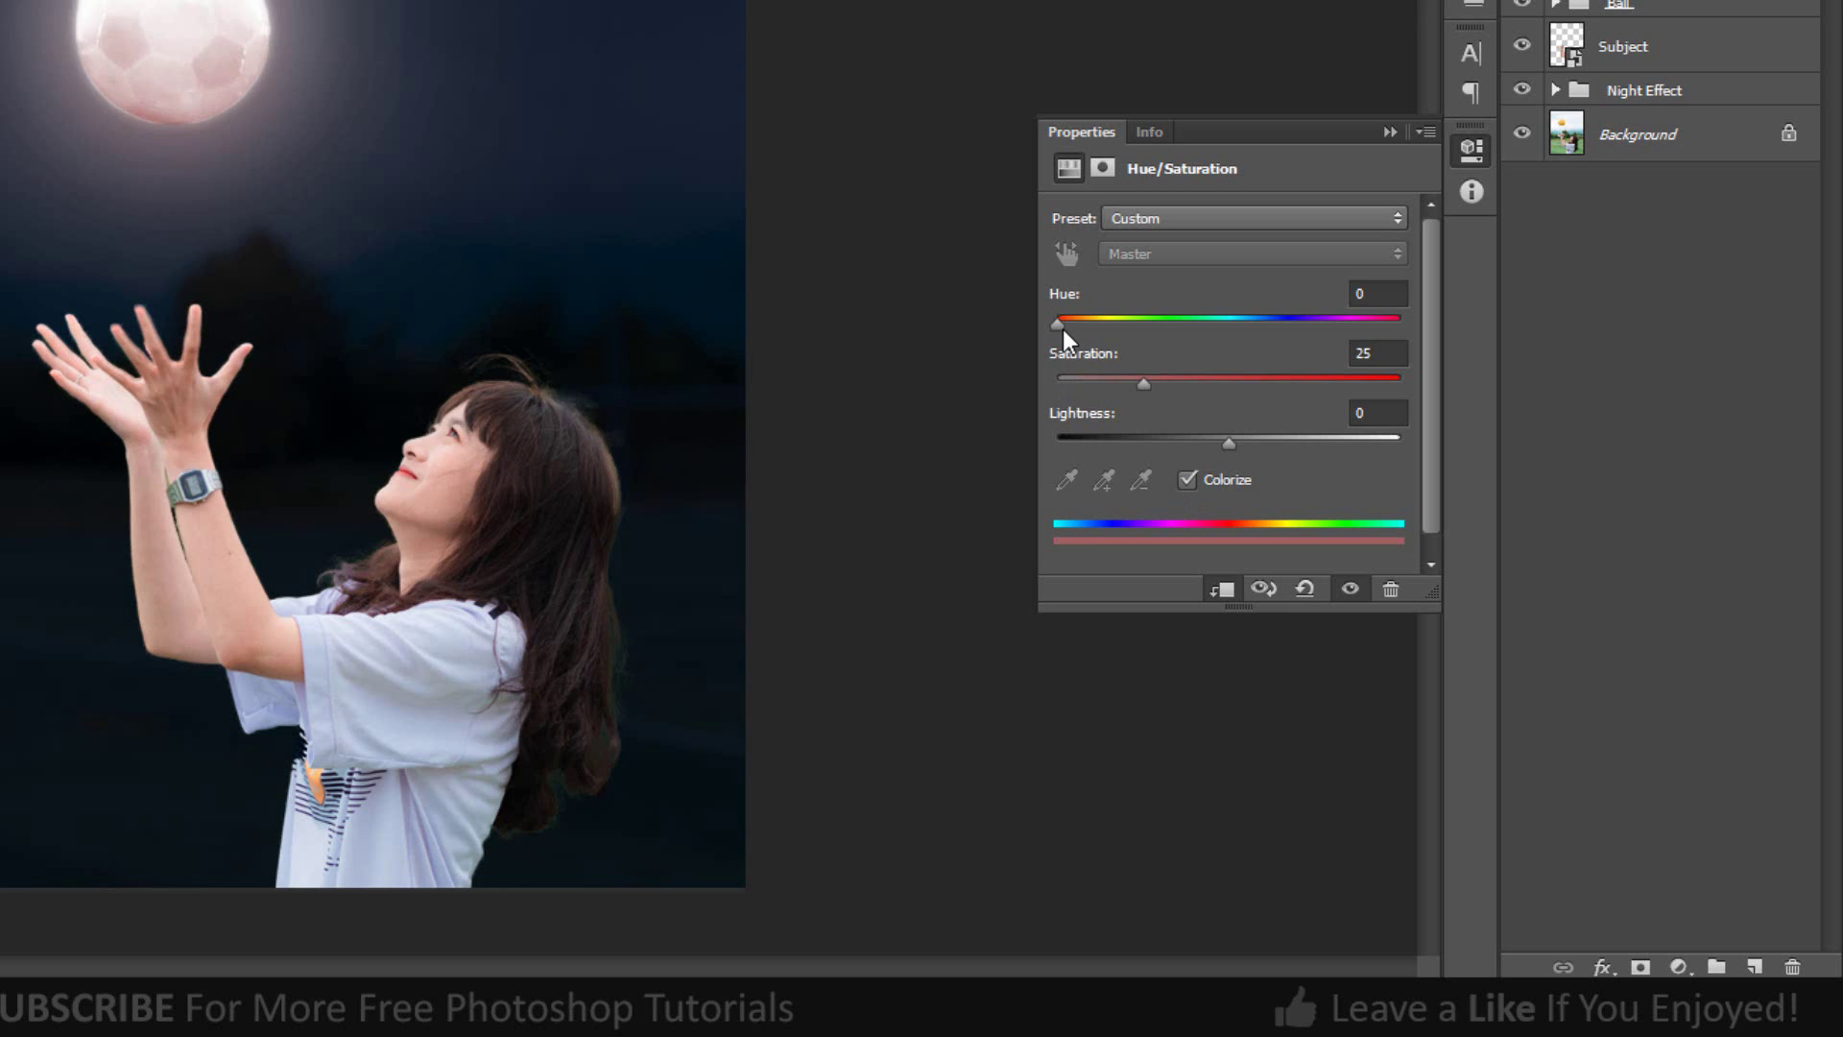
Tint the ball's glow cyan with Hue 180, Saturation 100 and Lightness -18
left_click_drag(1060, 326, 1230, 334)
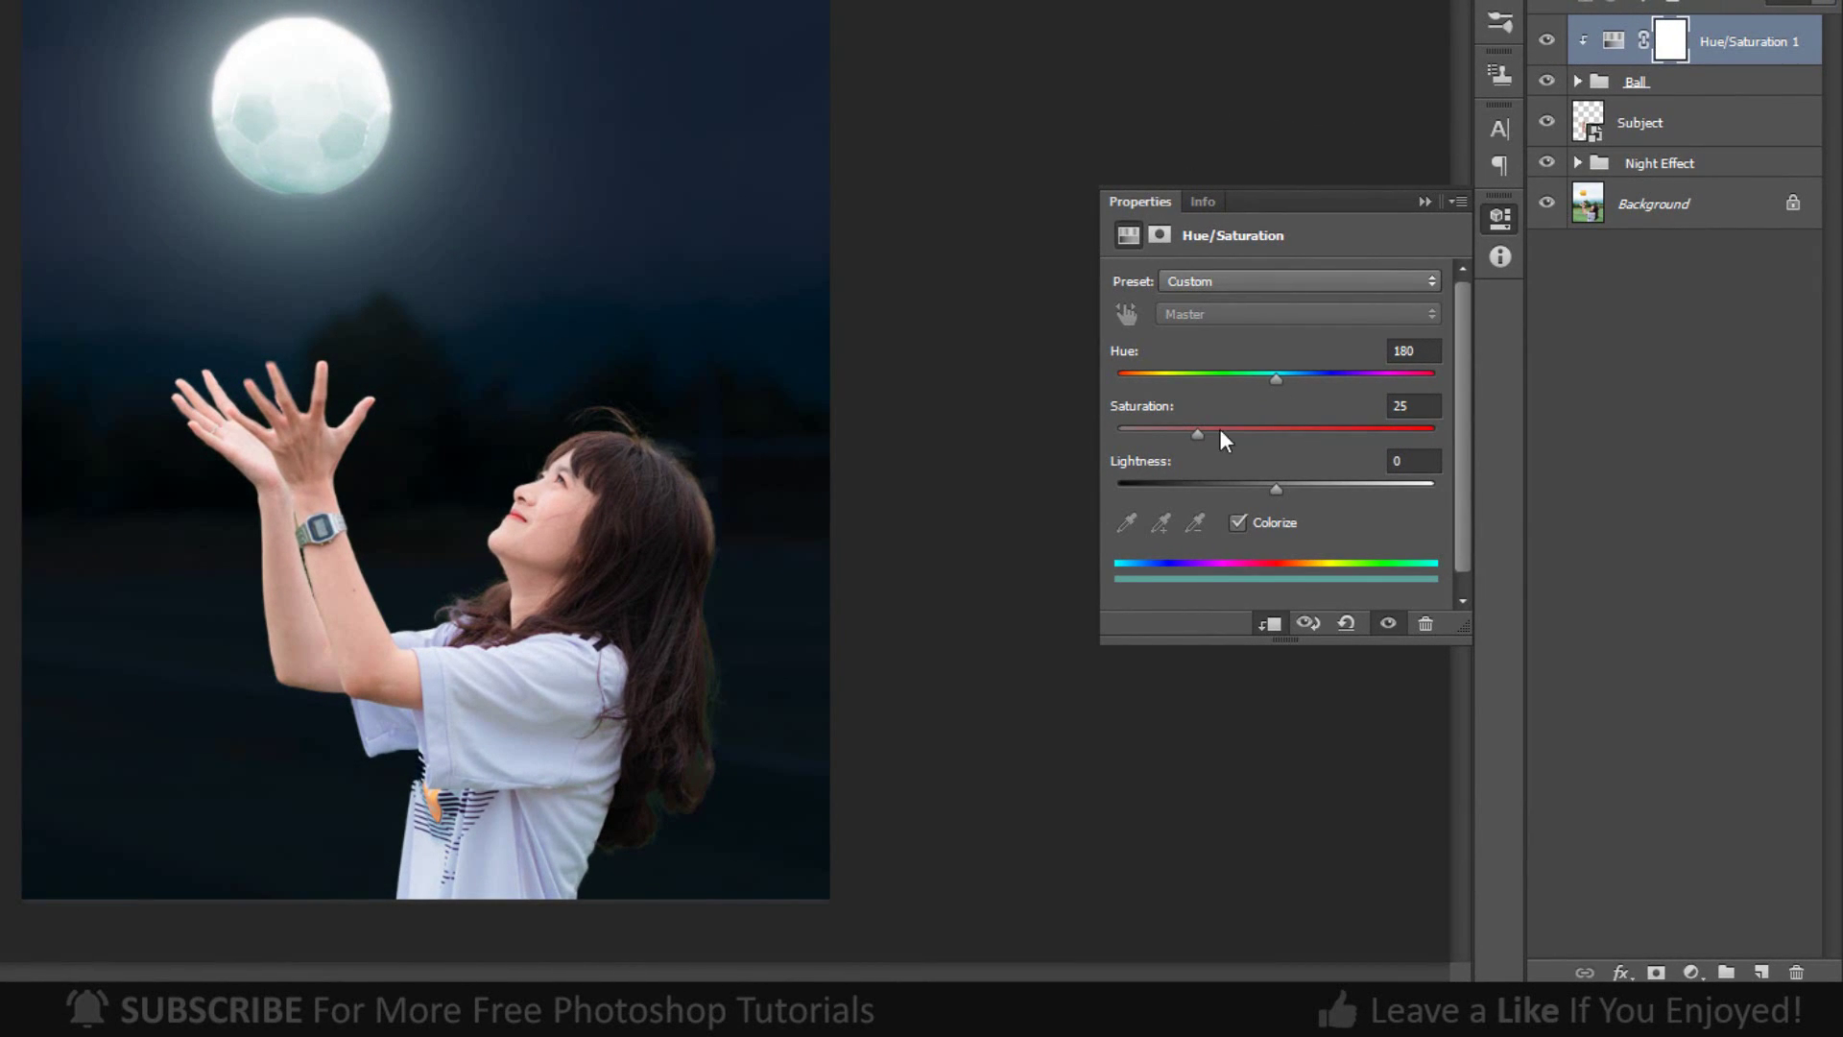
left_click_drag(1220, 431, 1545, 438)
mouse_move(1281, 491)
left_mouse_down()
mouse_move(1223, 496)
mouse_move(1250, 493)
left_mouse_up()
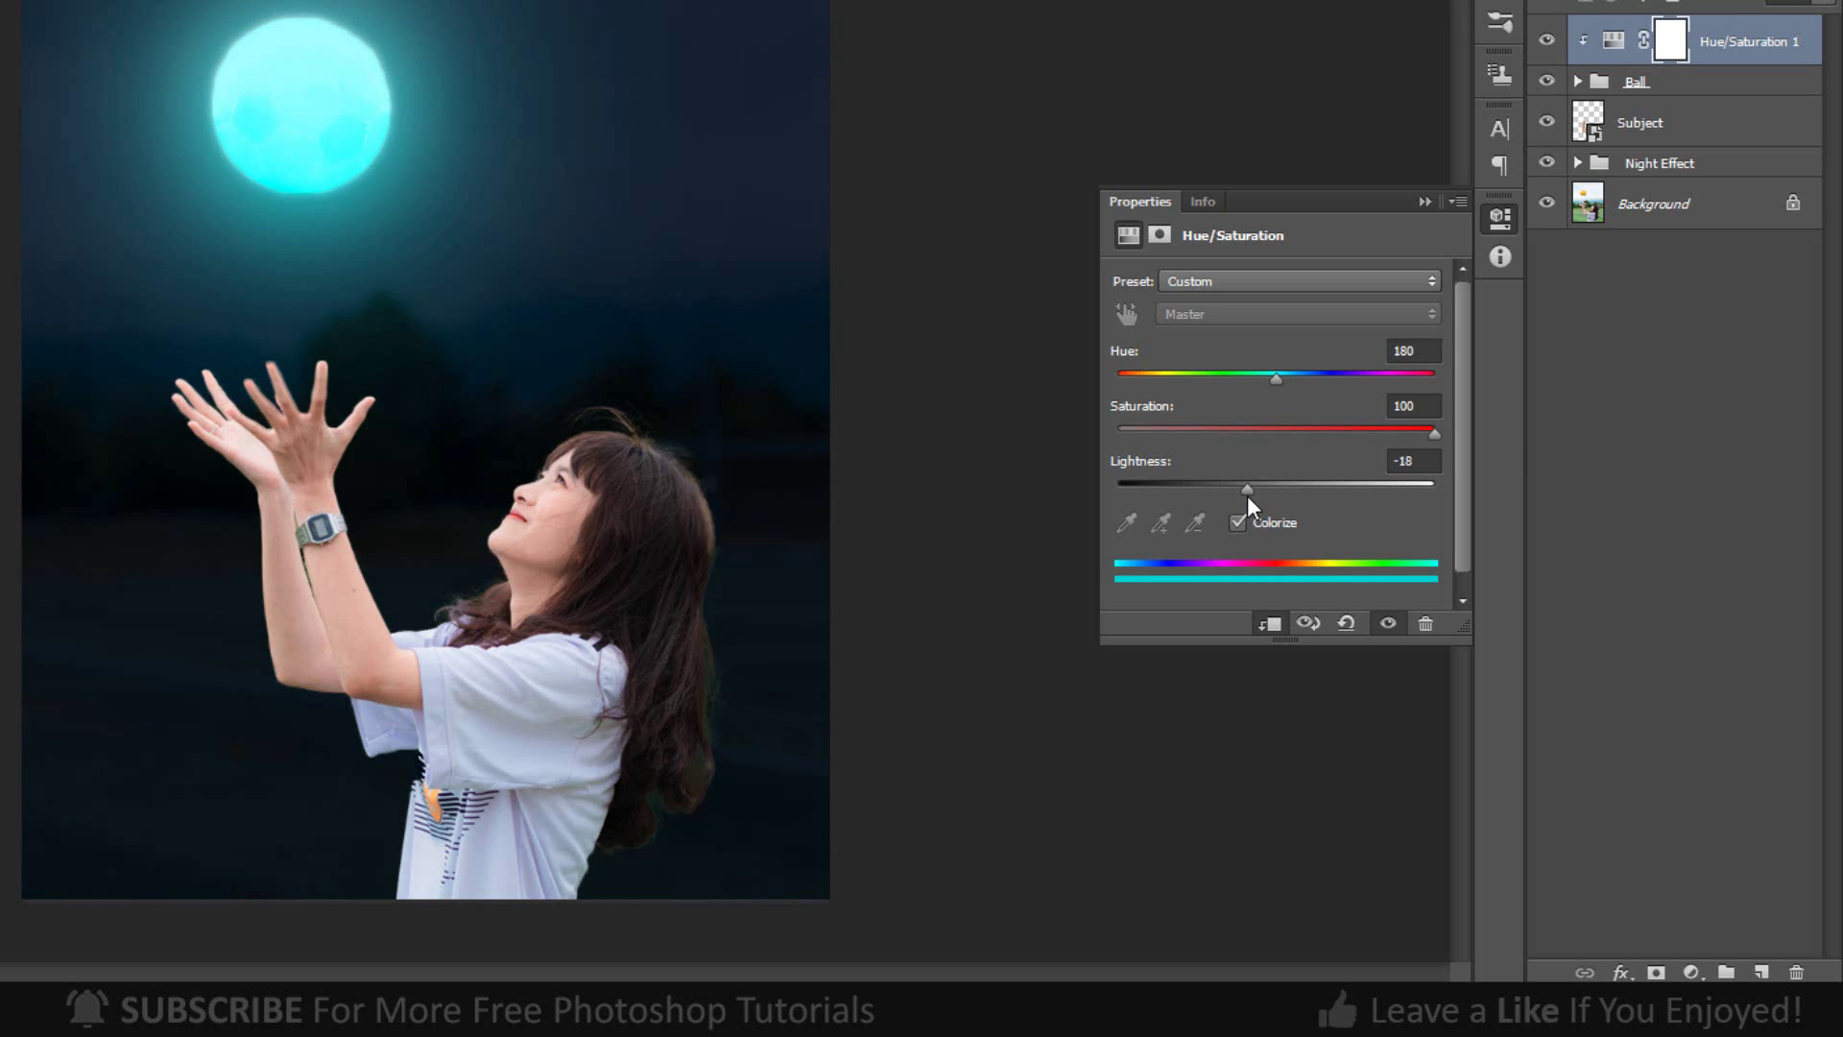
left_click(1425, 203)
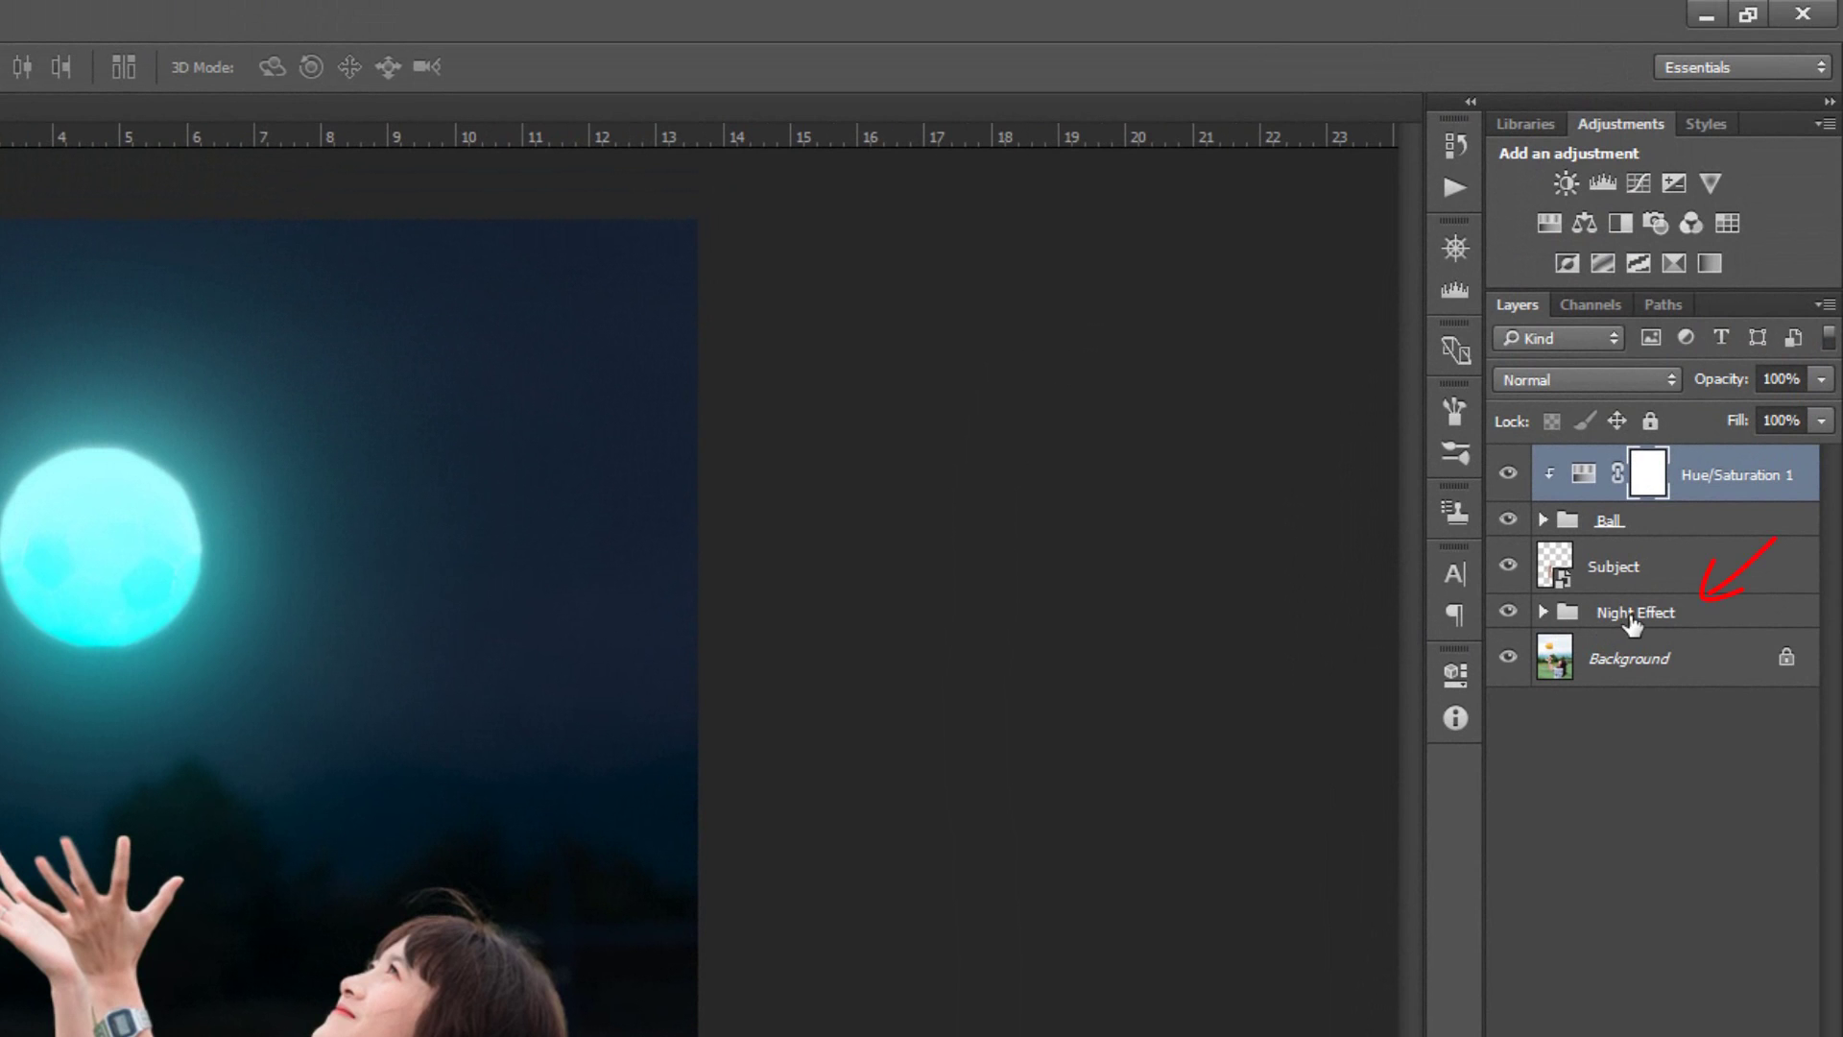
Add a layer mask to the Night Effect group and load the Subject layer's pixels as a selection
left_click(1631, 619)
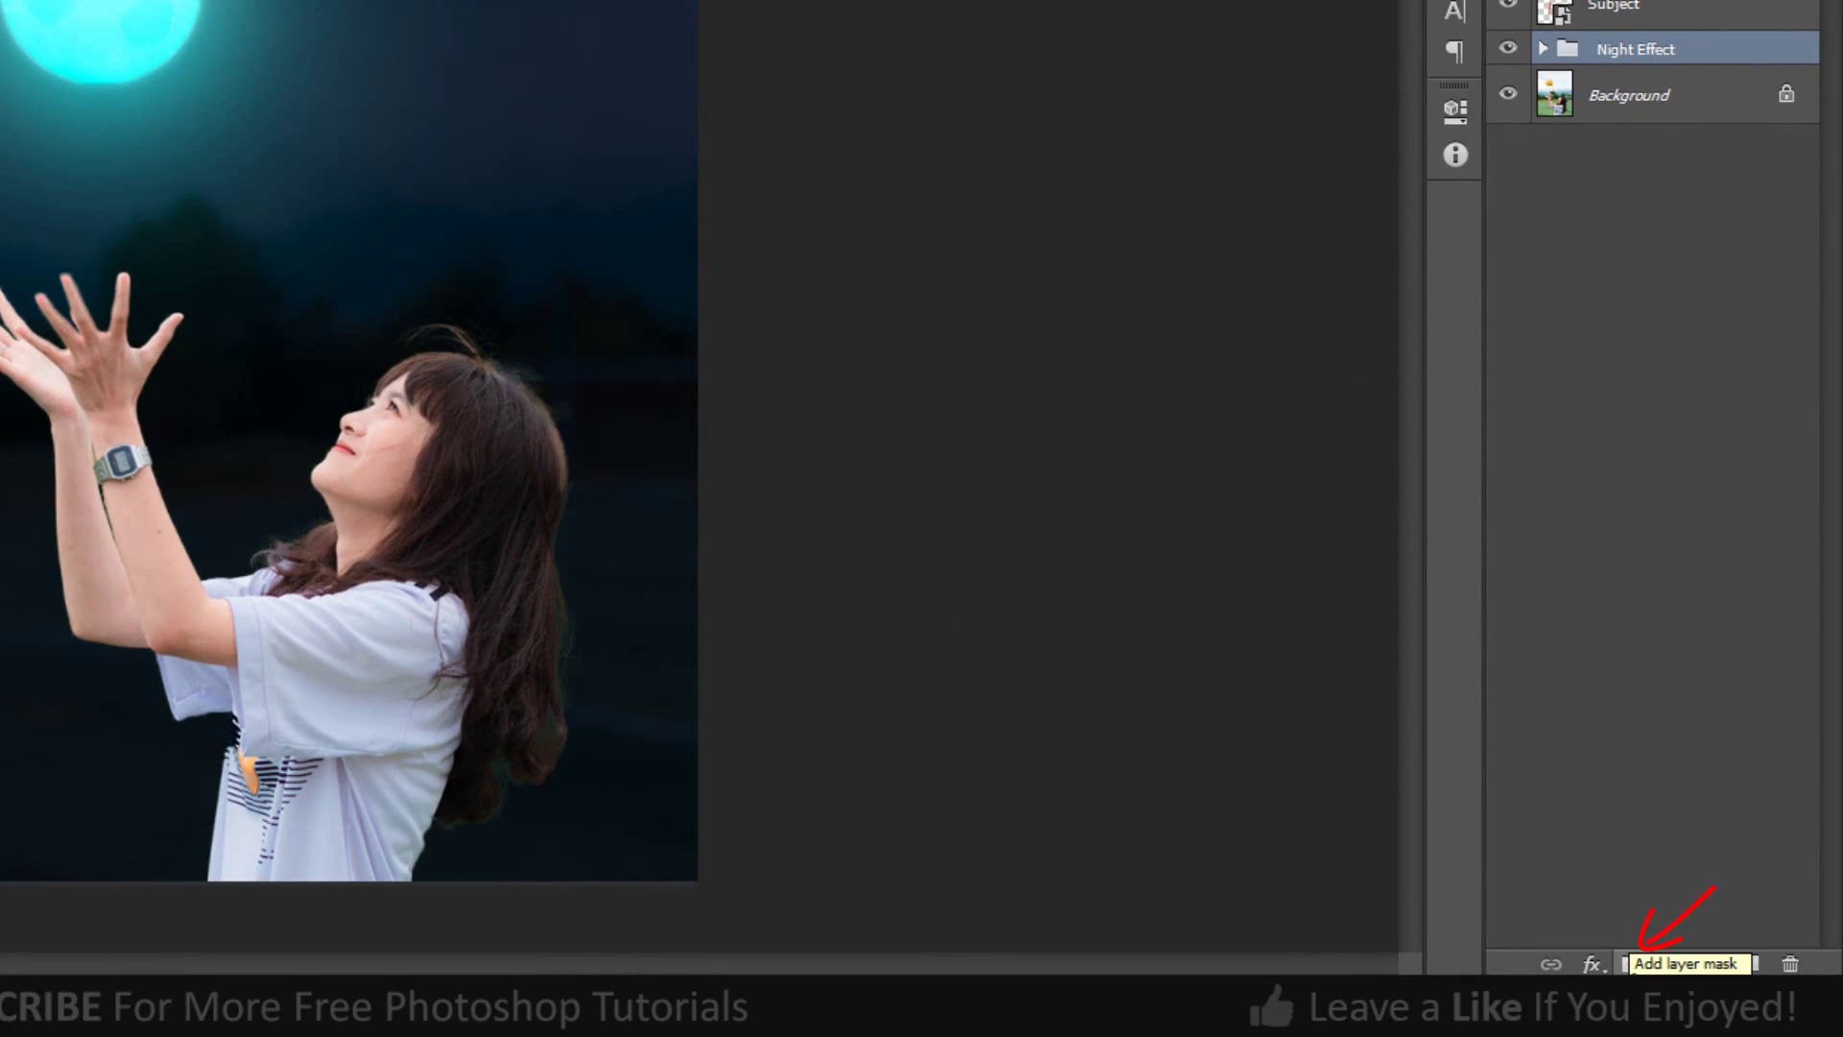
left_click(1628, 963)
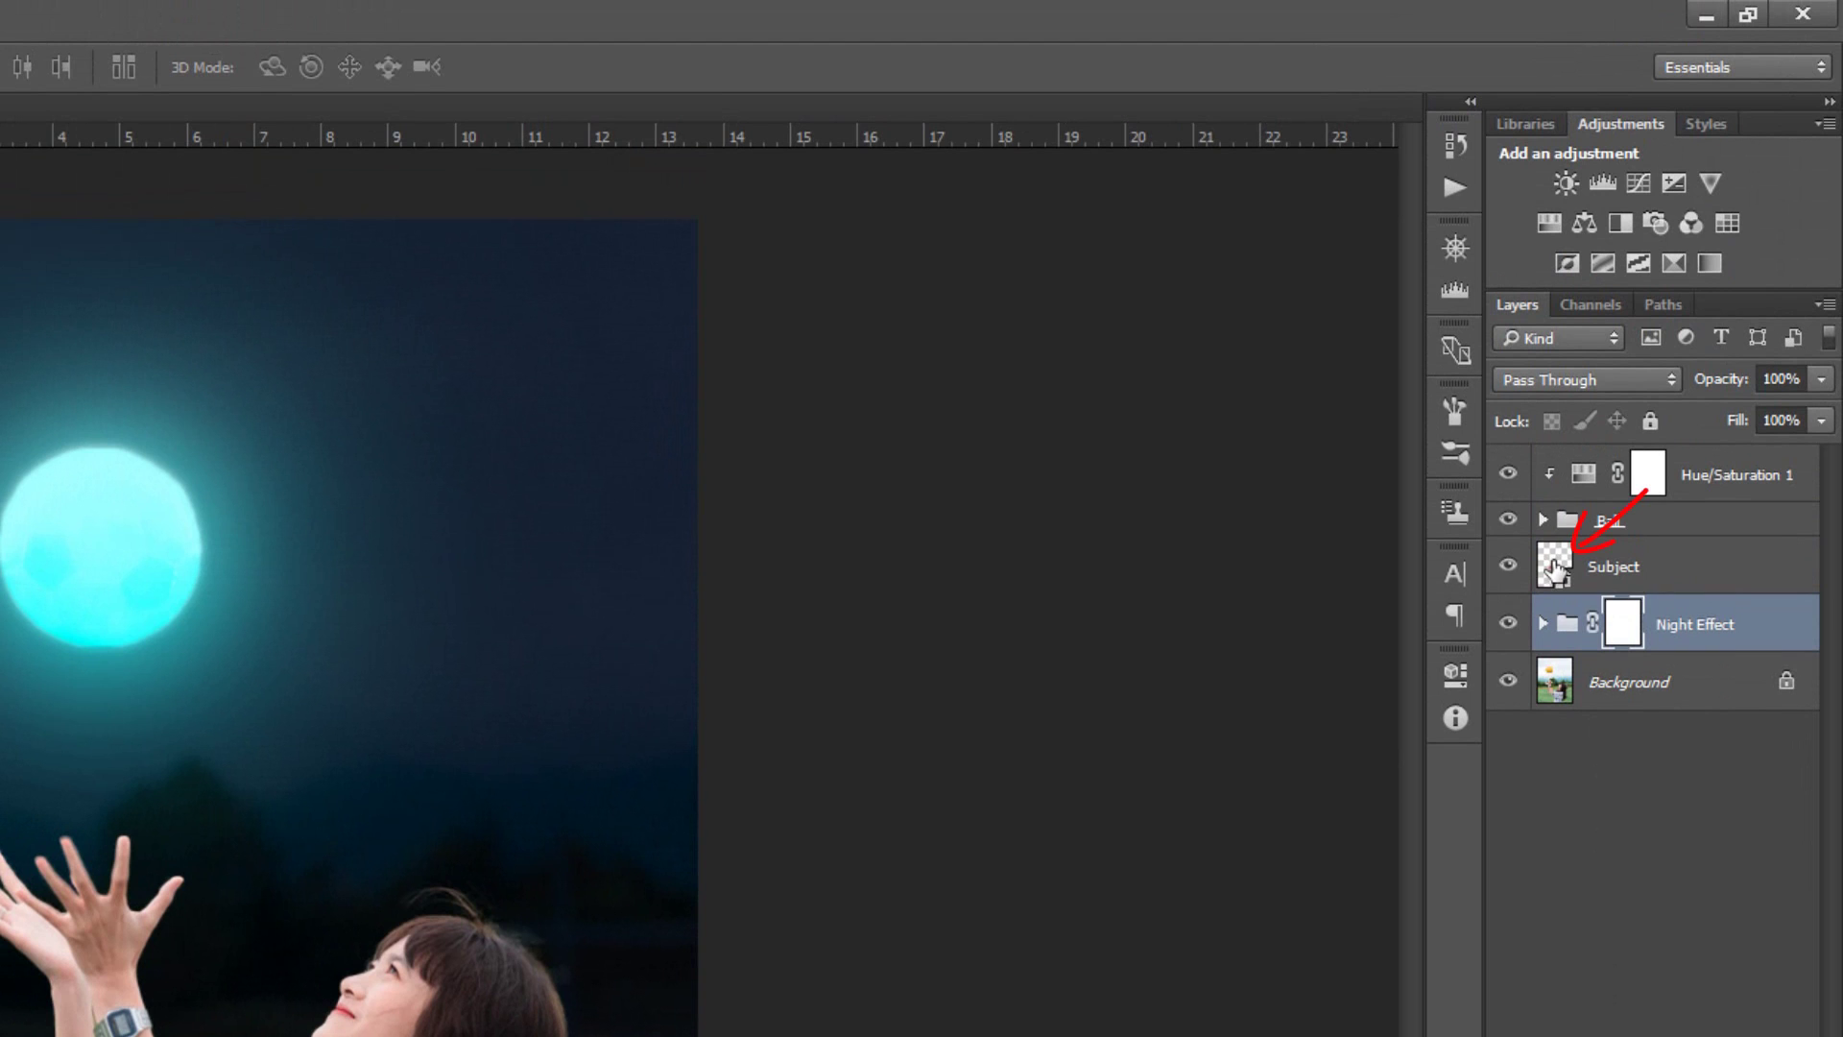
left_click(1552, 555)
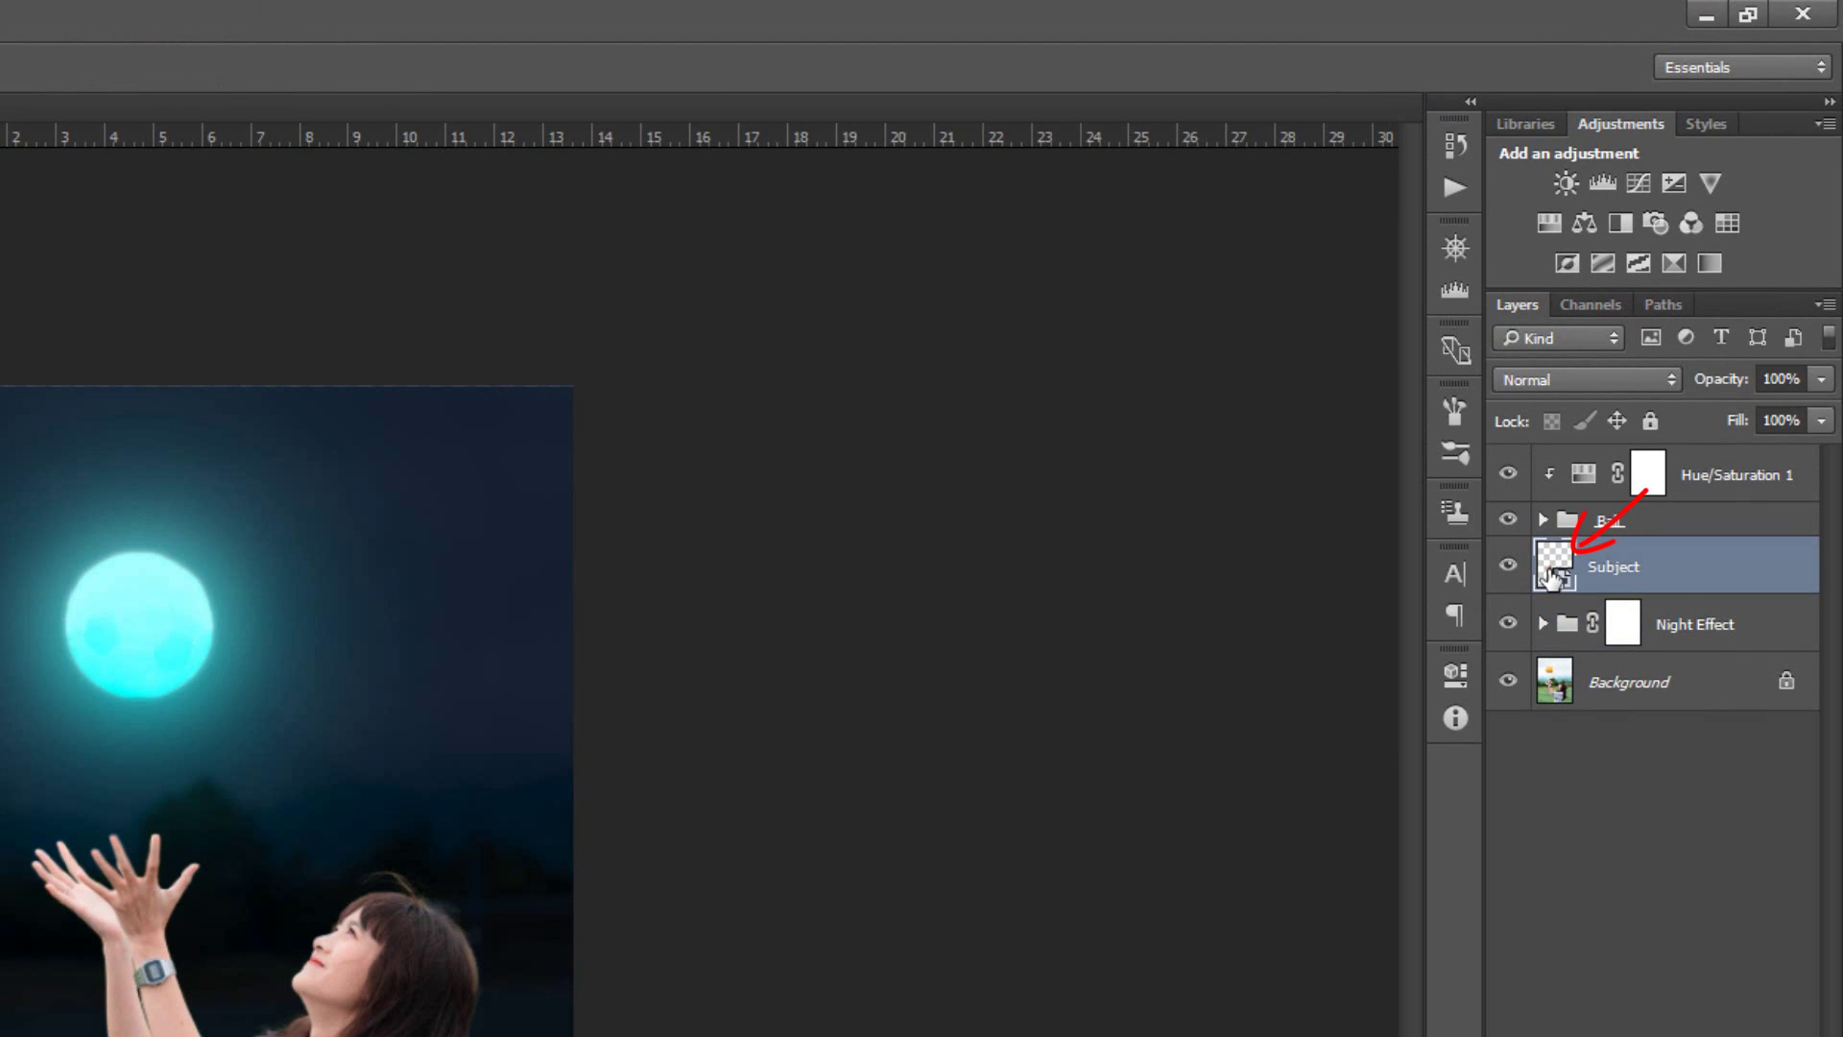
right_click(1553, 574)
left_click(1538, 675)
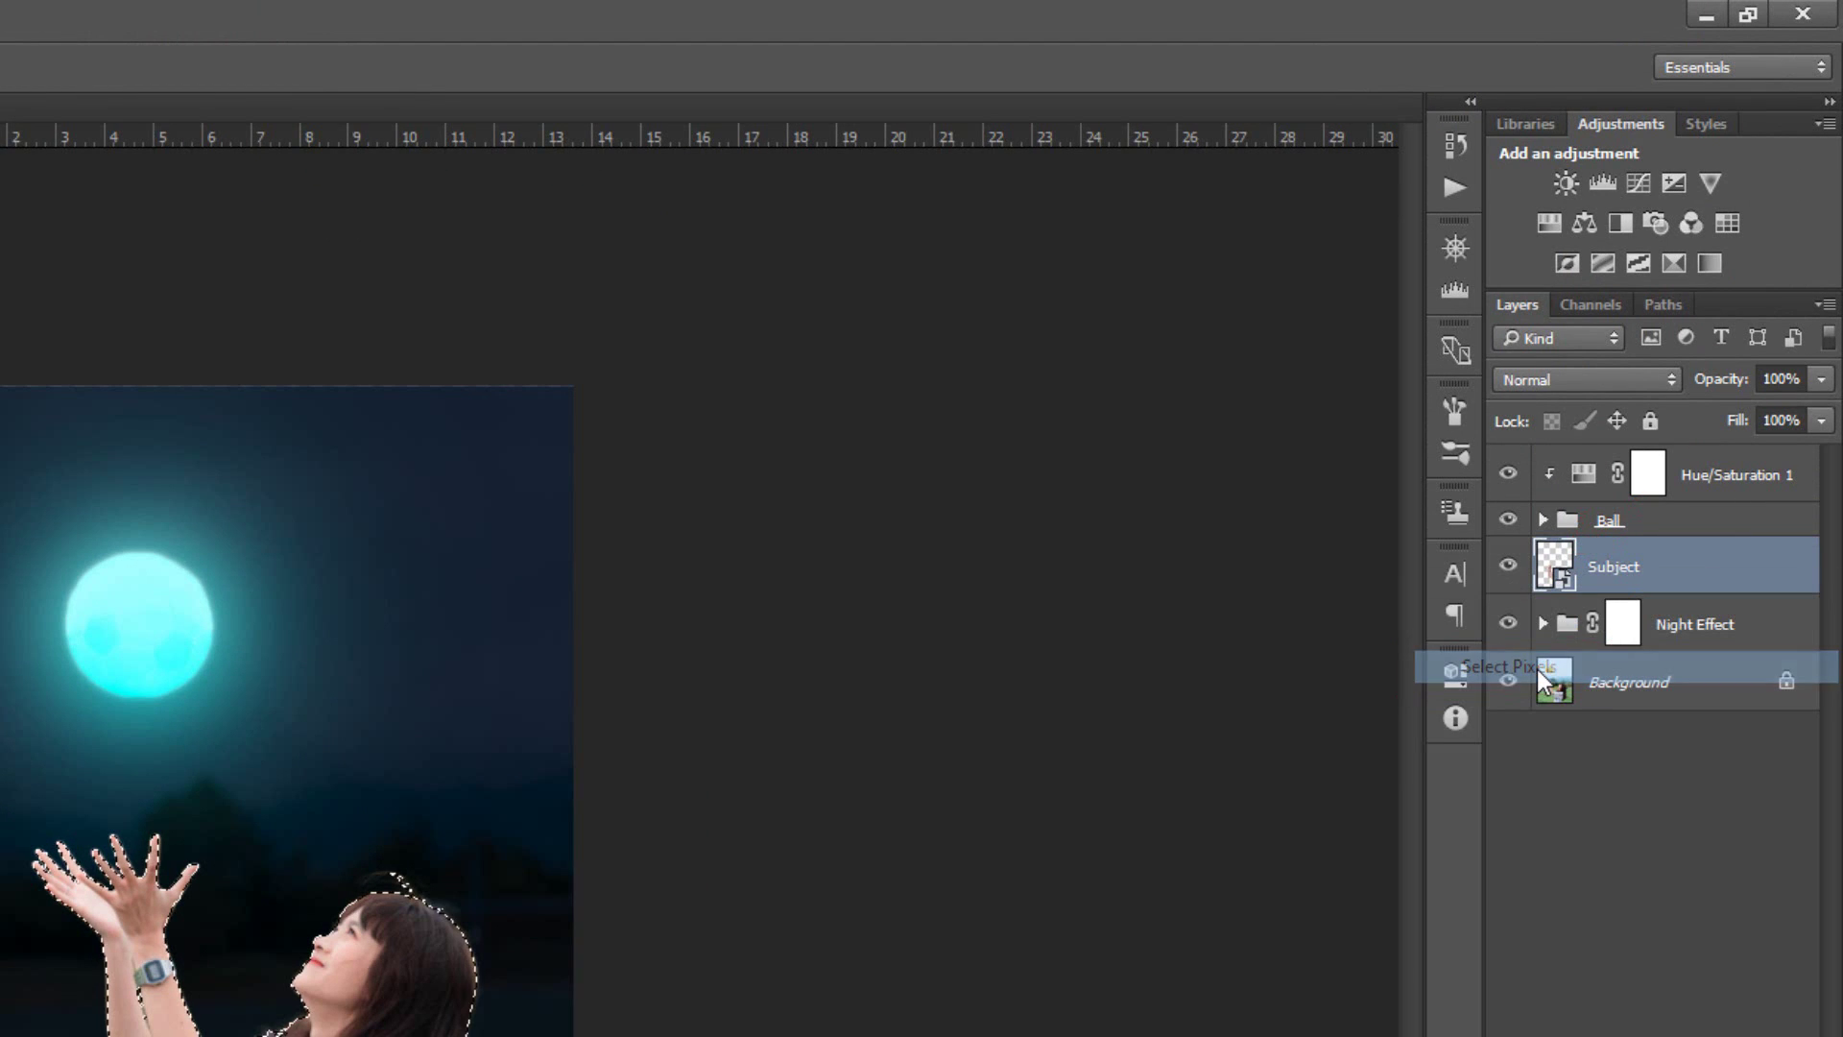
Hide the Subject layer and ready a soft round brush with 0% hardness for the Night Effect group's mask
left_click(1509, 567)
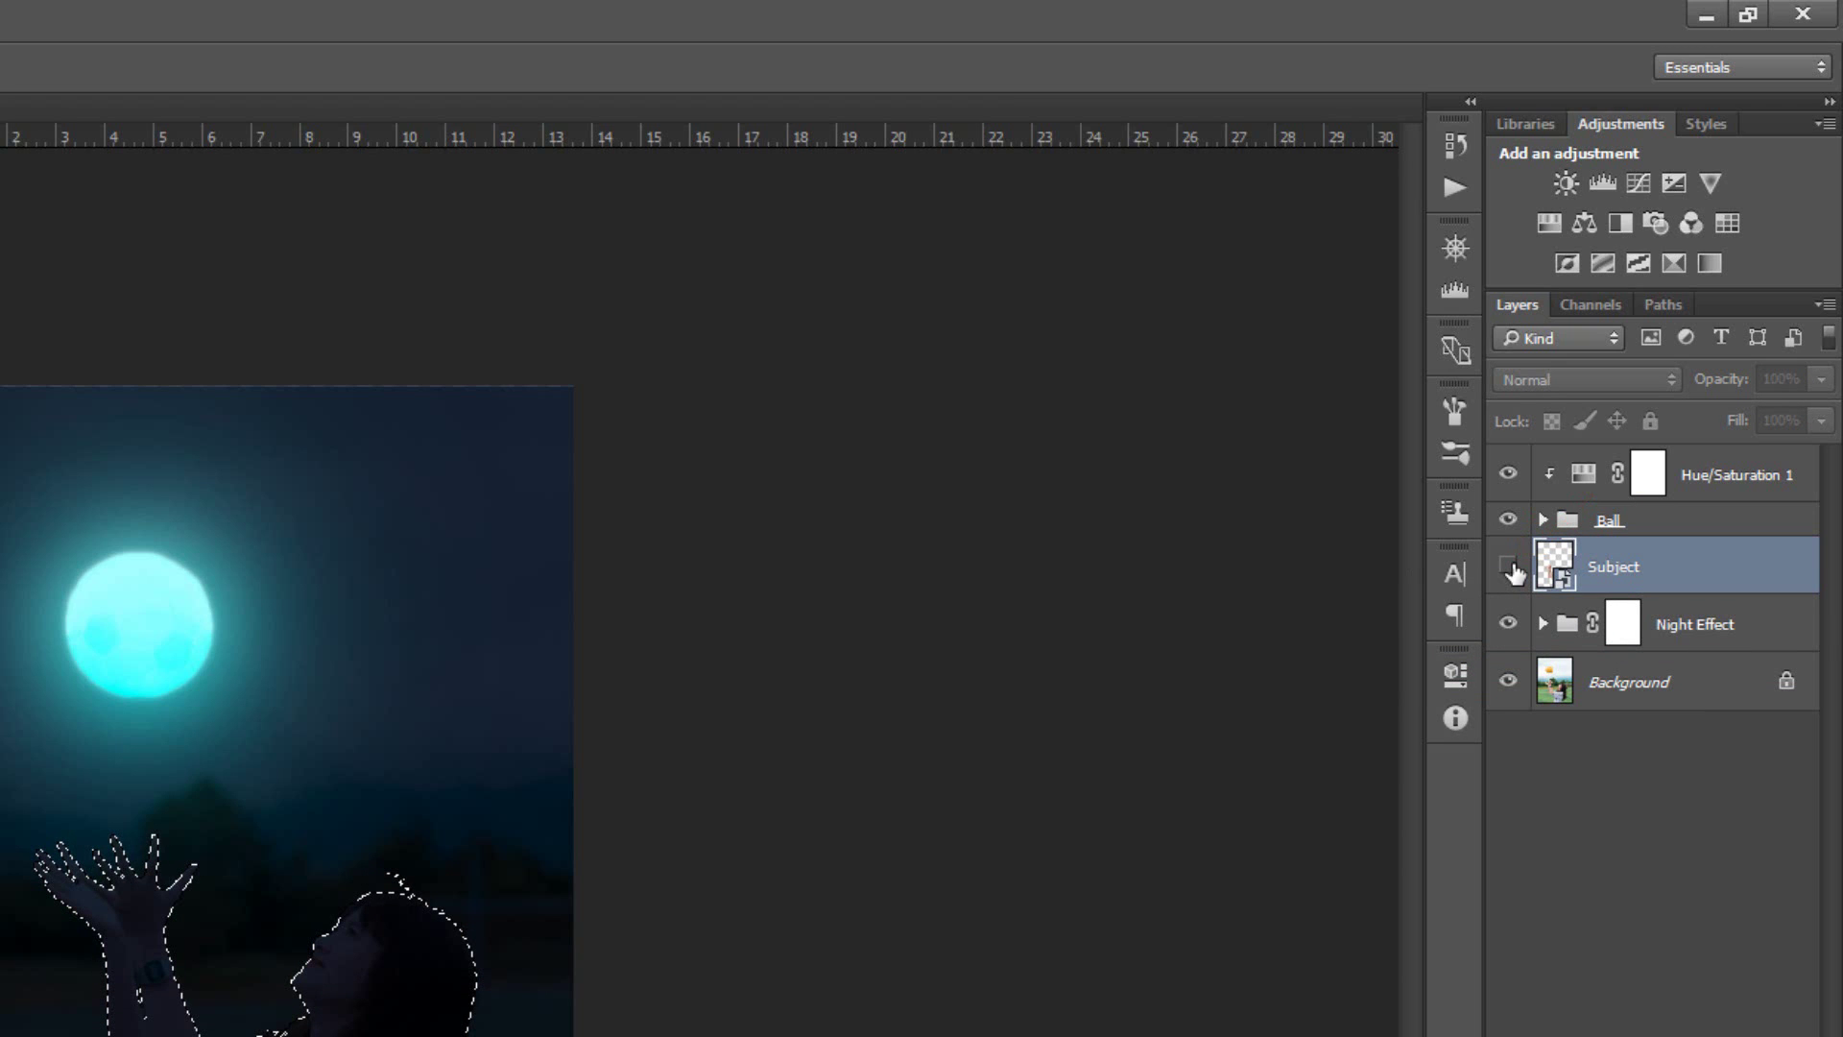
left_click(1624, 626)
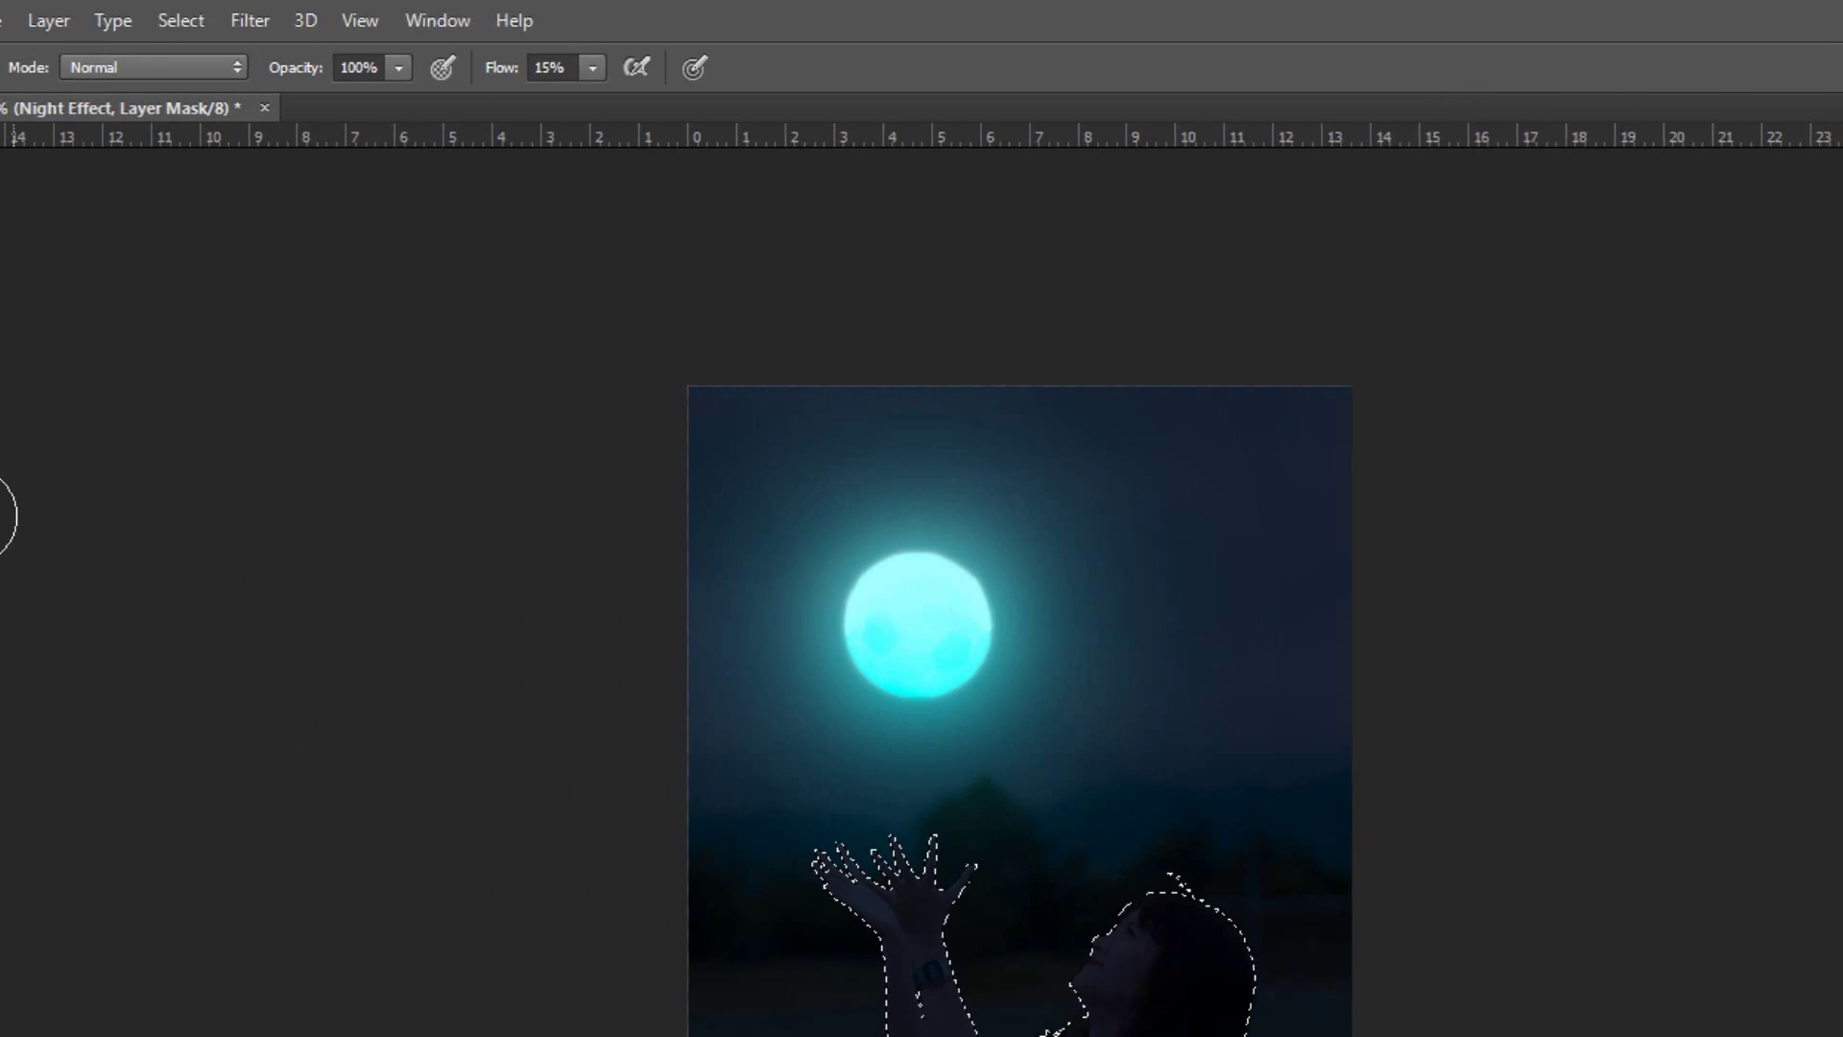
right_click(27, 419)
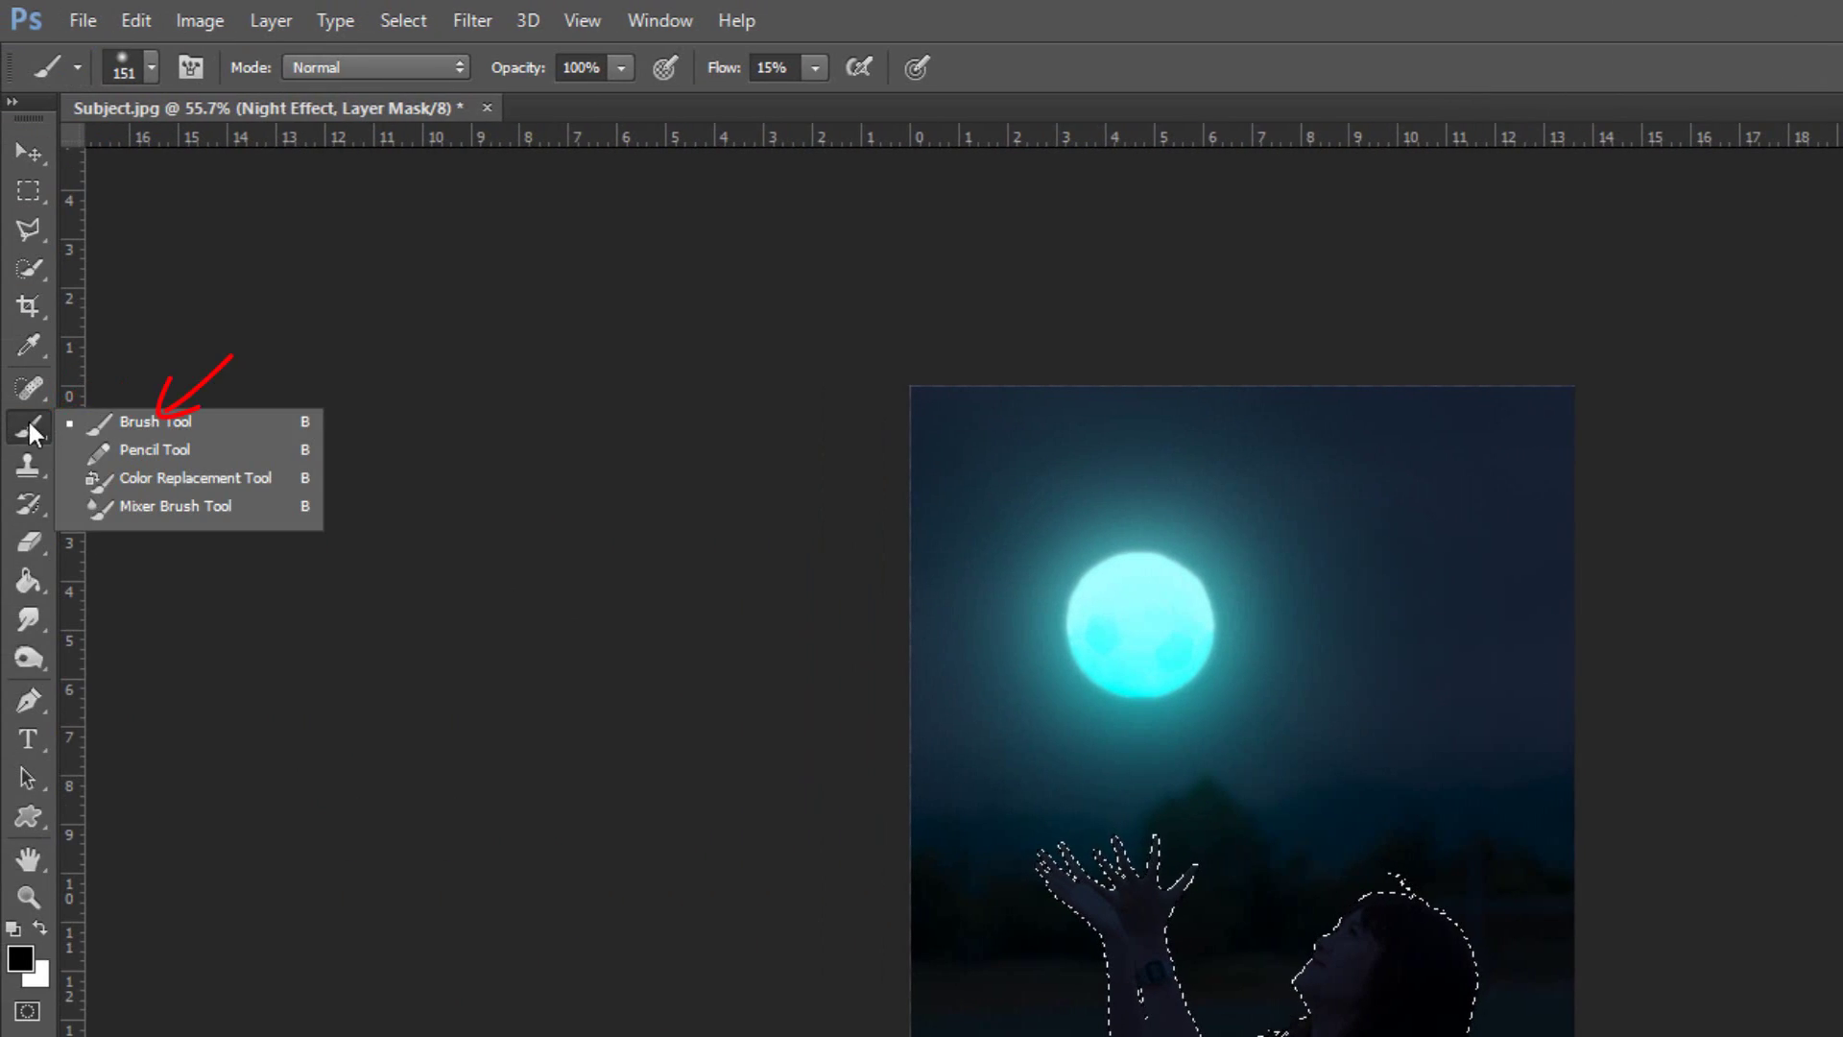
left_click(146, 423)
left_click(150, 67)
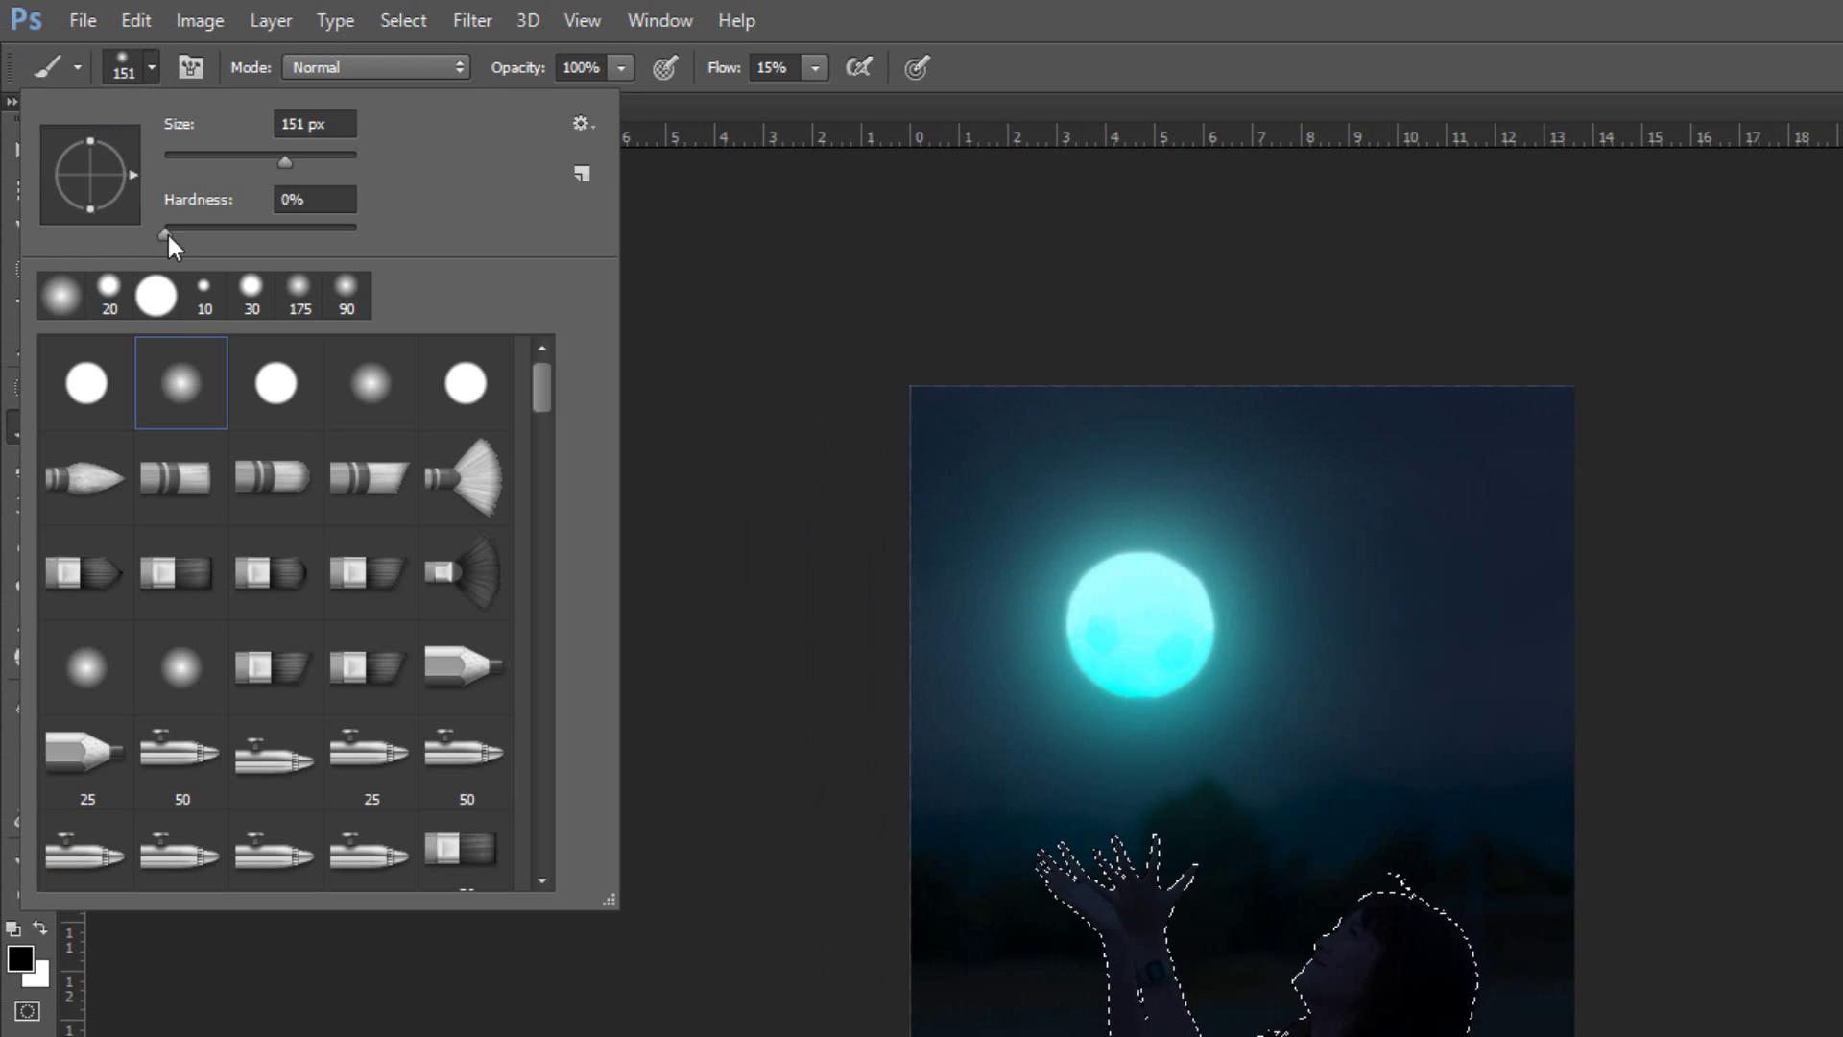
double_click(186, 385)
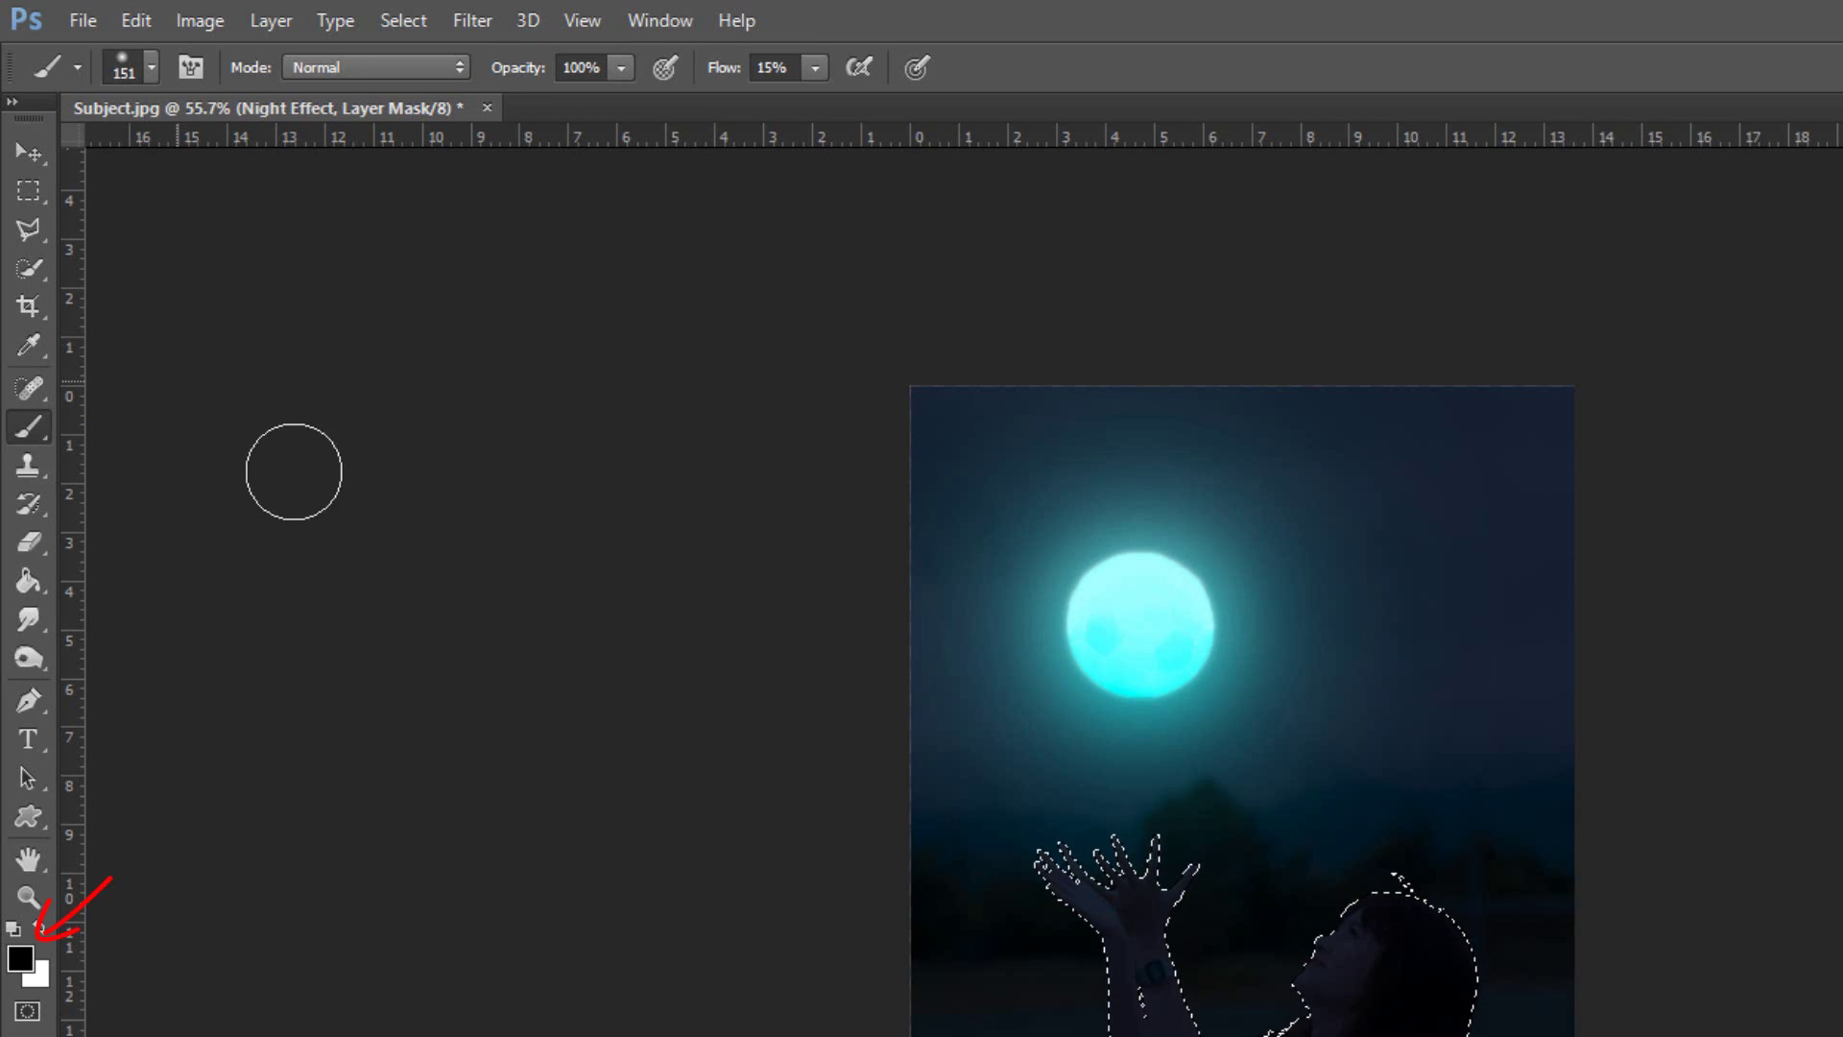
Paint black on the Night Effect mask over the woman's face, arms, hands and shirt, resizing the brush between 151 and 300 px, and deselect
scroll(1253, 938, "up", 3)
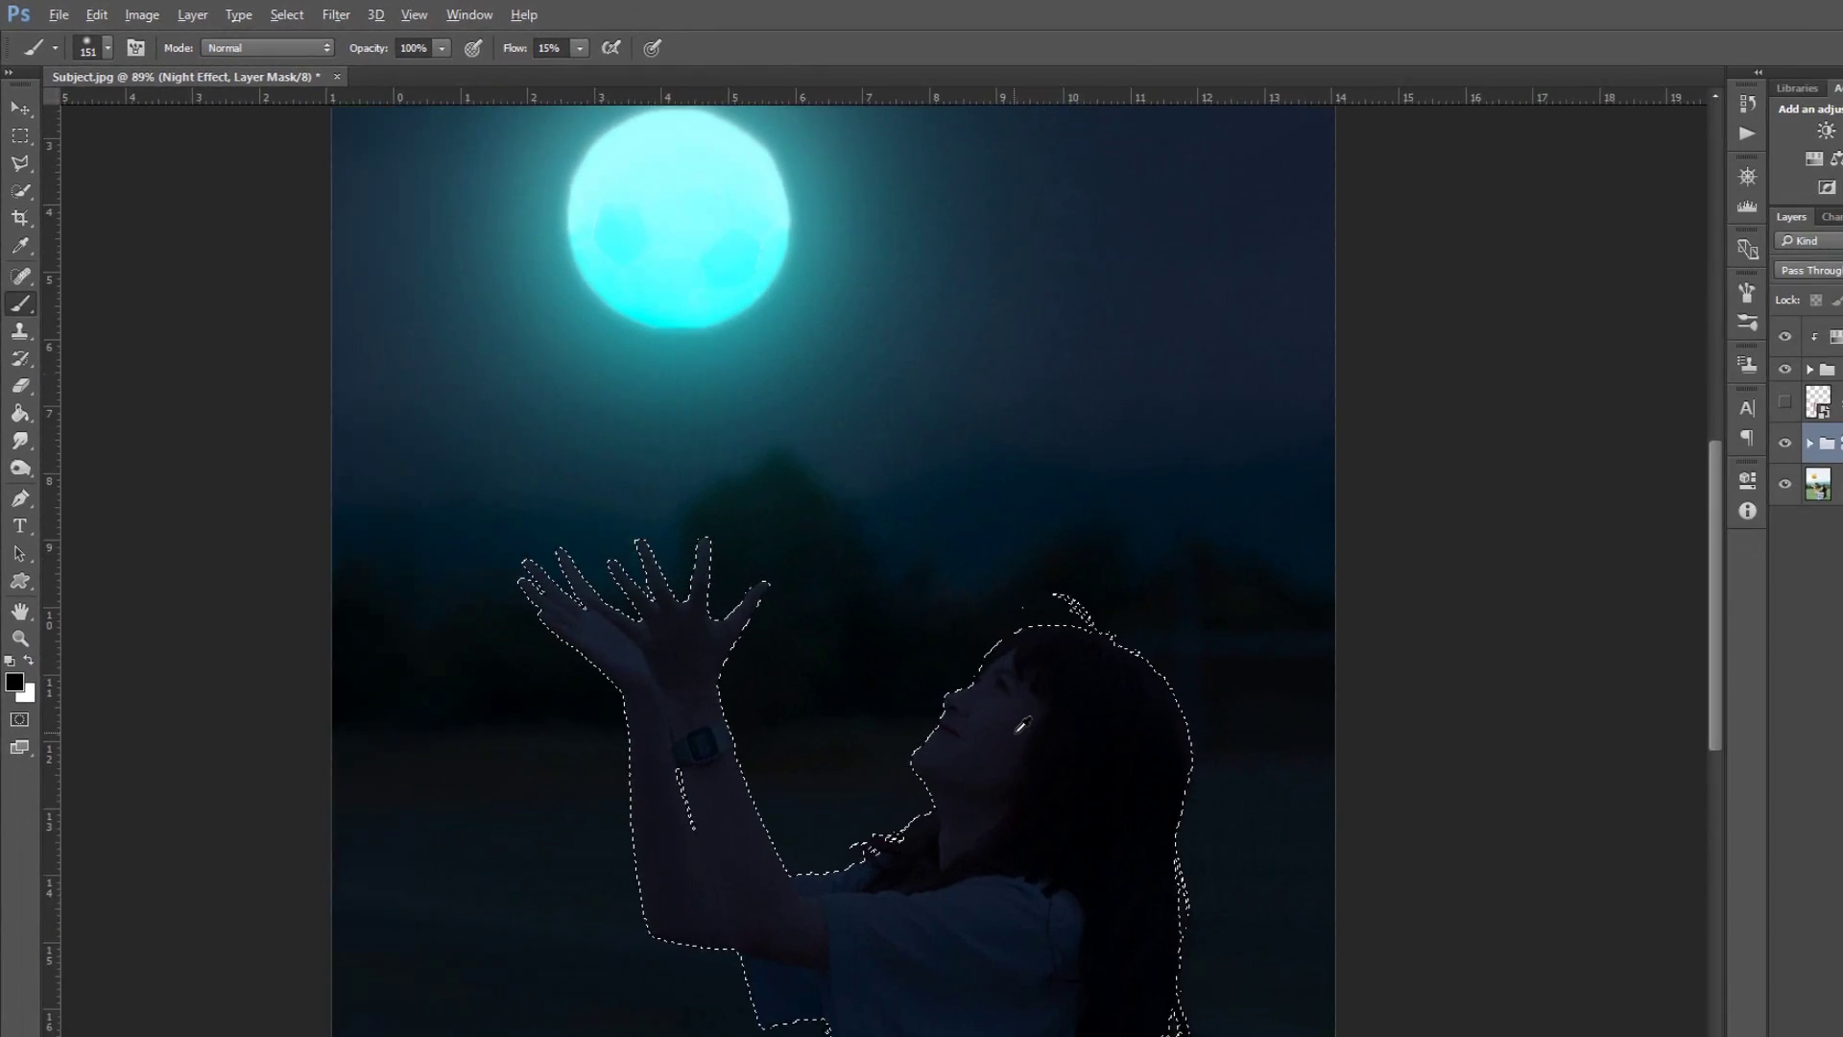
scroll(948, 701, "up", 3)
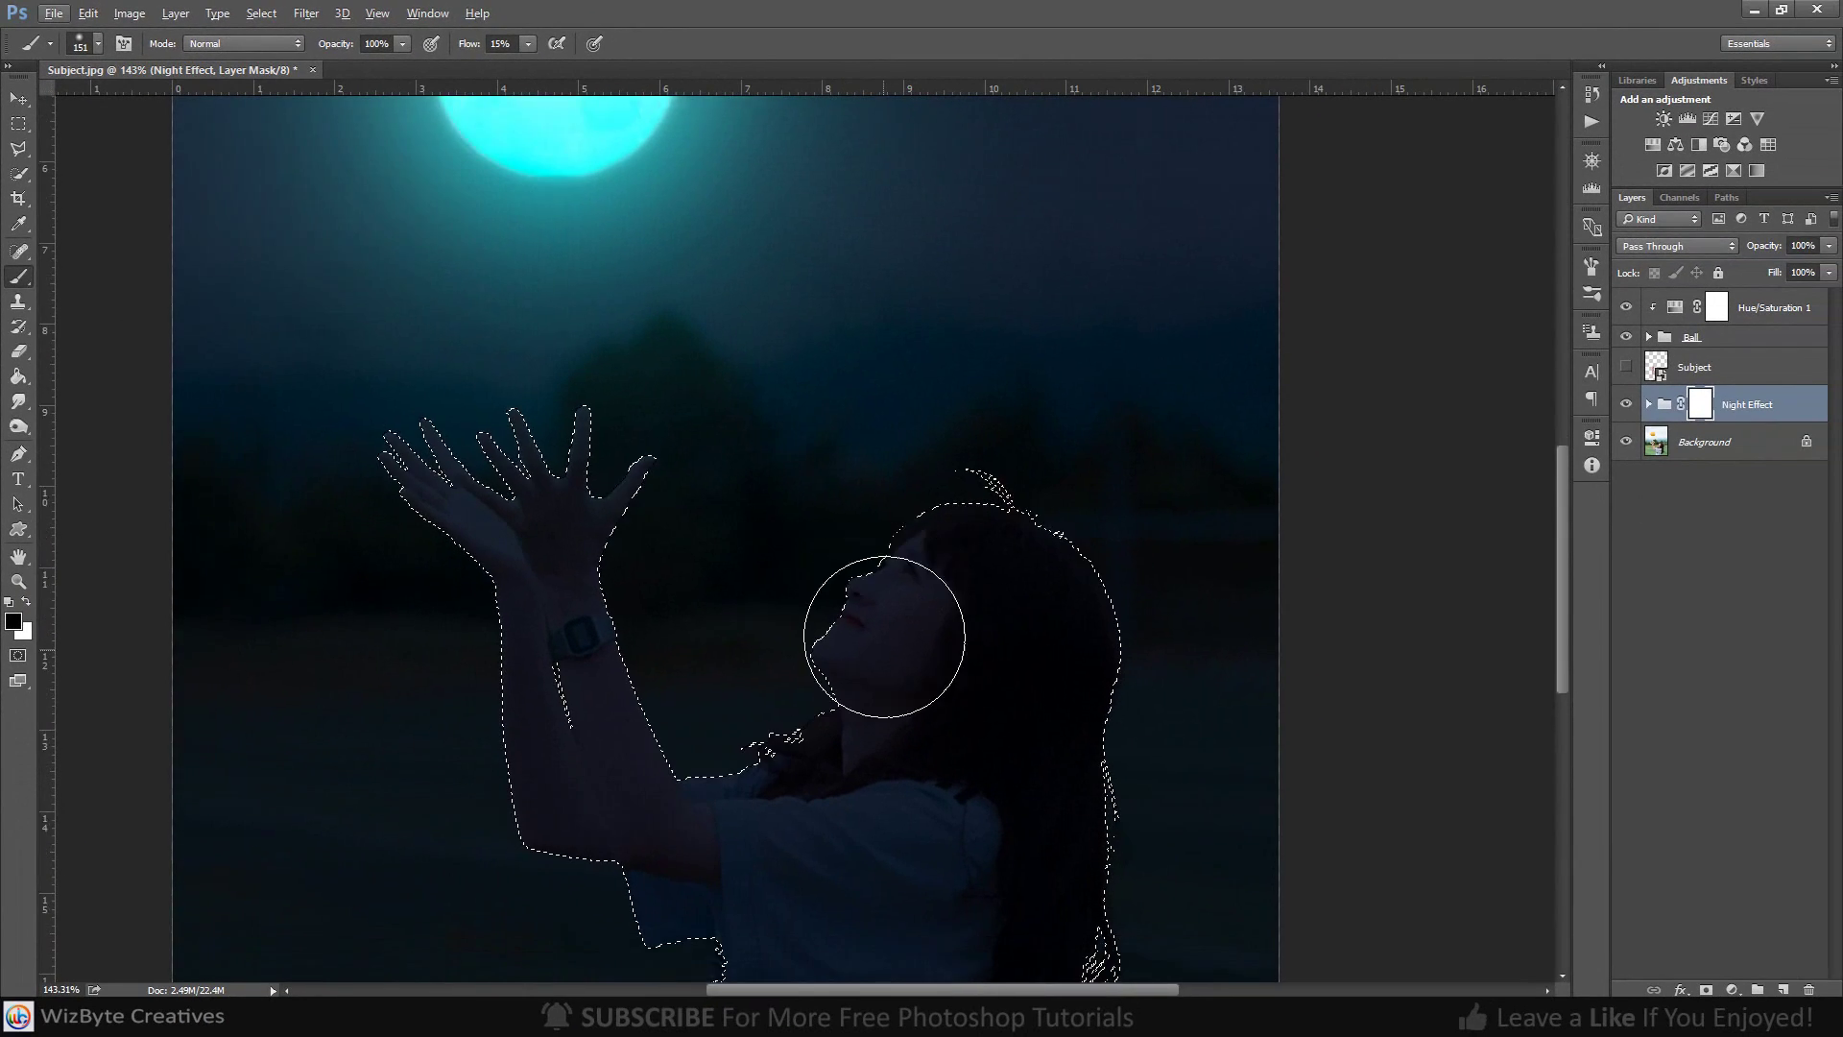
scroll(902, 576, "down", 1)
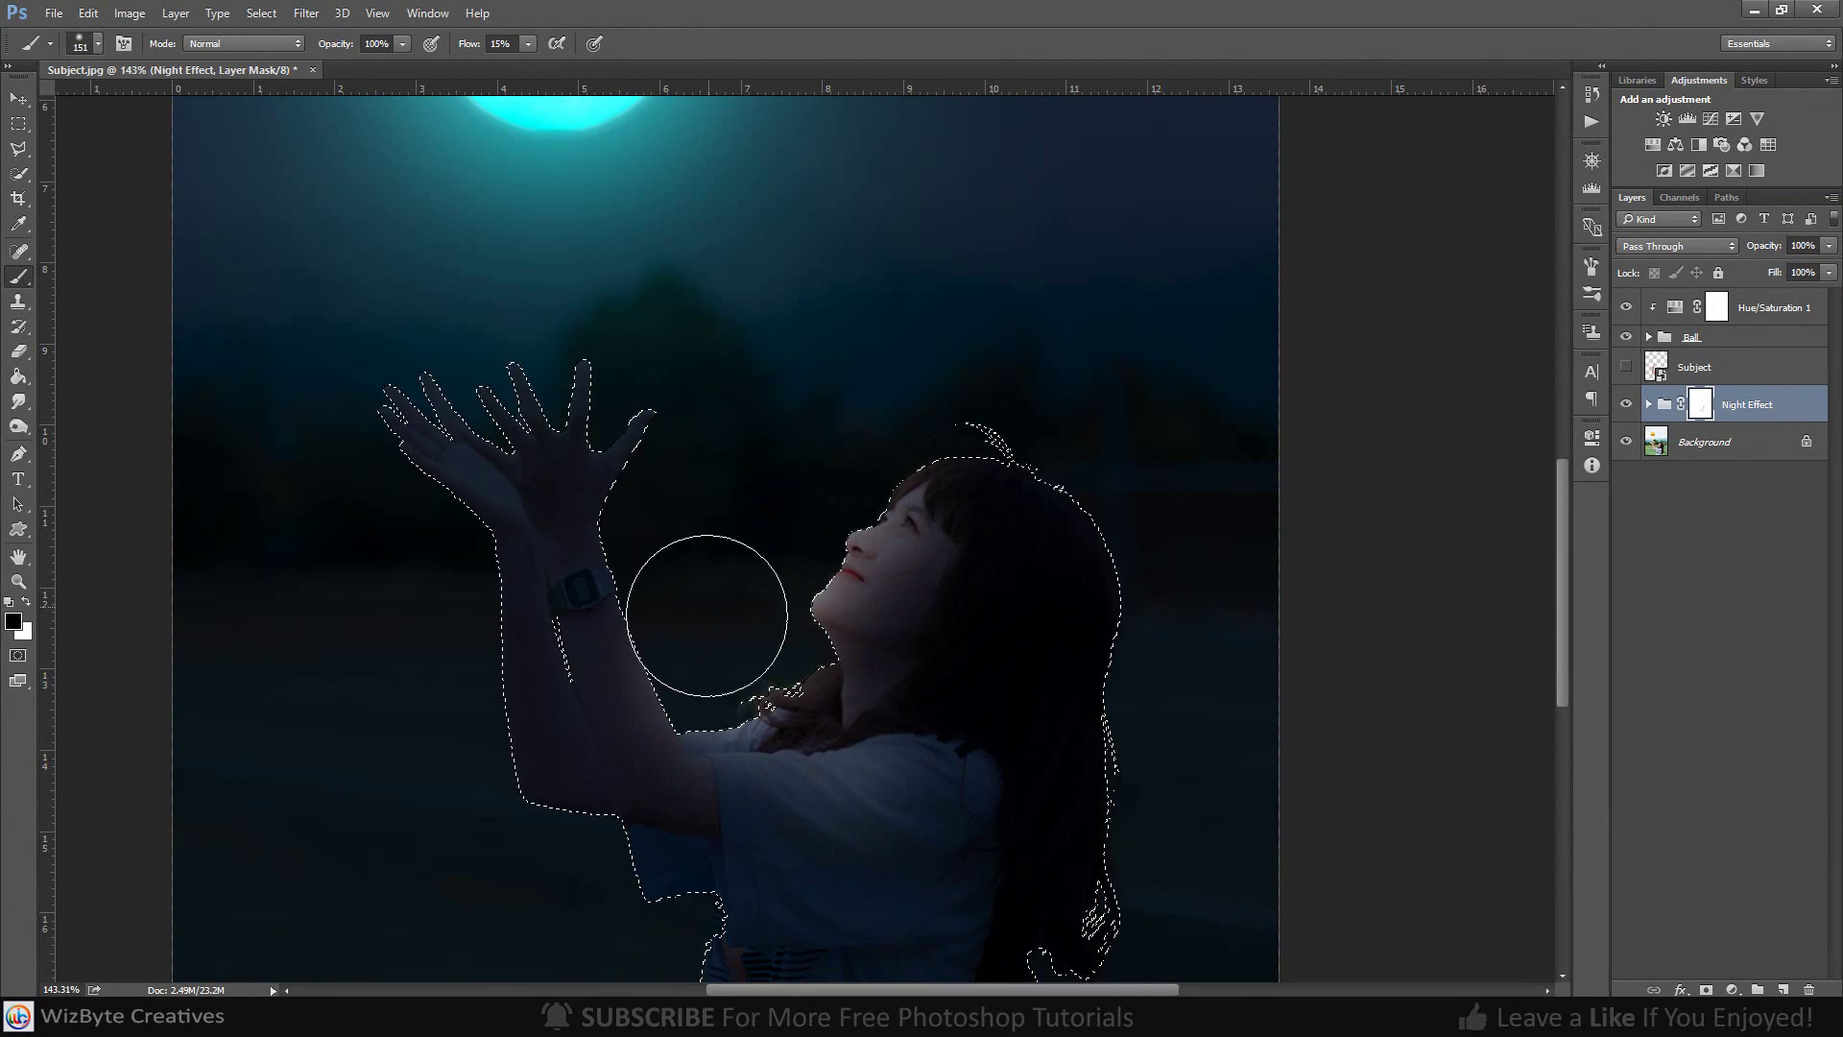
key("bracketright")
scroll(855, 448, "down", 2)
key("bracketright")
key("bracketright")
key("bracketright")
key("bracketright")
key("bracketright")
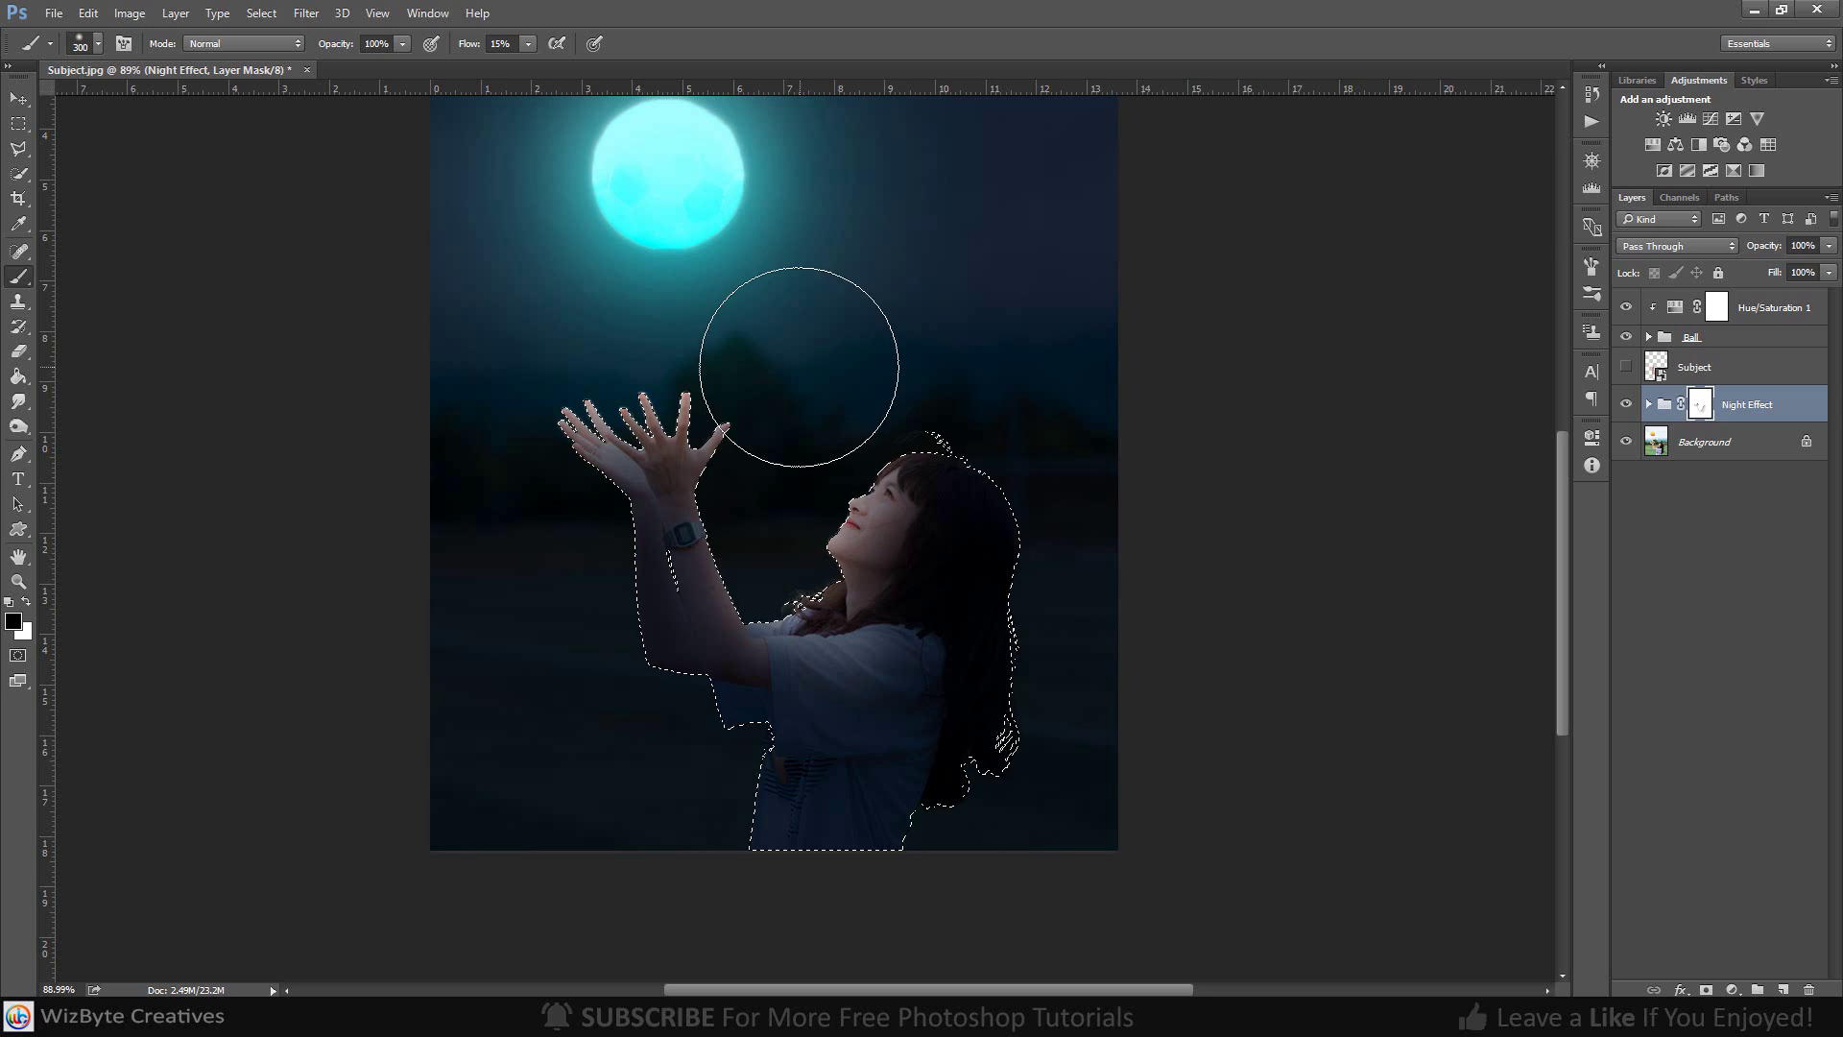
key("bracketleft")
key("bracketleft")
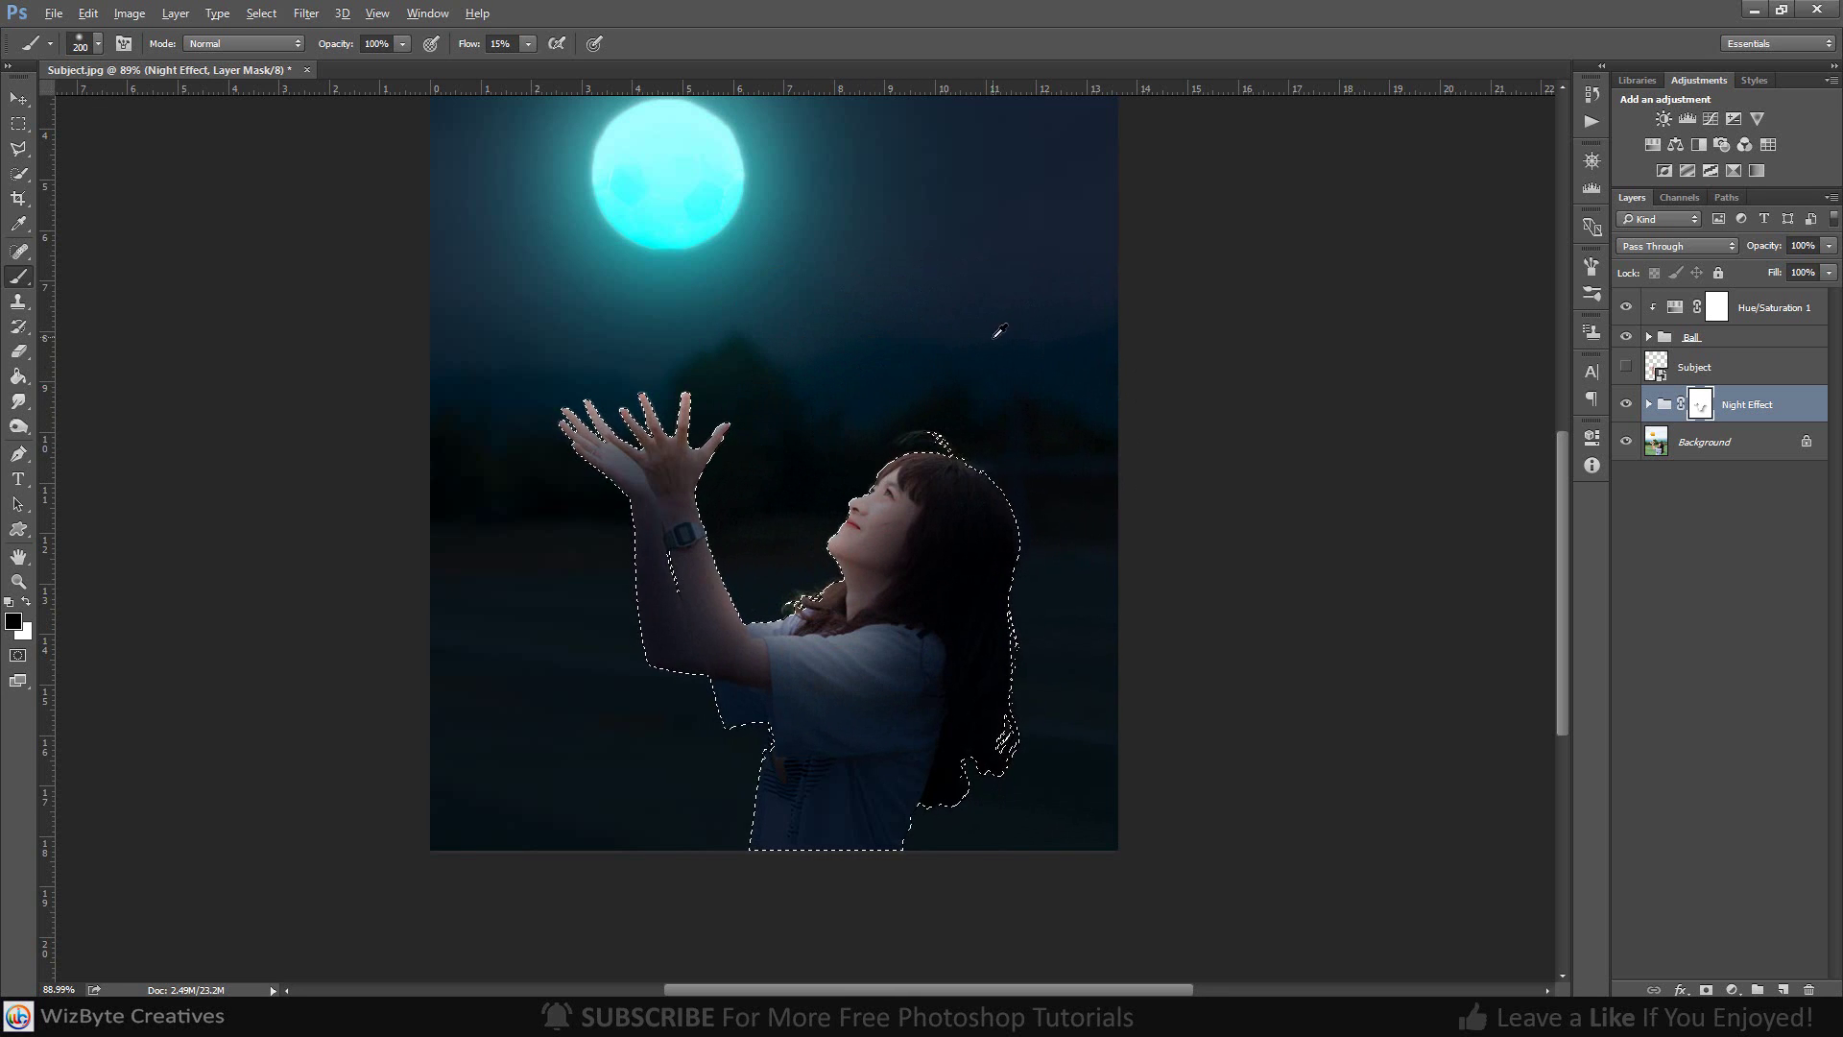
scroll(904, 422, "down", 1)
key("ctrl+d")
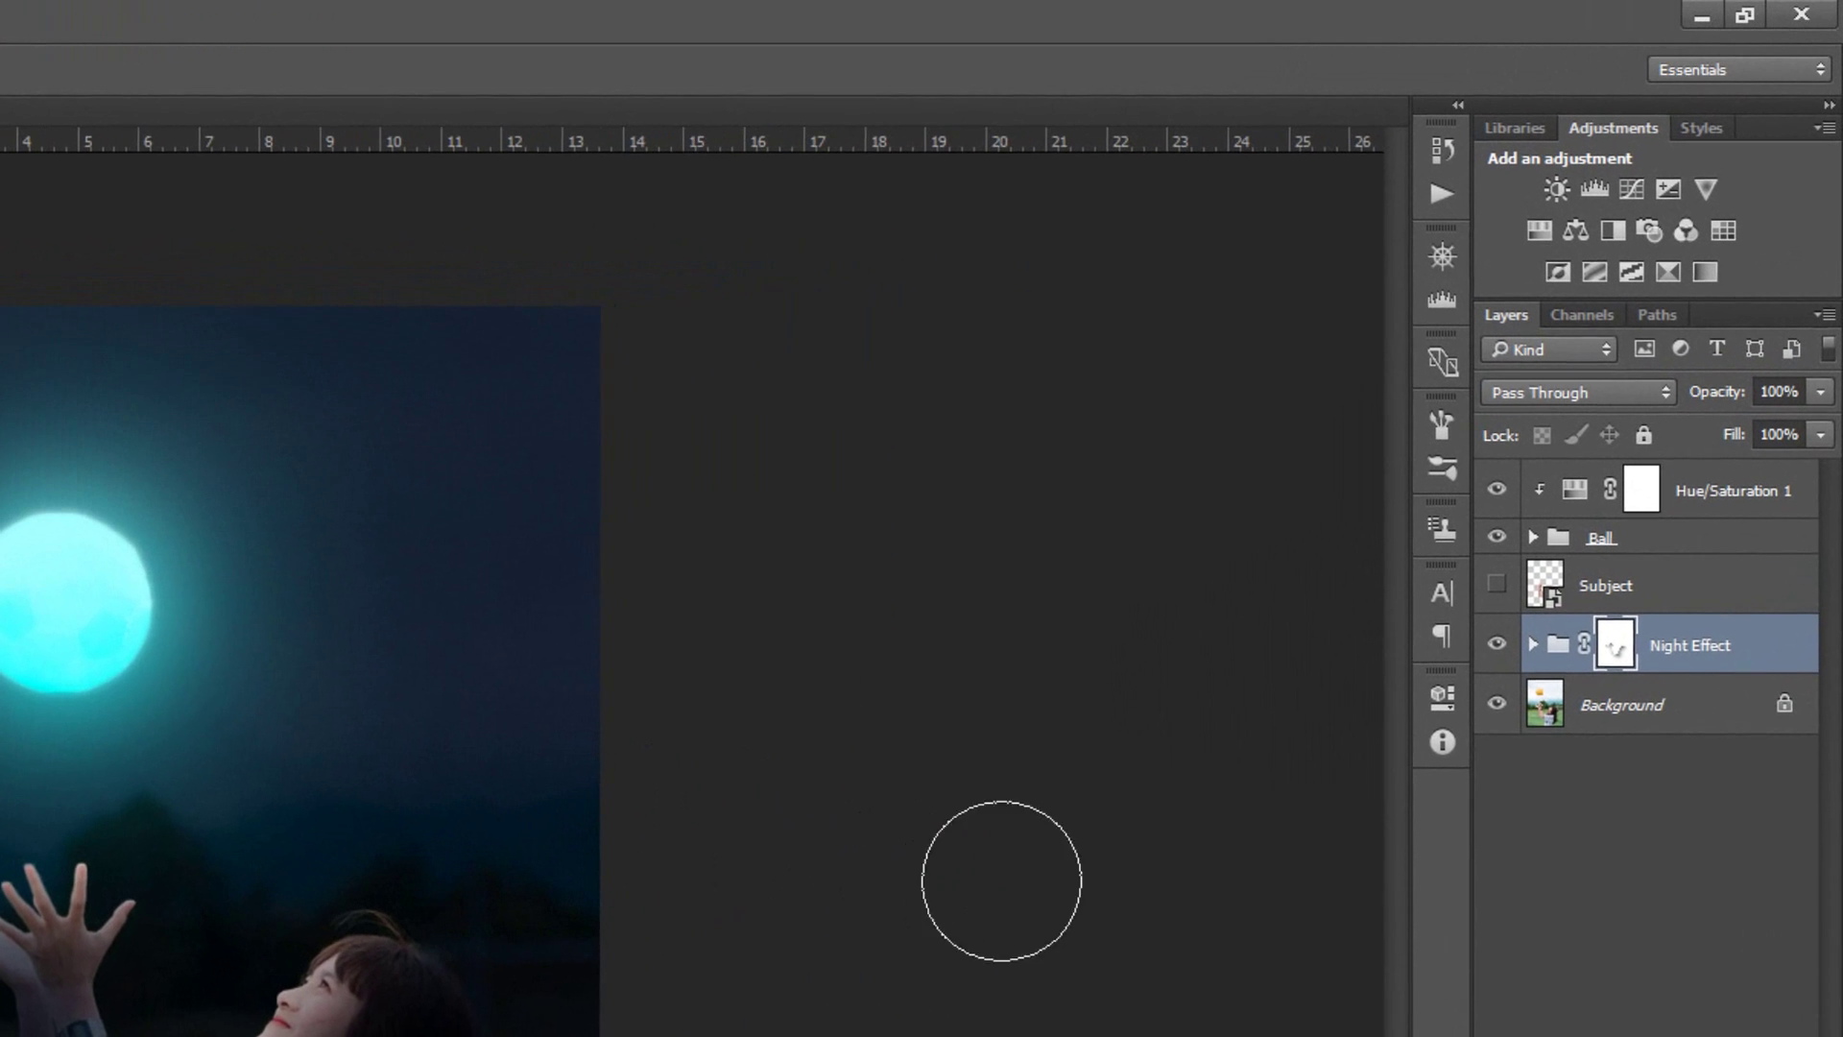
Duplicate the Hue/Saturation 1 adjustment layer and place the copy directly above the Night Effect group
left_click(1652, 493)
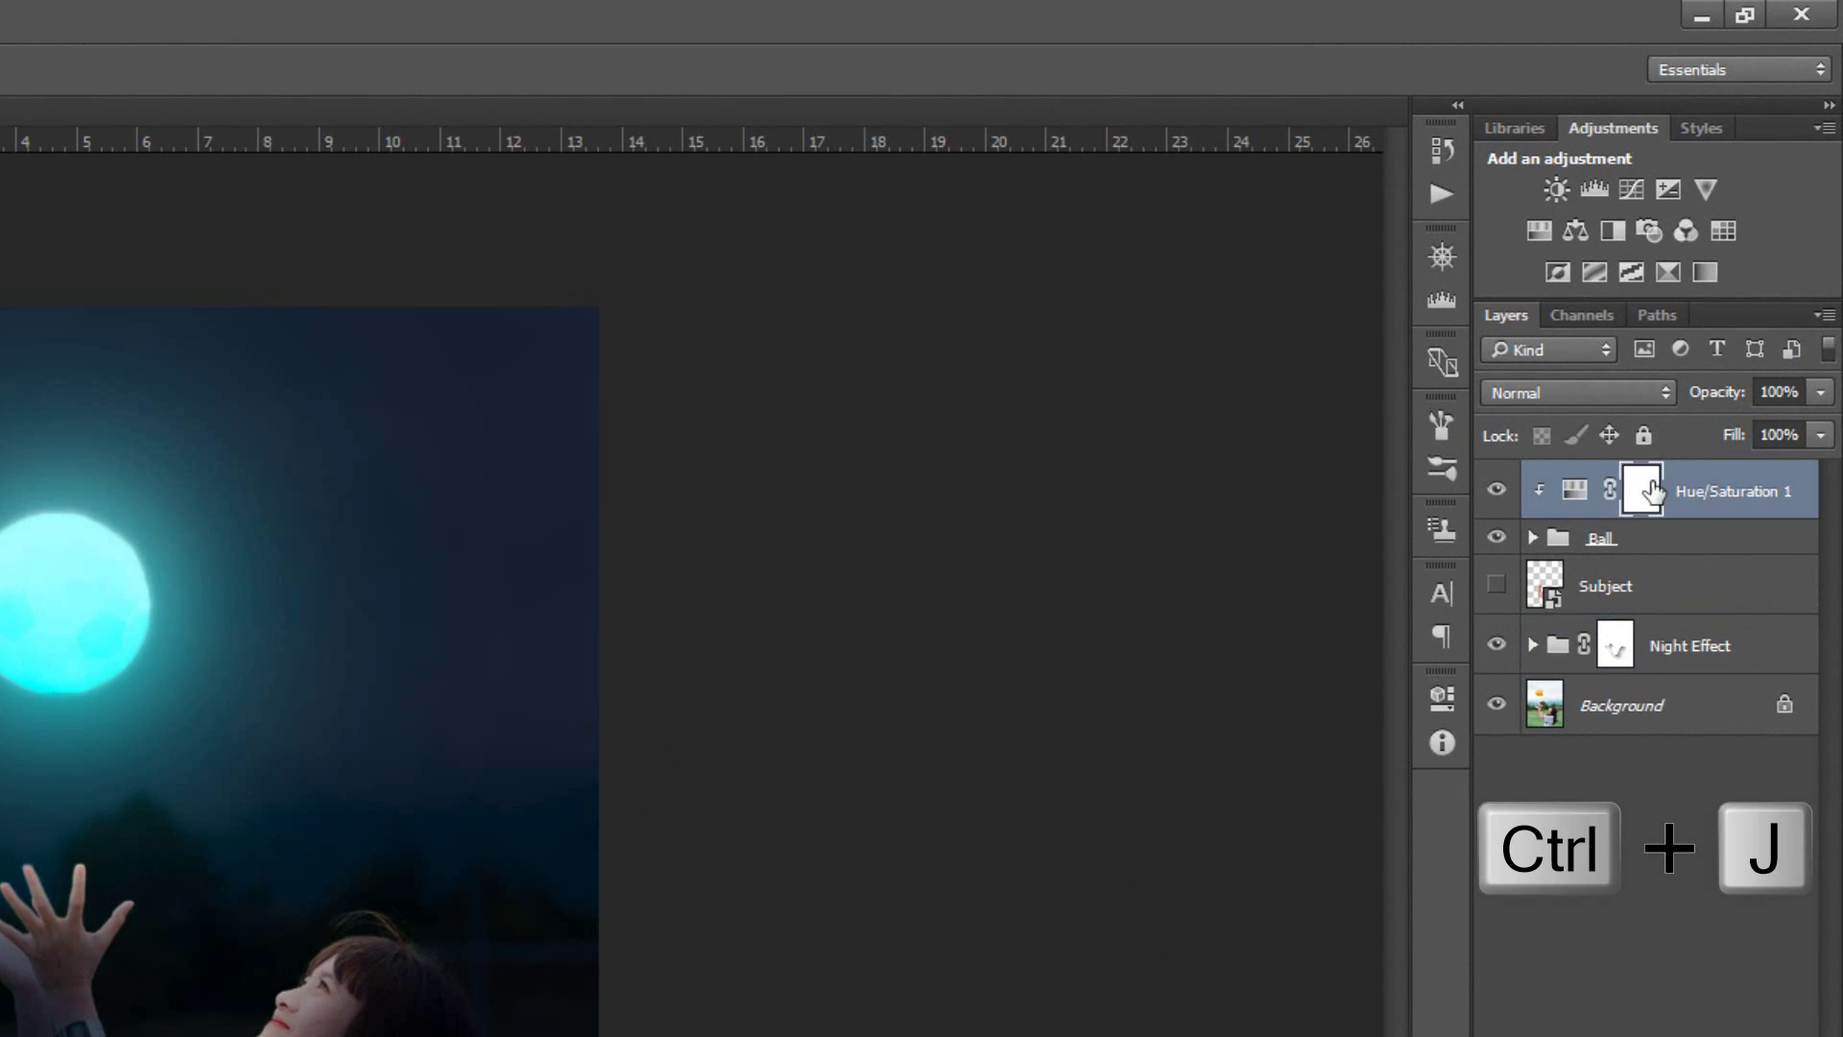
key("ctrl+j")
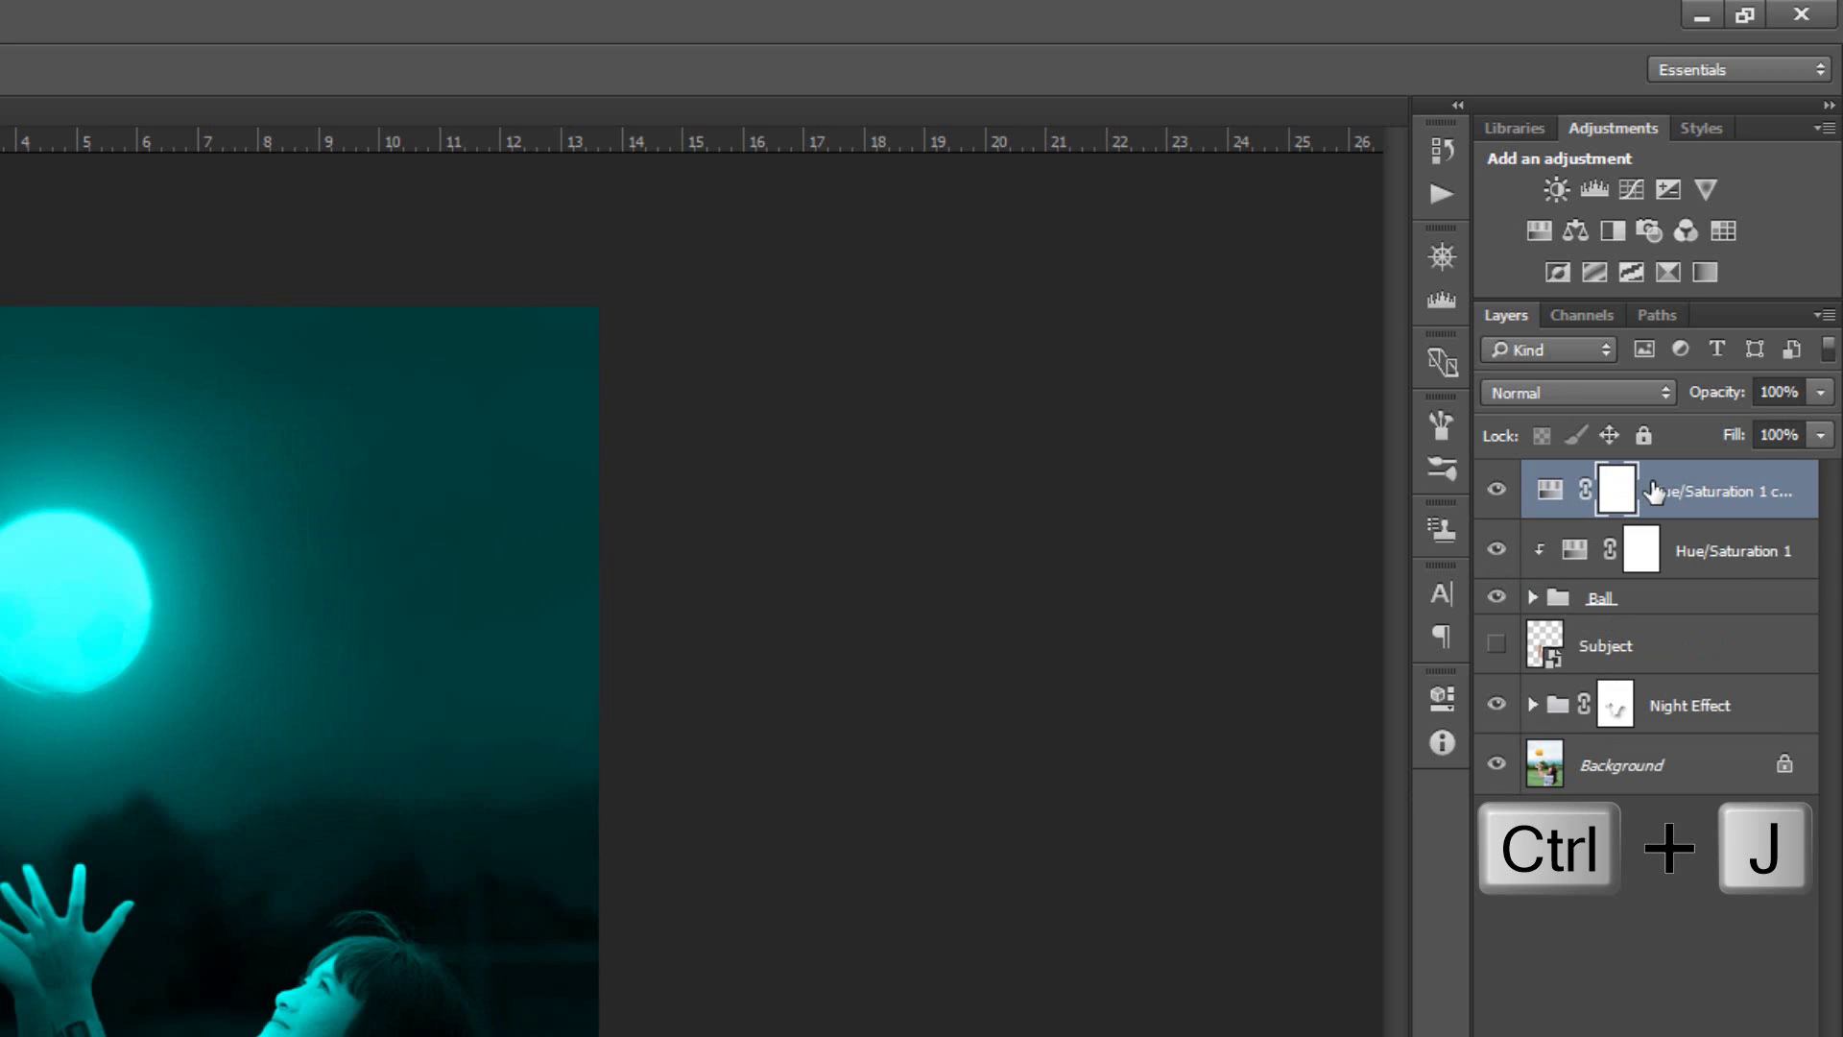
left_click_drag(1700, 491, 1658, 650)
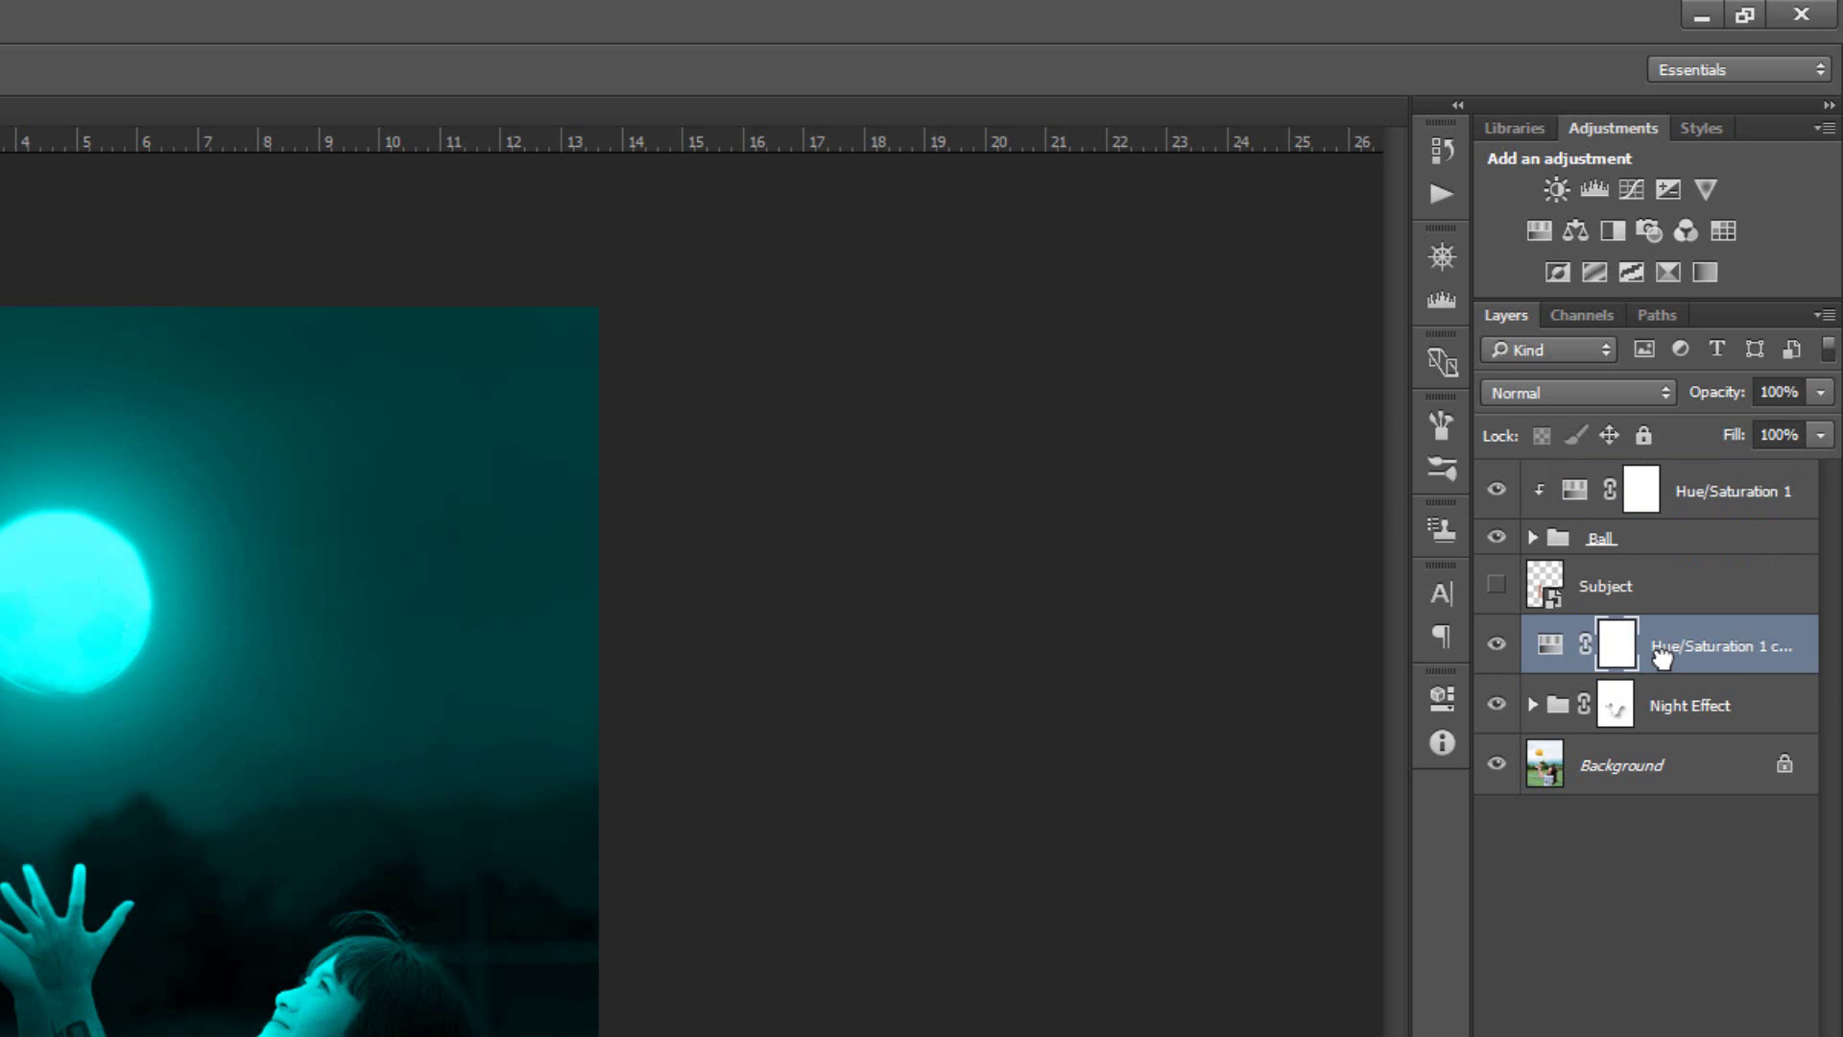
Load the Subject layer's pixels as a selection and make the Hue/Saturation copy's layer mask active
right_click(1546, 582)
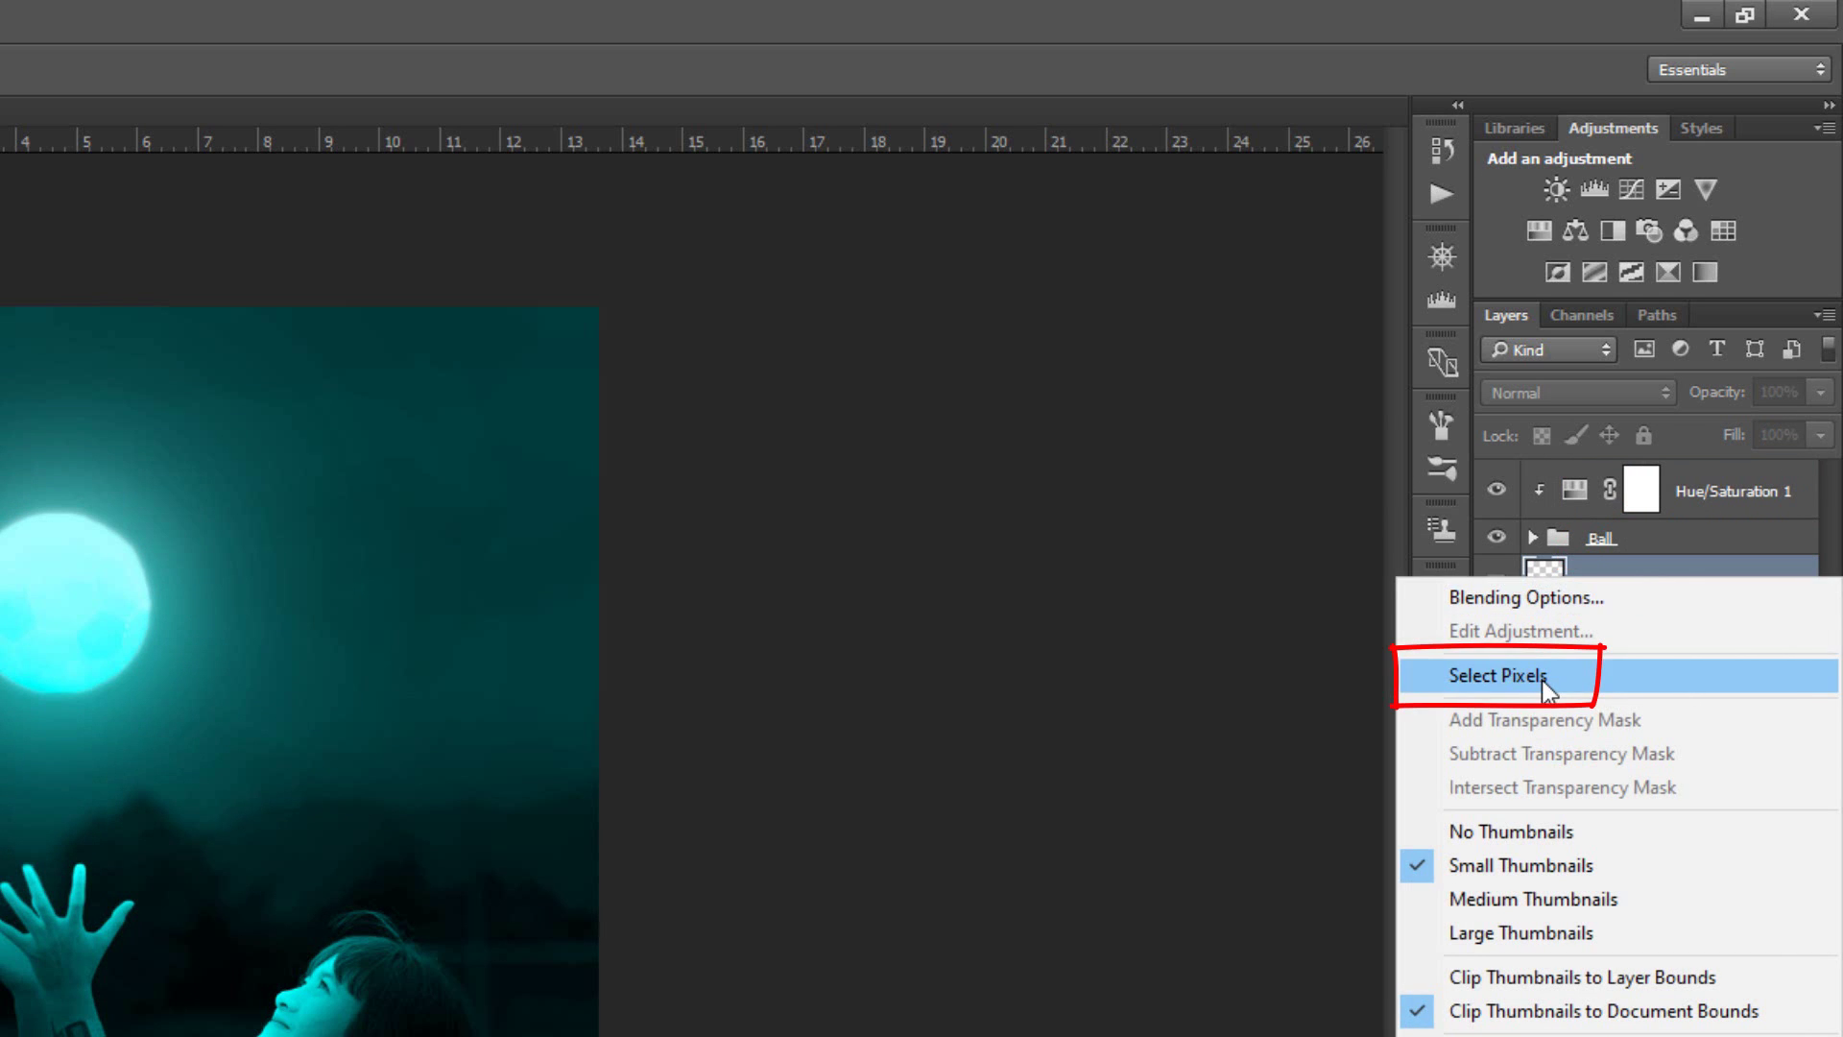
left_click(1548, 685)
left_click(1617, 652)
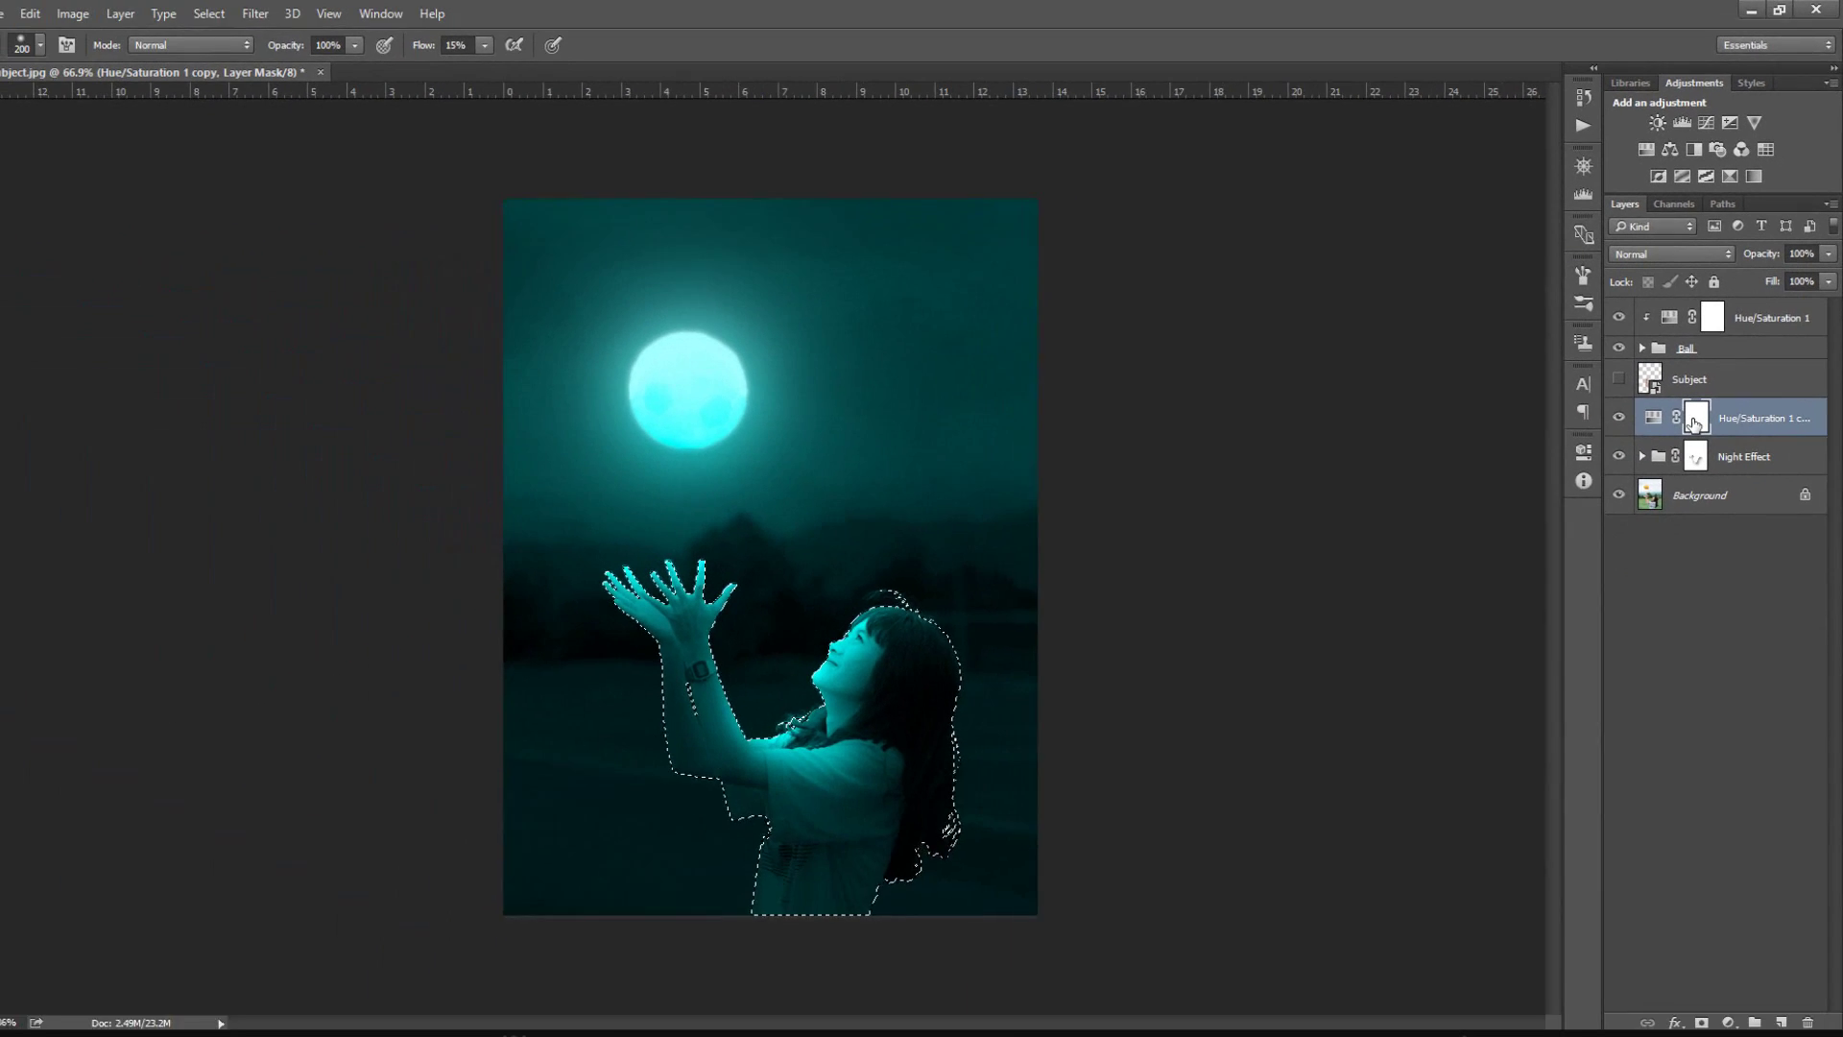
Invert the subject selection, invert the Hue/Saturation copy's mask within it to black out everything around the woman, and deselect
key("ctrl+shift+i")
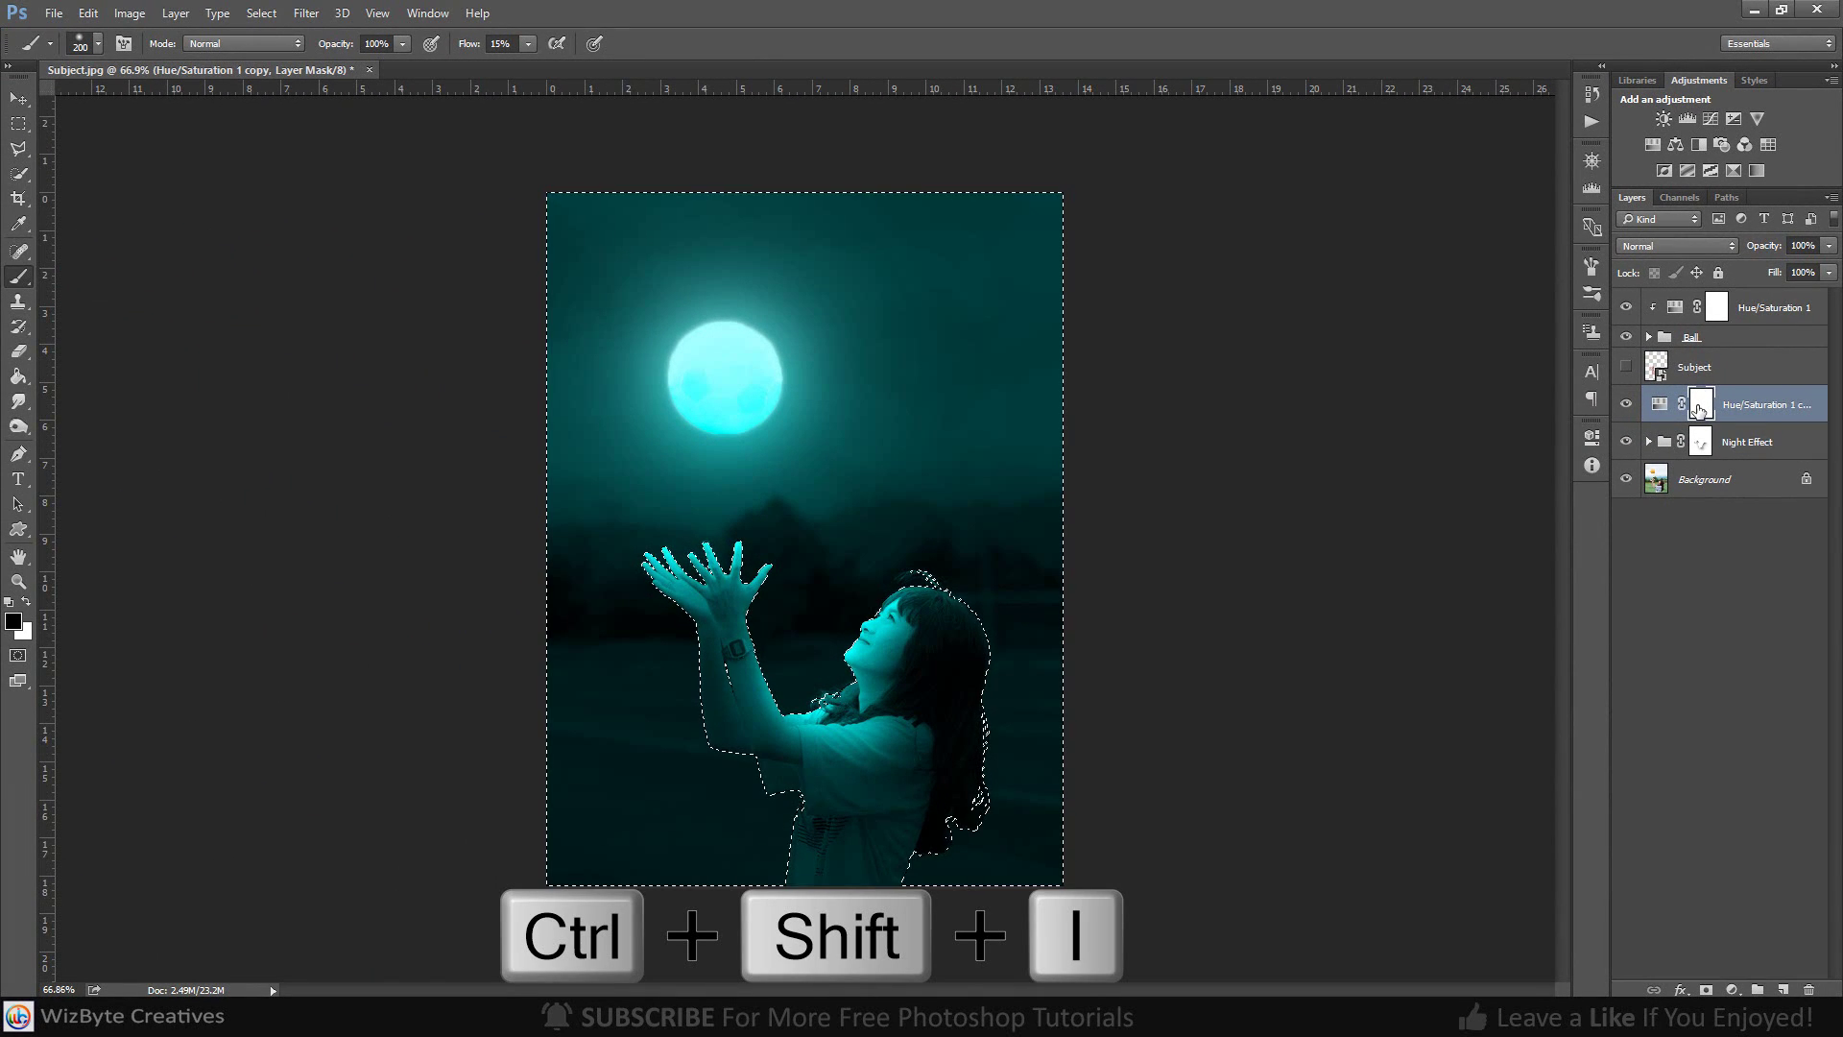
key("ctrl+shift+i")
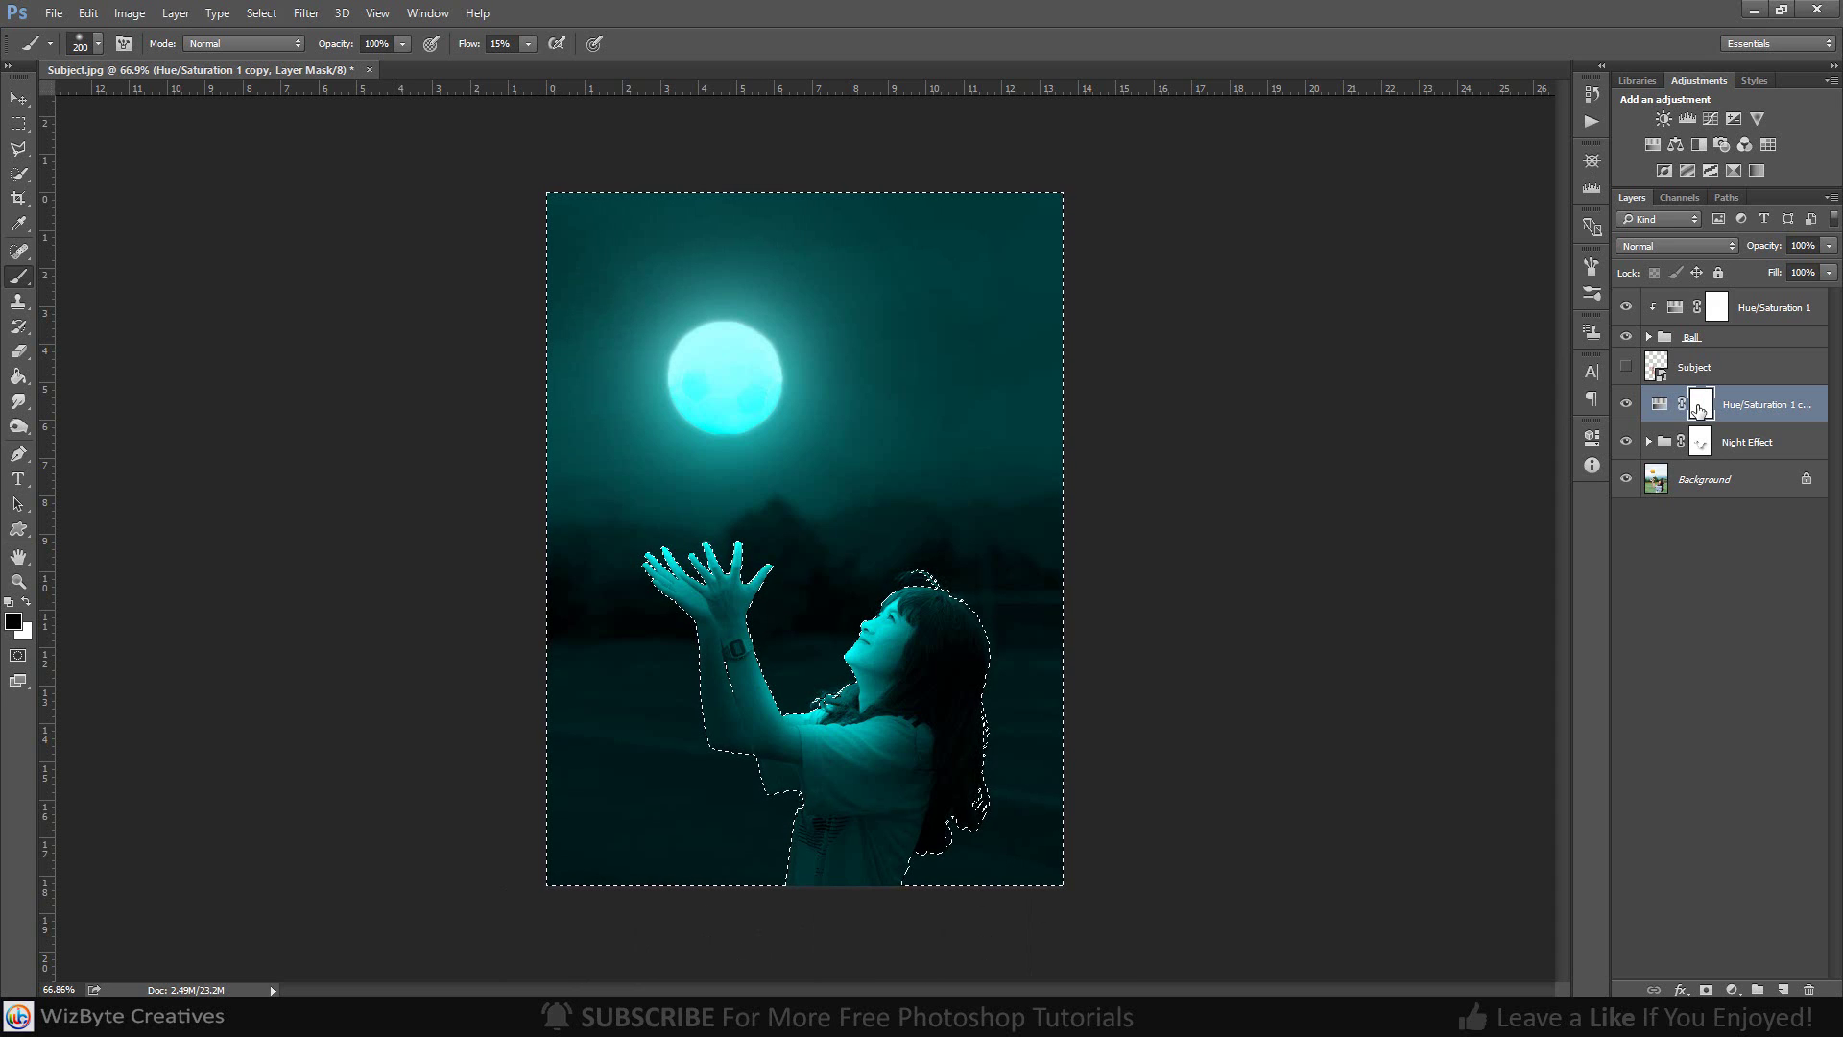
key("ctrl+i")
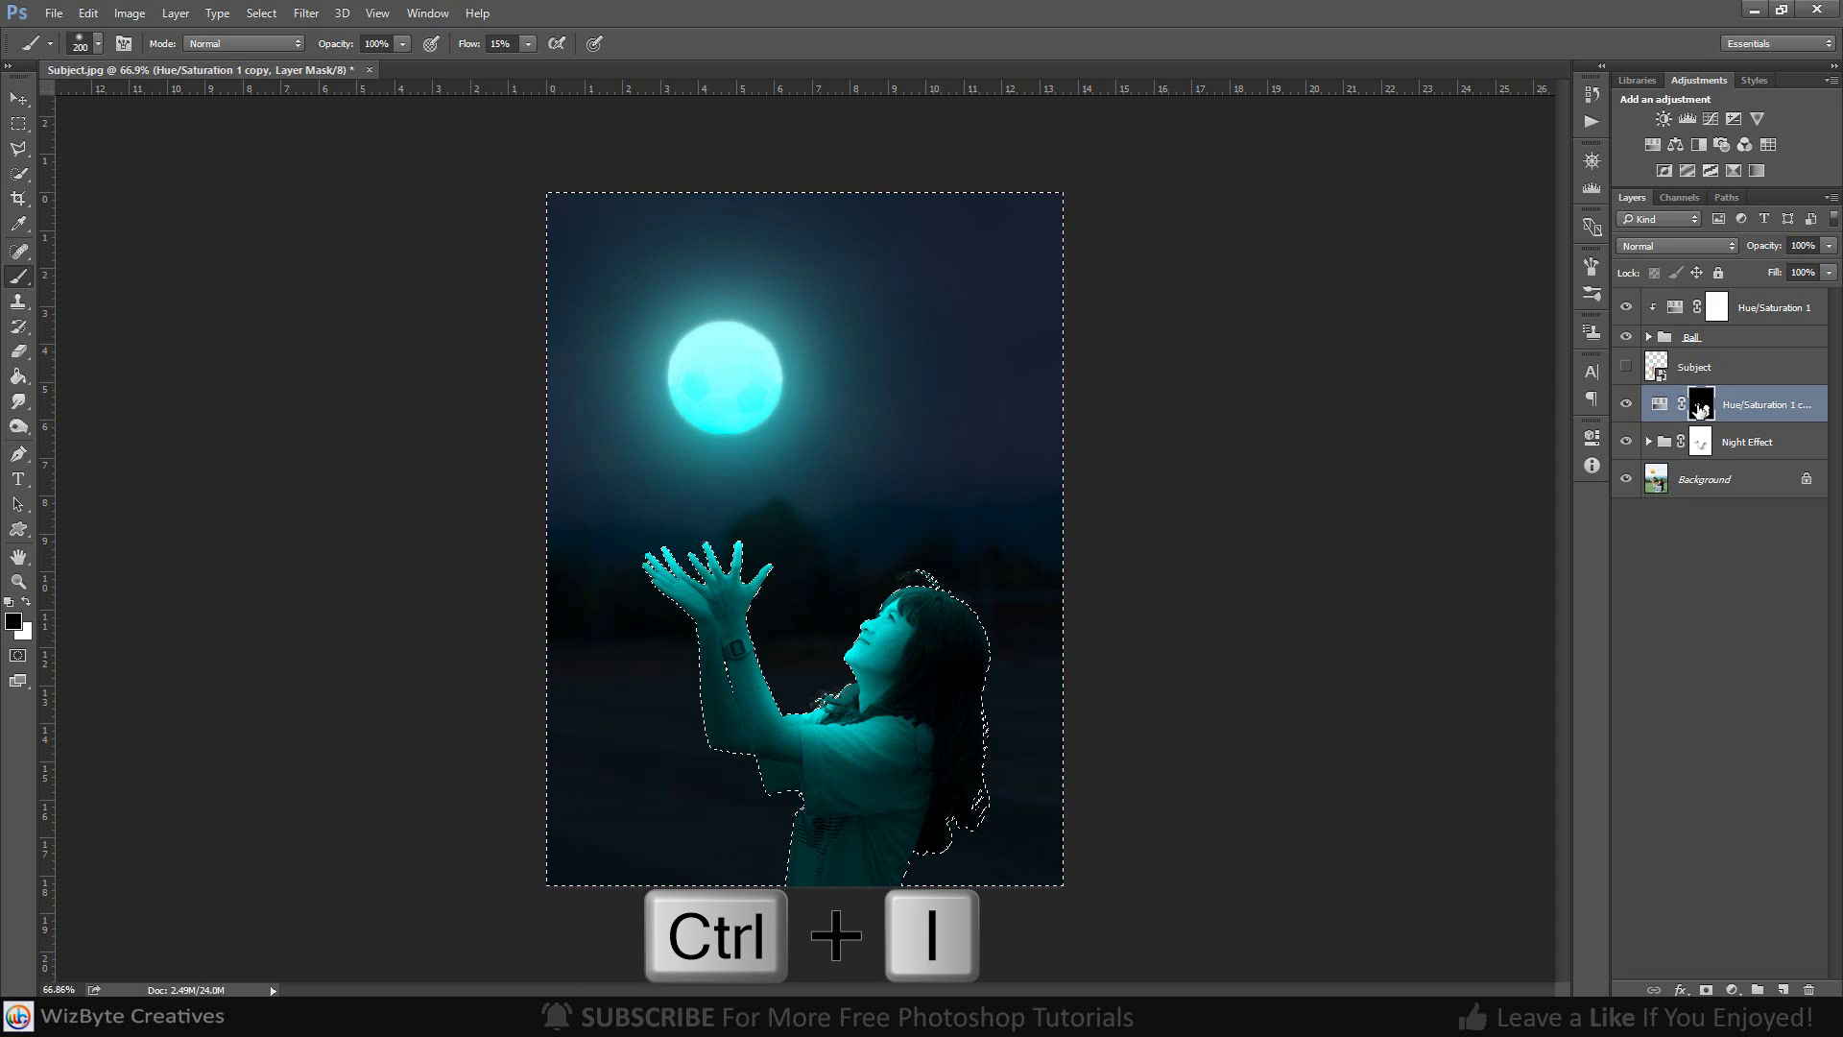
key("ctrl+d")
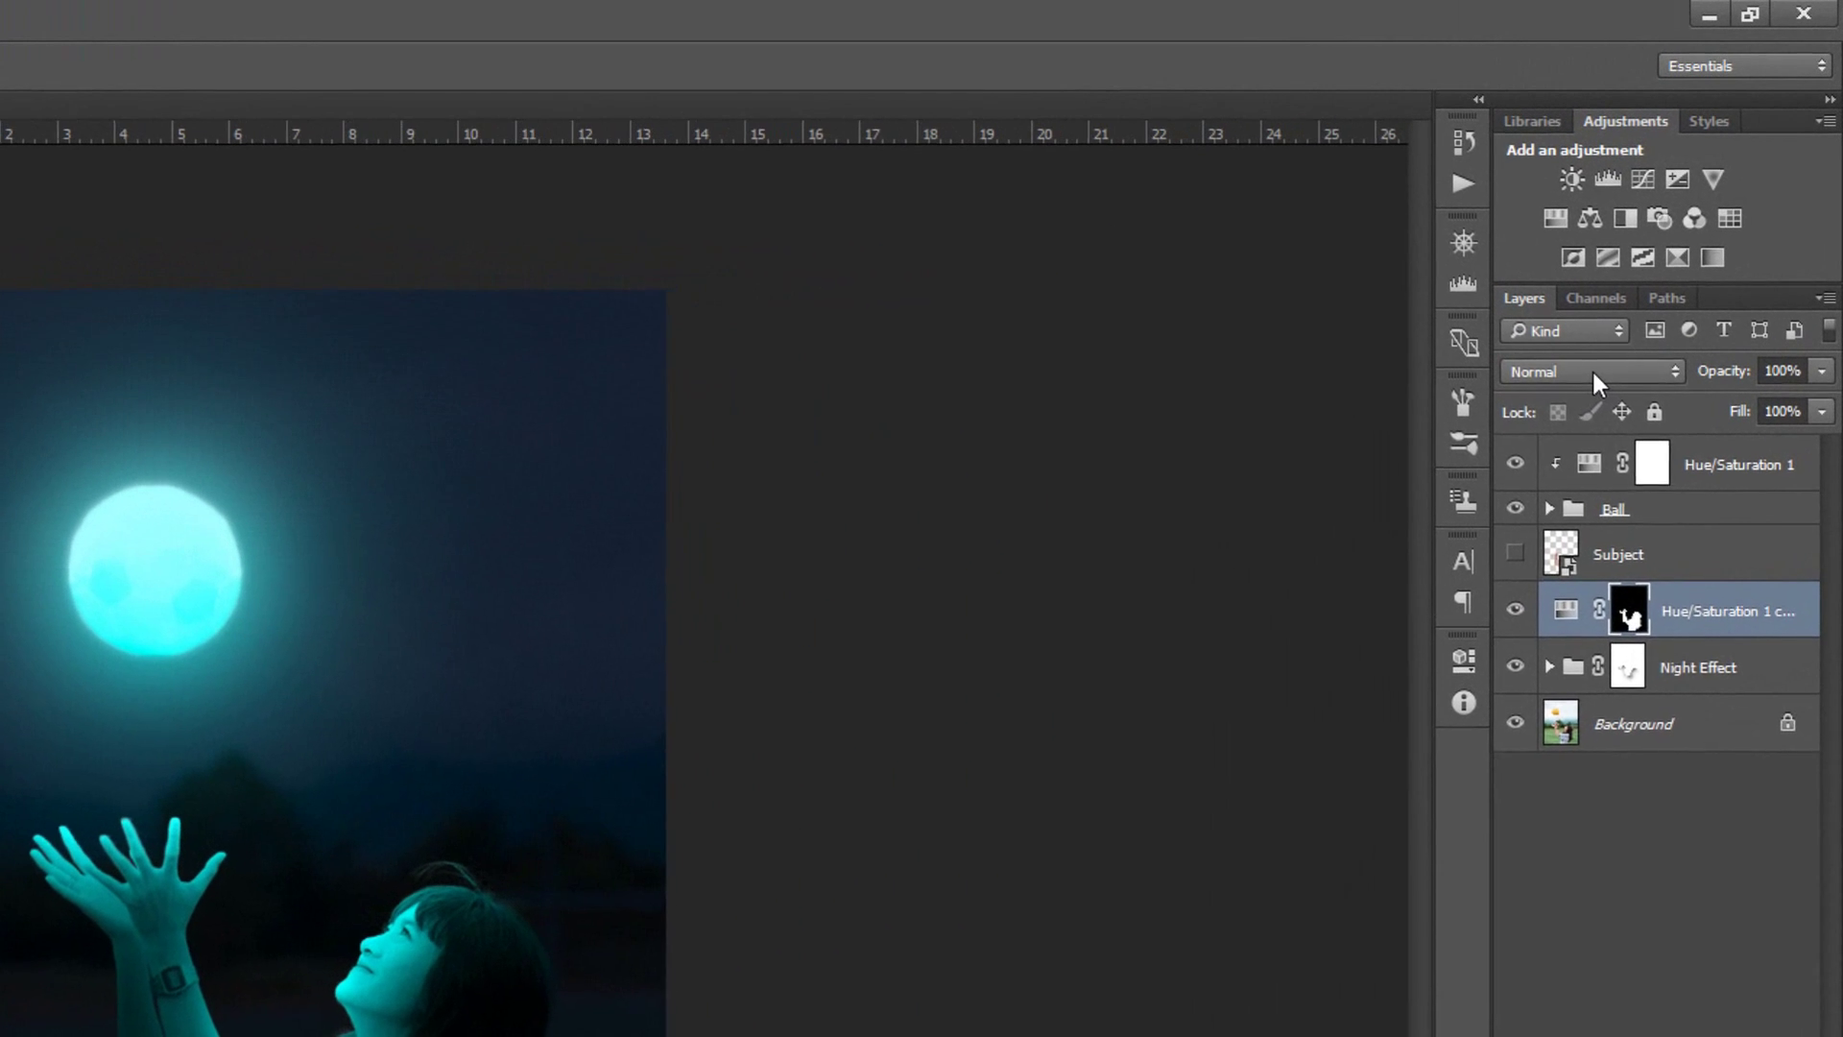
Set the Hue/Saturation copy's blend mode to Overlay and split its Underlying Layer black Blend If slider, moving one half far toward white
left_click(1677, 247)
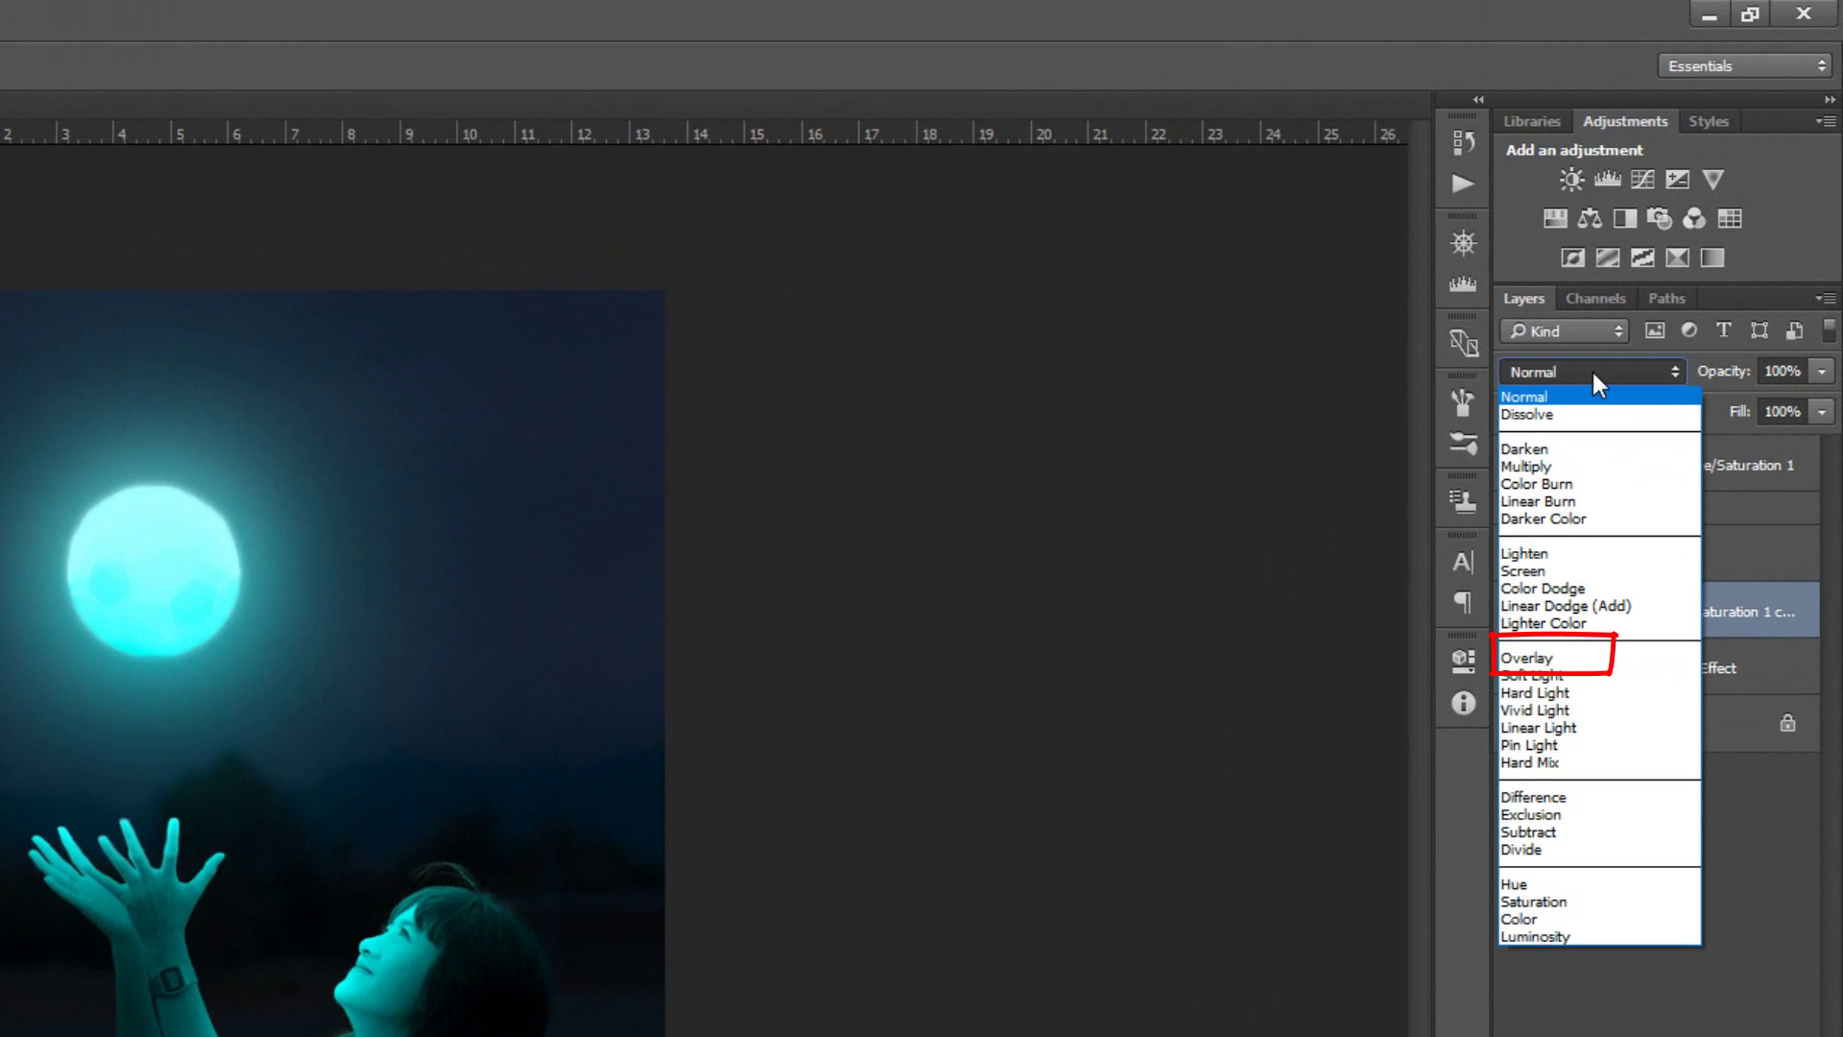
left_click(1538, 659)
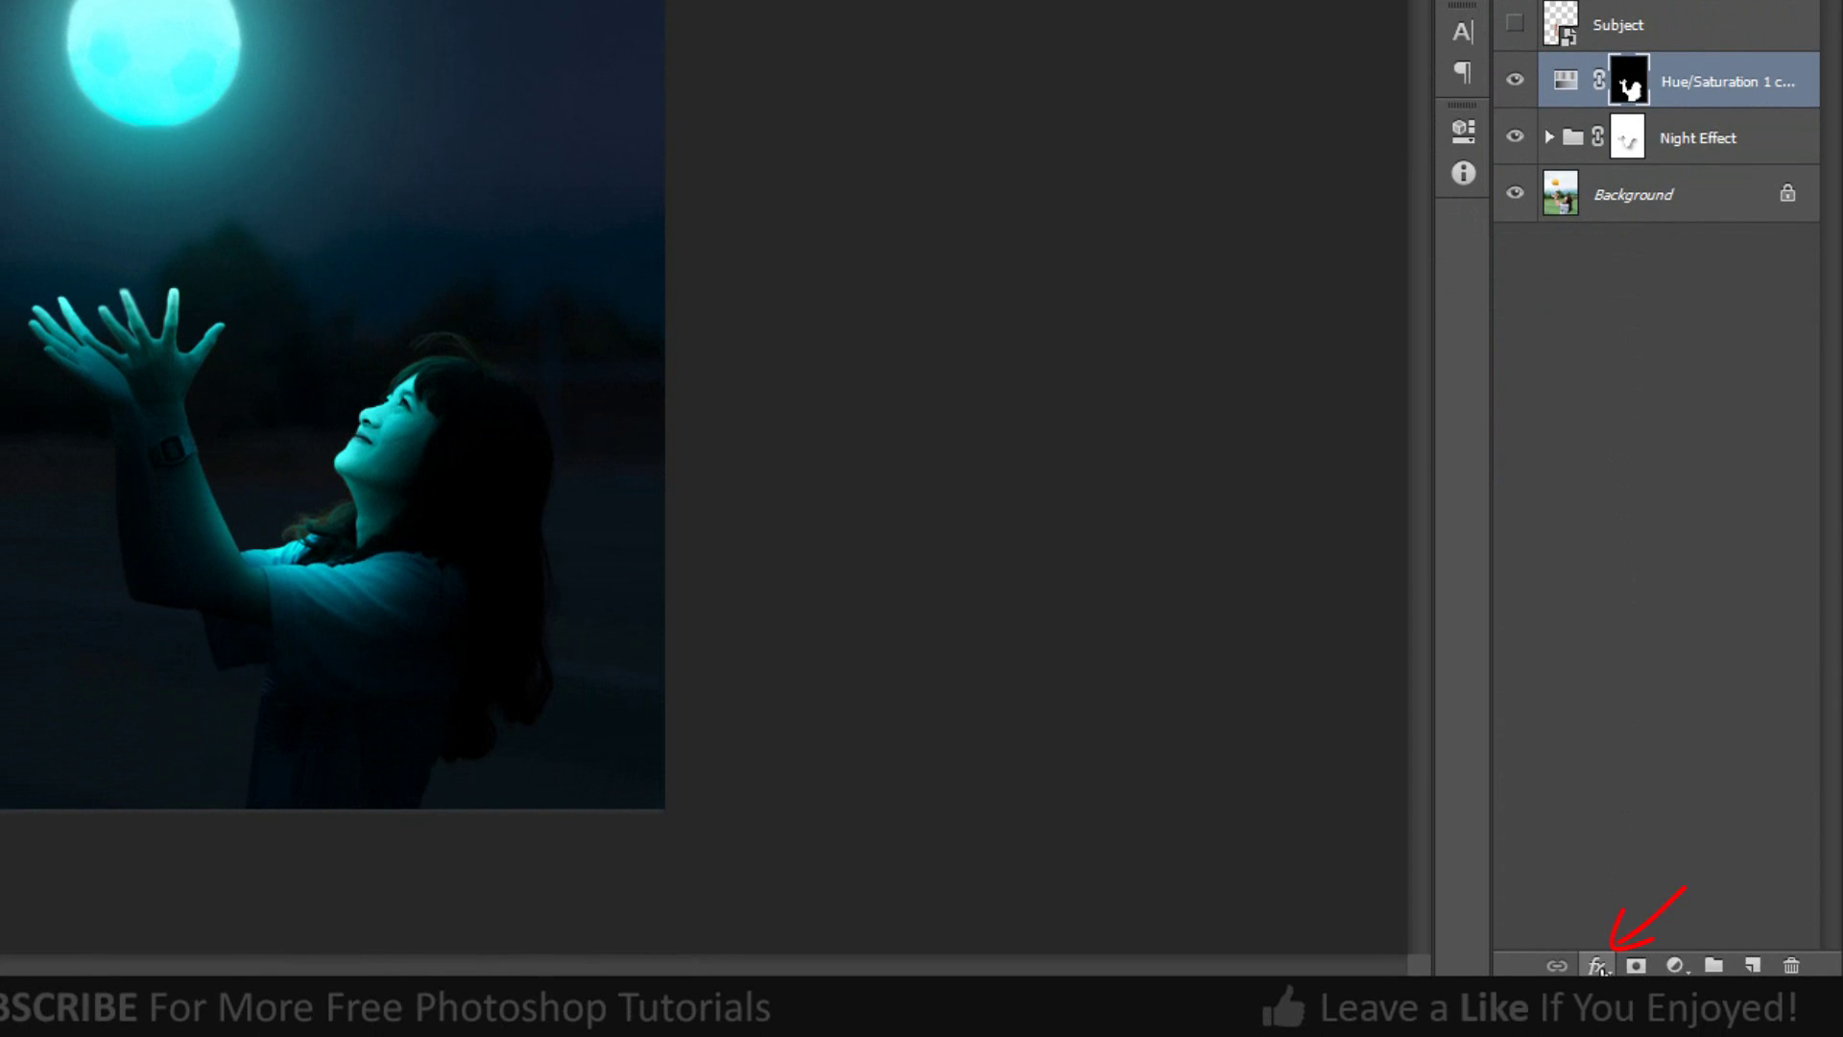
left_click(1599, 967)
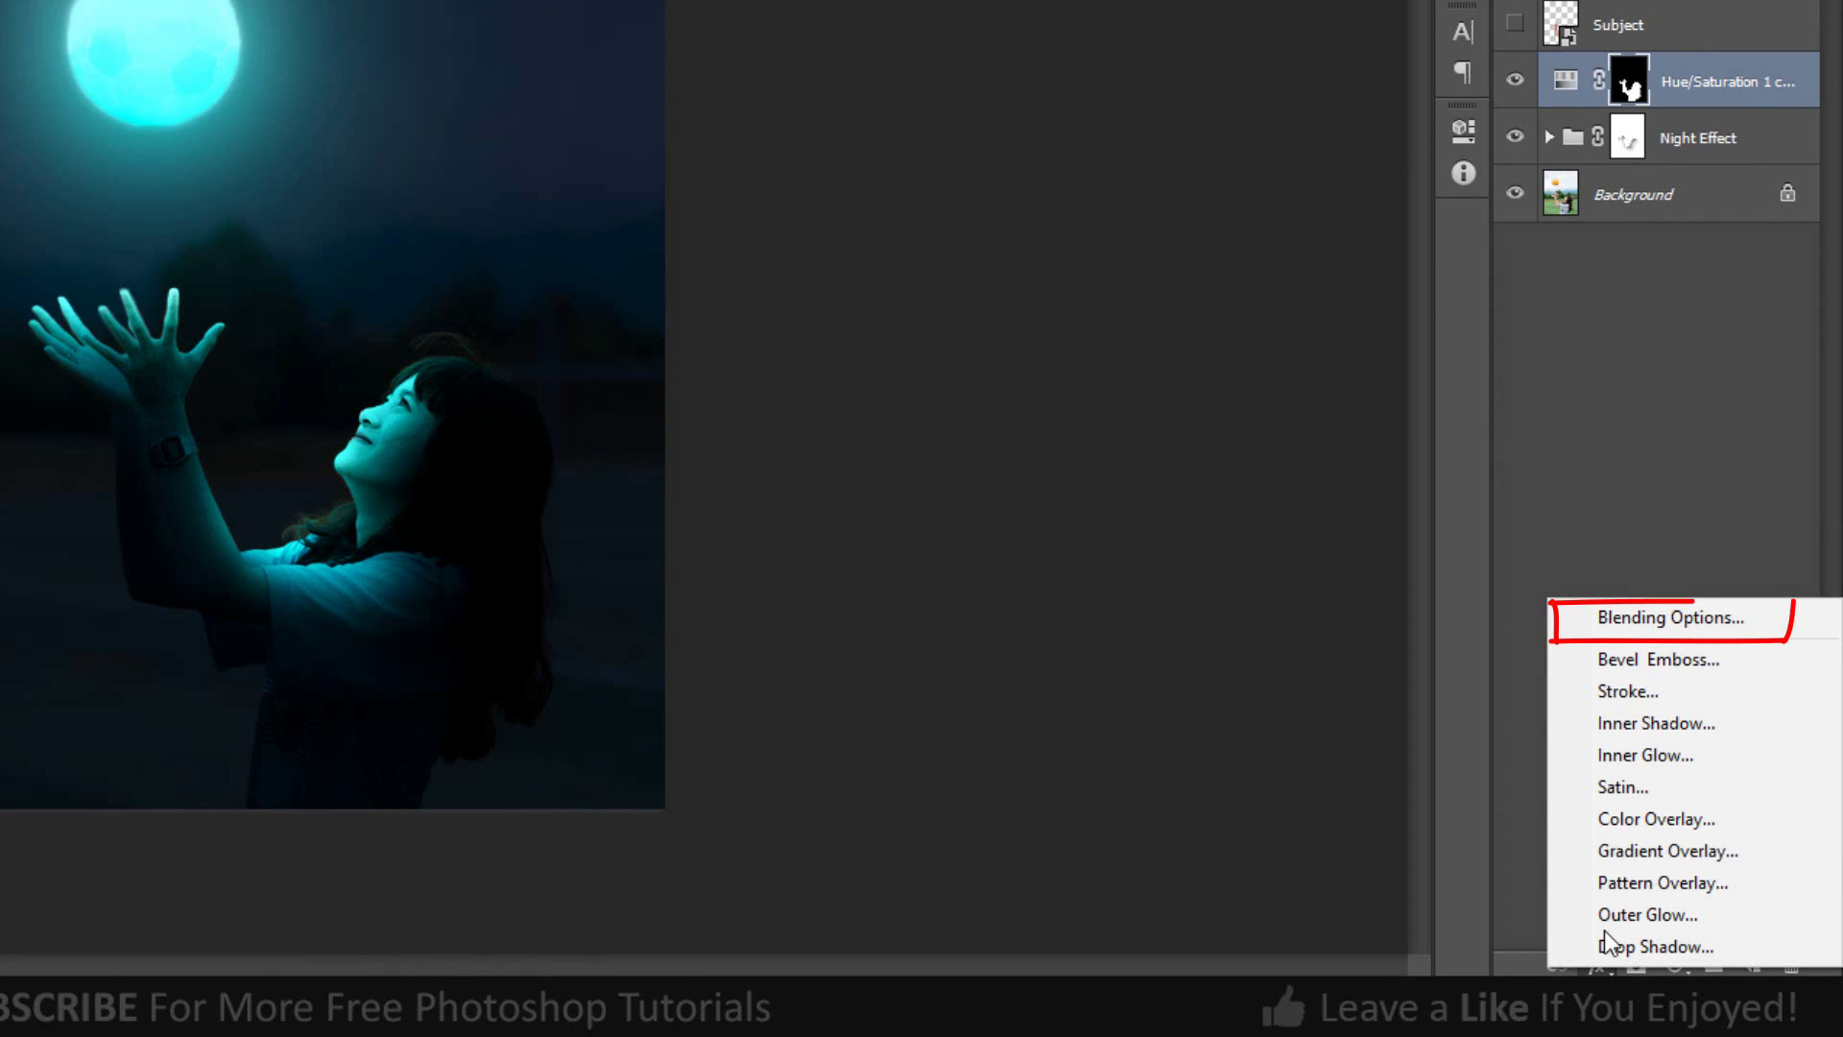
left_click(1638, 629)
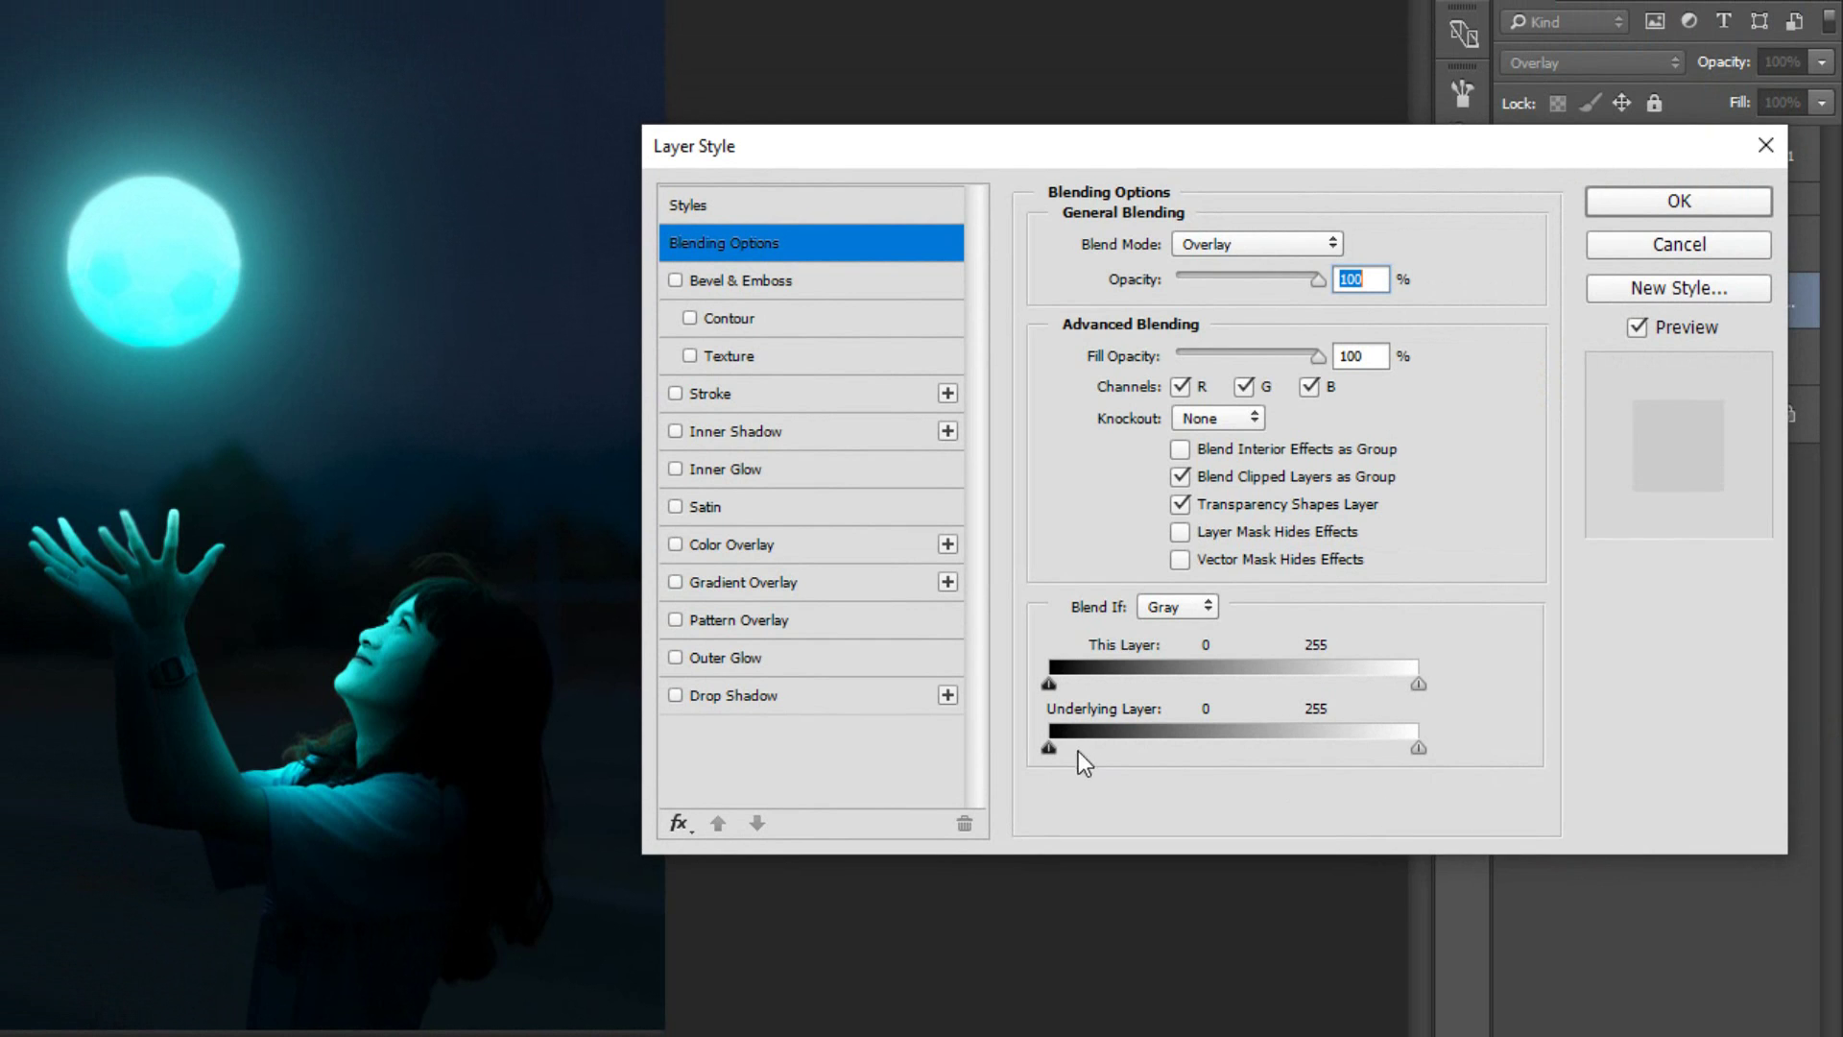
key("alt")
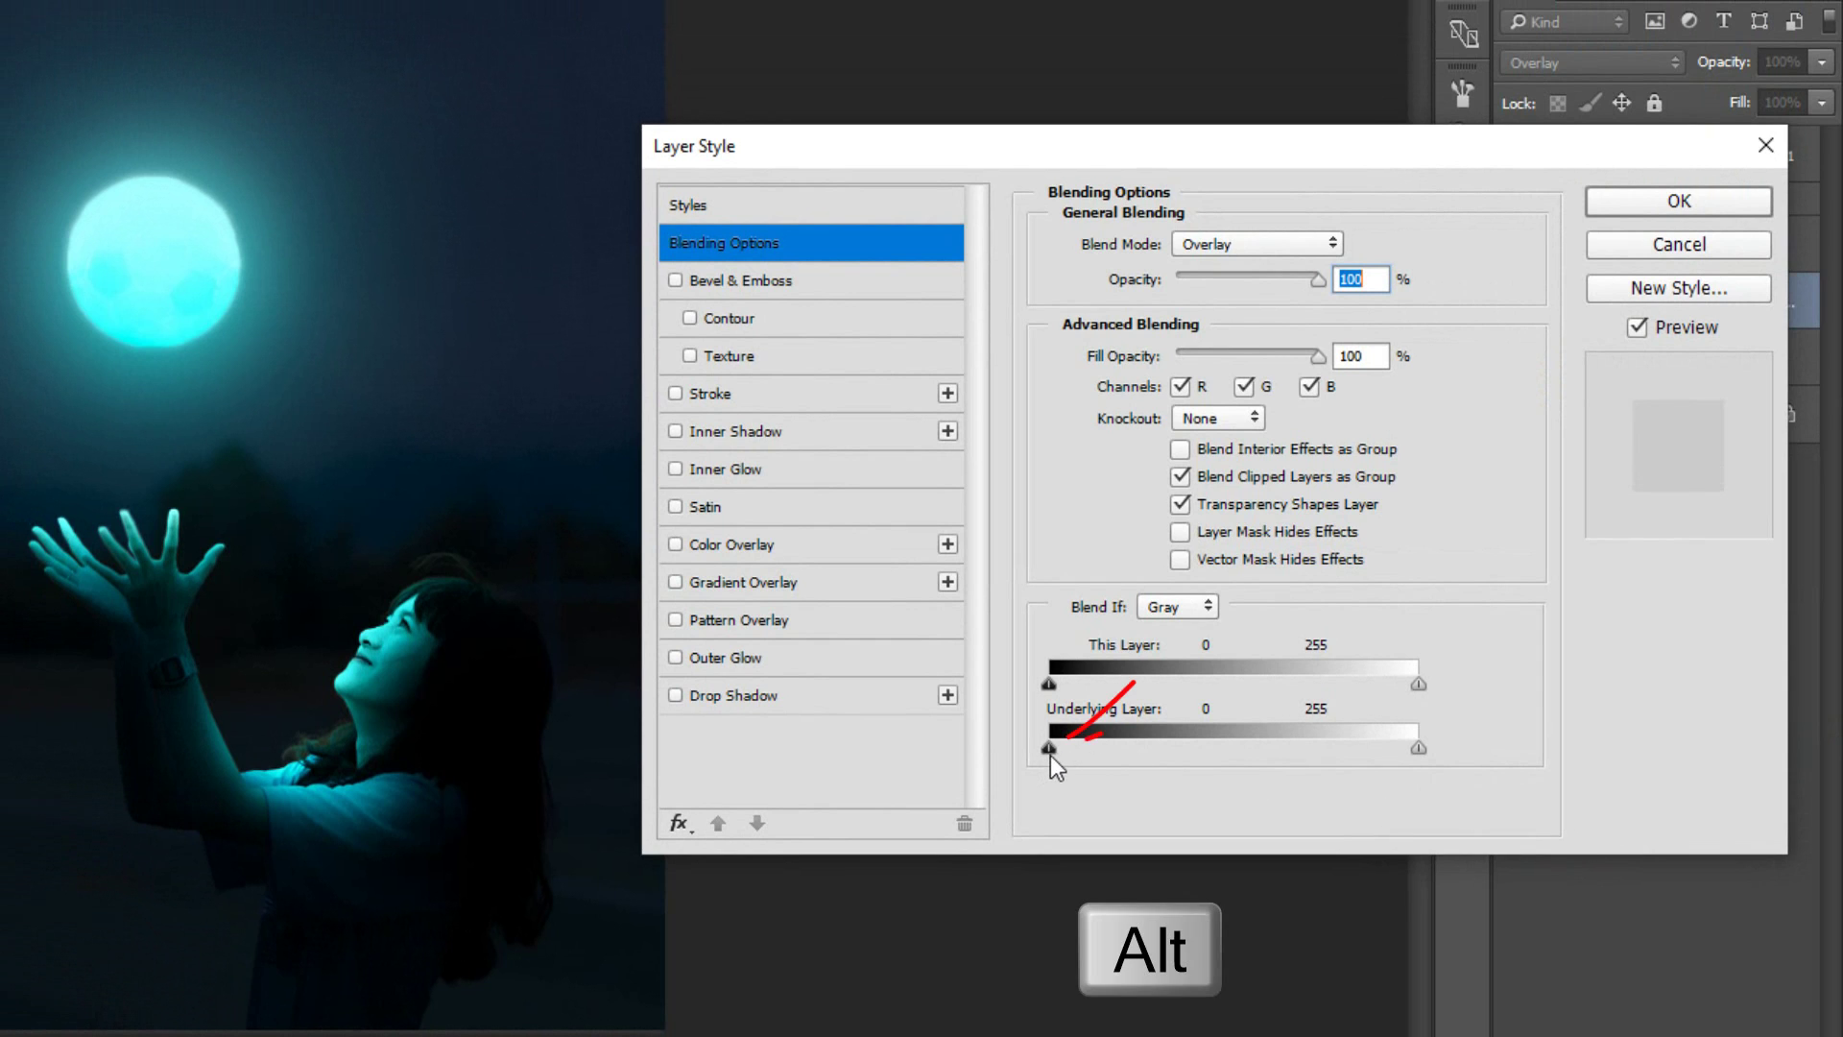
left_click_drag(1050, 750, 1322, 757)
left_click(1702, 203)
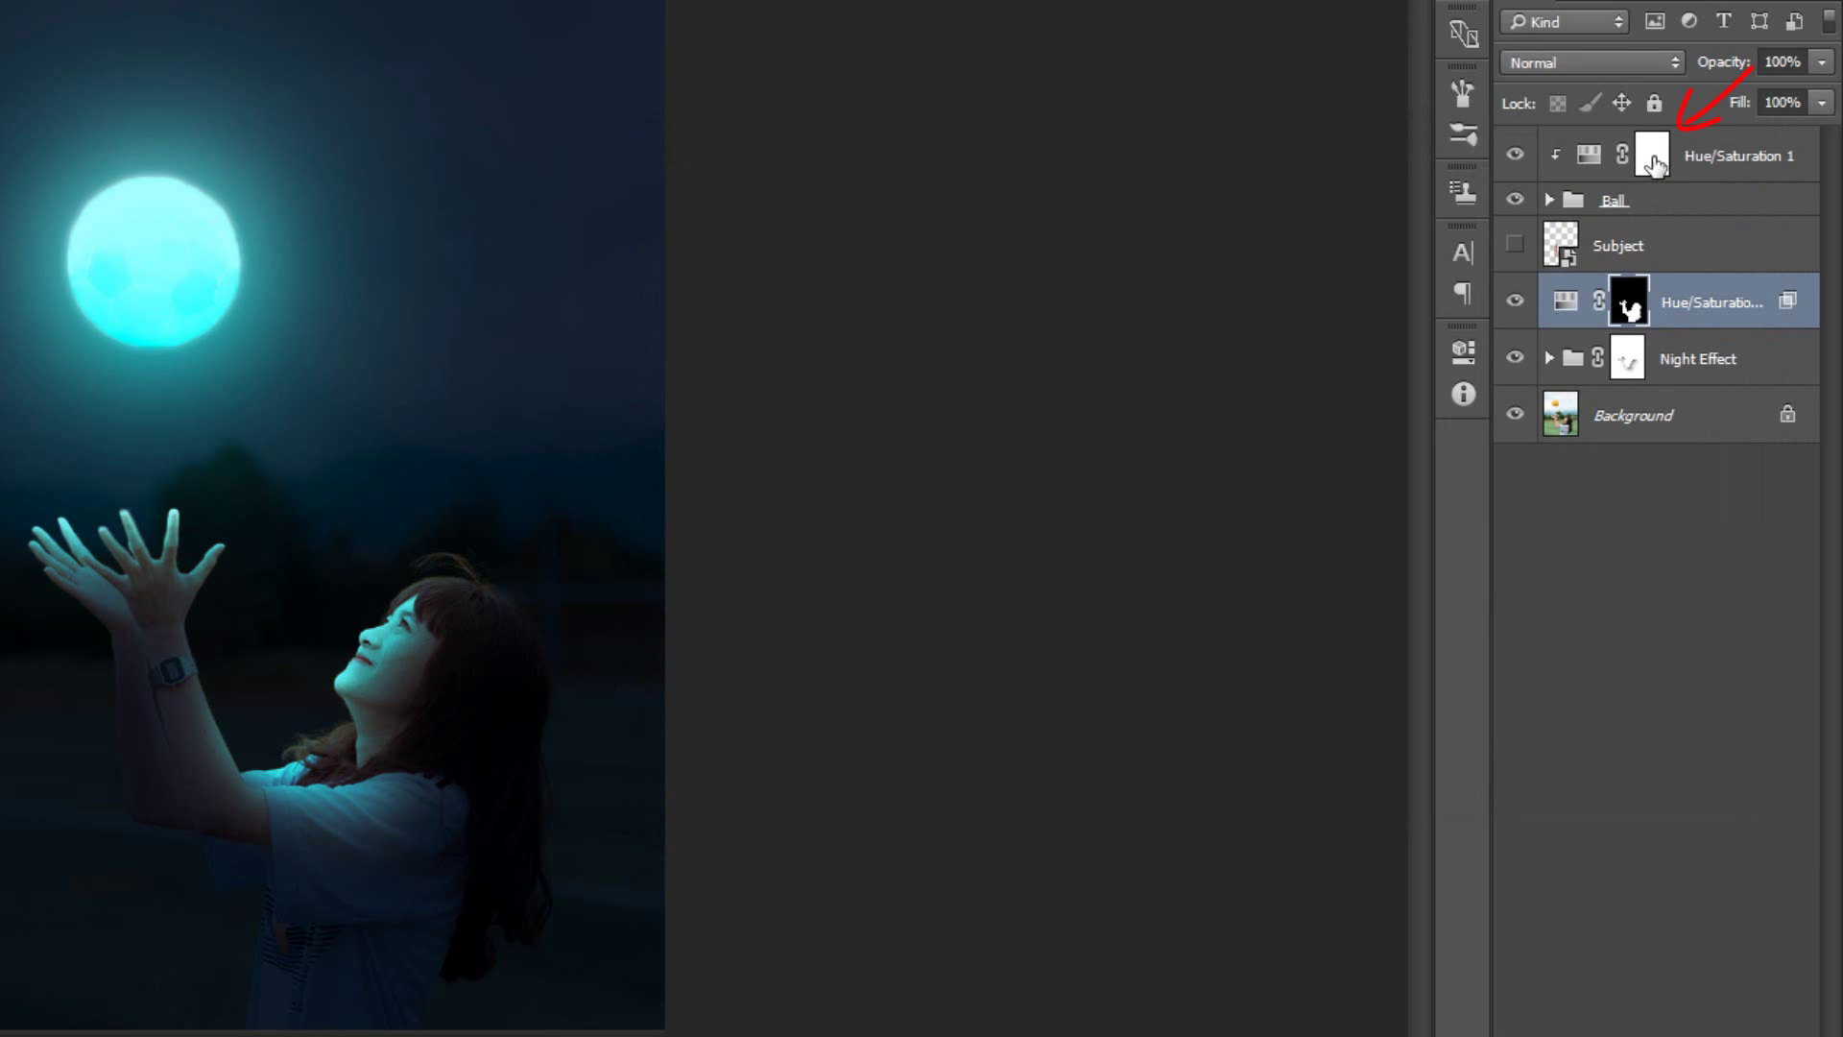
Add a Color Lookup adjustment layer above Hue/Saturation 1 using the LateSunset.3DL 3DLUT file
left_click(1653, 165)
left_click(1675, 967)
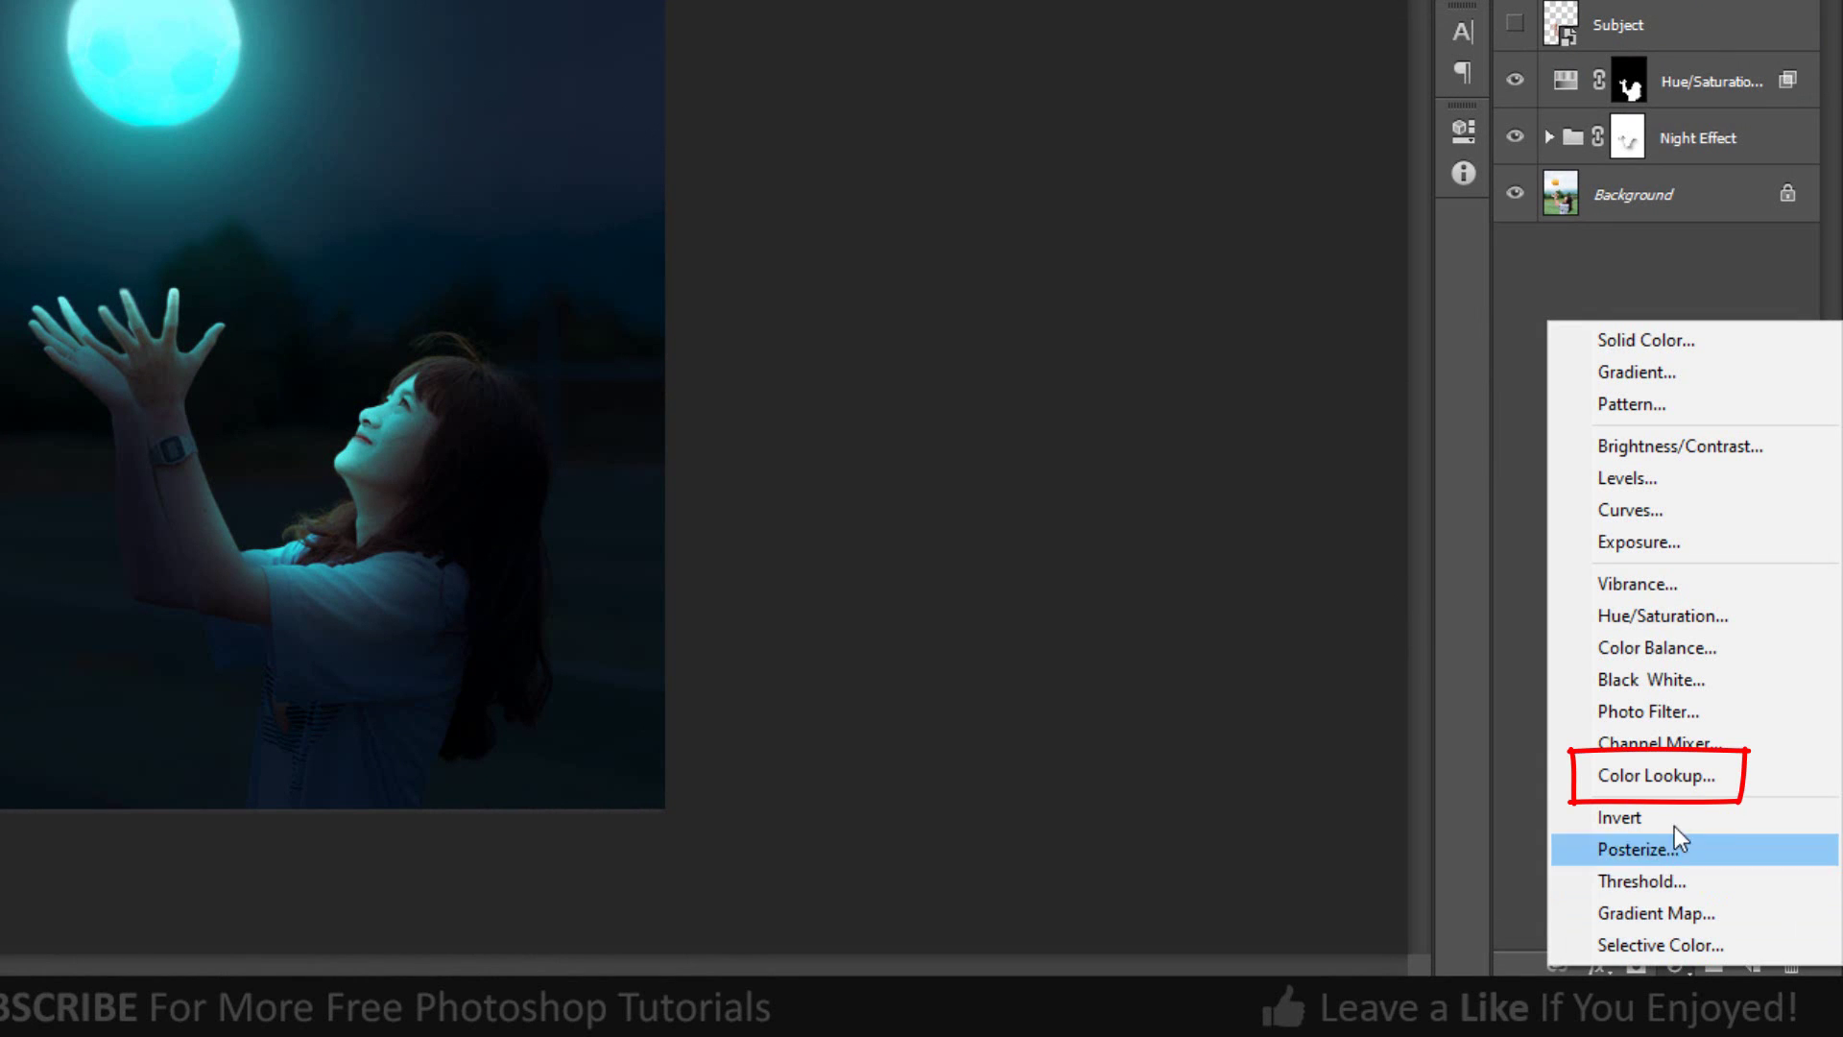
left_click(1678, 776)
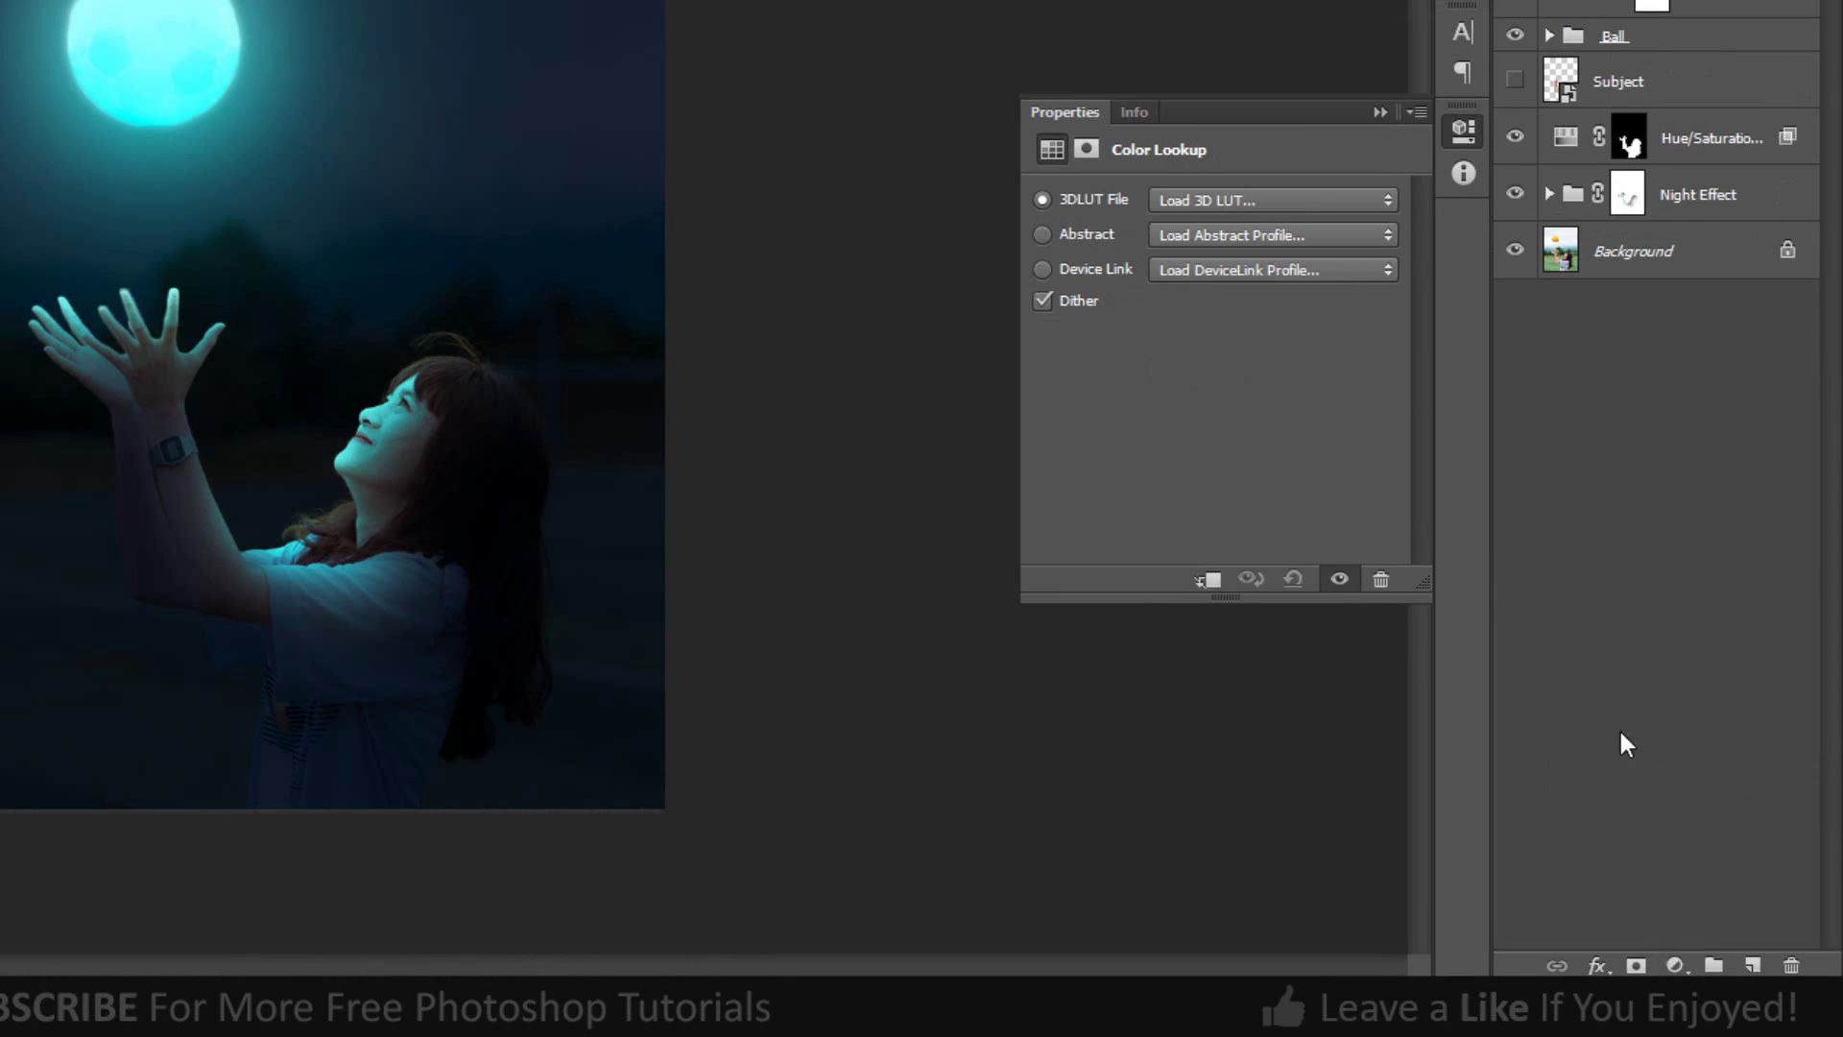
left_click(1333, 196)
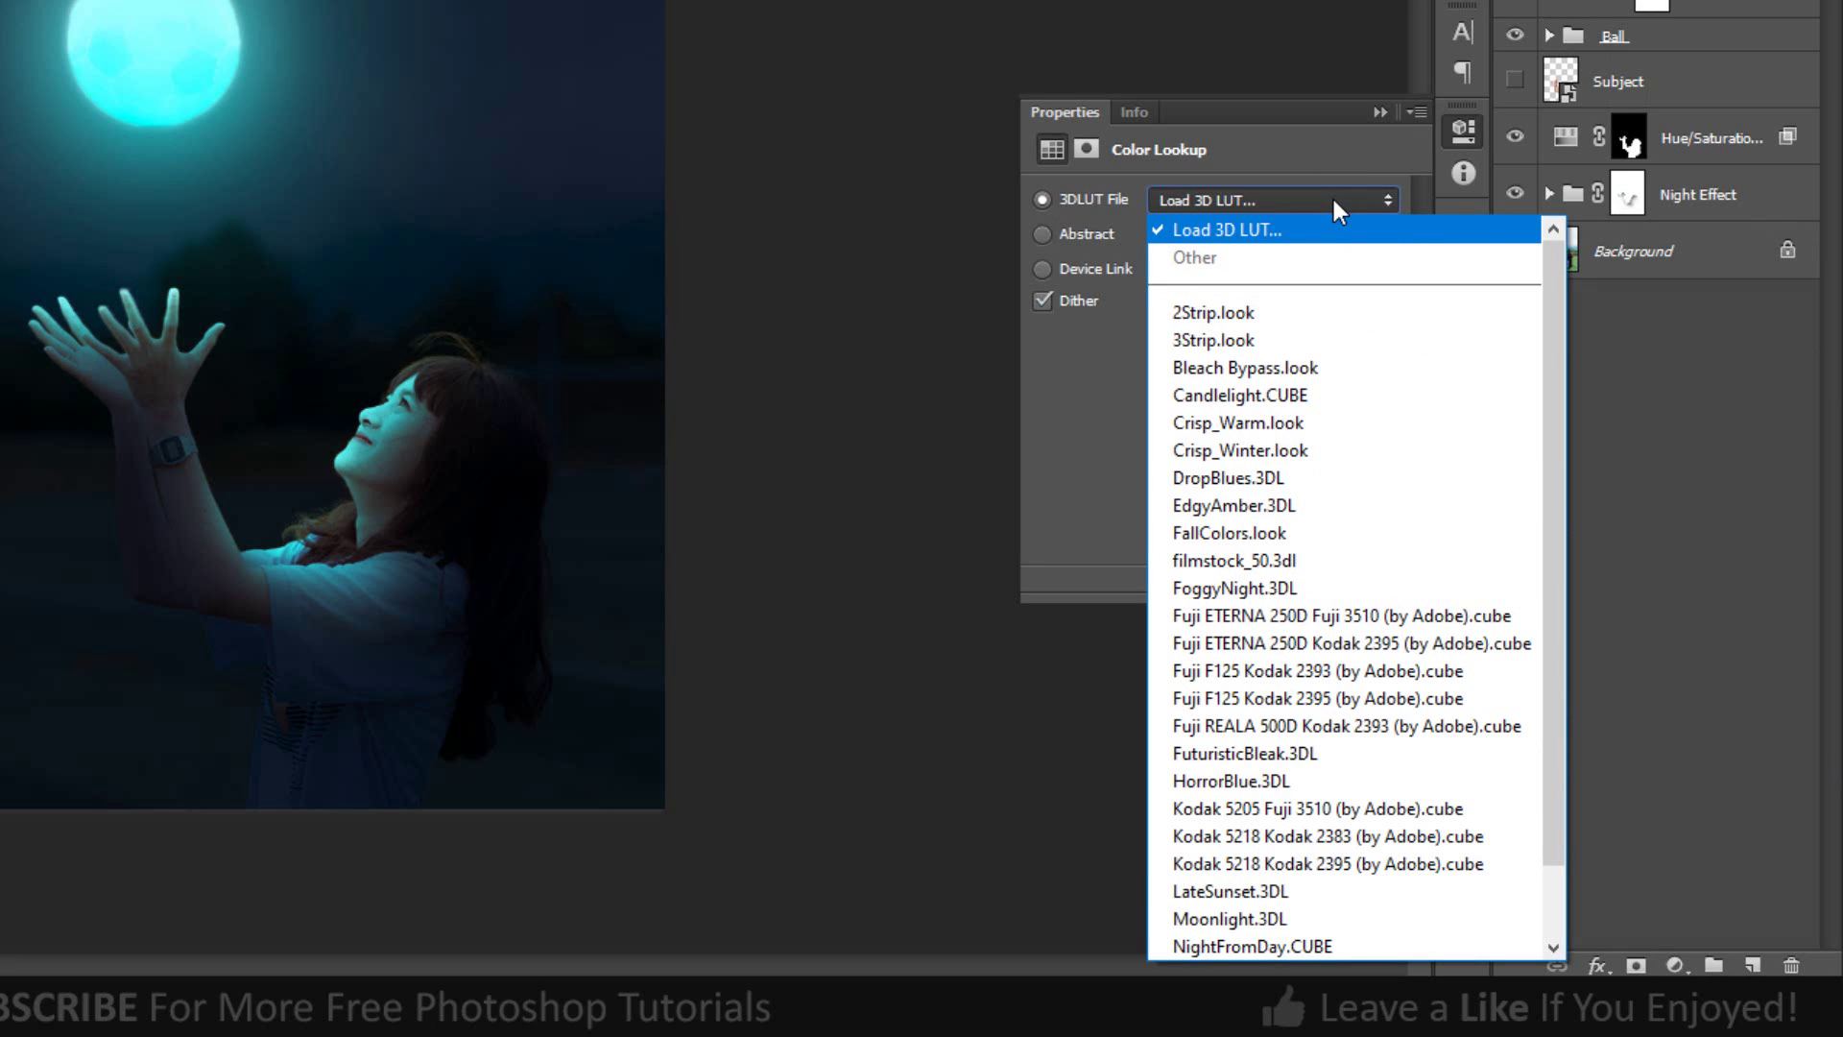
left_click(1267, 893)
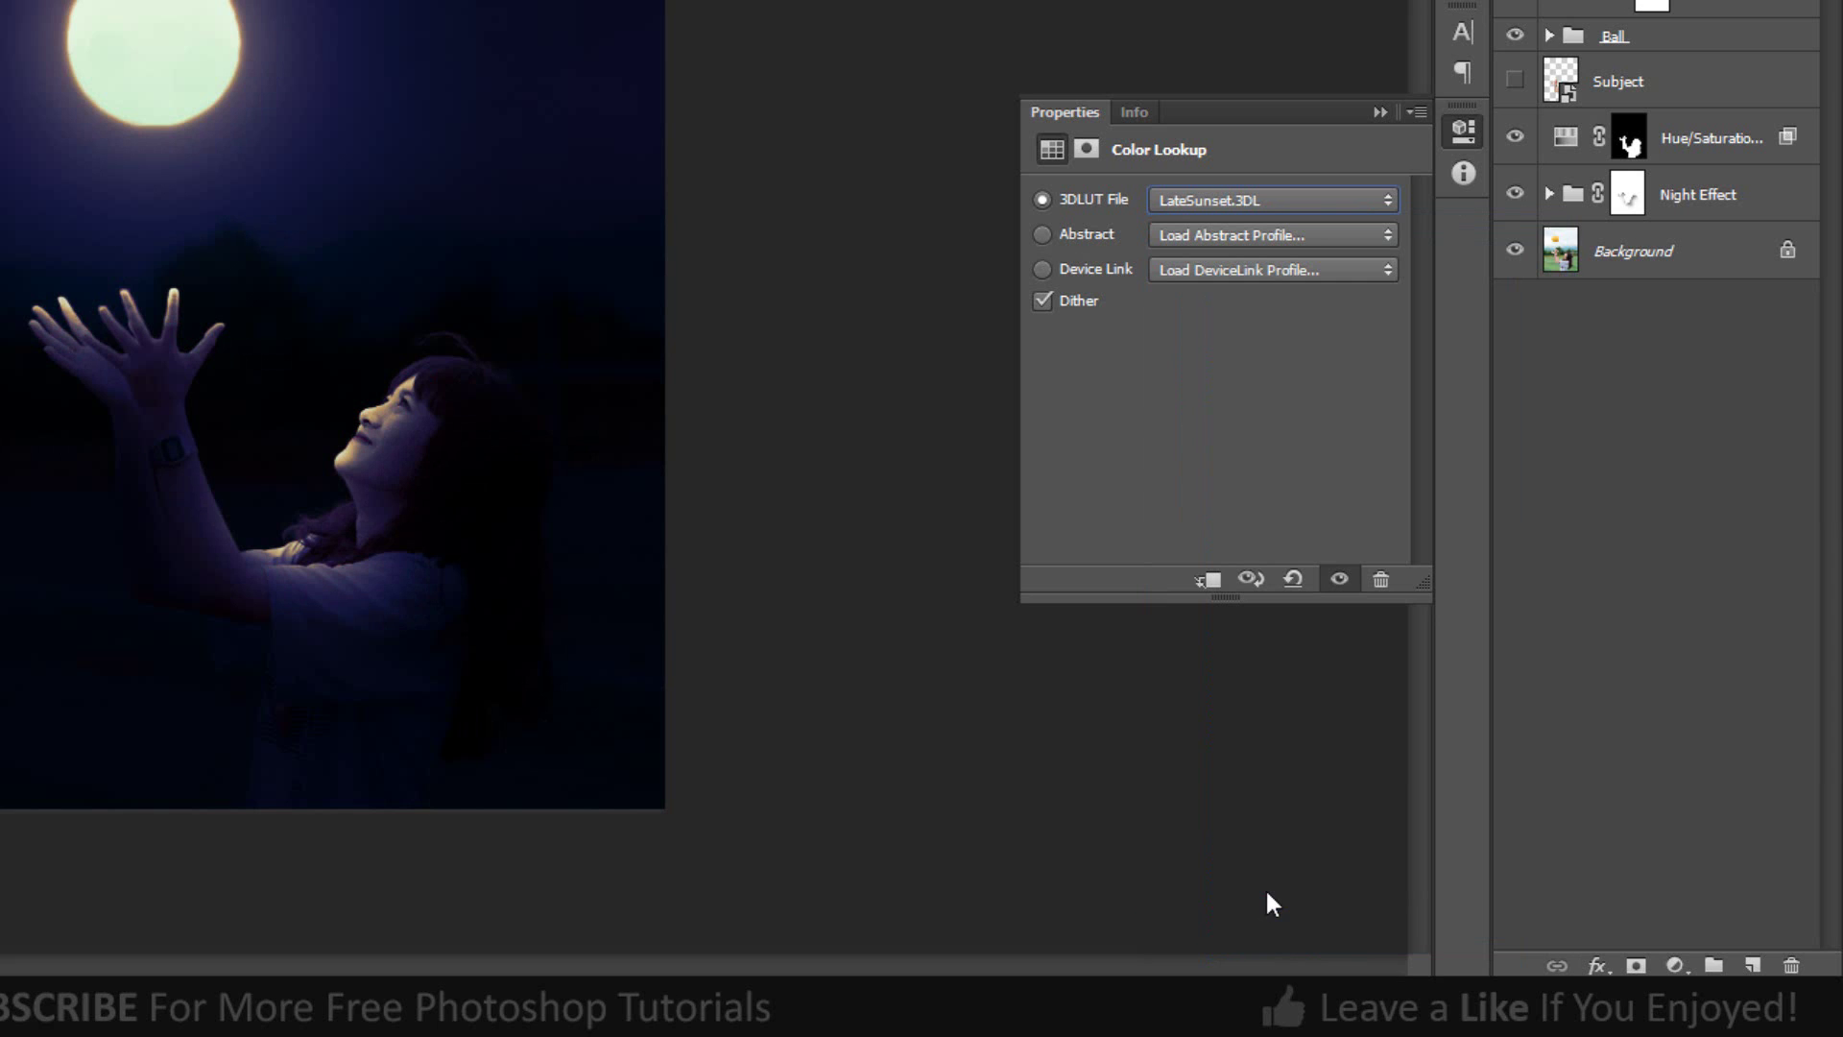
left_click(1377, 114)
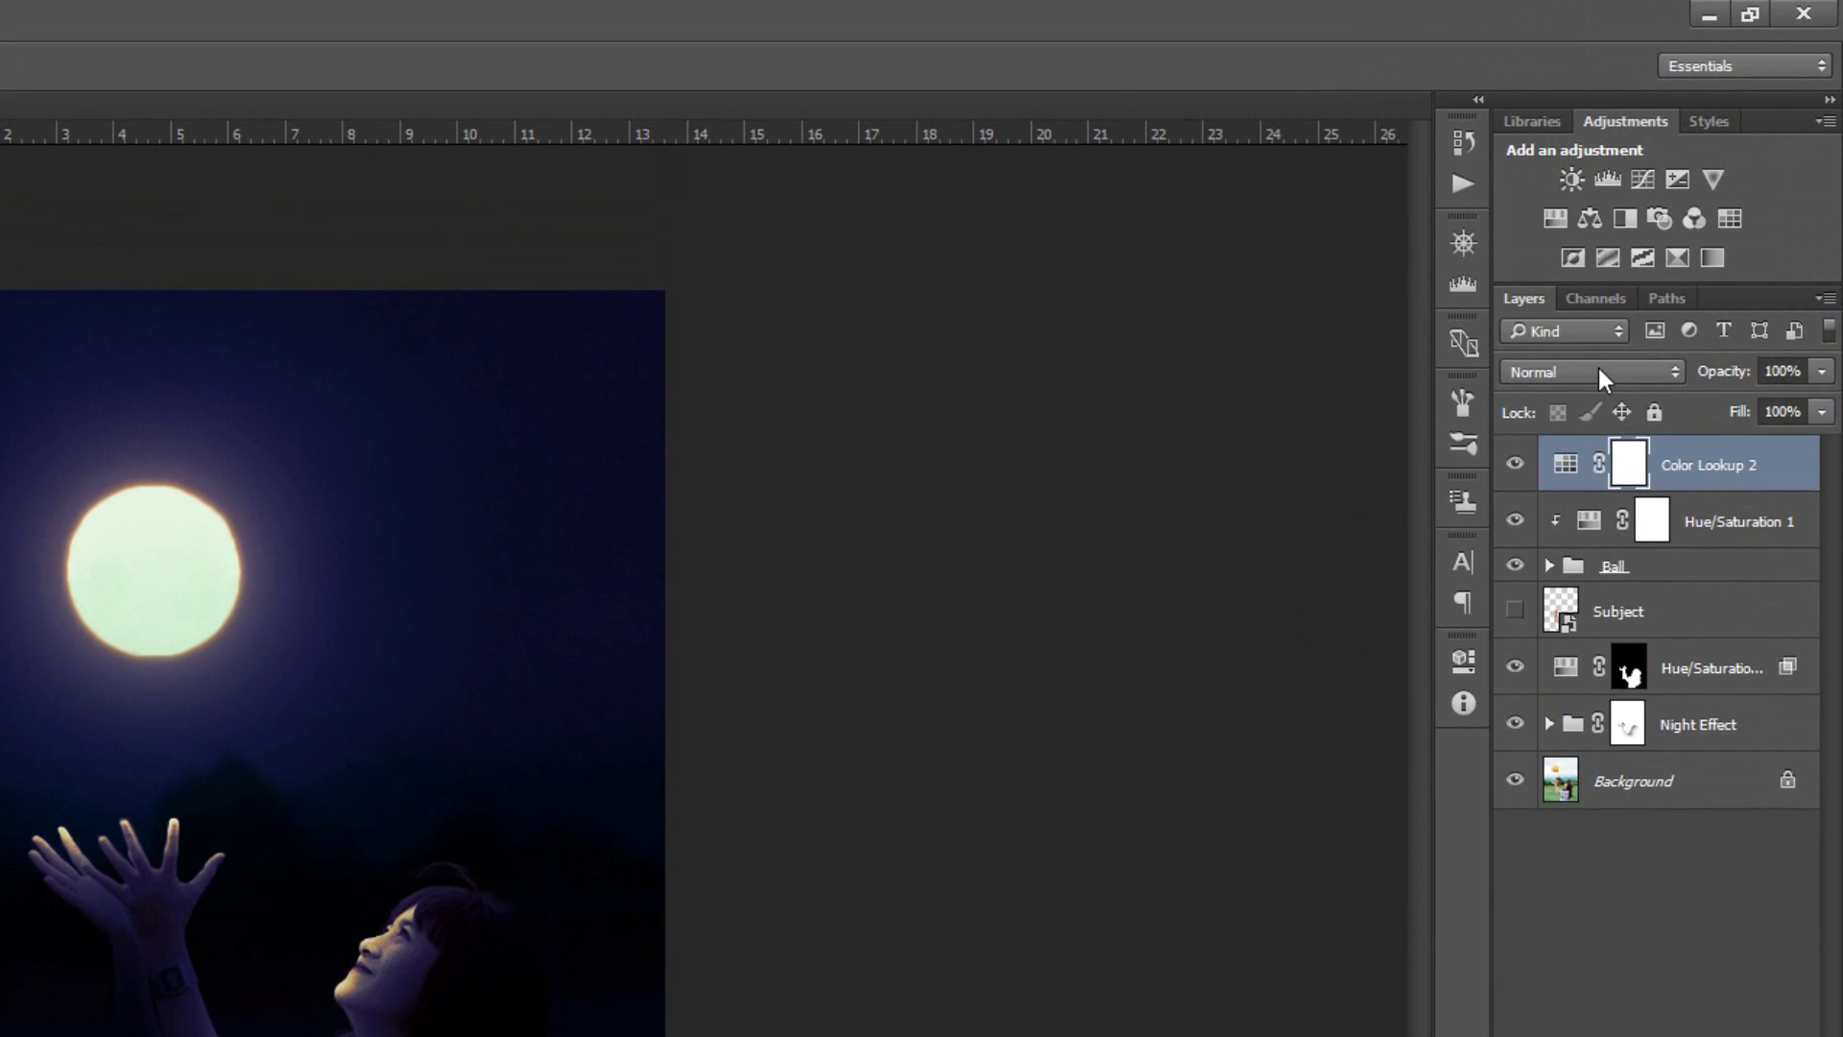
Set the Color Lookup layer's blend mode to Soft Light and open its opacity for adjustment
left_click(1598, 370)
left_click(1576, 677)
left_click(1821, 370)
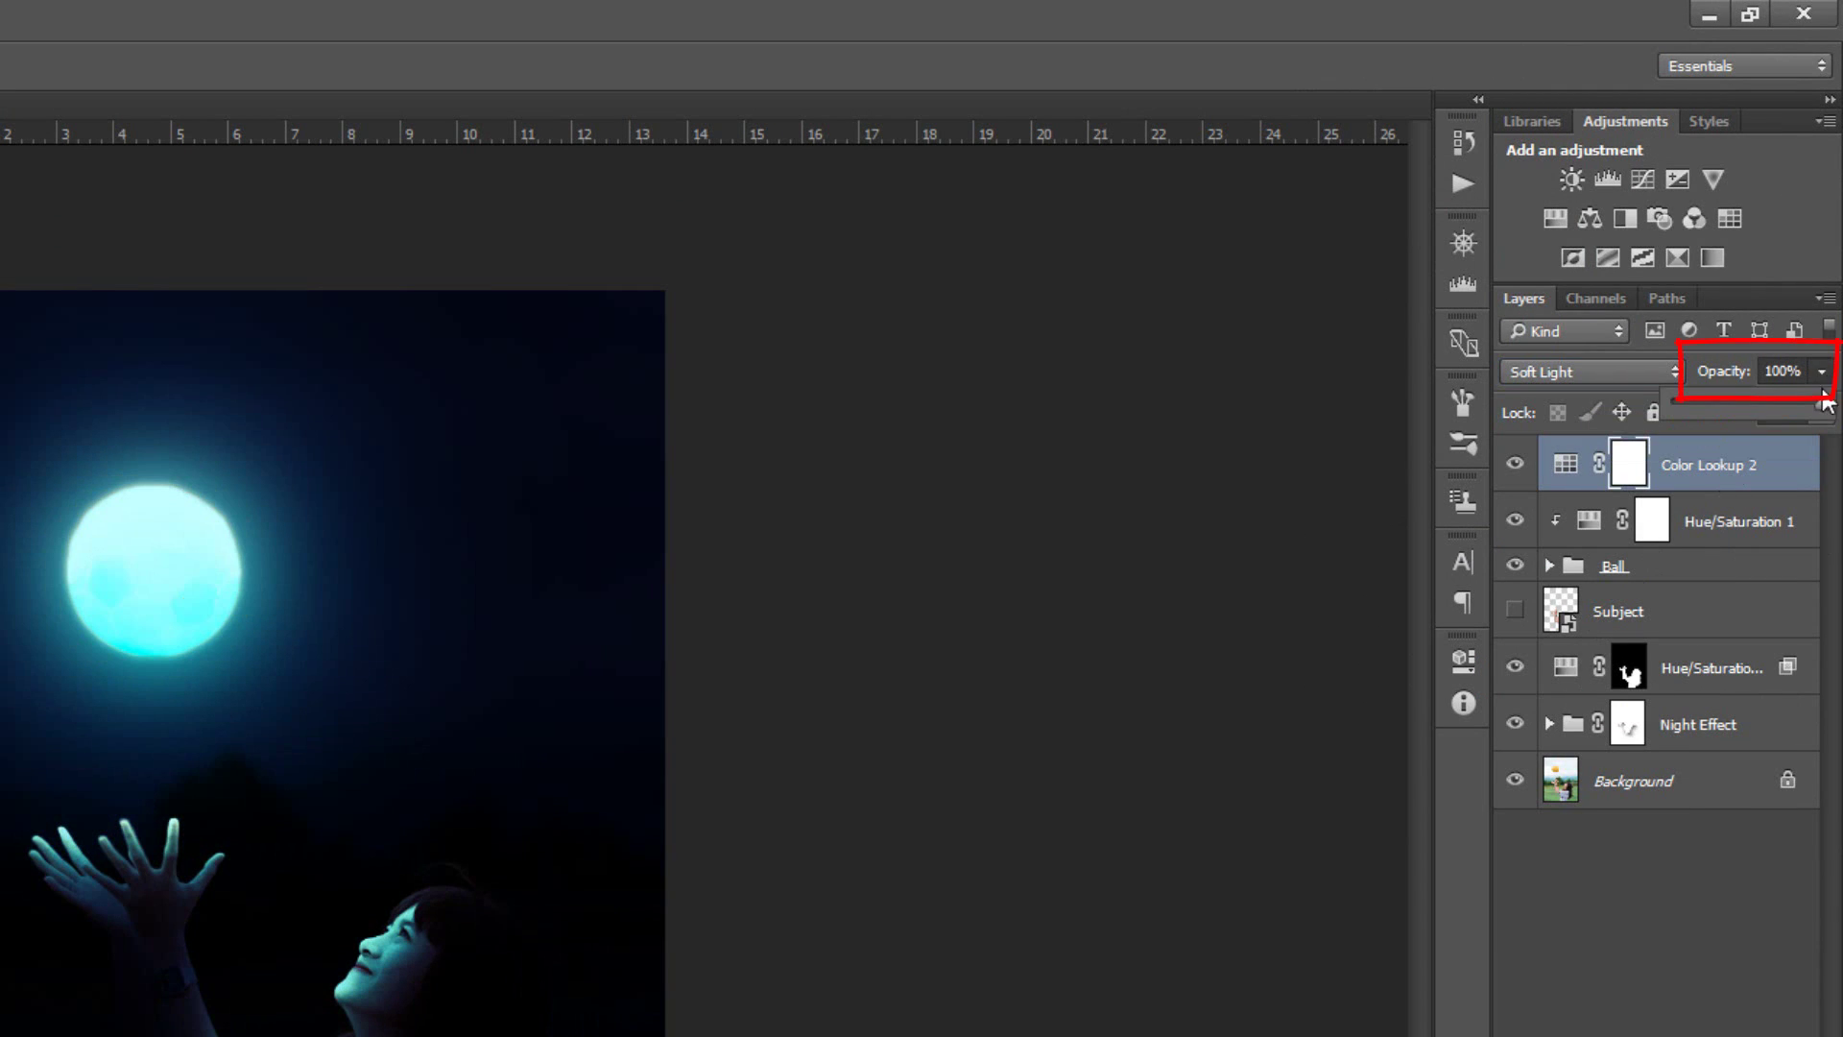